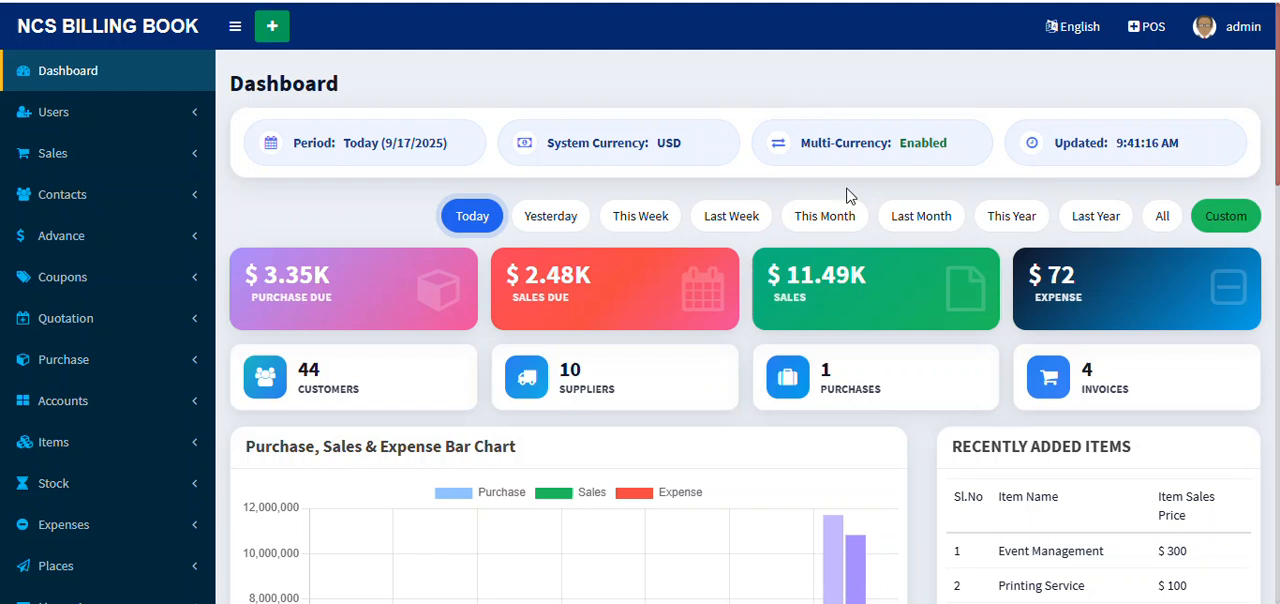
Step: Look over the dashboard's summary figures, bar chart, stock alerts and trending items
scroll(846, 195, "down", 10)
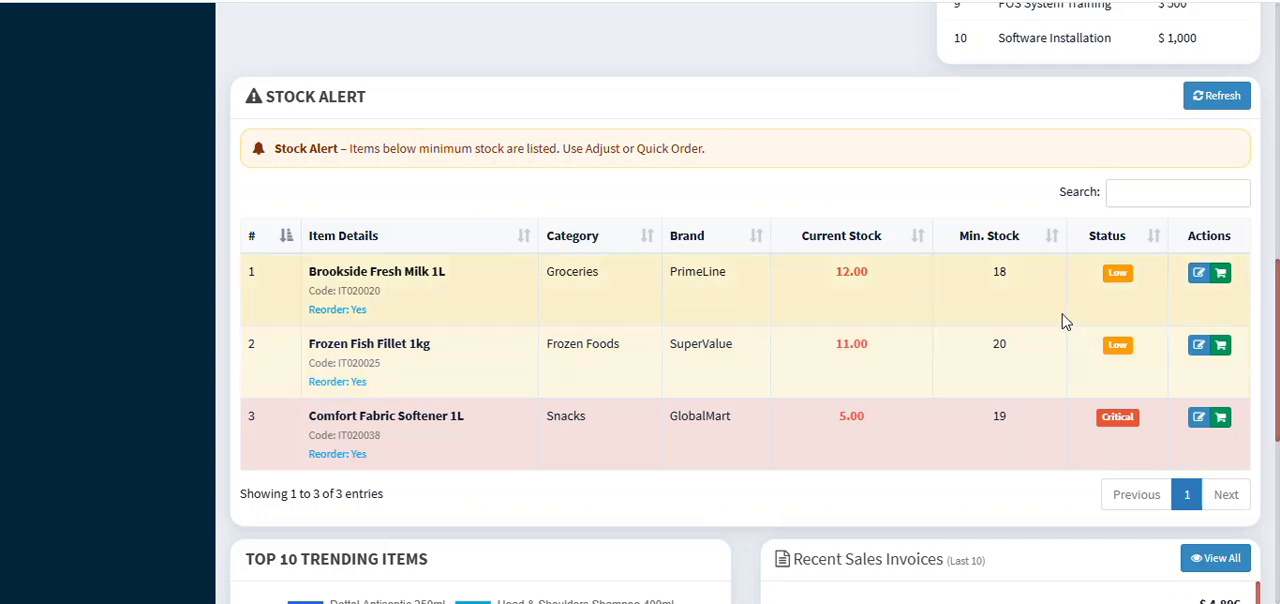
scroll(645, 347, "down", 5)
scroll(909, 200, "up", 10)
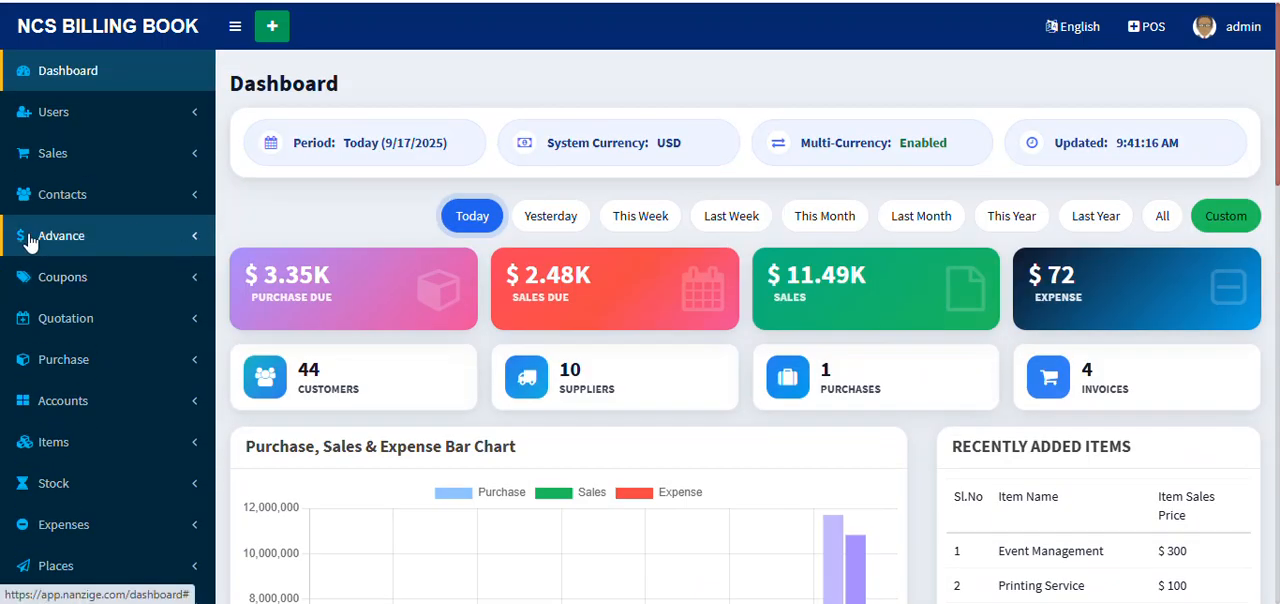
Step: Open the store profile page from the settings
scroll(90, 272, "down", 5)
left_click(155, 265)
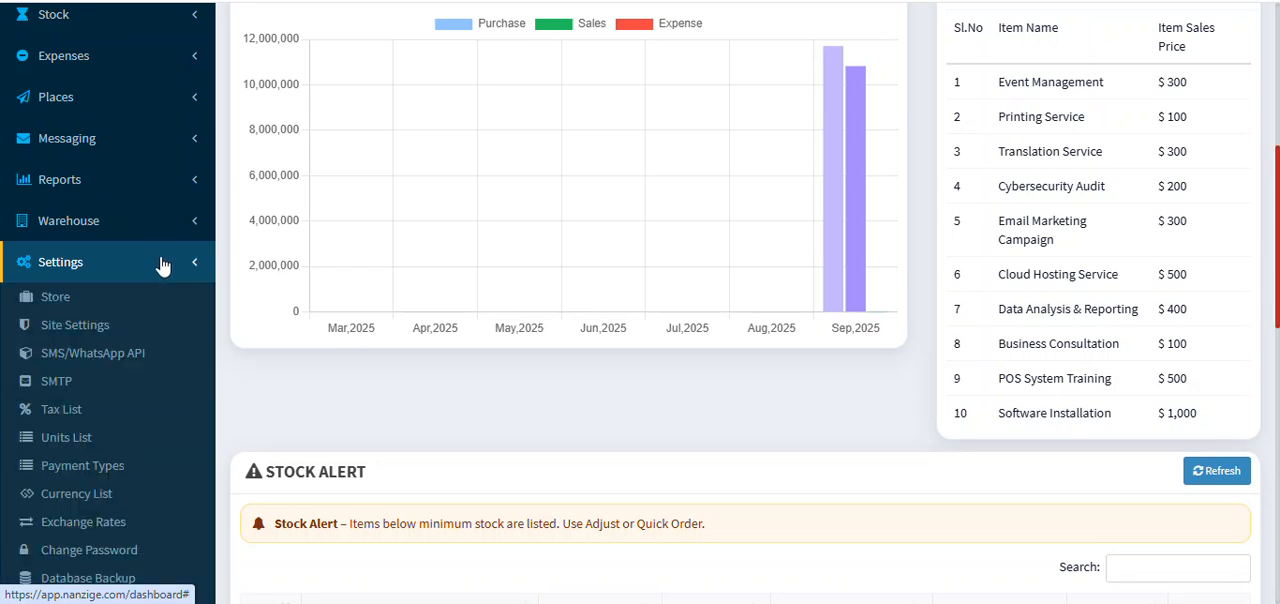
scroll(157, 300, "down", 1)
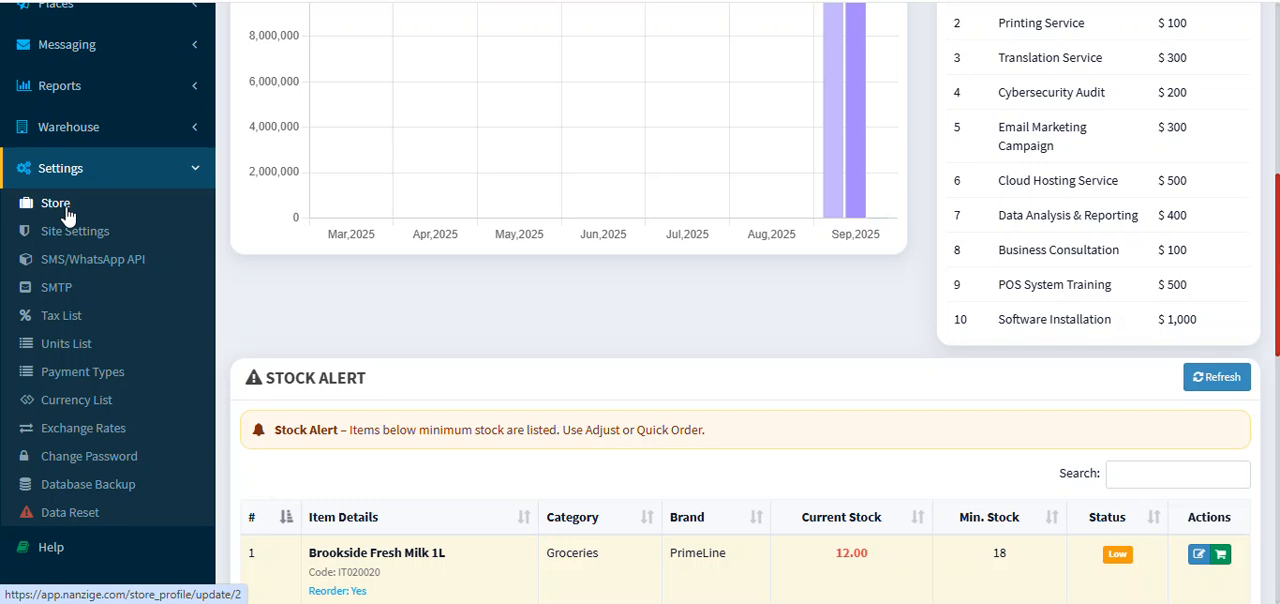
left_click(56, 203)
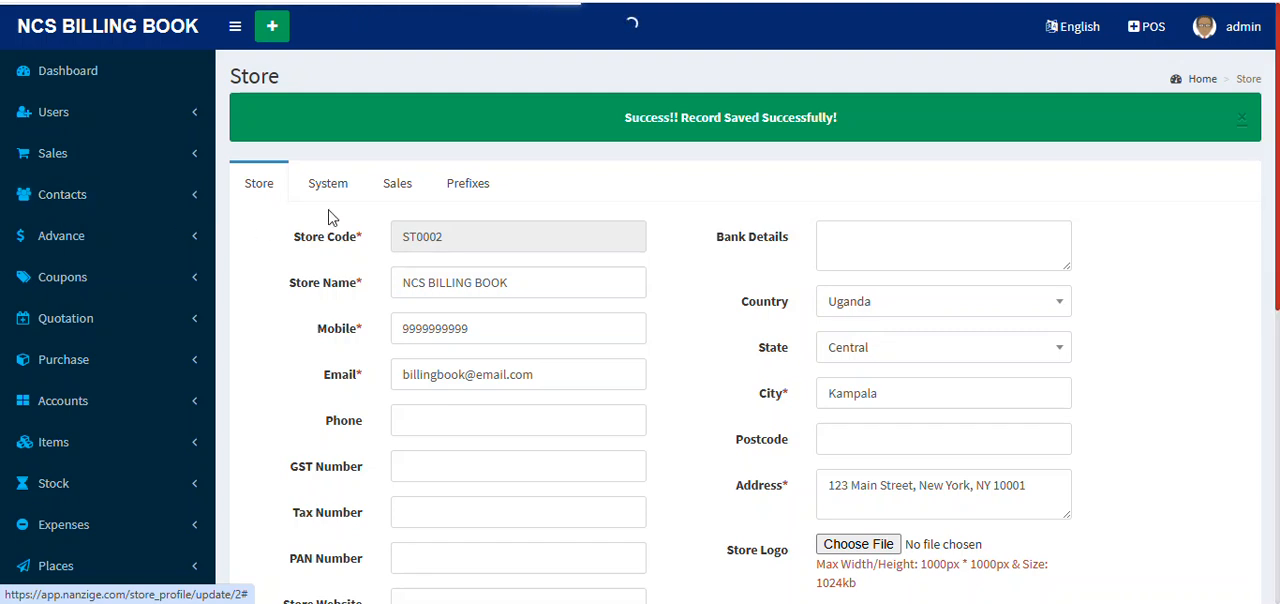
Step: Review the store's system settings and browse the available currencies without changing the selection
left_click(336, 183)
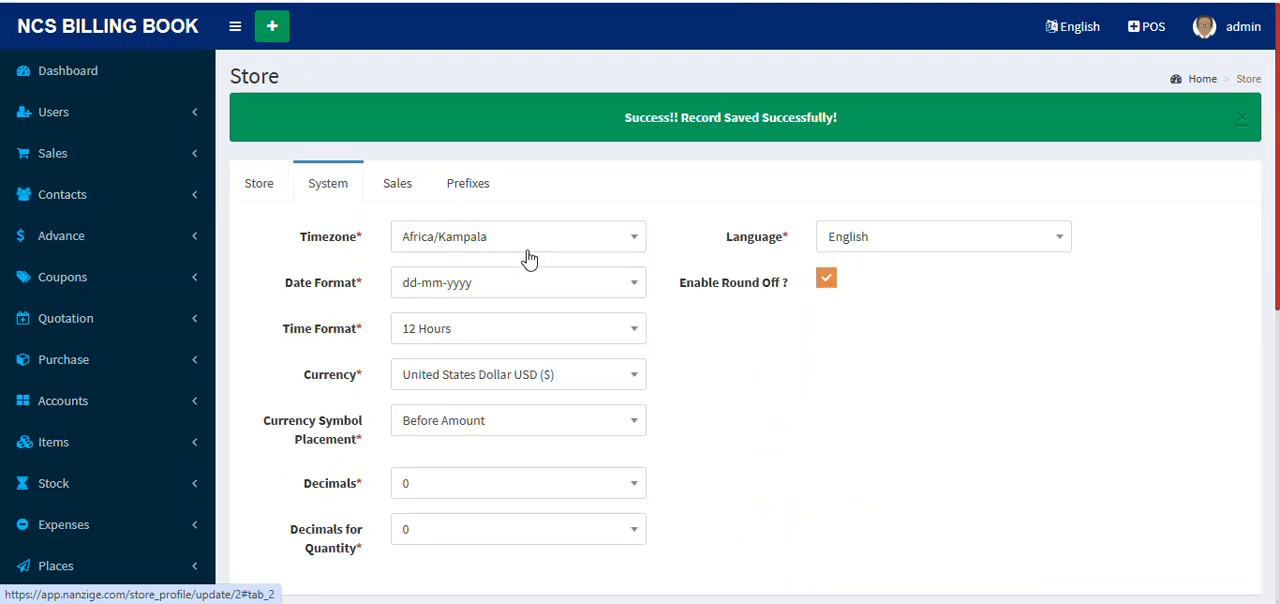
left_click(629, 375)
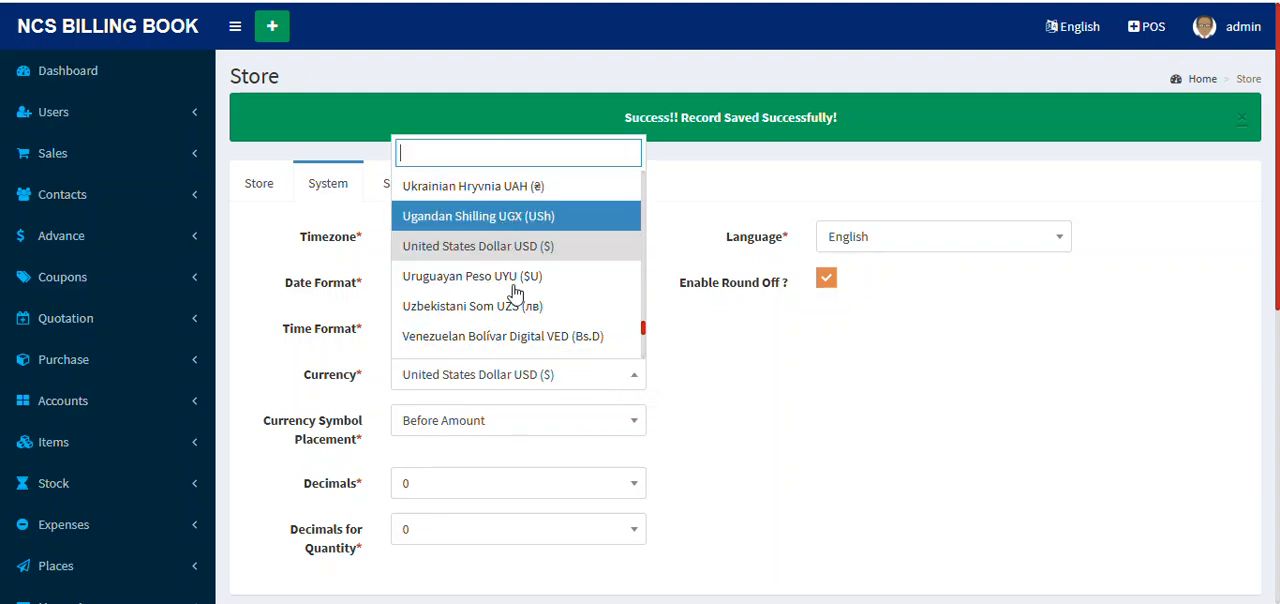
left_click(851, 418)
Step: Review the store's sales settings and browse the default account options, keeping the current account
left_click(396, 183)
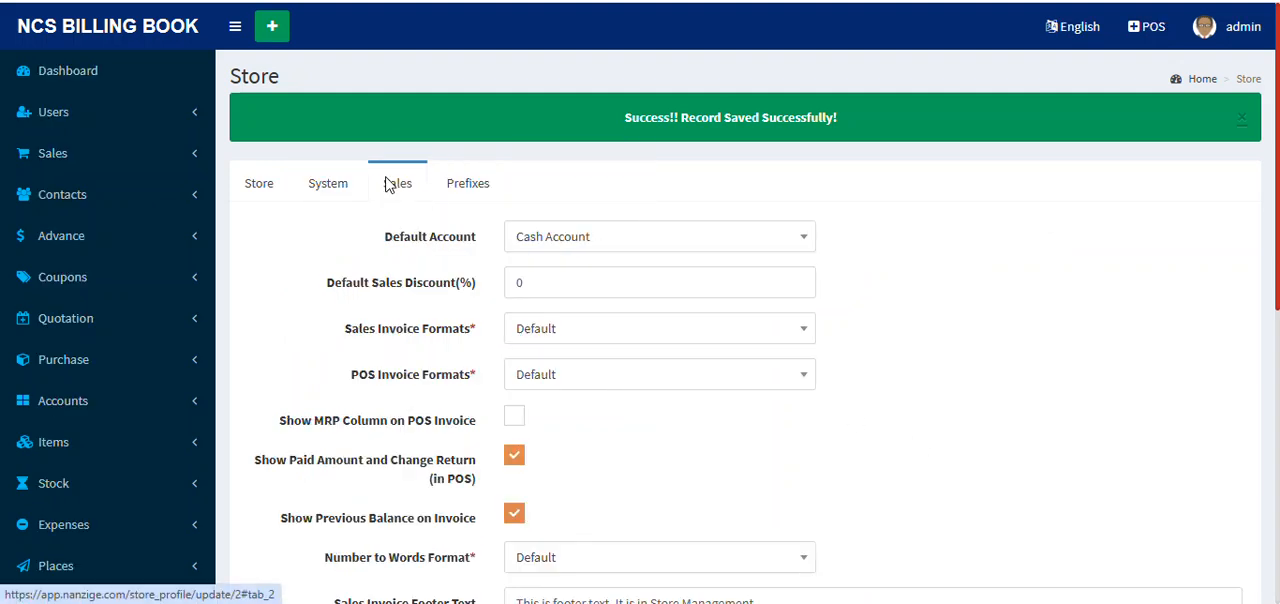
left_click(716, 242)
scroll(700, 370, "down", 3)
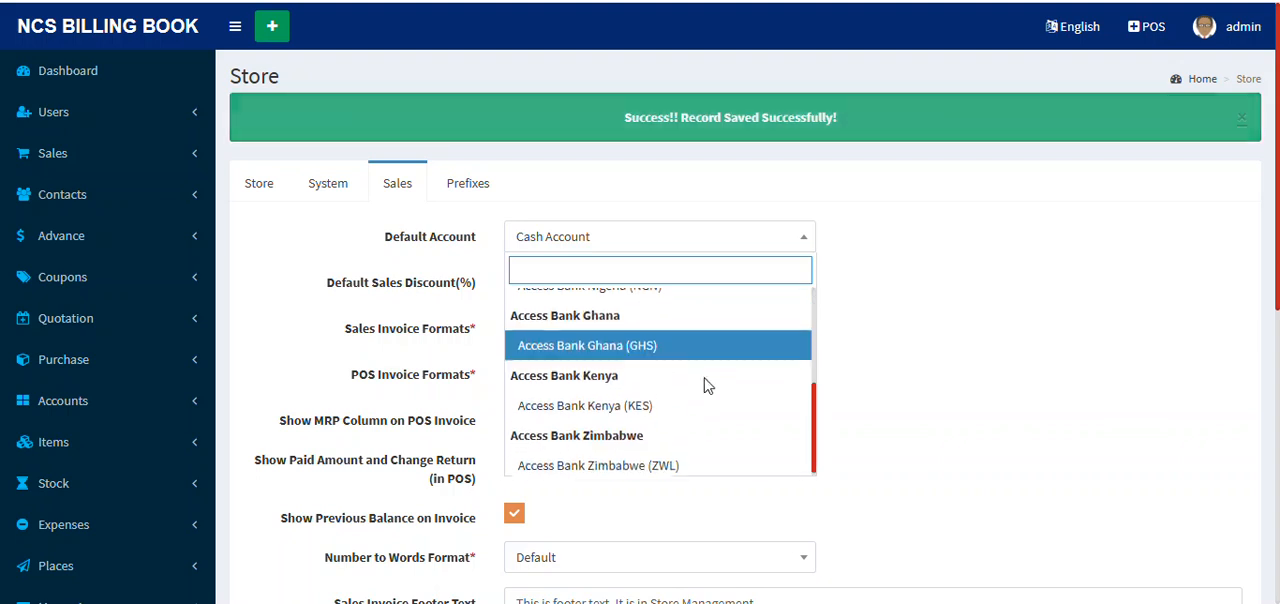
scroll(714, 349, "up", 1)
scroll(716, 346, "down", 2)
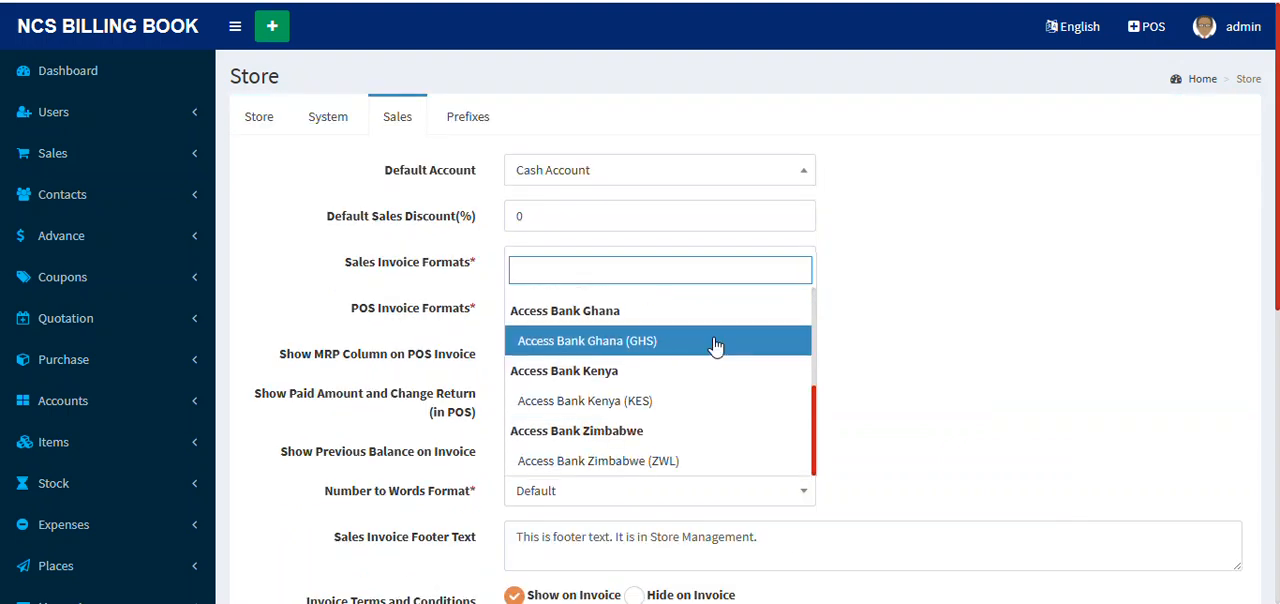
scroll(720, 340, "up", 5)
left_click(948, 230)
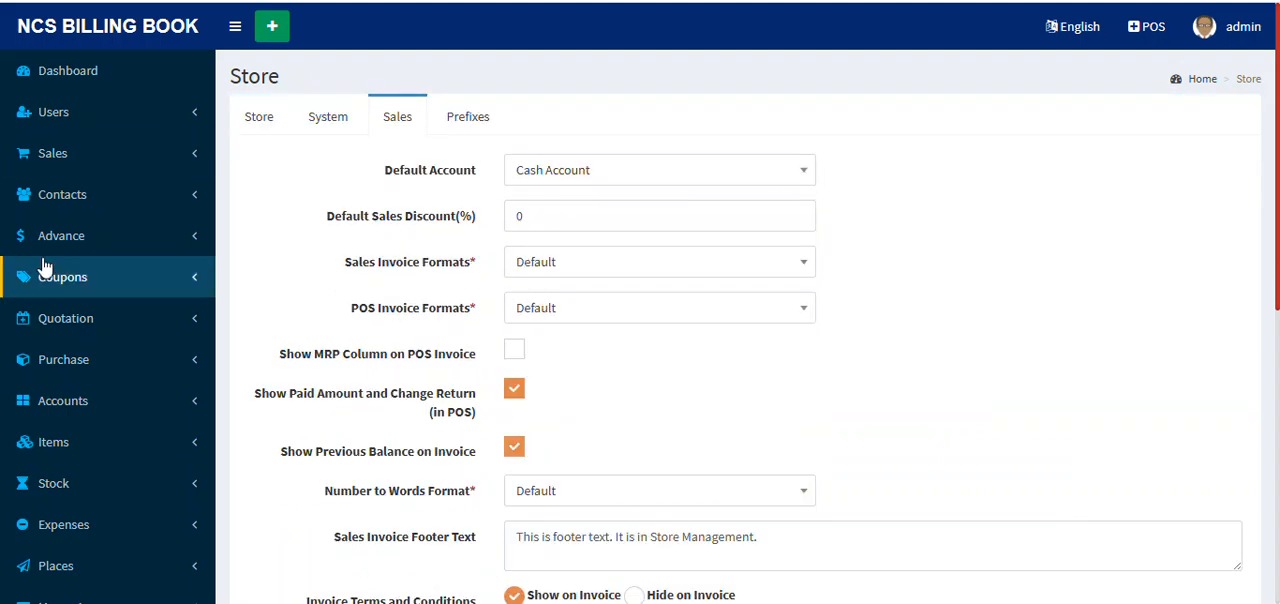
Step: Open the SMS/WhatsApp API settings and read the SMS configuration guide with the Africa's Talking example
scroll(69, 391, "down", 5)
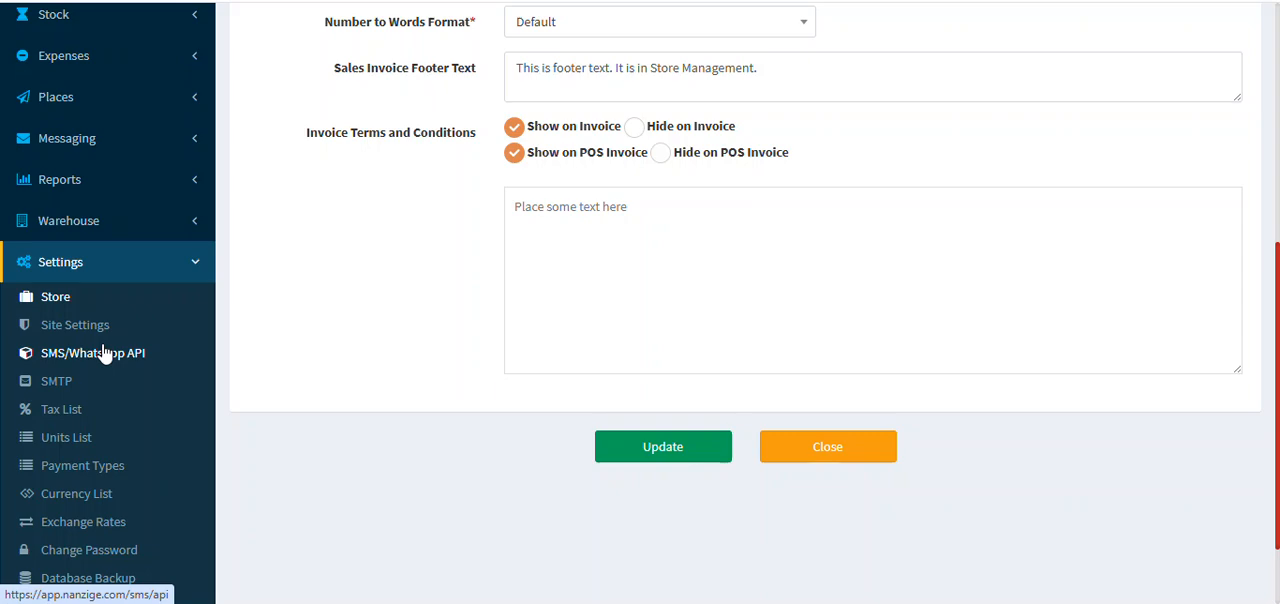
left_click(104, 353)
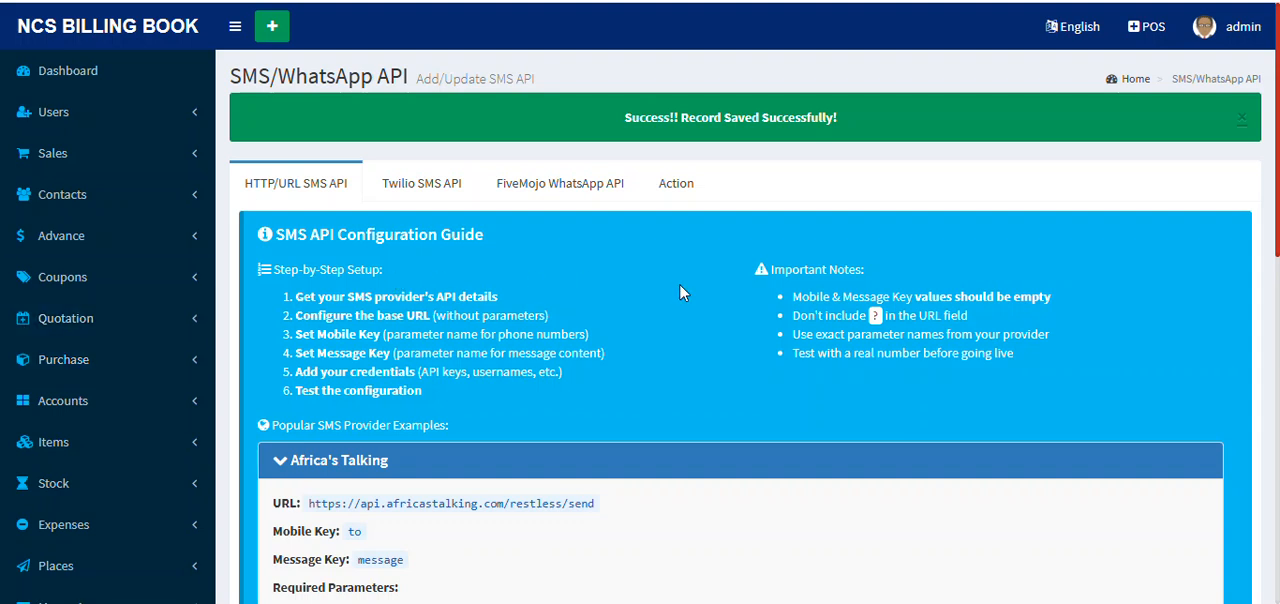
scroll(679, 293, "down", 2)
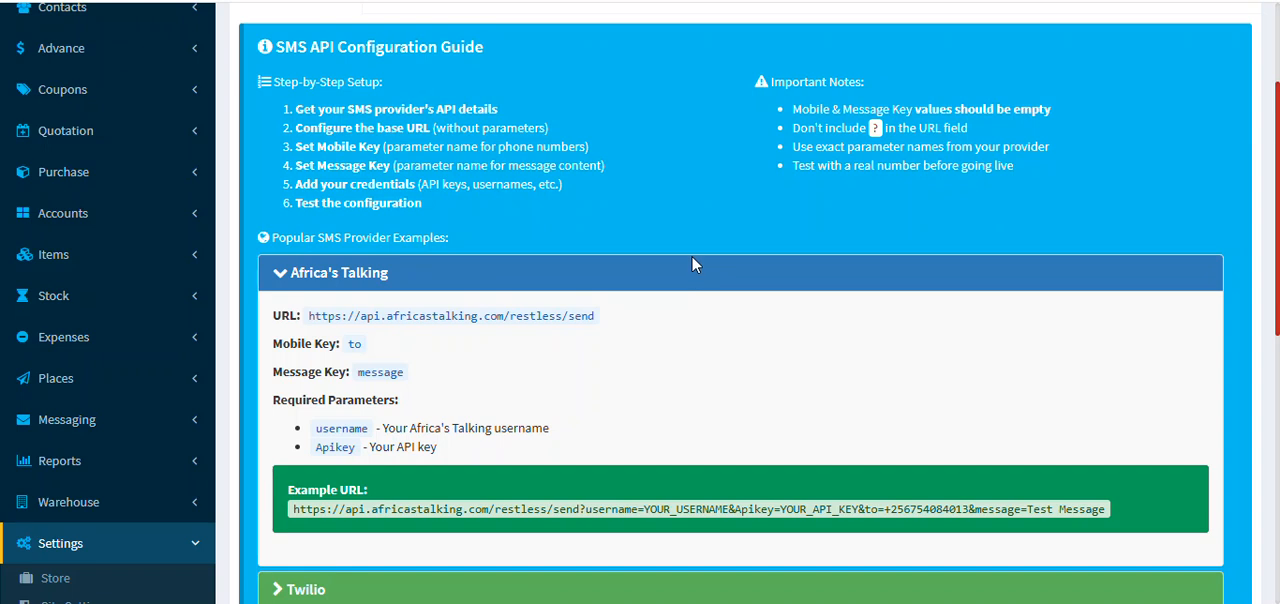
scroll(902, 369, "down", 1)
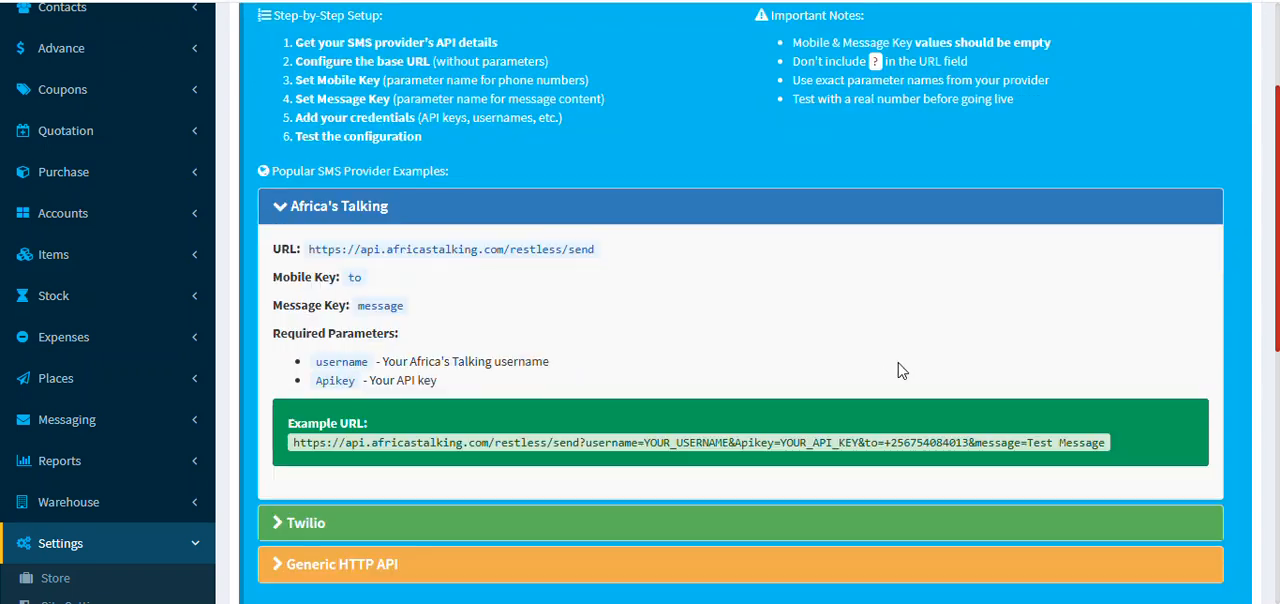
scroll(898, 370, "down", 1)
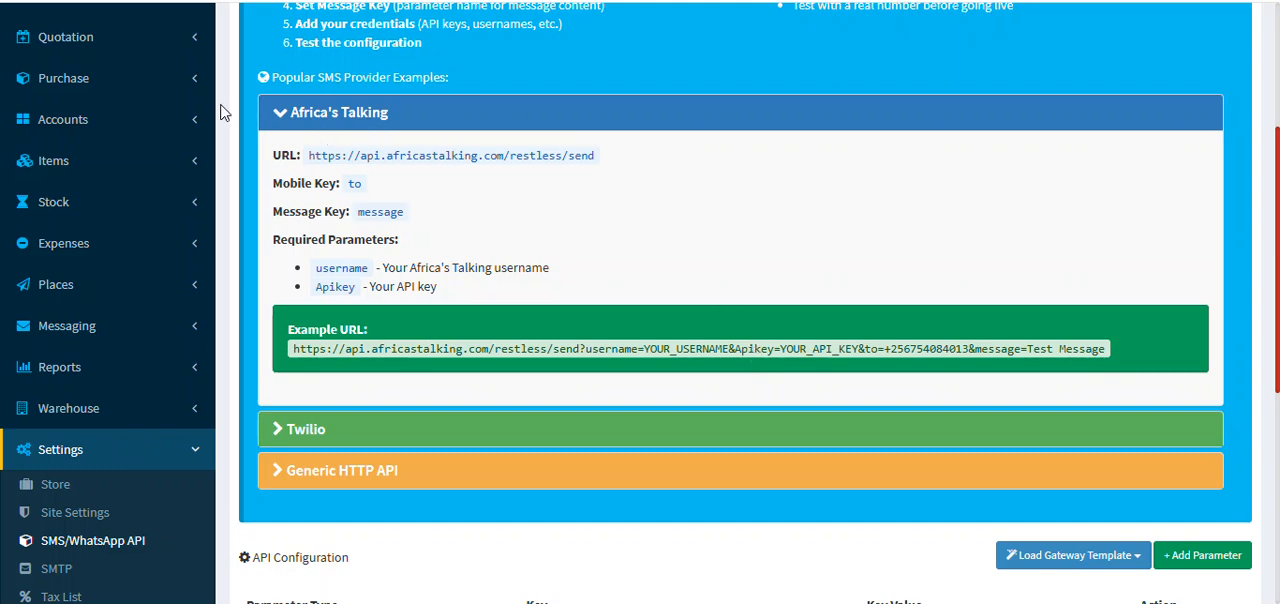
Step: Collapse the Africa's Talking example and examine the HTTP/URL API configuration parameters, including the username value
left_click(386, 122)
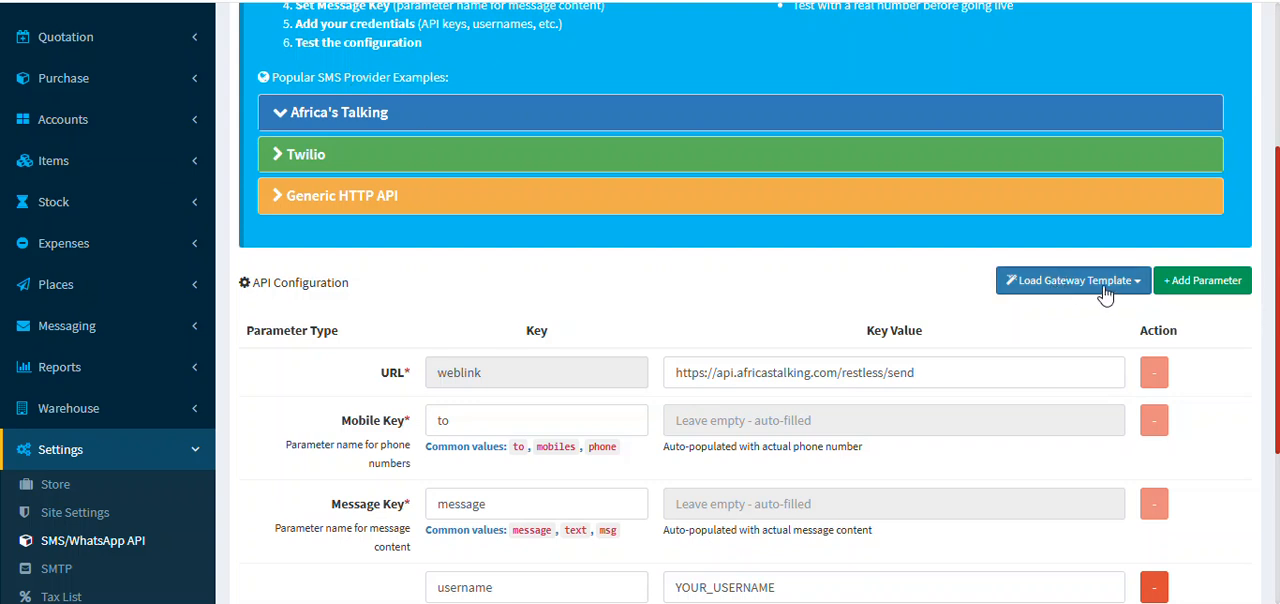
scroll(1104, 290, "down", 3)
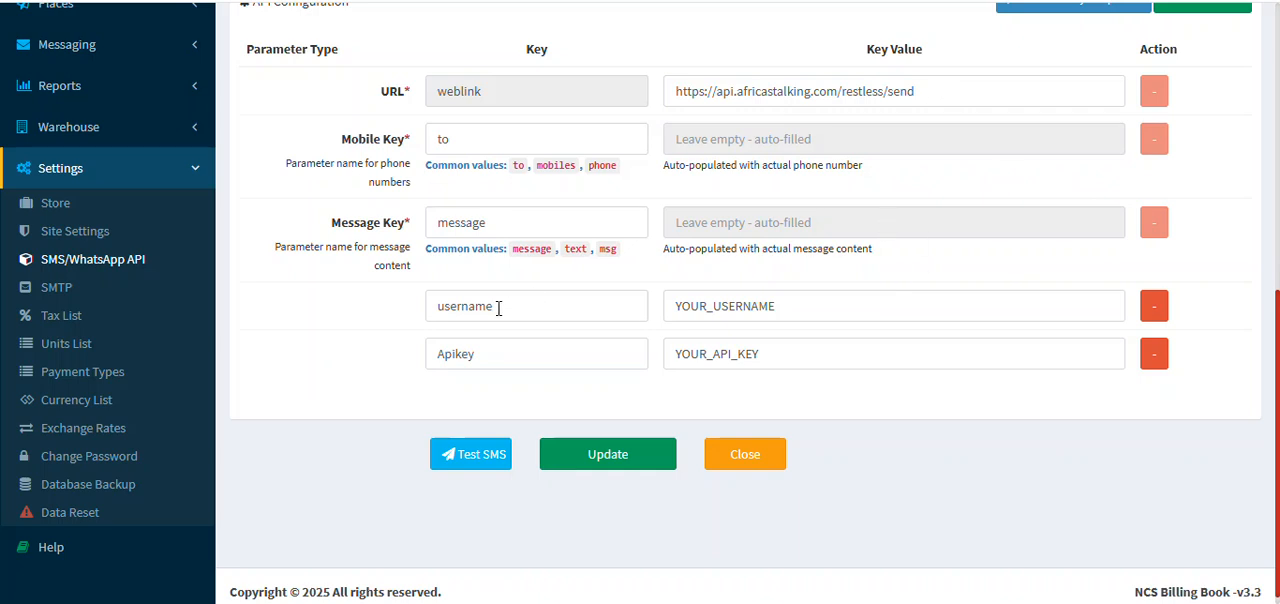
left_click(838, 306)
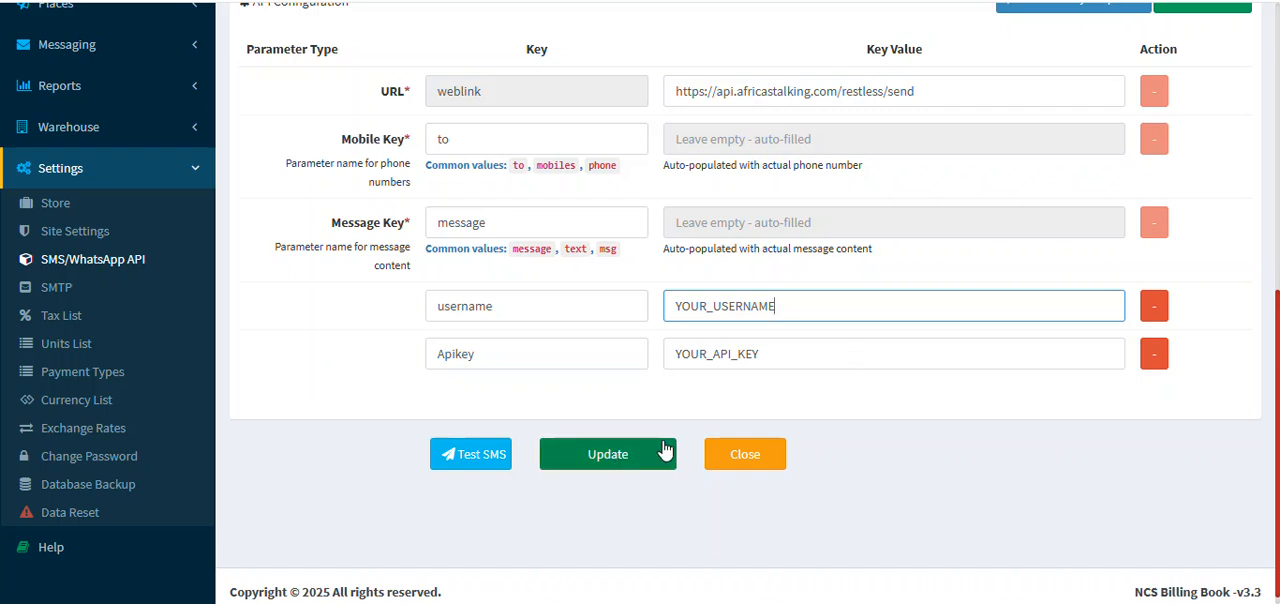
Step: Set the SMS status to HTTP/URL API and save the SMS API configuration
scroll(663, 452, "up", 6)
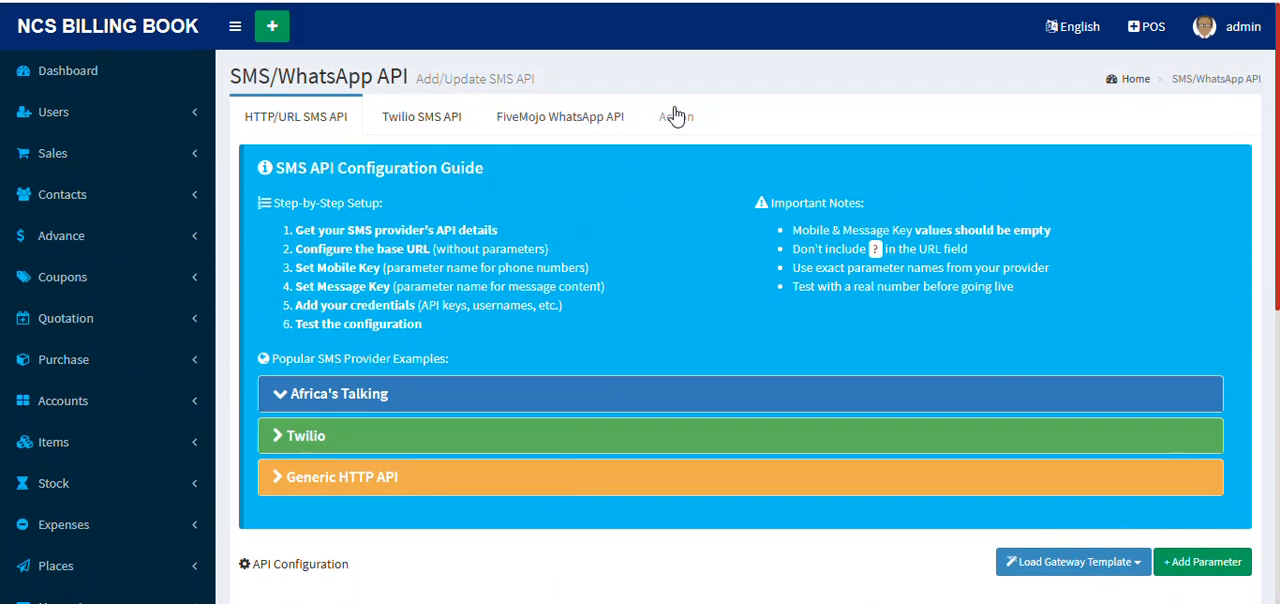
left_click(676, 116)
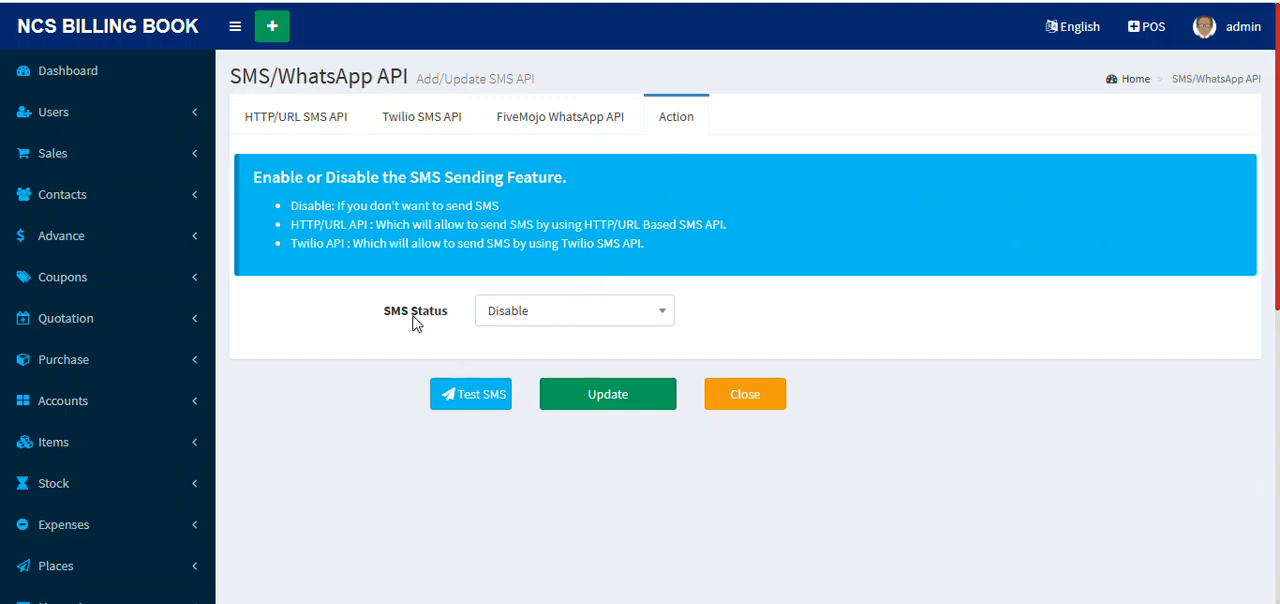
left_click(605, 311)
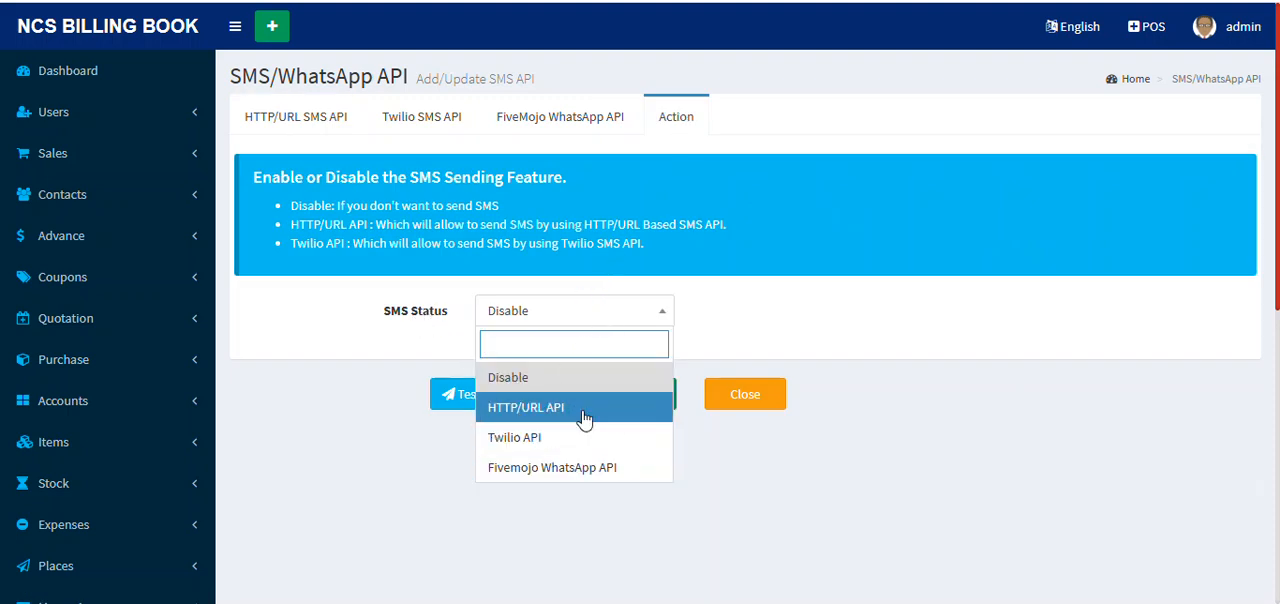
left_click(585, 417)
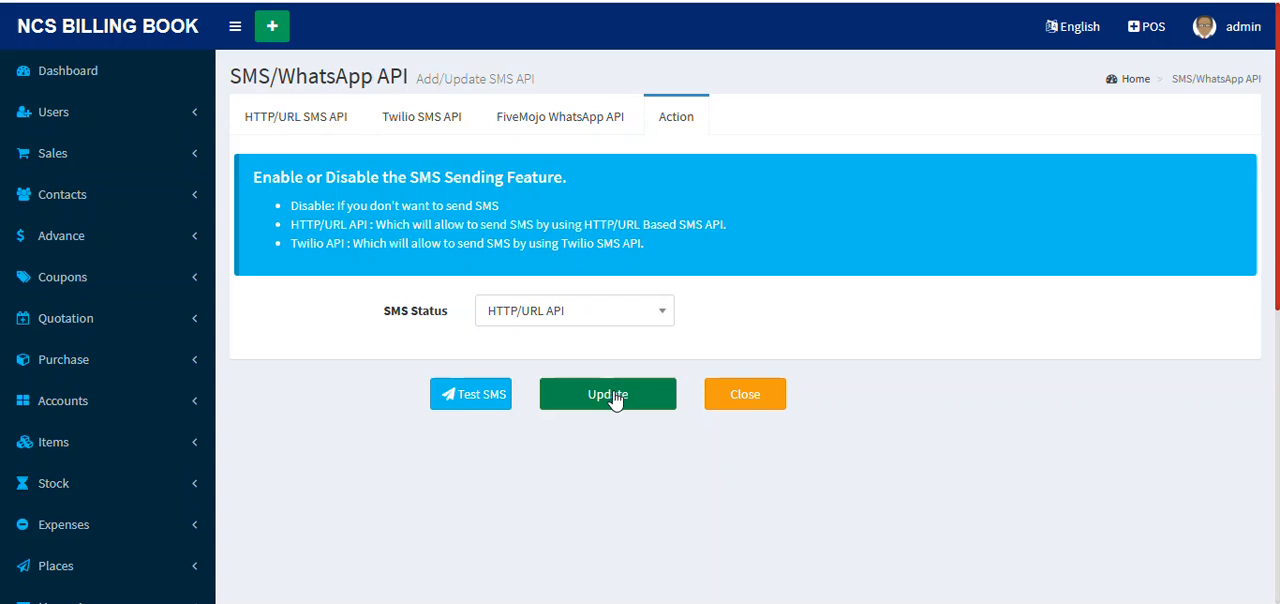
left_click(610, 400)
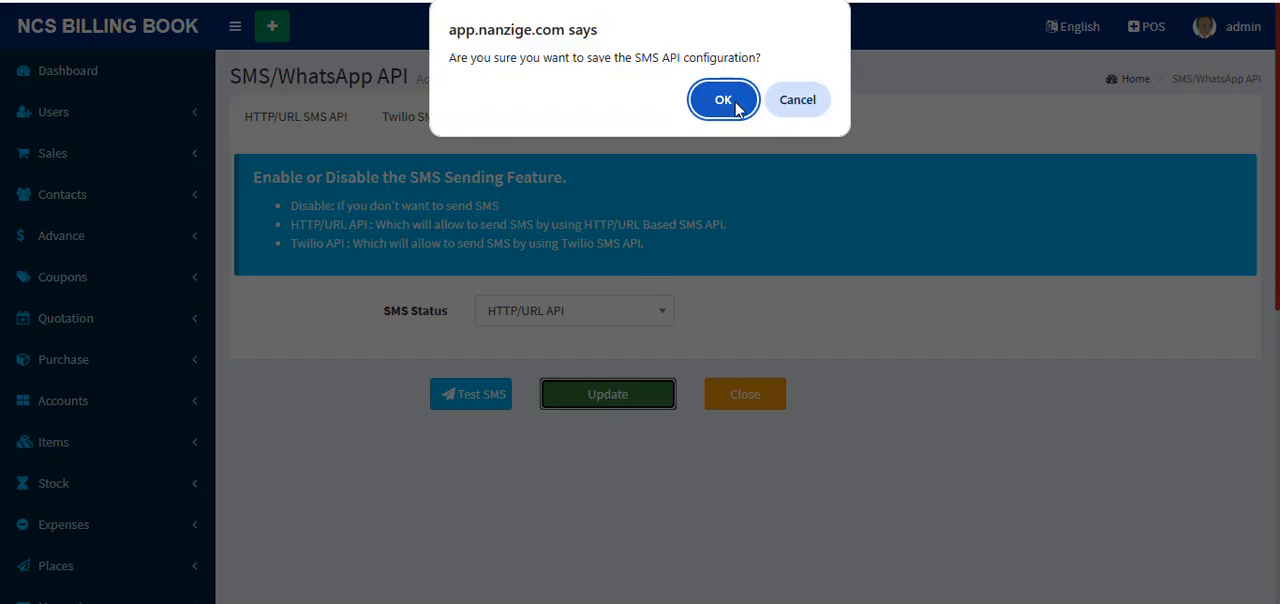
left_click(731, 104)
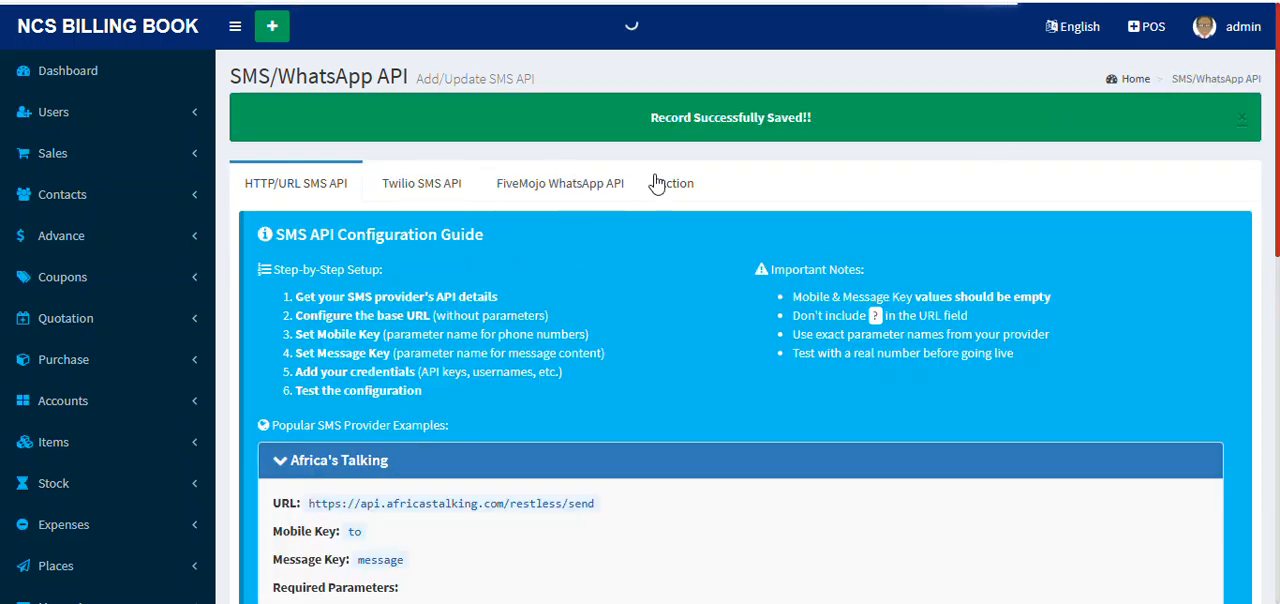
Step: View the test SMS form with its phone number and message fields, and close it without sending
left_click(671, 183)
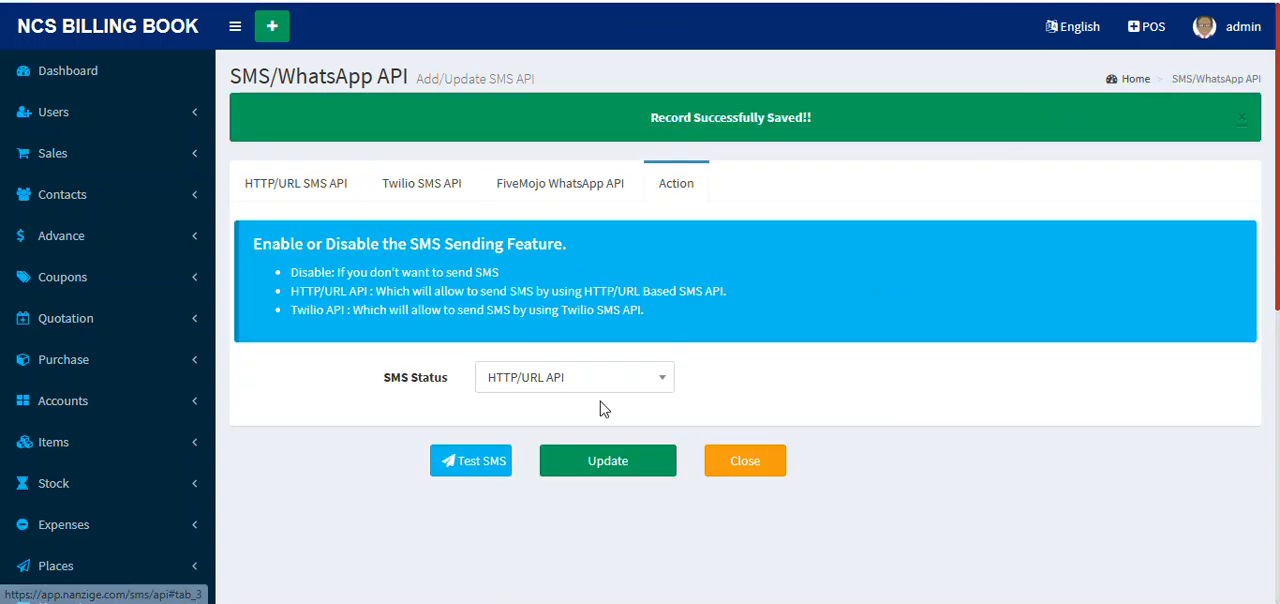
left_click(475, 470)
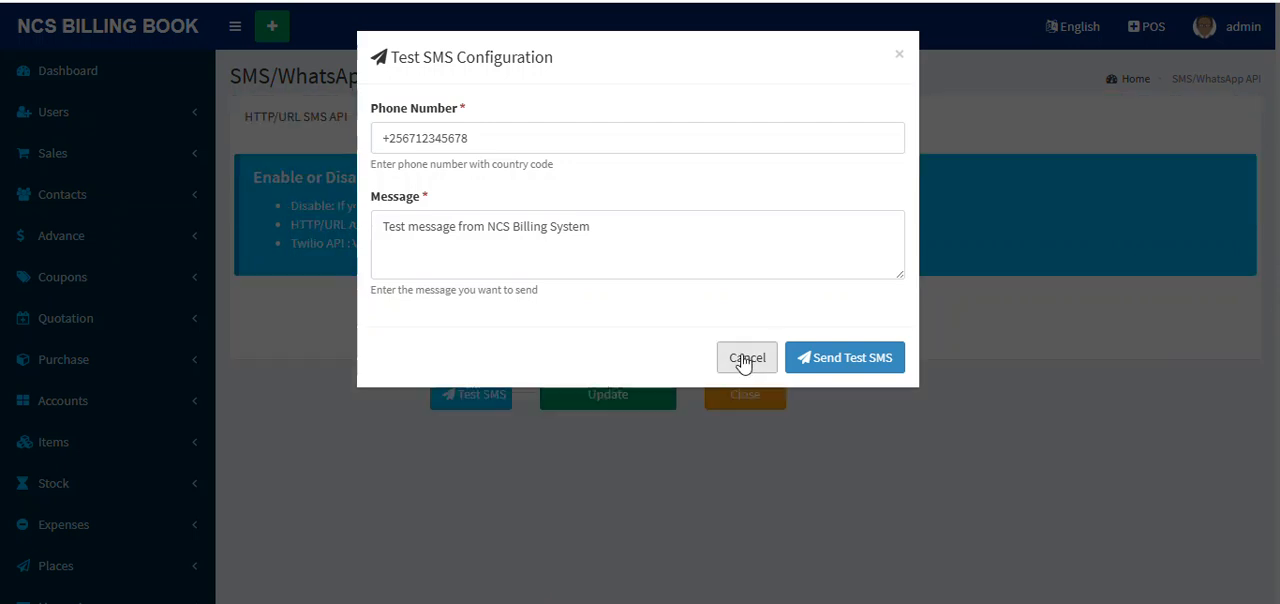
left_click(743, 362)
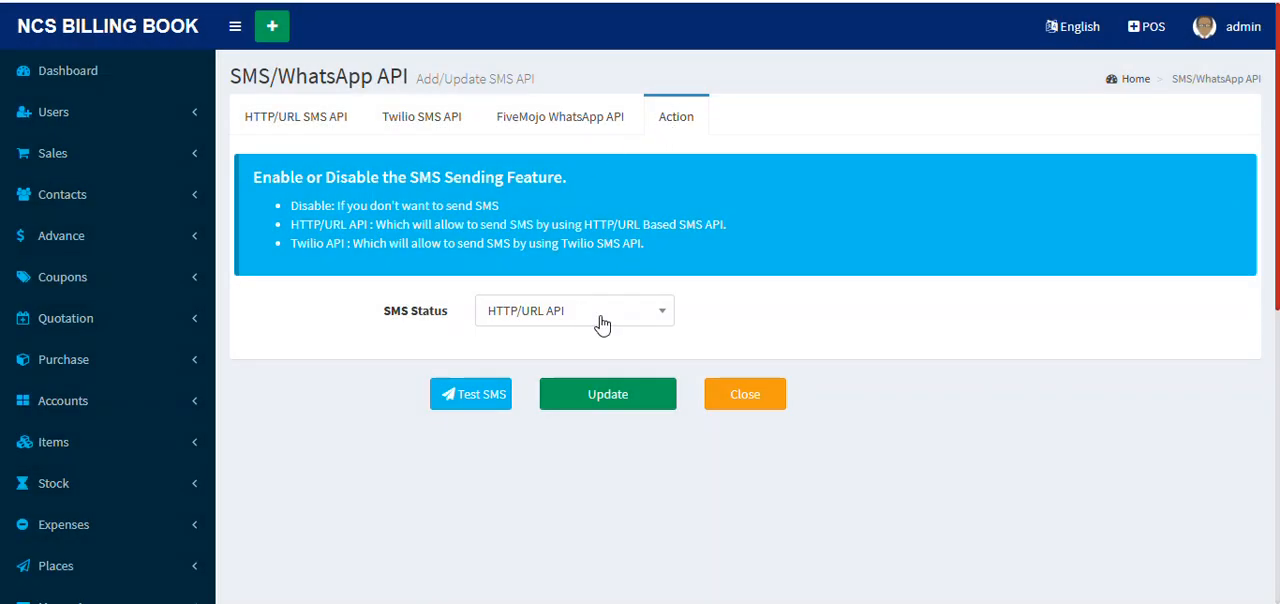
Step: Set the SMS status to Disable and save the SMS API configuration
left_click(601, 317)
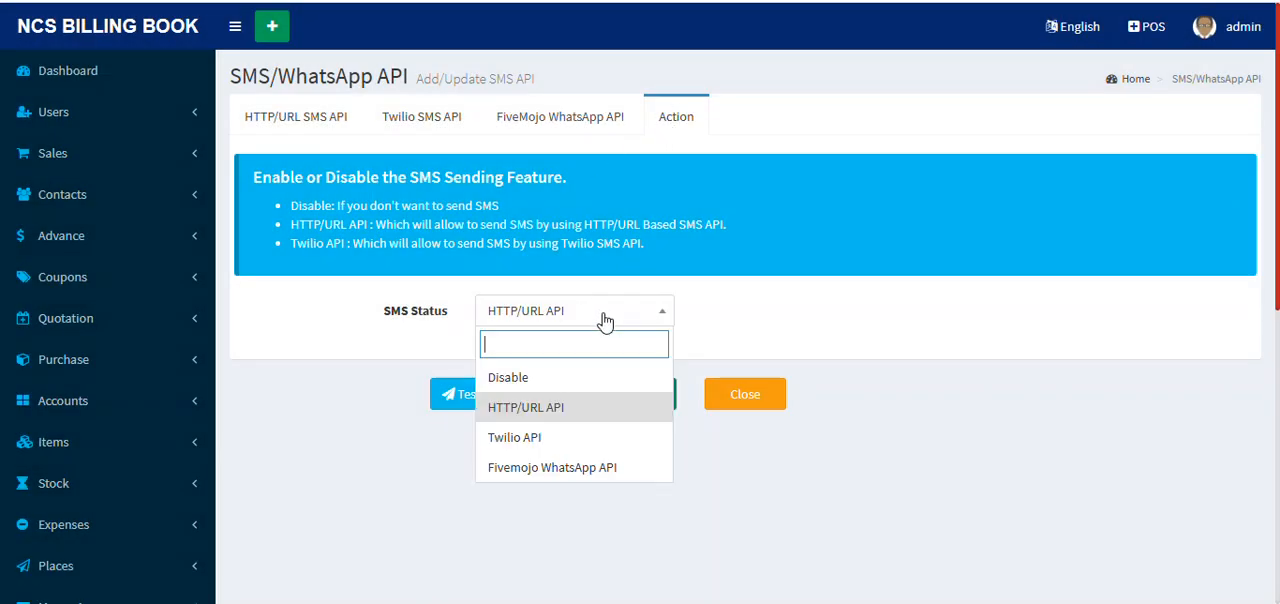
left_click(540, 384)
left_click(616, 396)
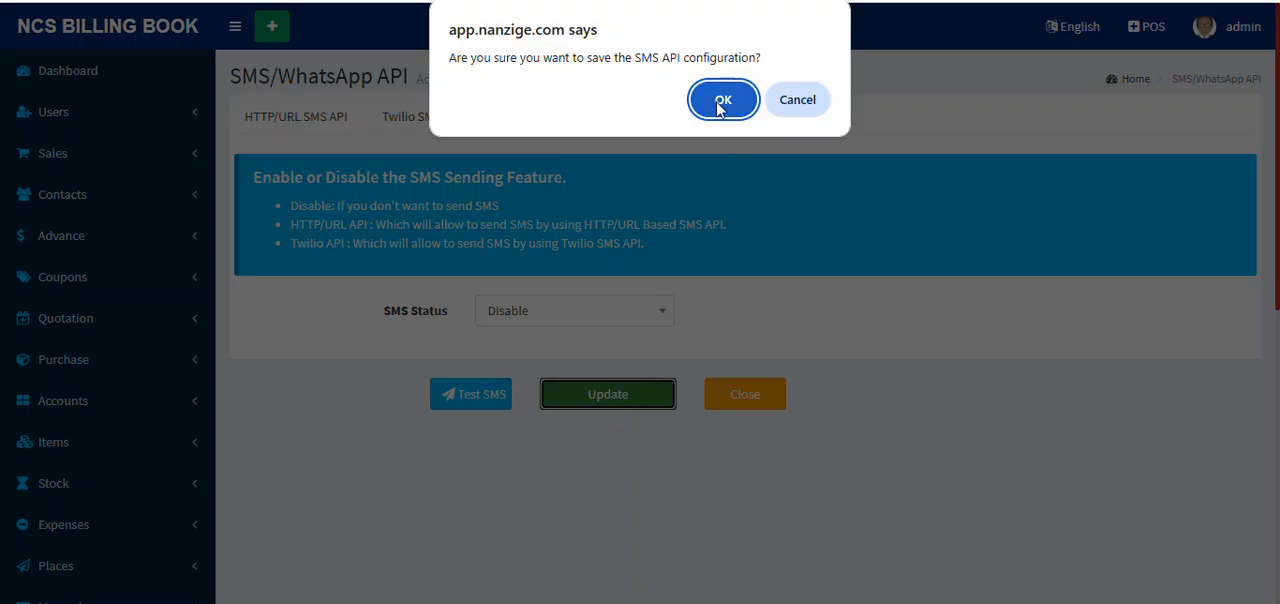
left_click(722, 101)
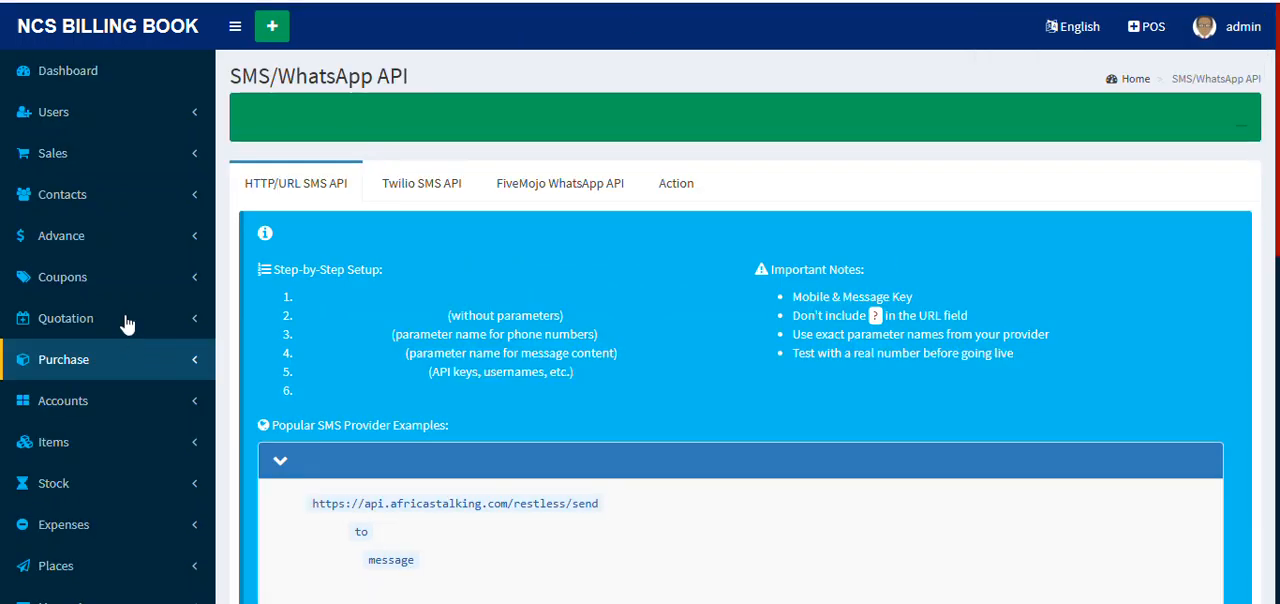
Step: Open the tax list from the settings and look over the taxes and tax groups
scroll(247, 295, "down", 7)
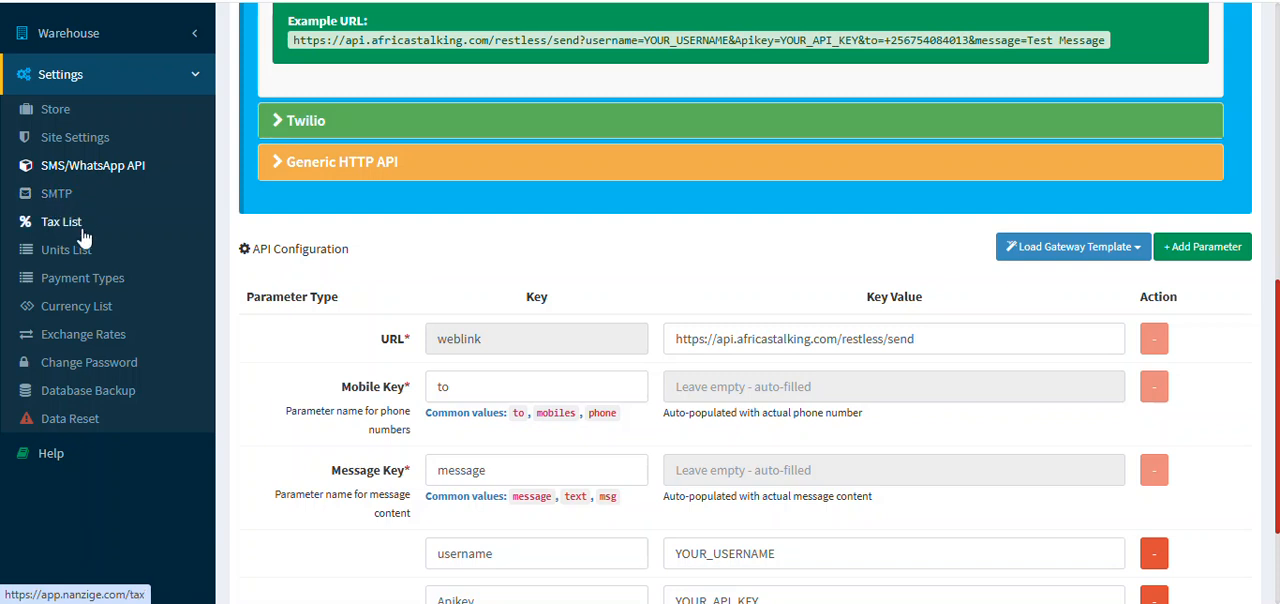
left_click(84, 237)
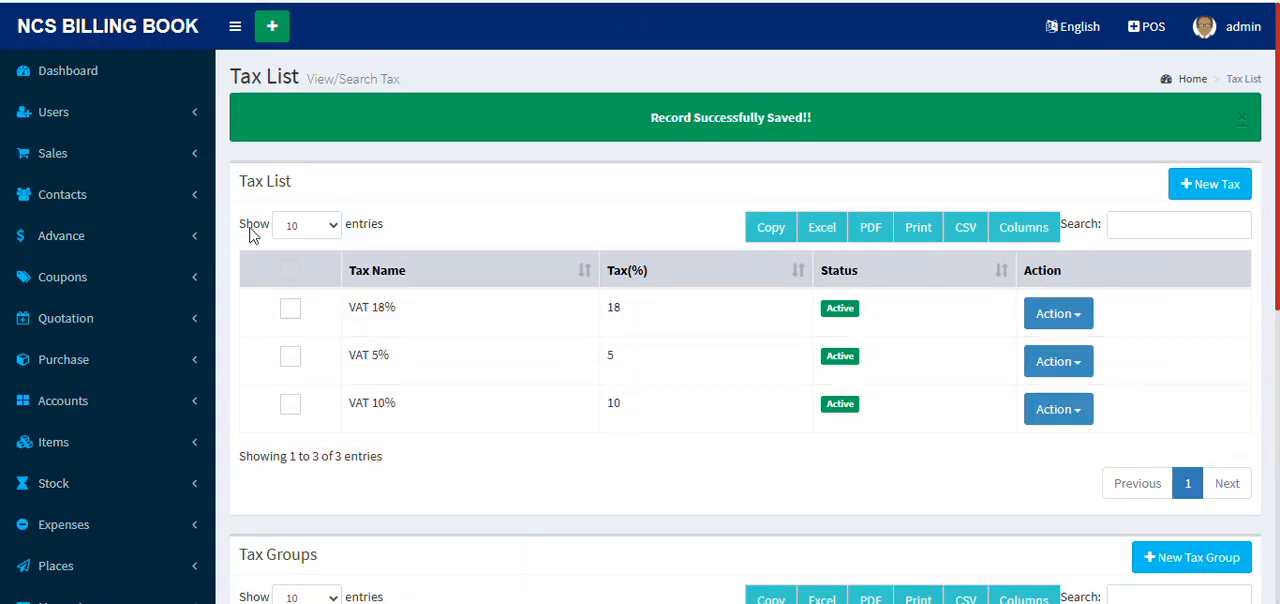
scroll(951, 240, "down", 2)
scroll(834, 323, "up", 2)
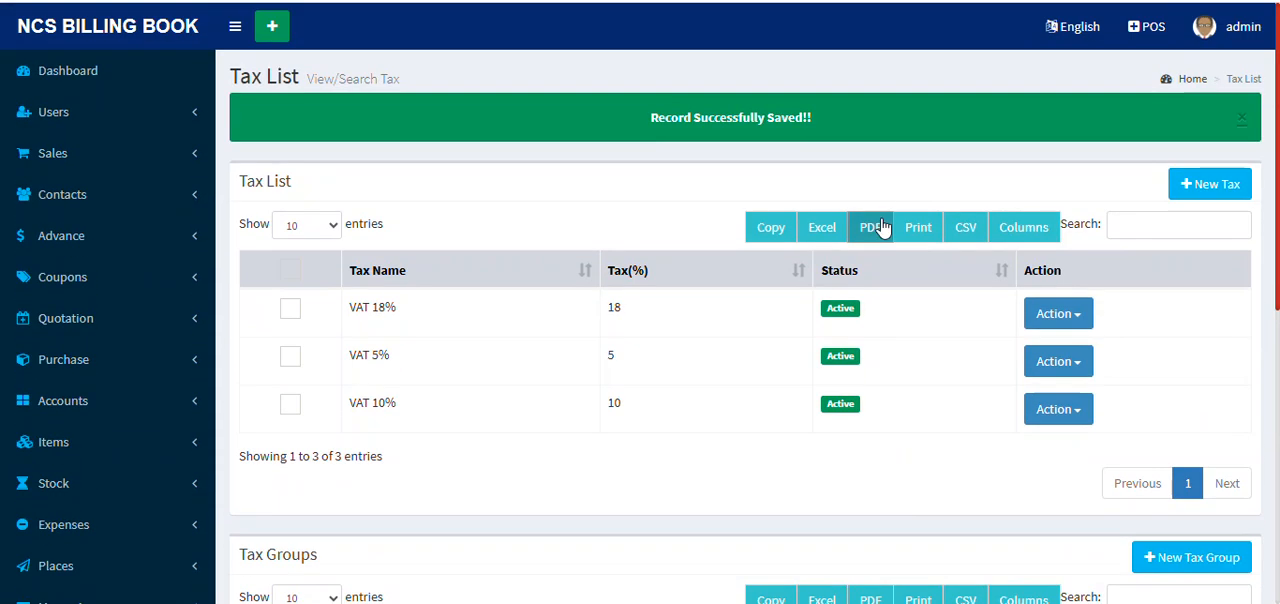
scroll(894, 205, "down", 4)
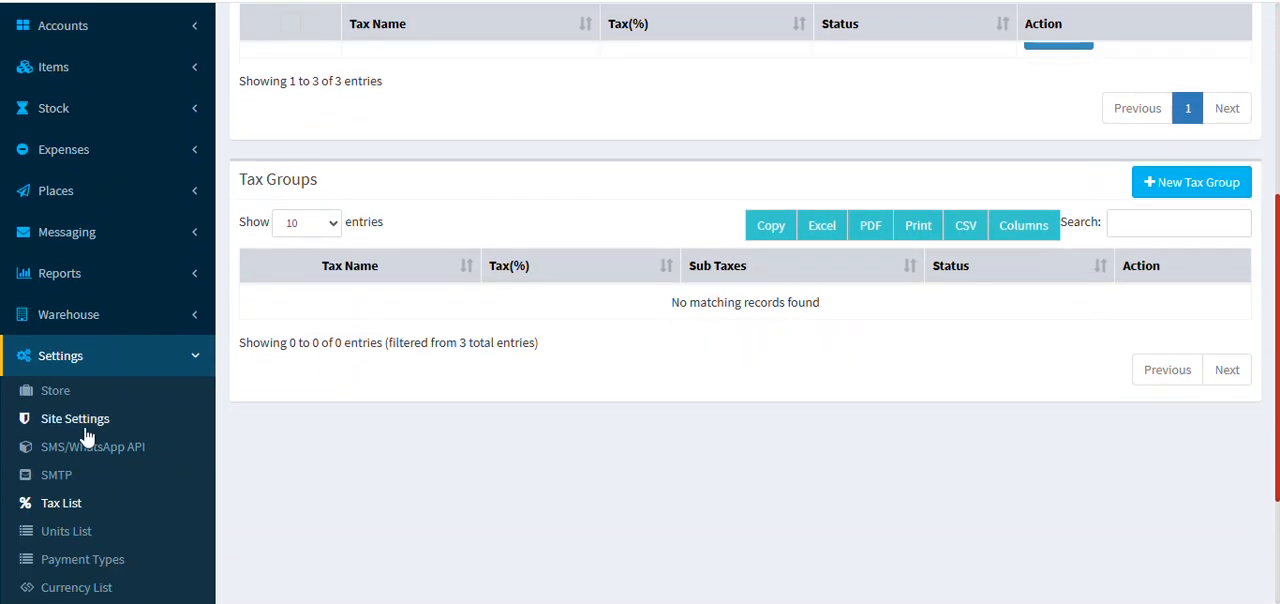
Step: Open the units list from the settings and dismiss the saved-record notice
scroll(55, 500, "down", 1)
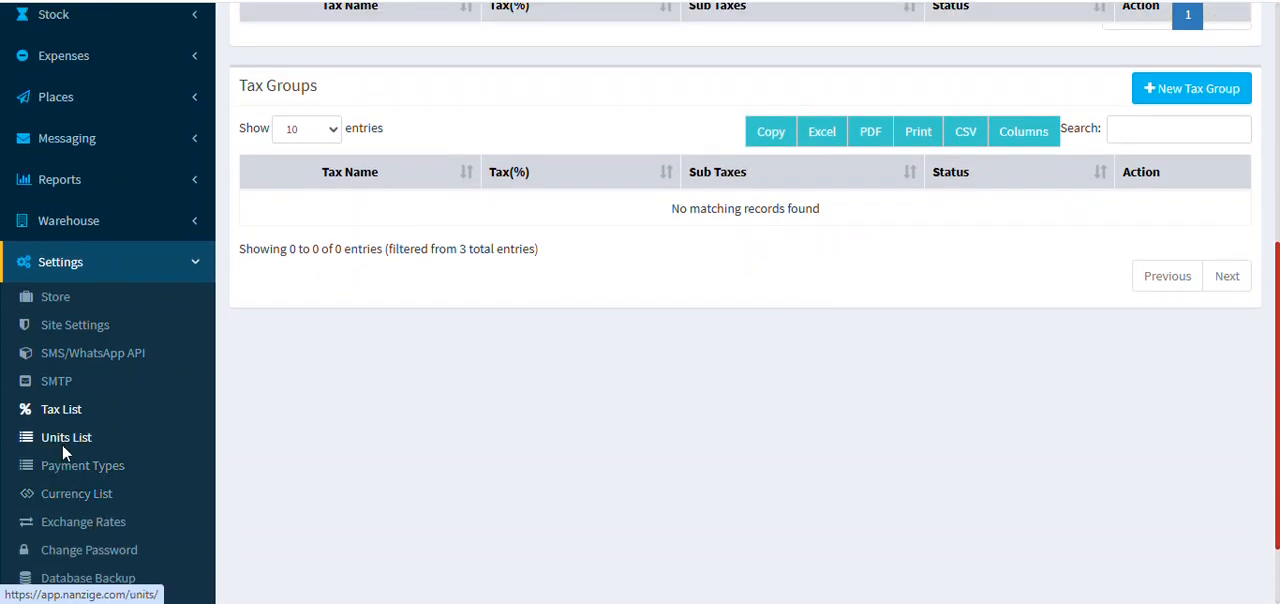
left_click(64, 437)
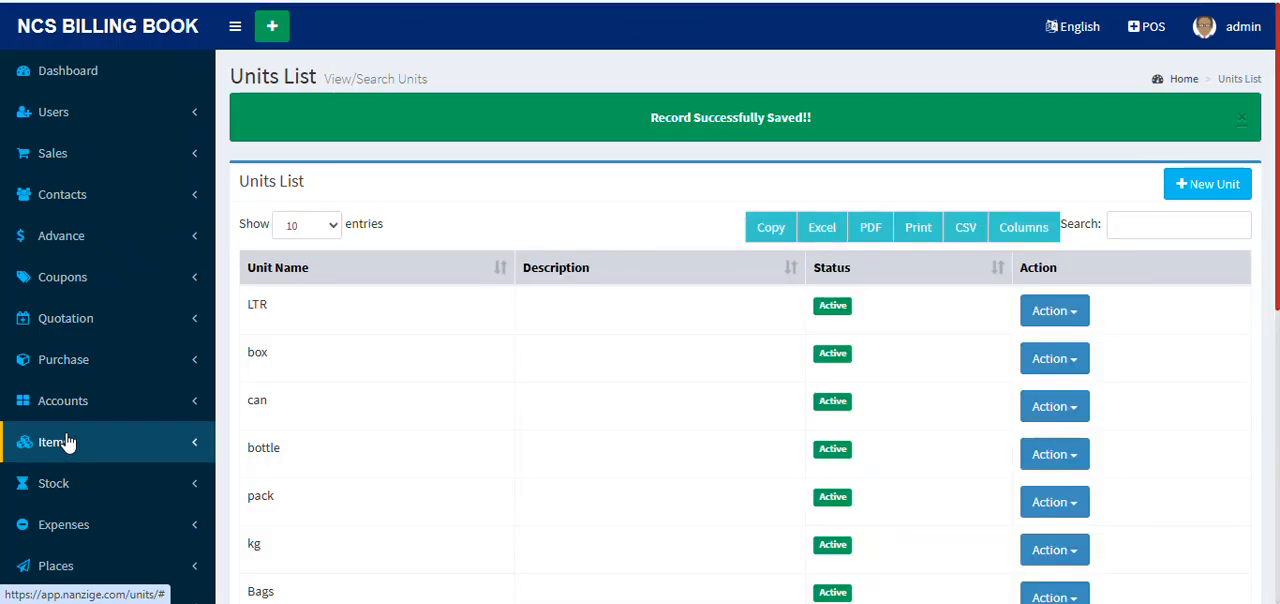
left_click(1239, 122)
Step: Try to add a new unit named Pcs with the description Pieces
left_click(1231, 128)
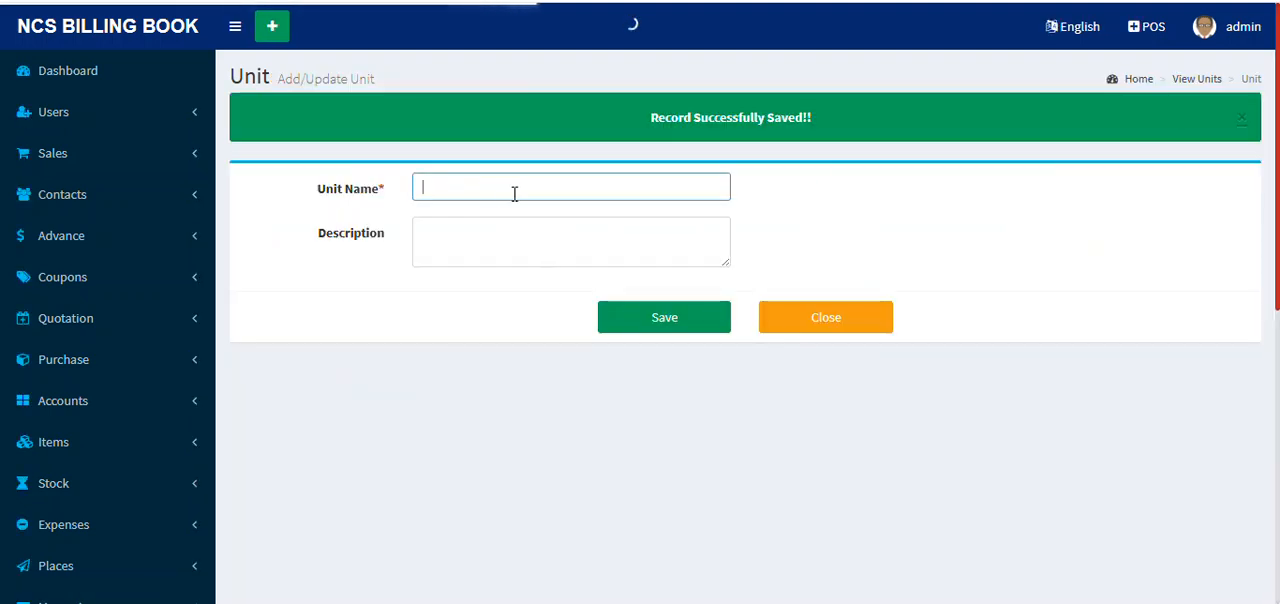
type("Pcs")
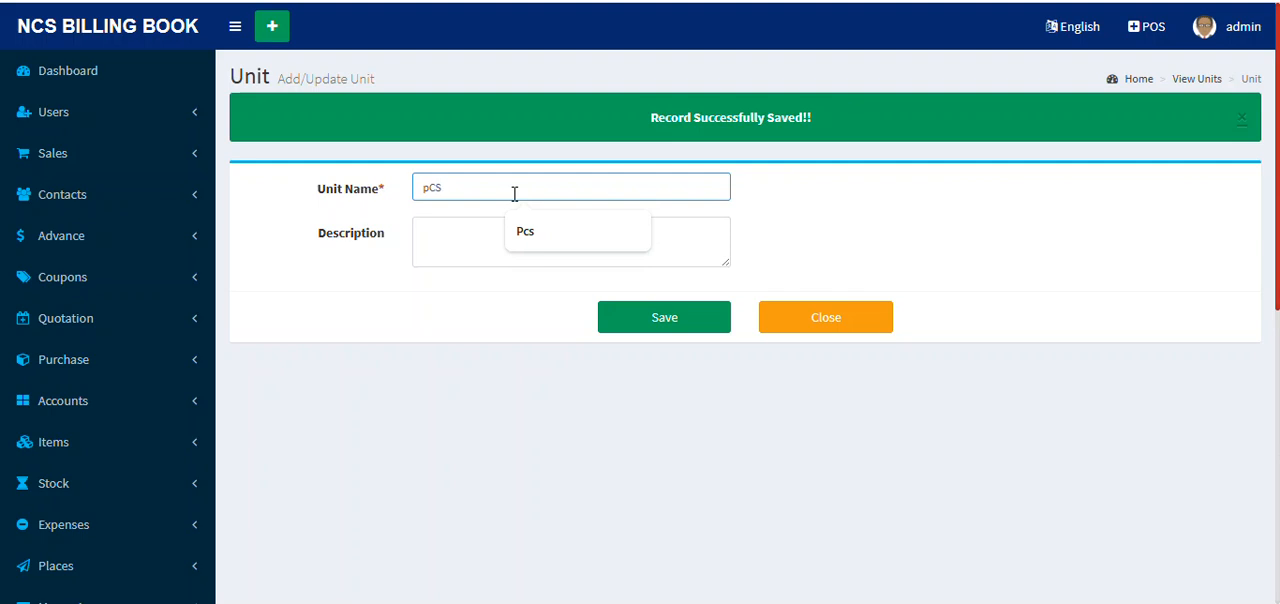
left_click(527, 244)
left_click(479, 230)
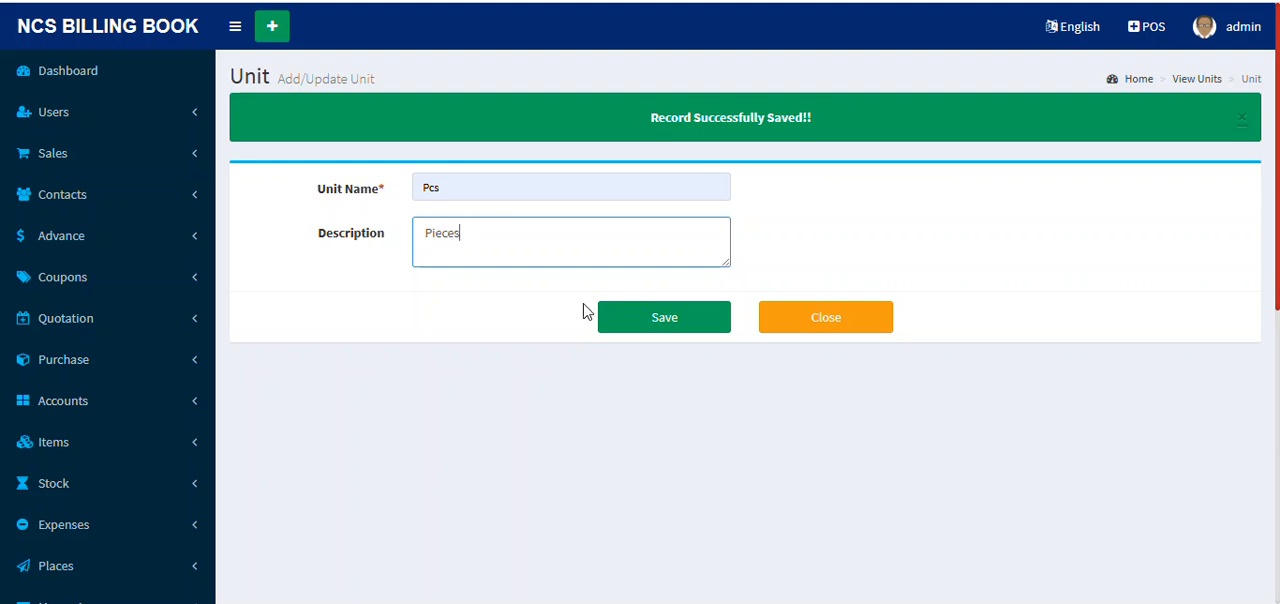
left_click(640, 322)
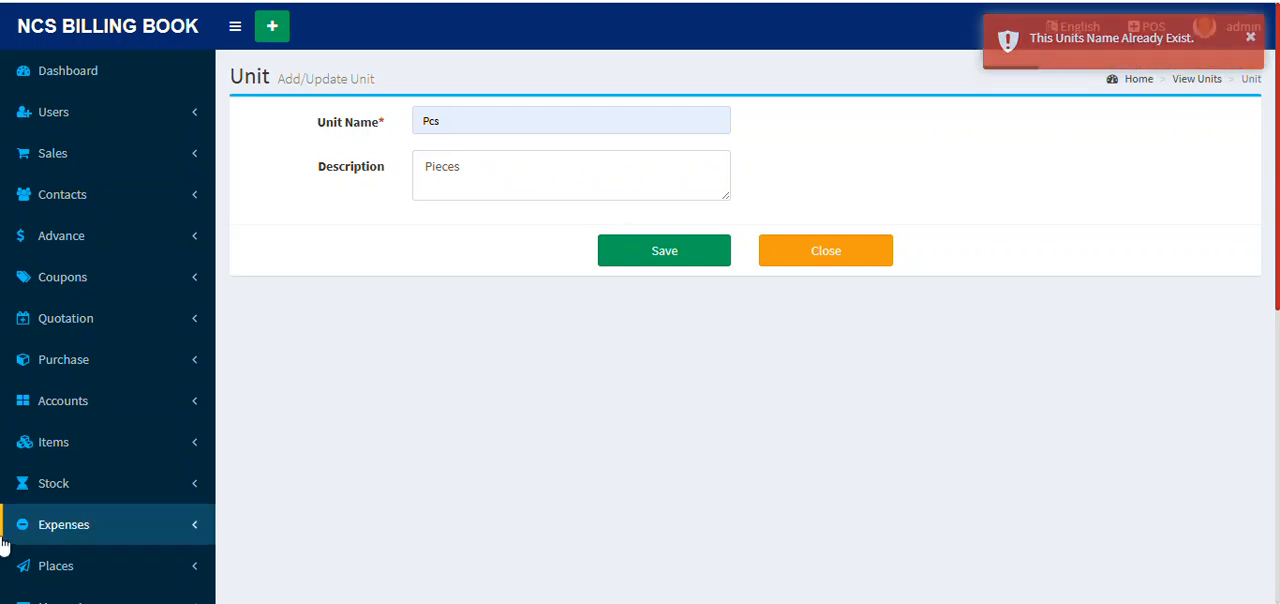
Step: Open the payment types from the settings to view the available payment methods
scroll(60, 500, "down", 3)
left_click(105, 458)
scroll(120, 350, "down", 3)
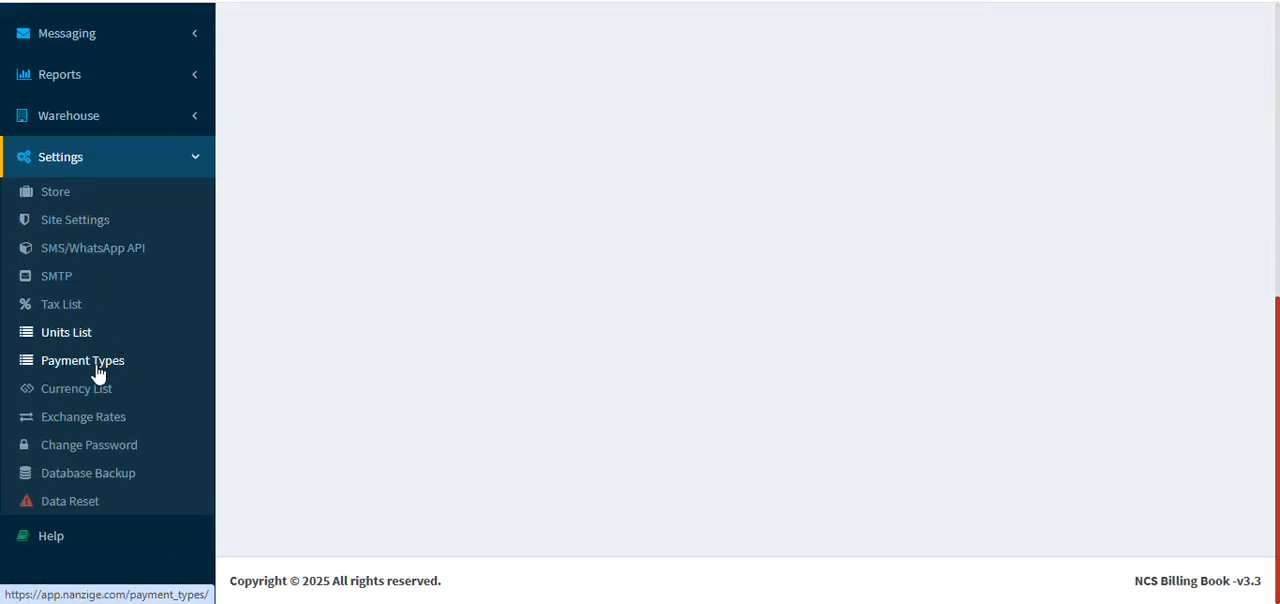
left_click(97, 367)
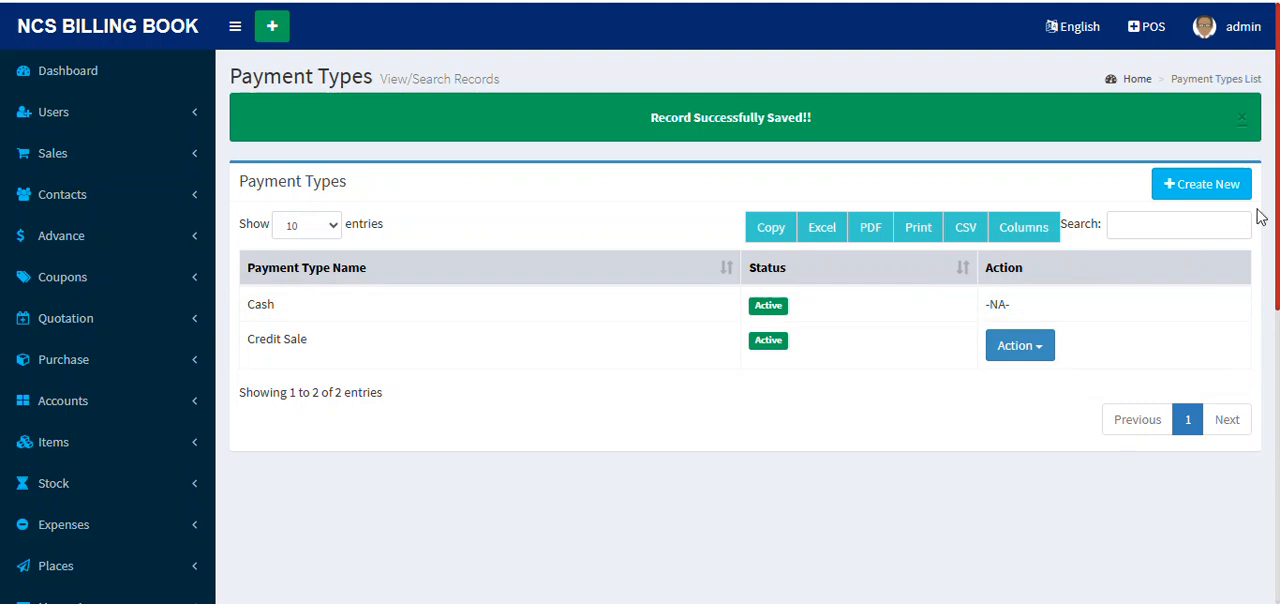
Step: Open the currency list from the settings and look over its currency names, codes and status
scroll(43, 443, "down", 6)
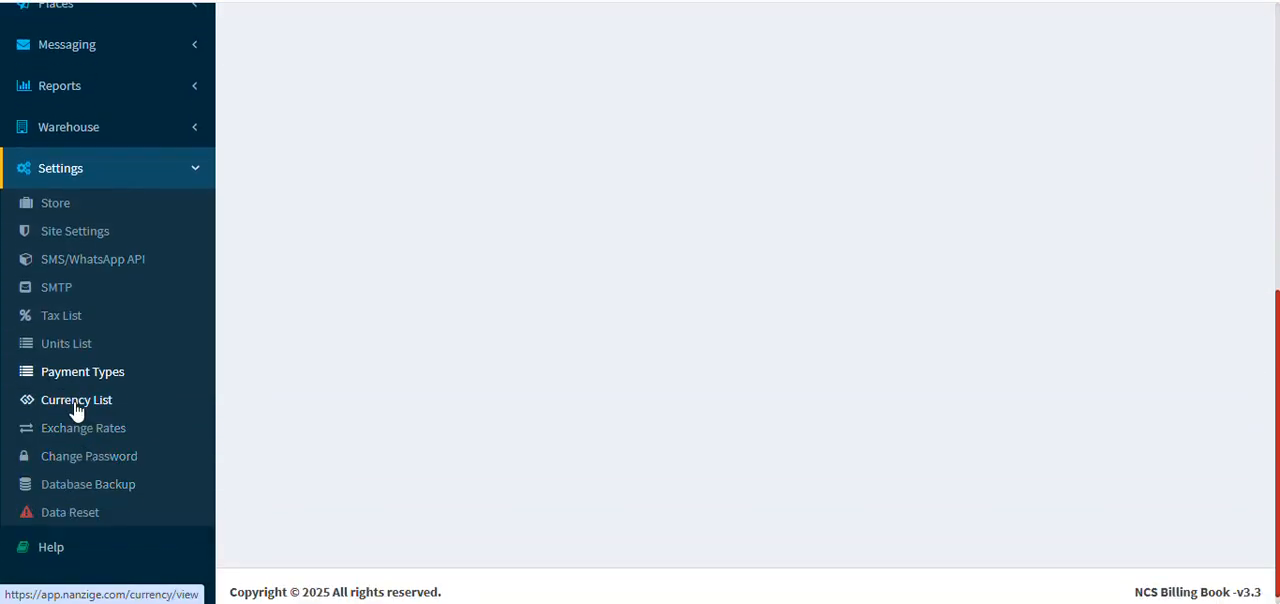
left_click(74, 401)
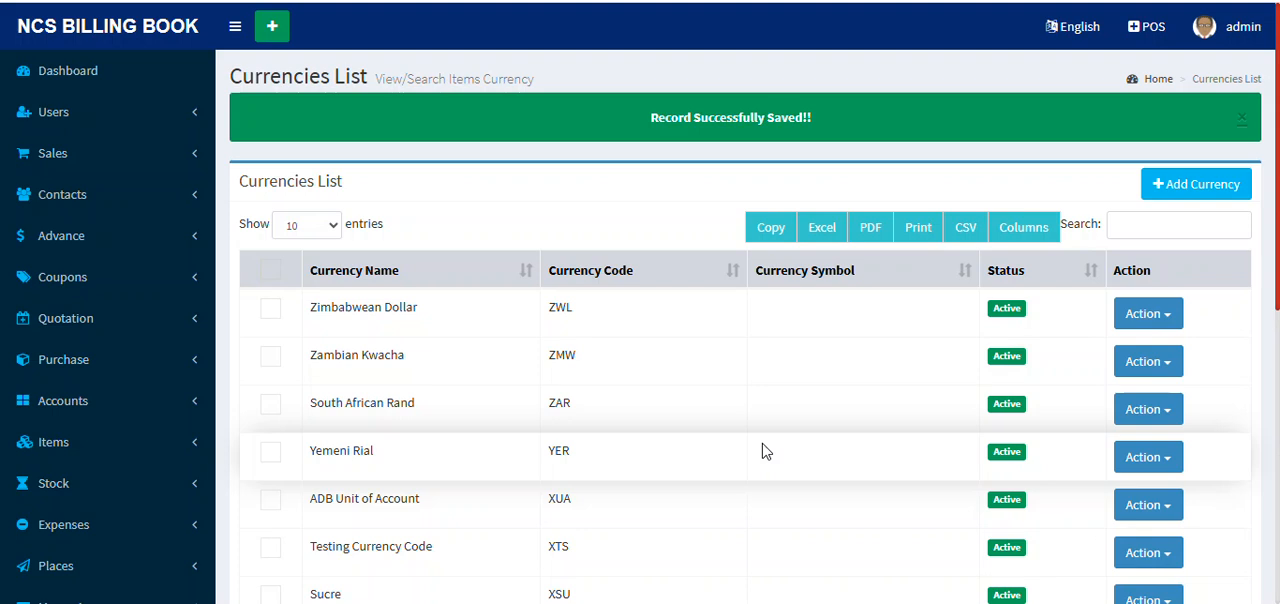
scroll(762, 452, "down", 5)
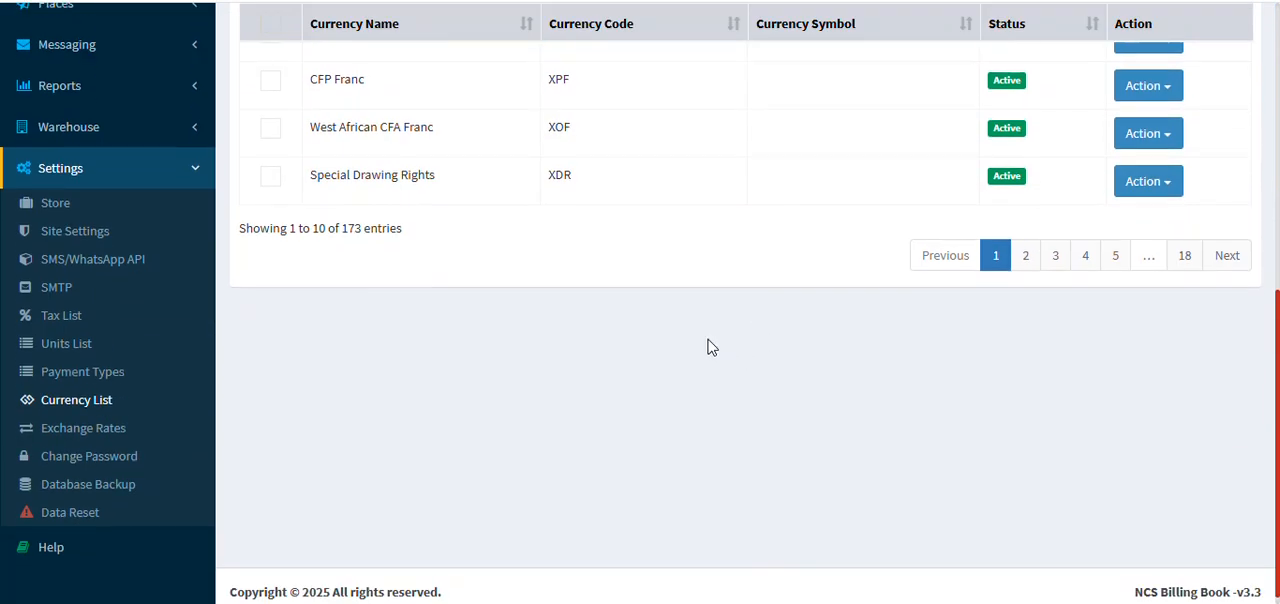
scroll(682, 300, "up", 3)
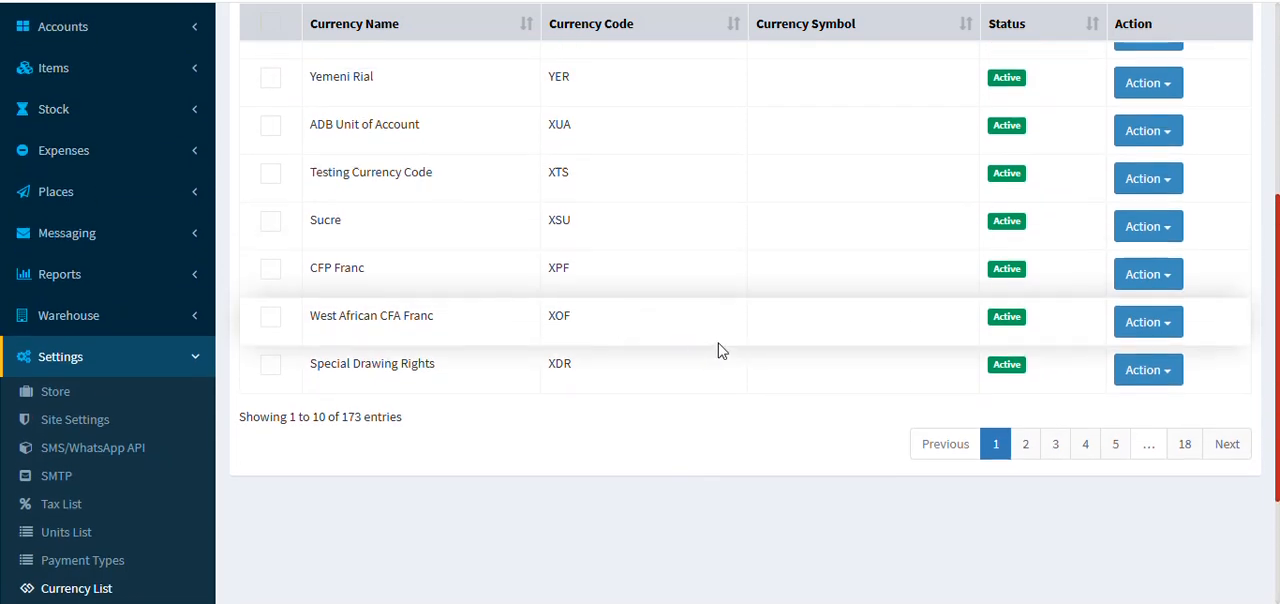
scroll(720, 349, "up", 3)
scroll(688, 363, "up", 1)
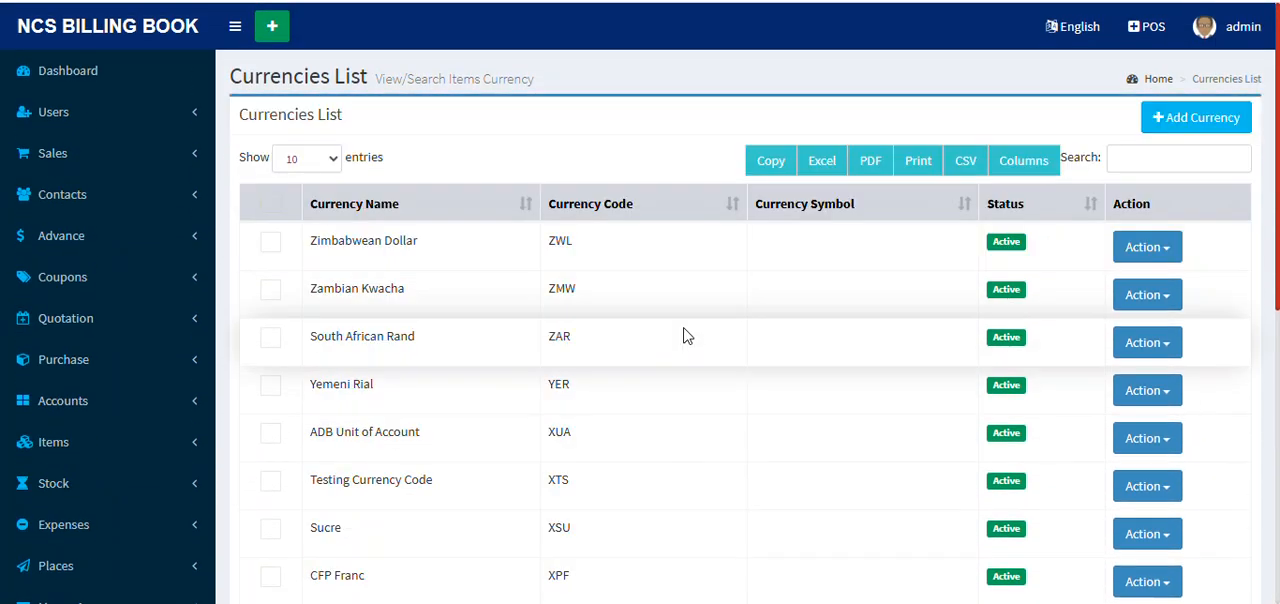
Step: Open the exchange rates from the settings, look through the listed rates and dismiss the saved-record notice
scroll(126, 334, "down", 5)
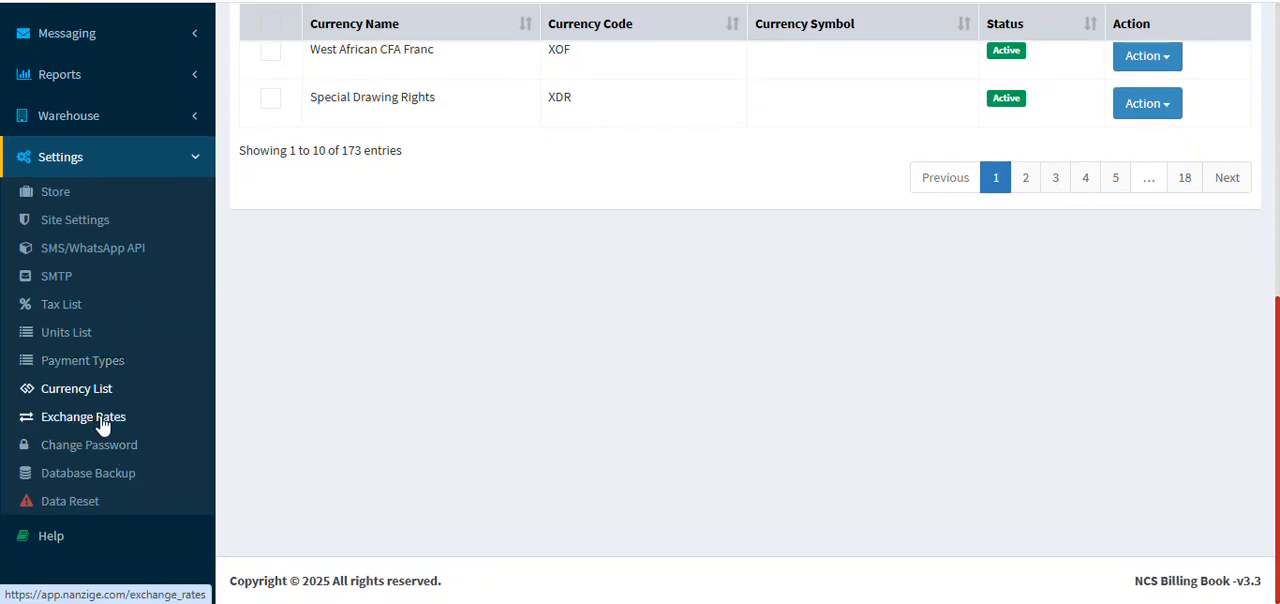
left_click(100, 415)
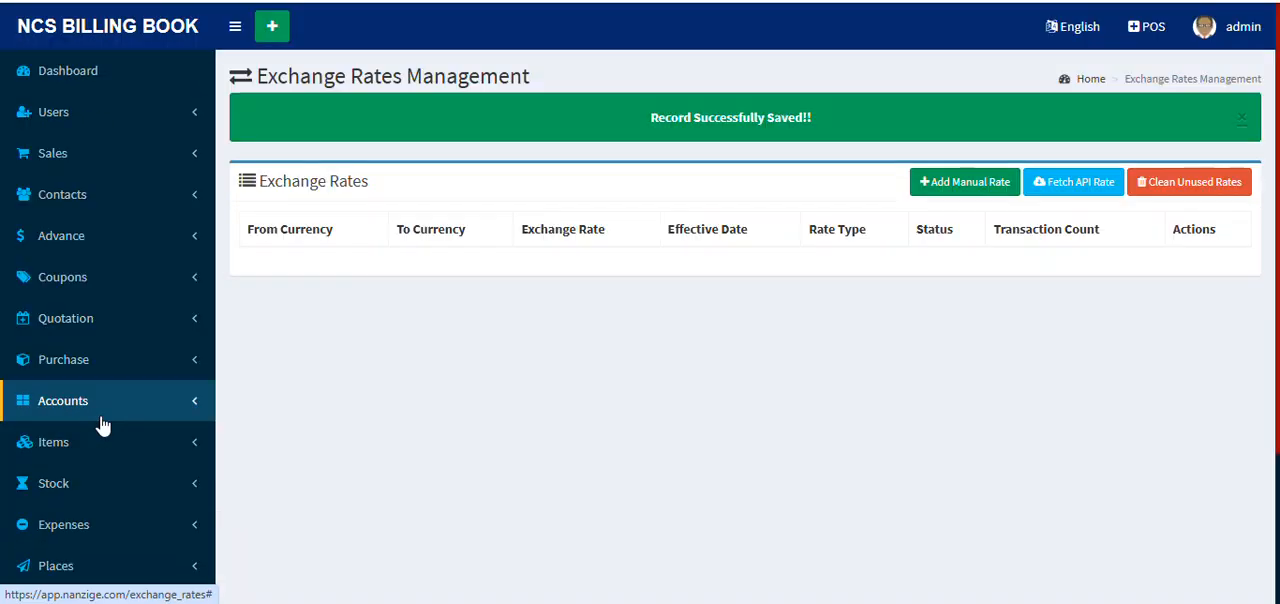
scroll(594, 363, "down", 9)
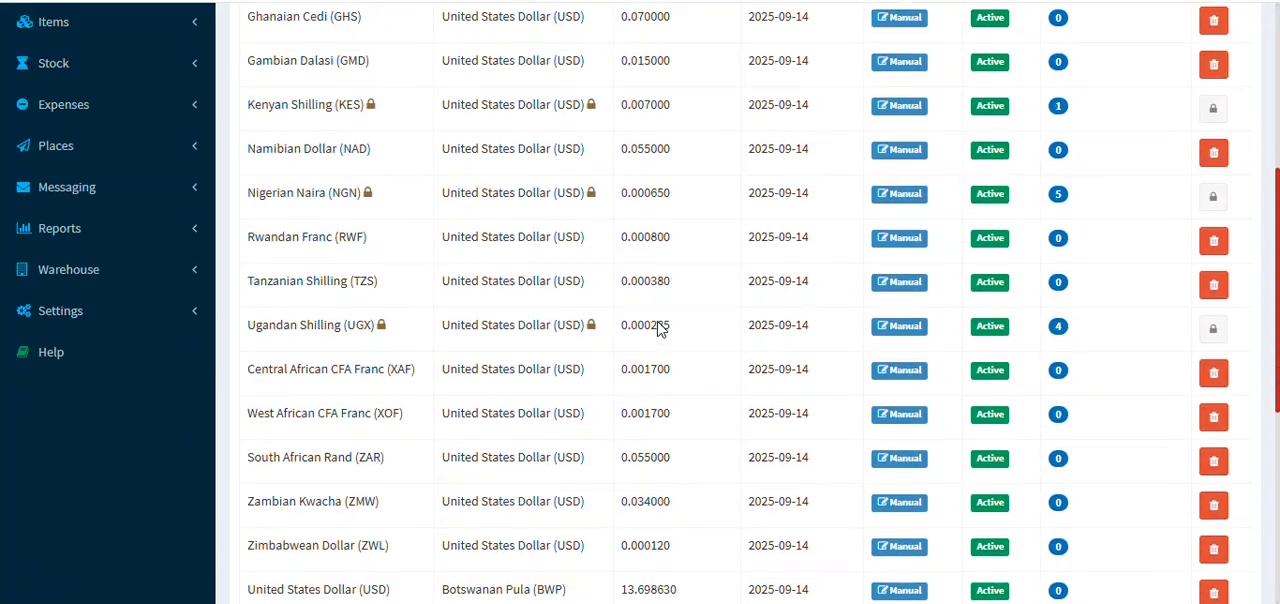
scroll(701, 317, "up", 10)
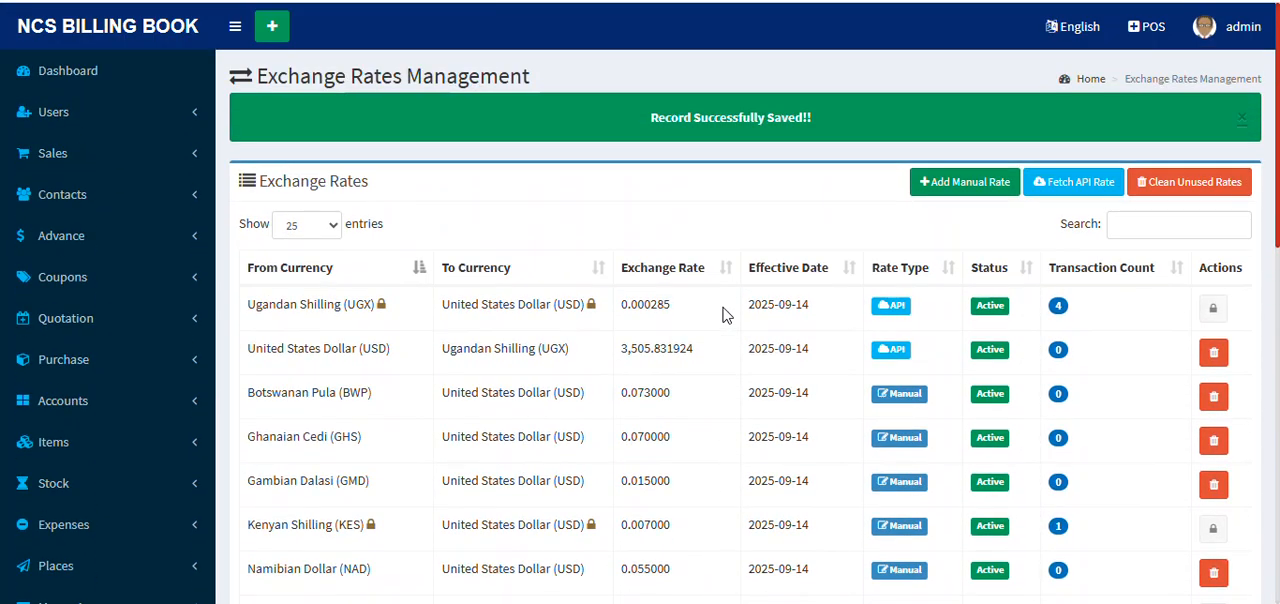
left_click(1242, 118)
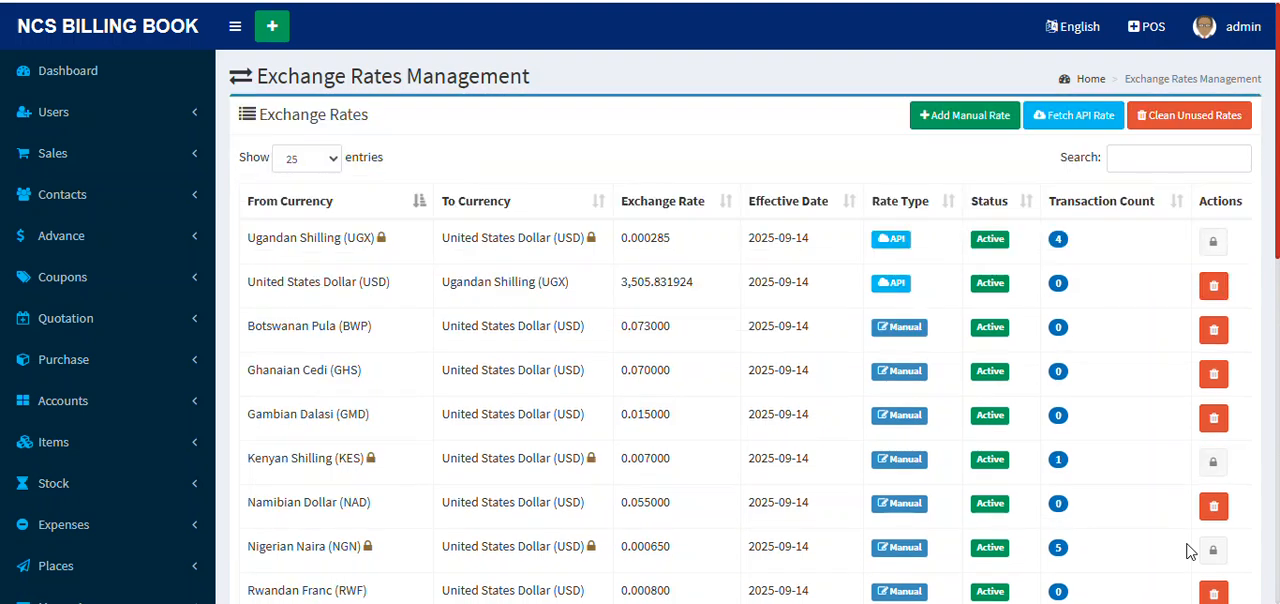
Step: View the manual exchange rate form with its source currency choices and rate field, and cancel it
left_click(965, 116)
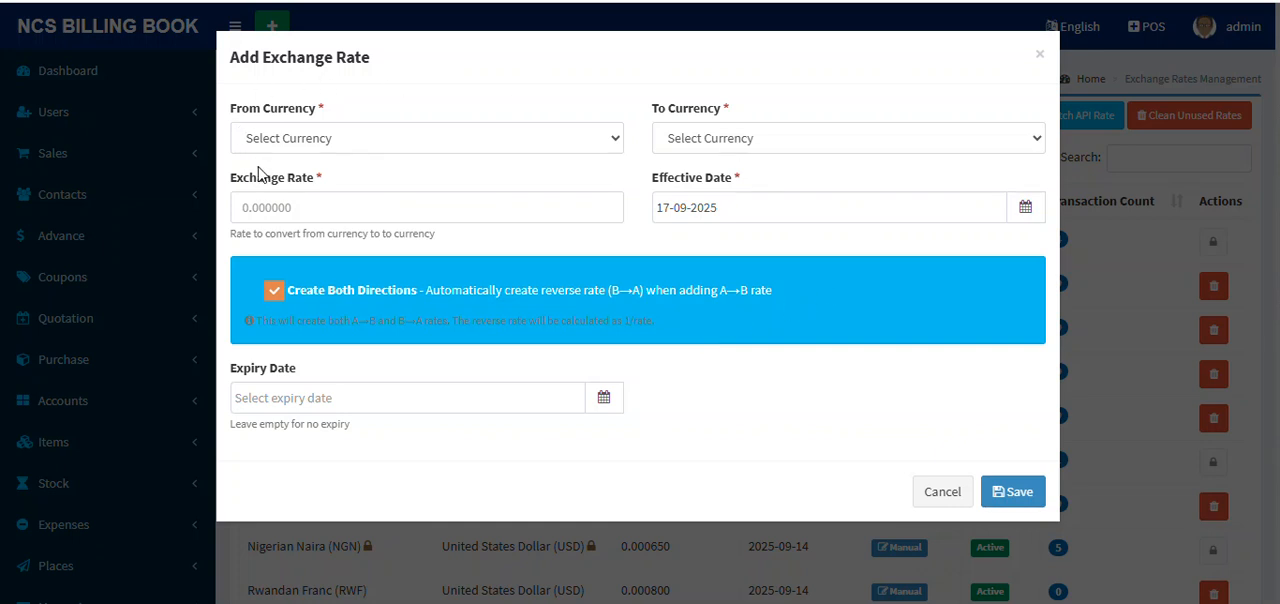
left_click(378, 137)
scroll(465, 356, "down", 2)
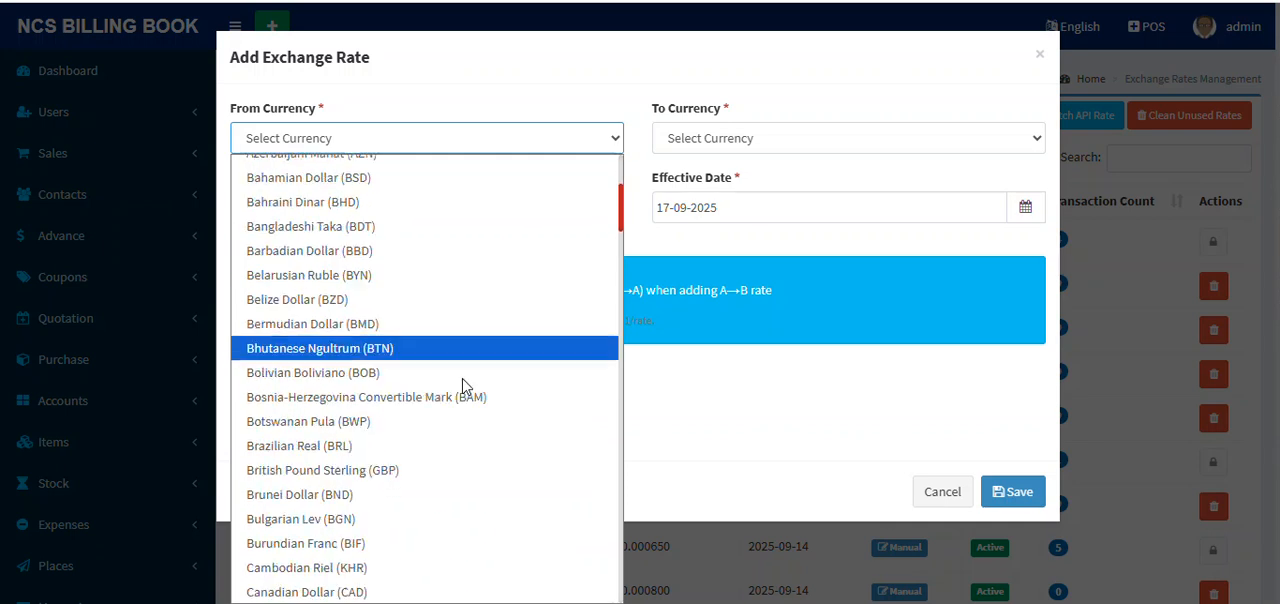
scroll(465, 356, "down", 2)
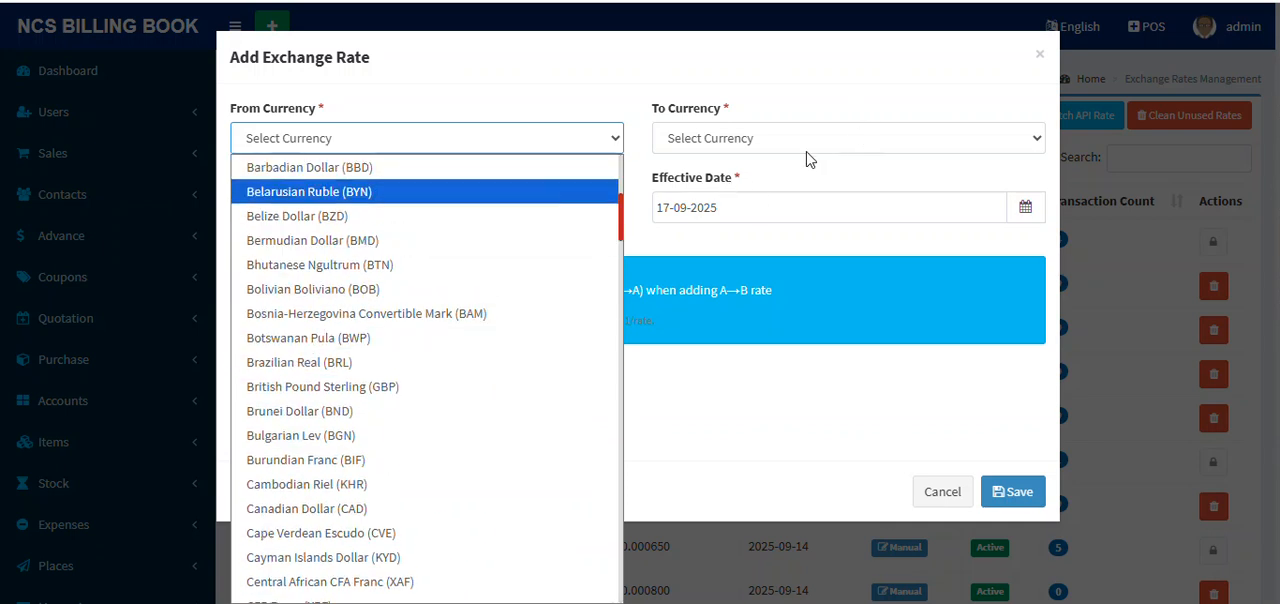
left_click(829, 80)
left_click(352, 207)
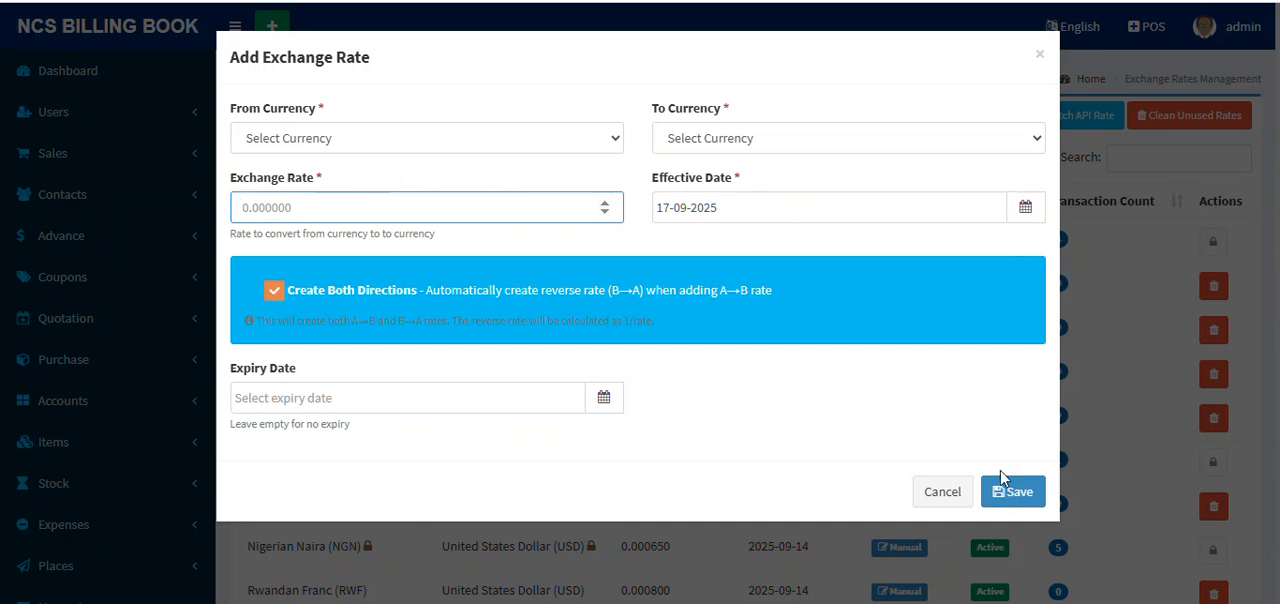
left_click(951, 496)
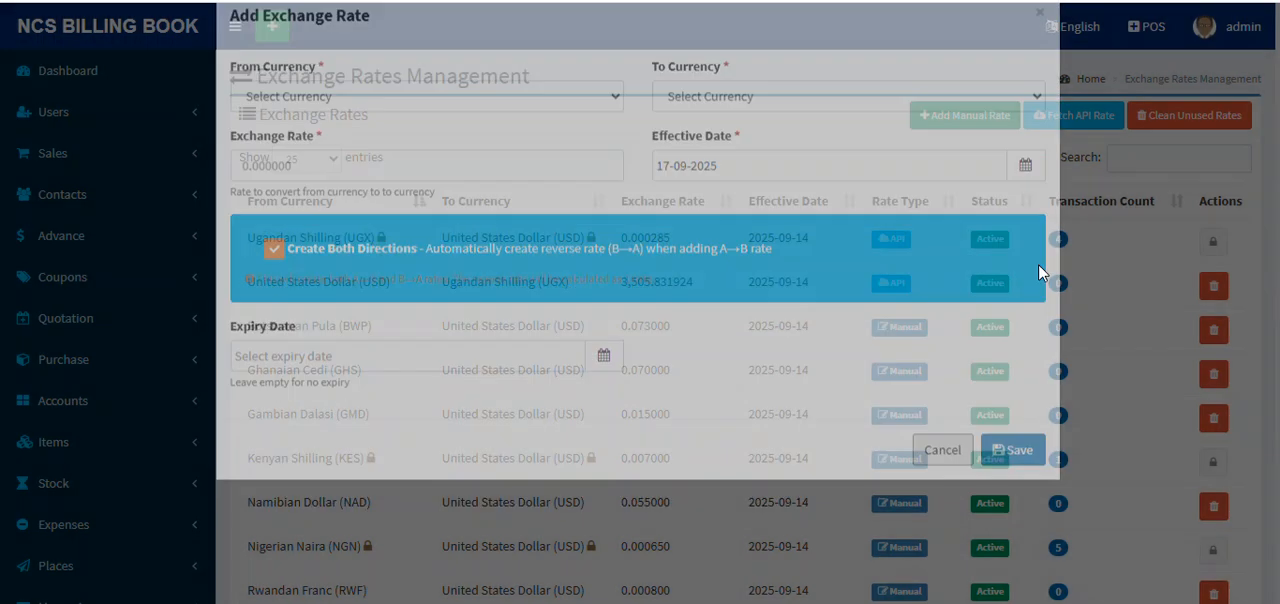
Step: Try to fetch the Ghanaian Cedi (GHS) to United States Dollar (USD) rate from the API, and close the form
left_click(1082, 117)
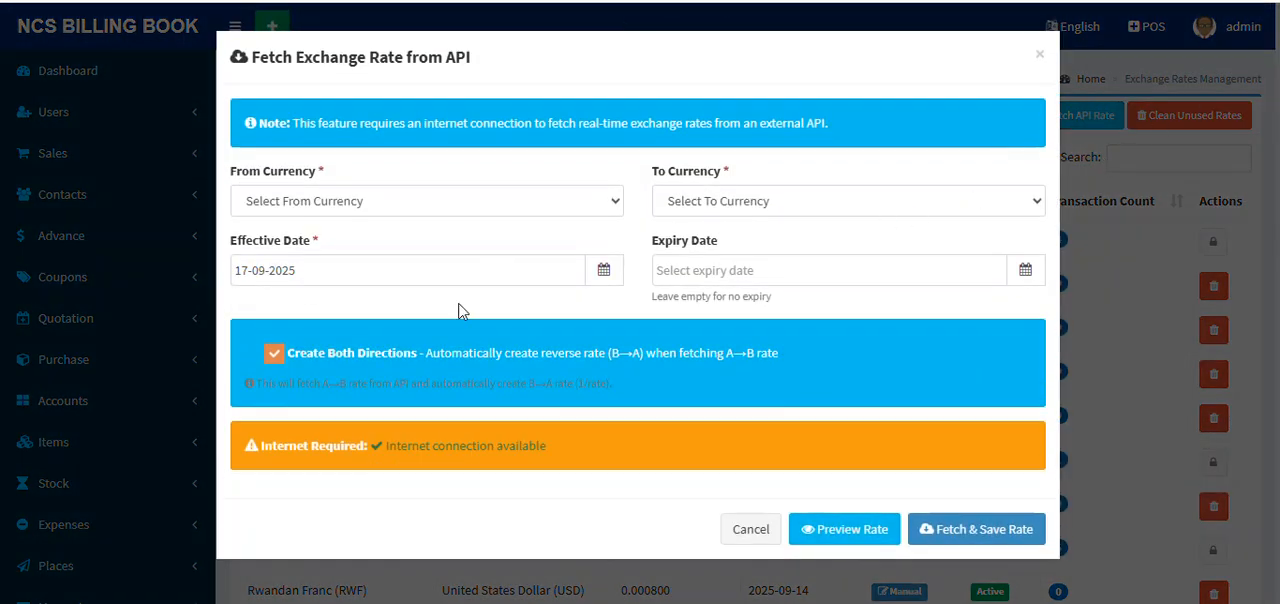
left_click(383, 203)
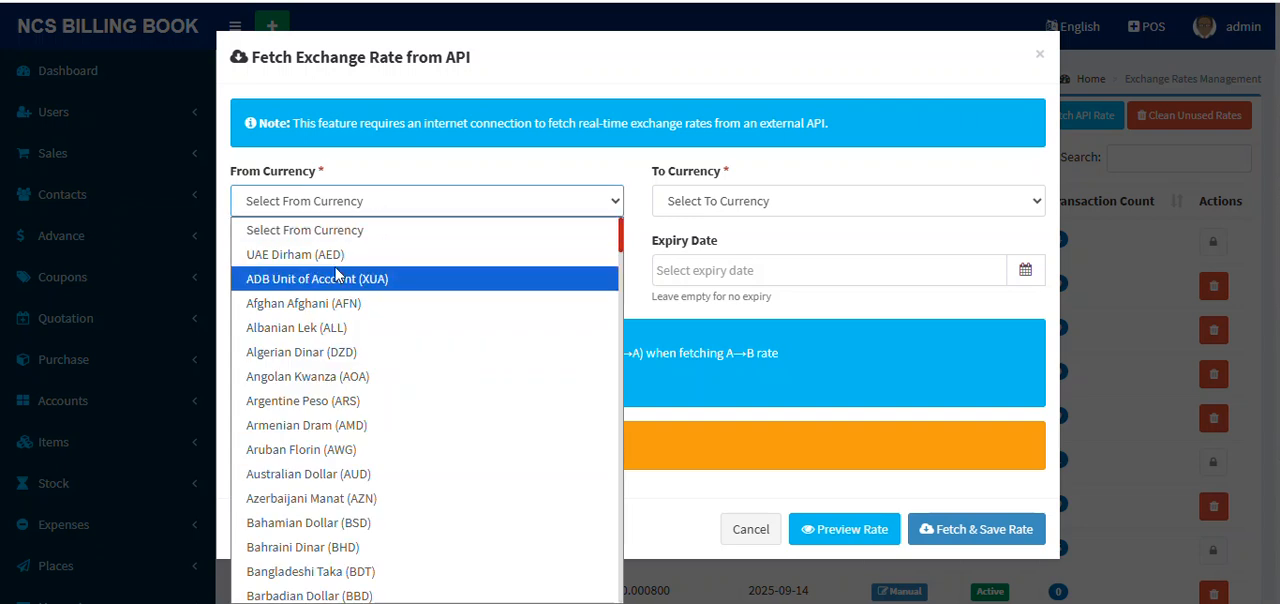
type("gh")
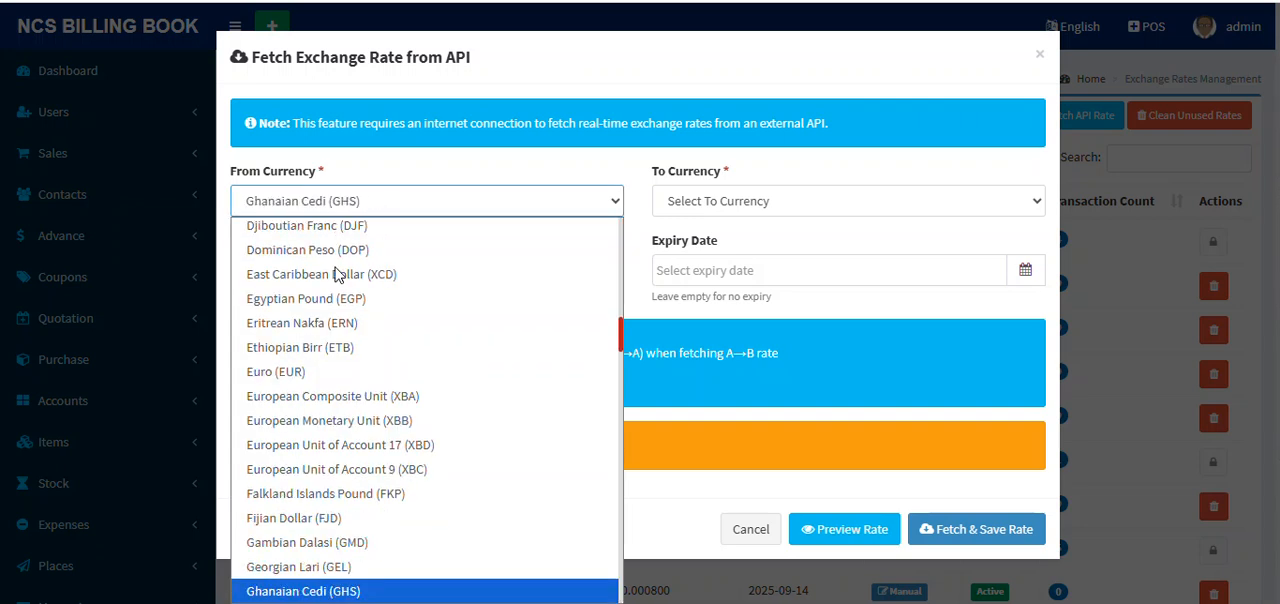
key("Return")
left_click(886, 211)
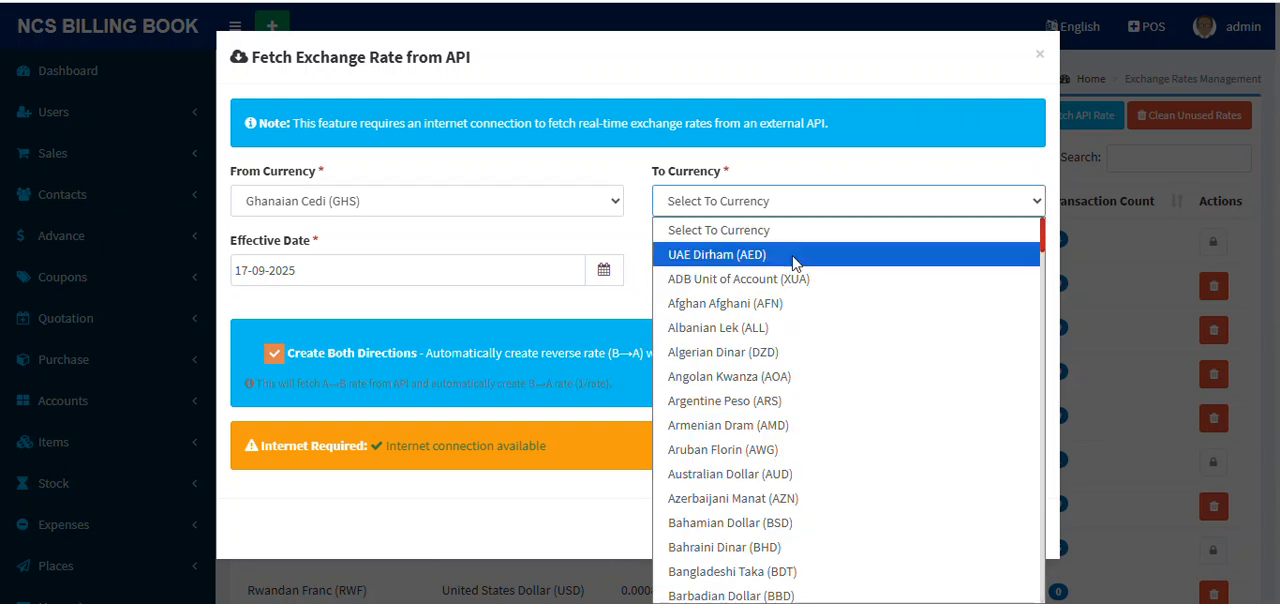
type("ug")
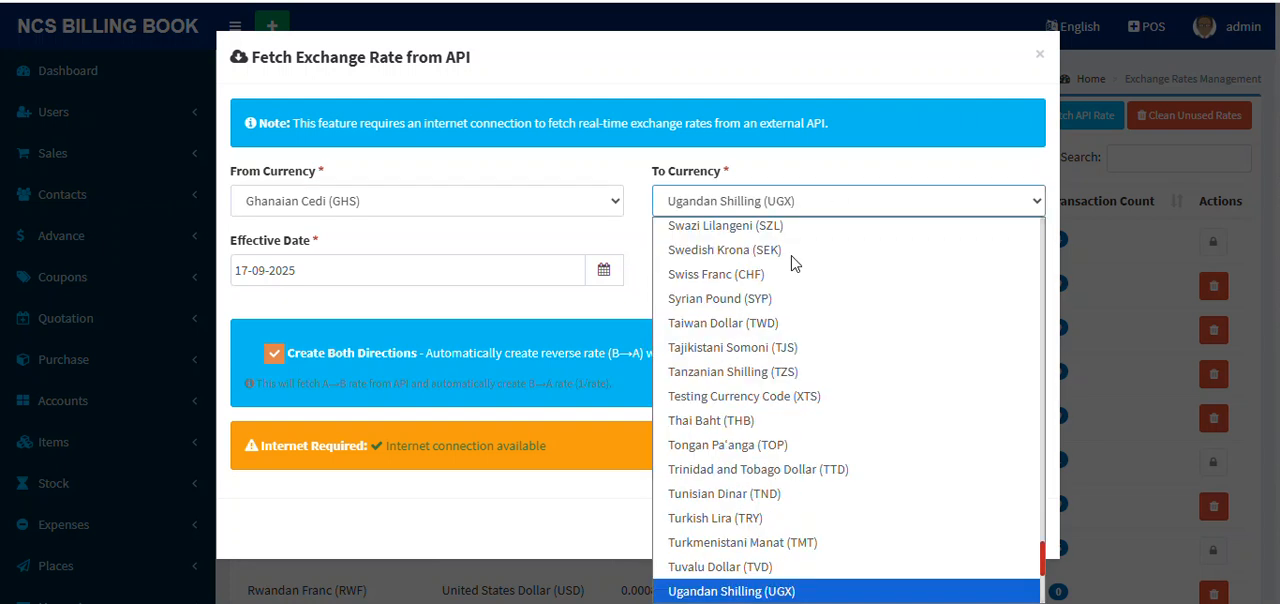
key("Down")
key("Down")
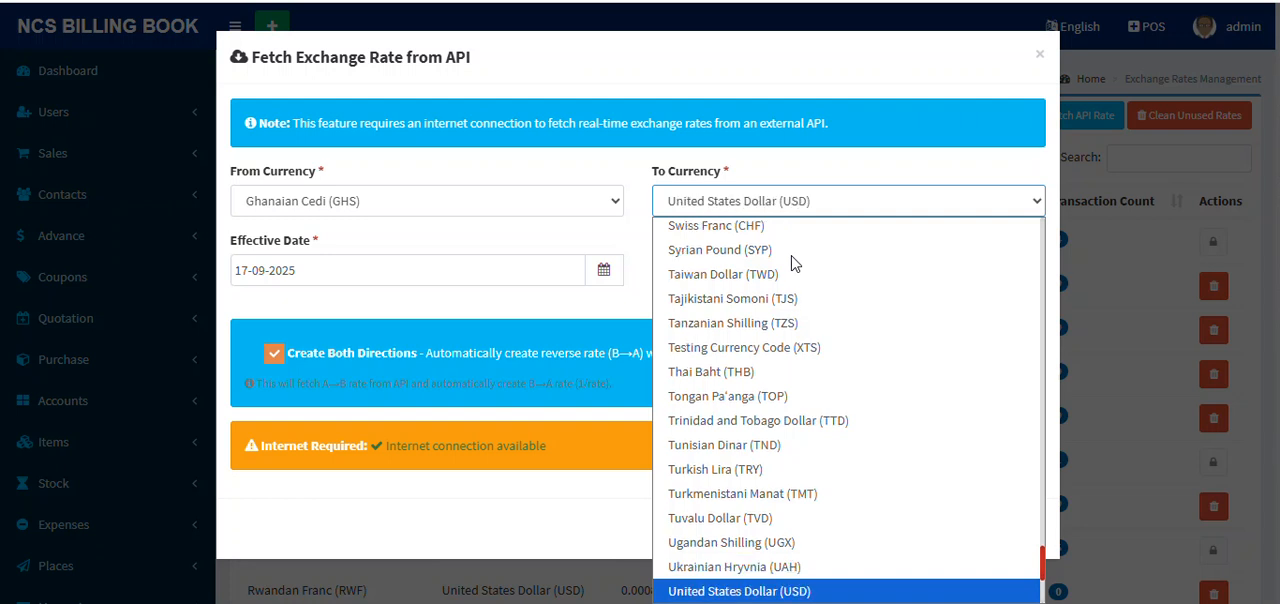
key("Return")
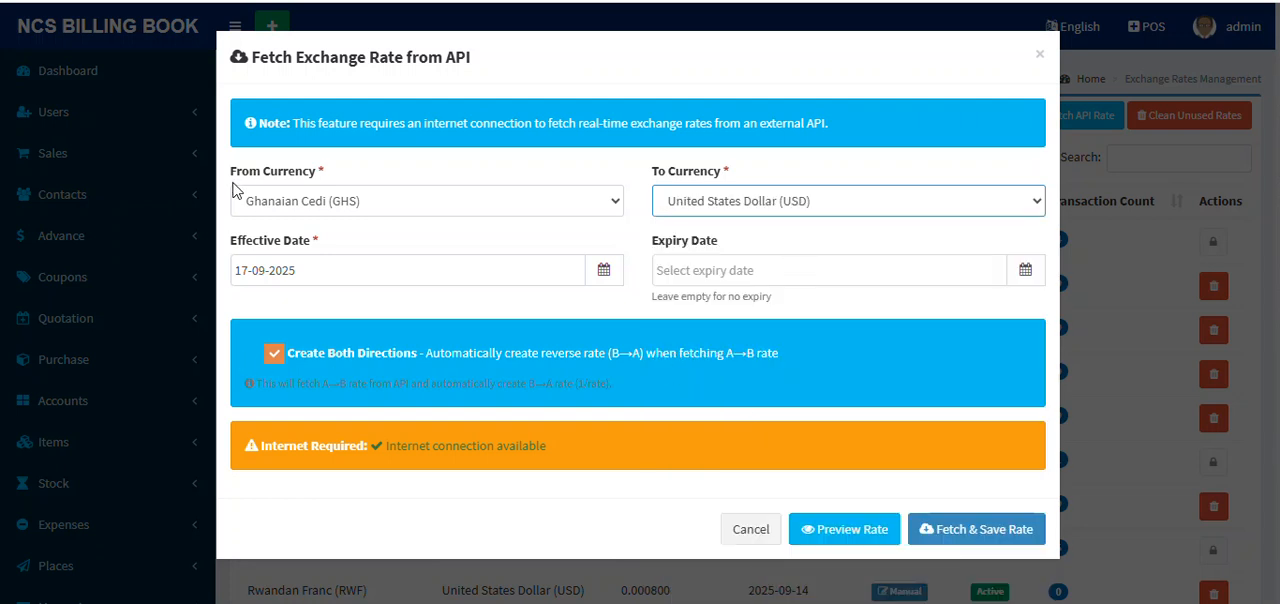
left_click(982, 528)
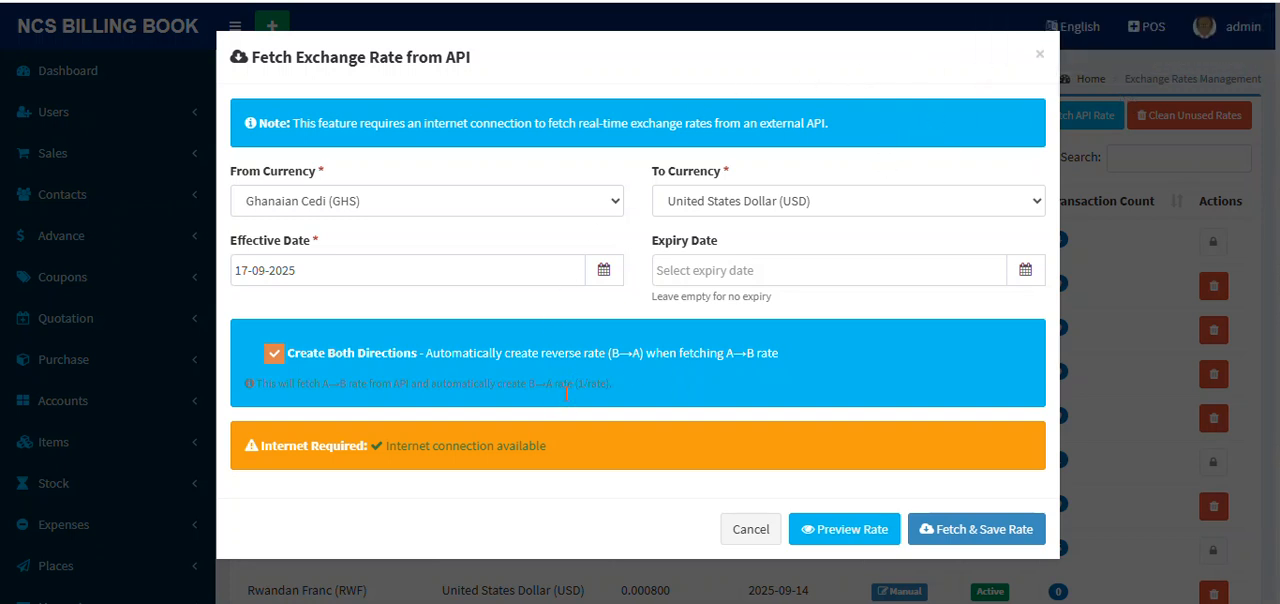
left_click(1040, 55)
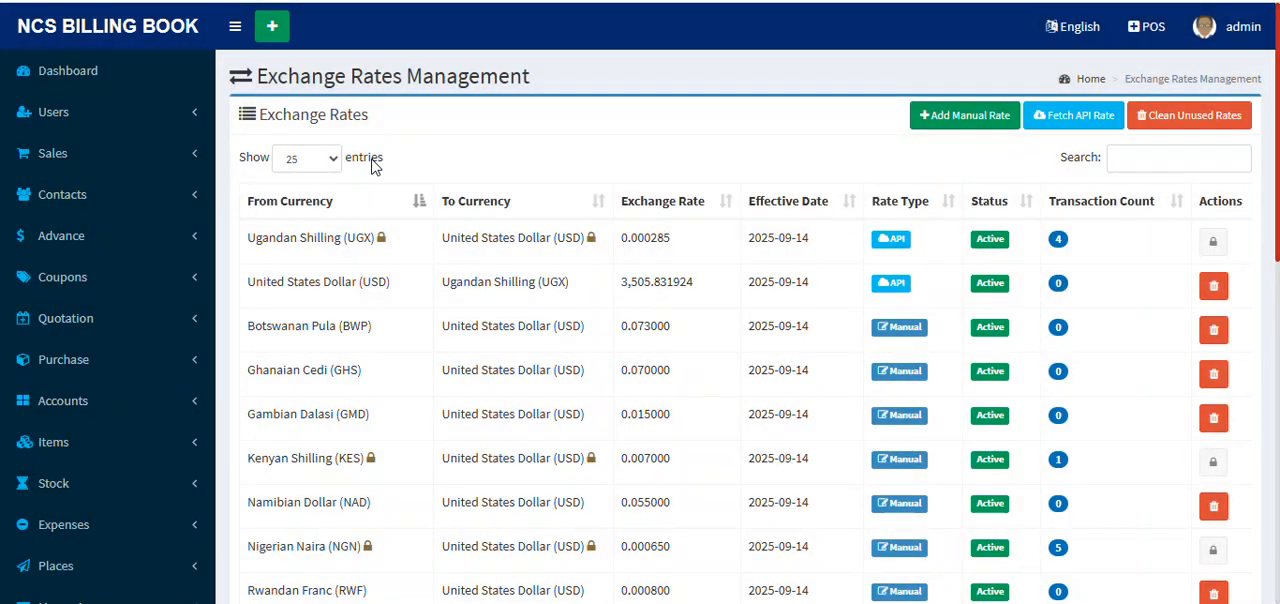
Step: Start a new manual exchange rate from Ugandan Shilling (UGX) to United States Dollar (USD)
scroll(904, 201, "down", 3)
scroll(908, 201, "up", 3)
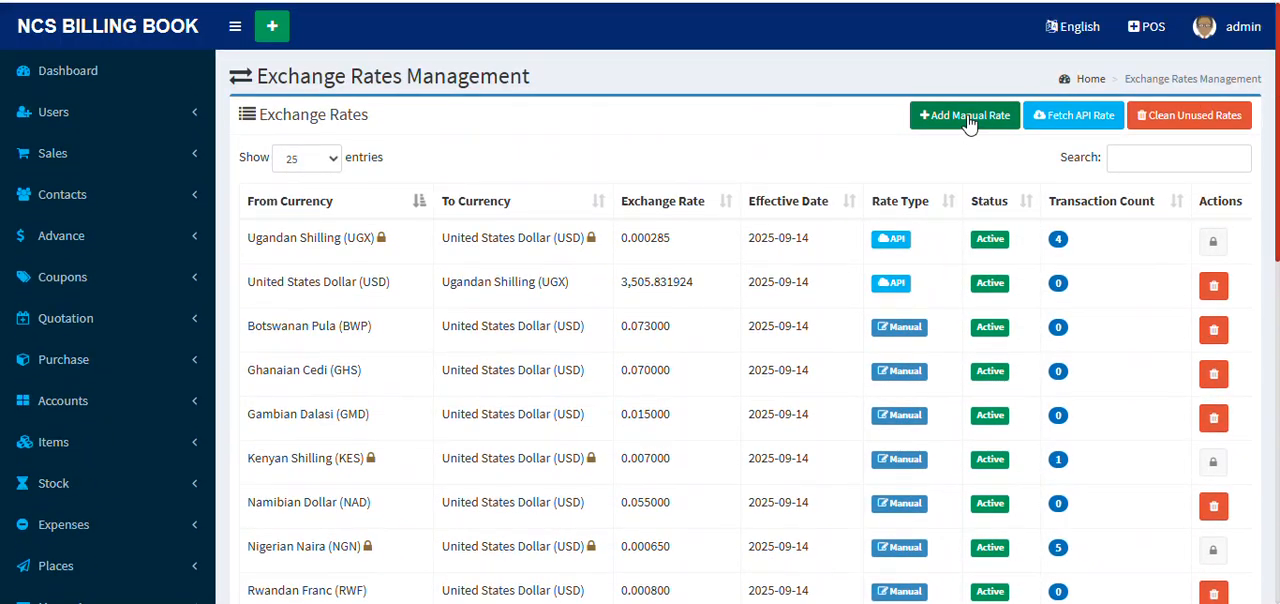
left_click(968, 120)
left_click(374, 146)
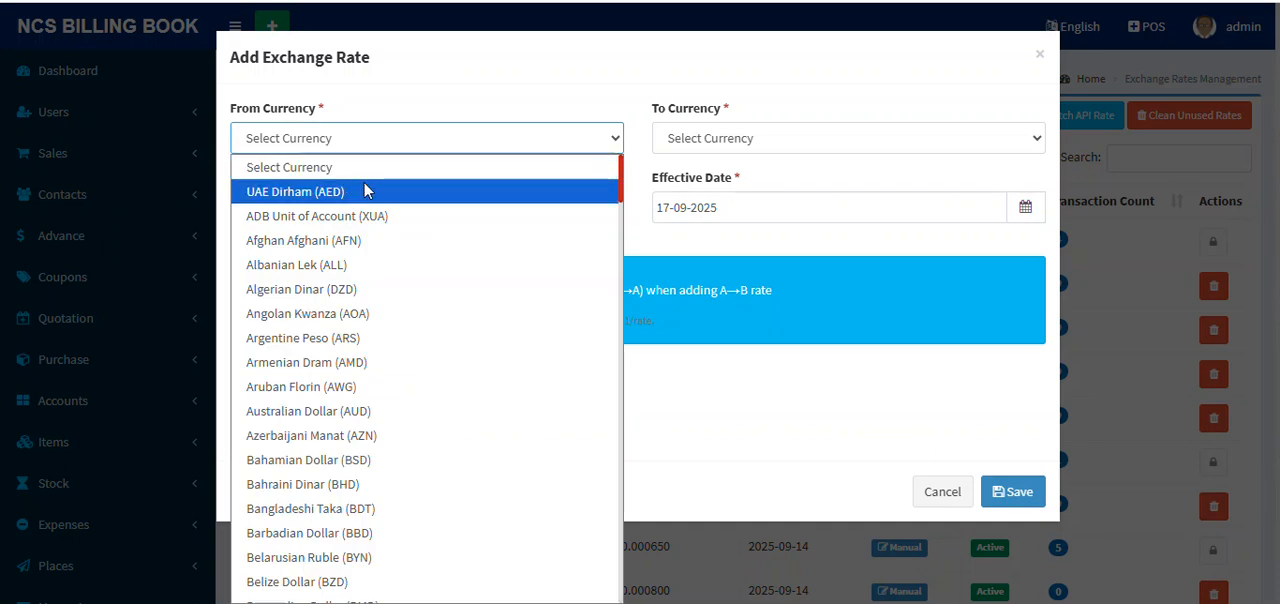
key("u")
key("Return")
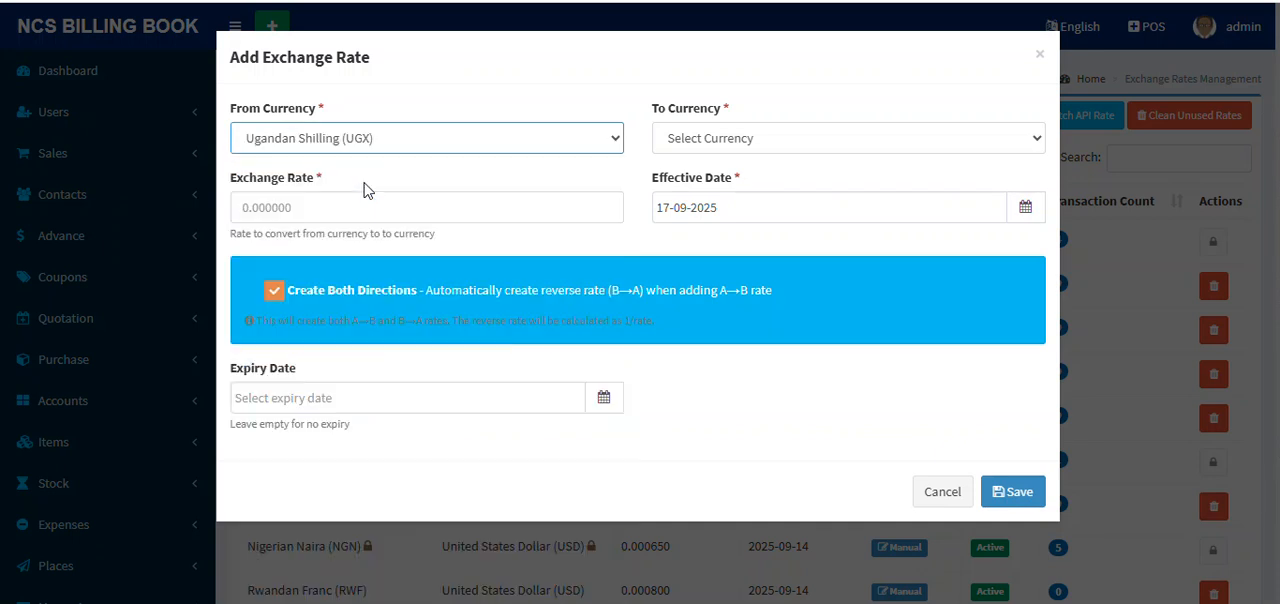
left_click(790, 146)
key("k")
key("e")
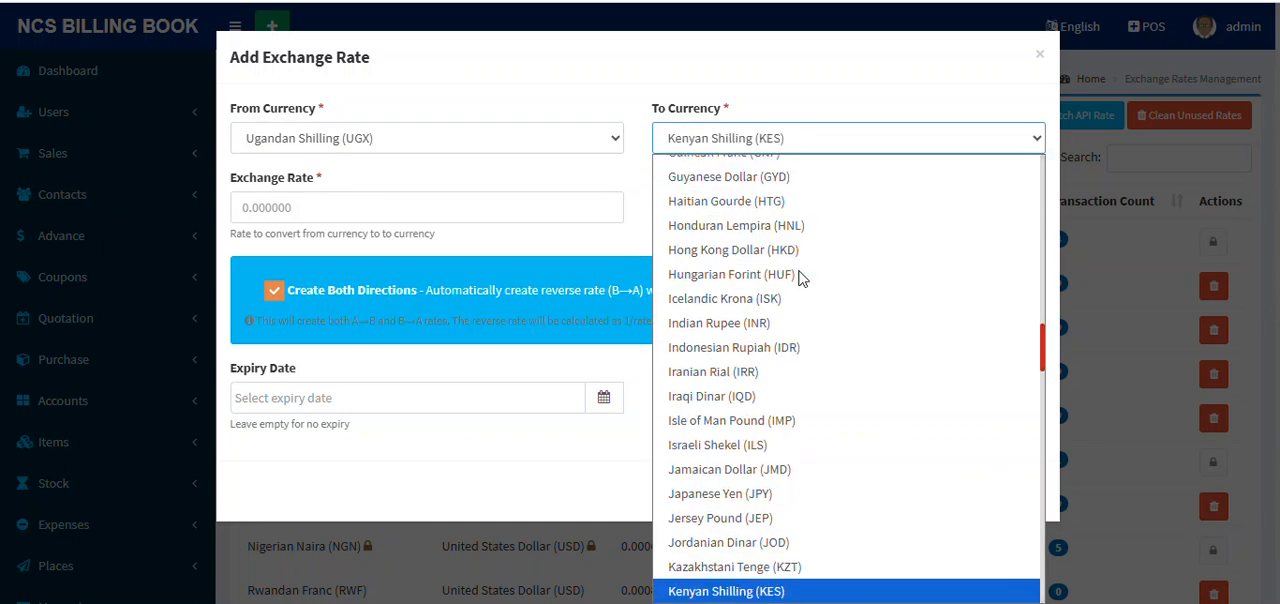
key("u")
key("u")
key("u")
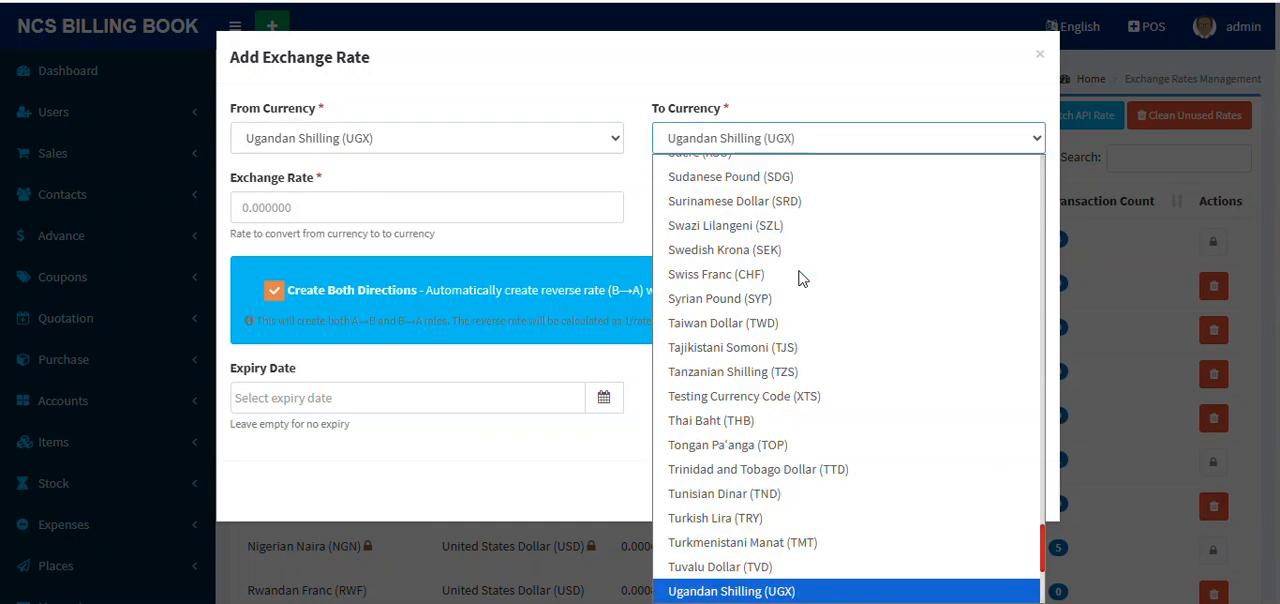
key("Return")
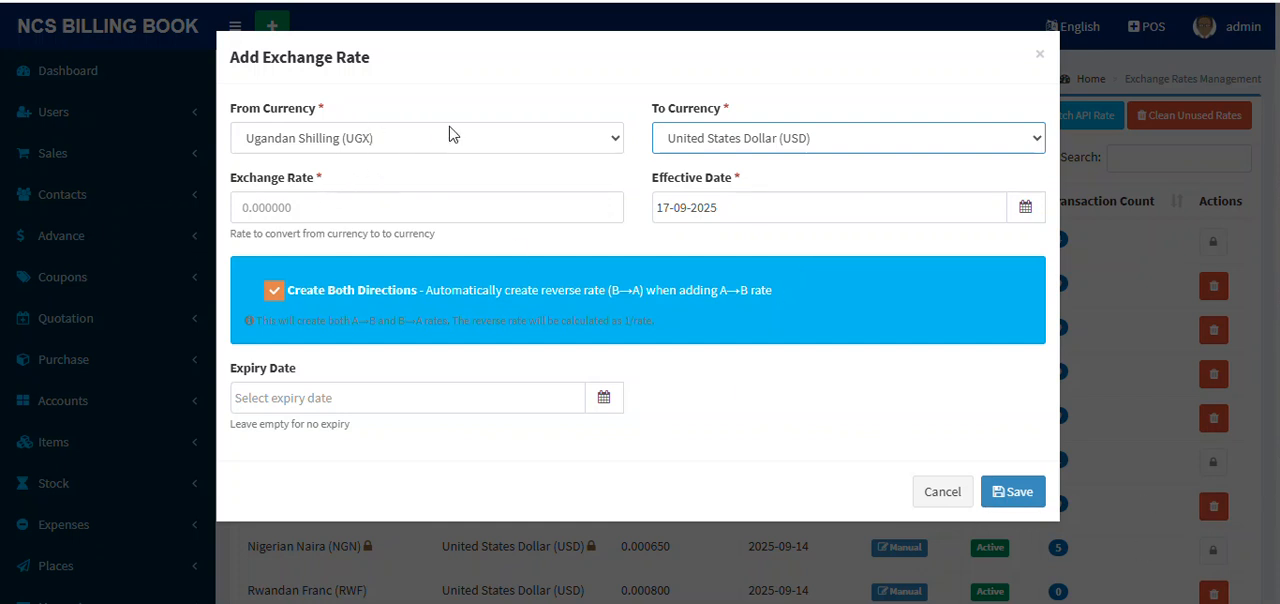
Step: Set the exchange rate to 0.00027 and try to save it with its reverse rate
left_click(325, 207)
type("0.00027")
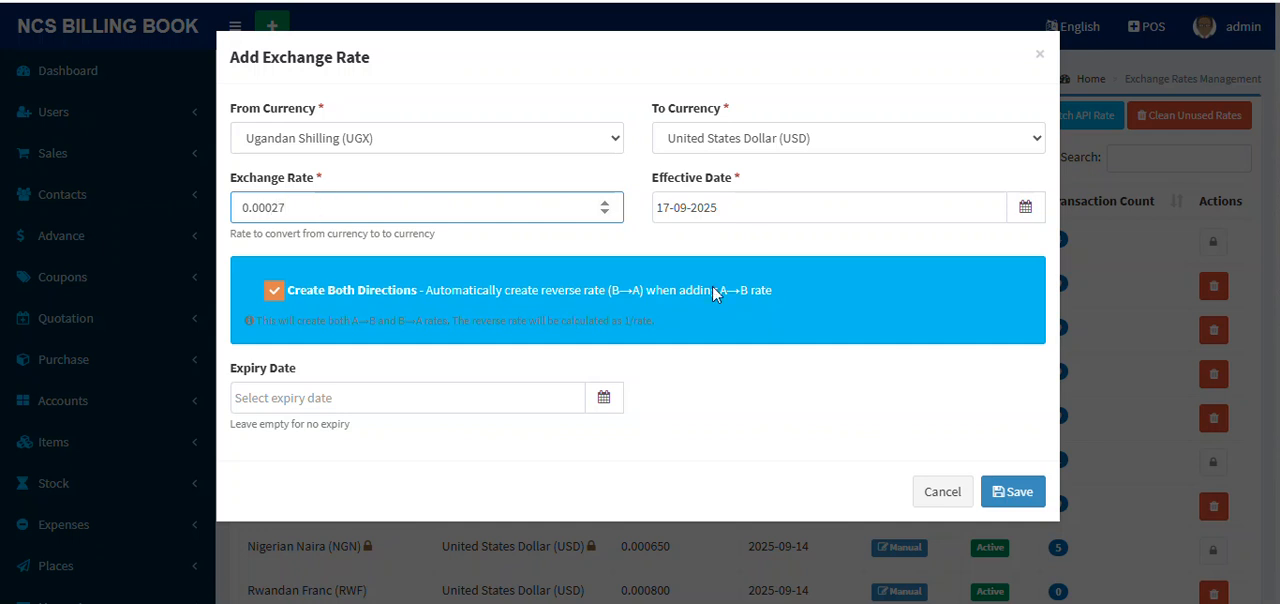
left_click(1013, 491)
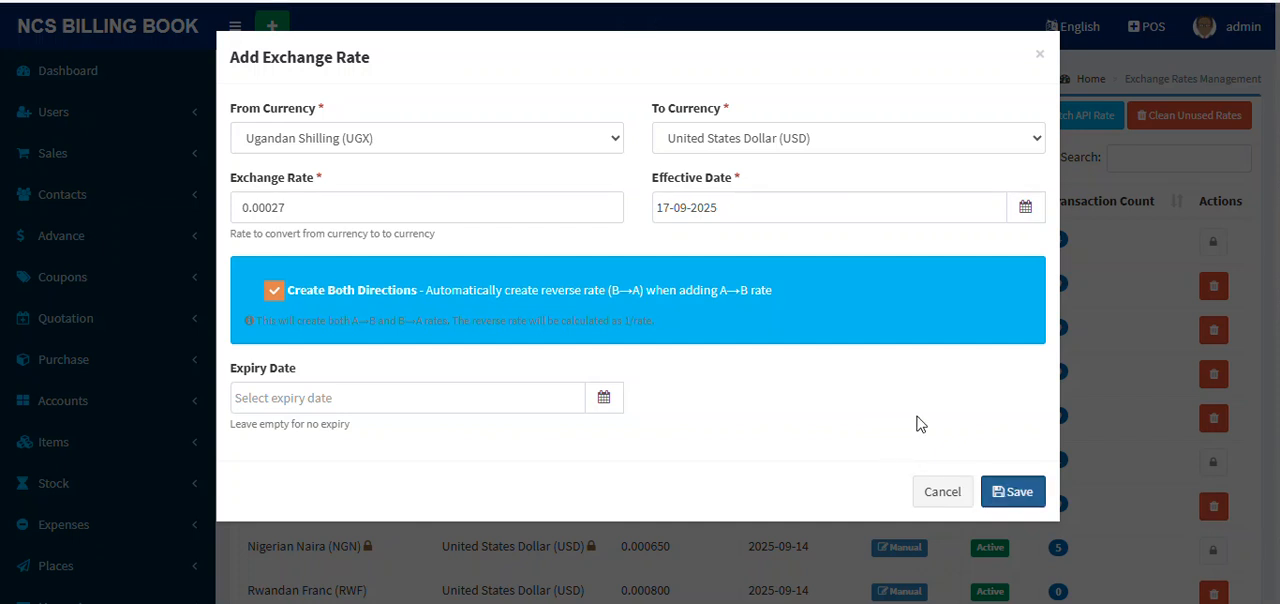
left_click(1005, 497)
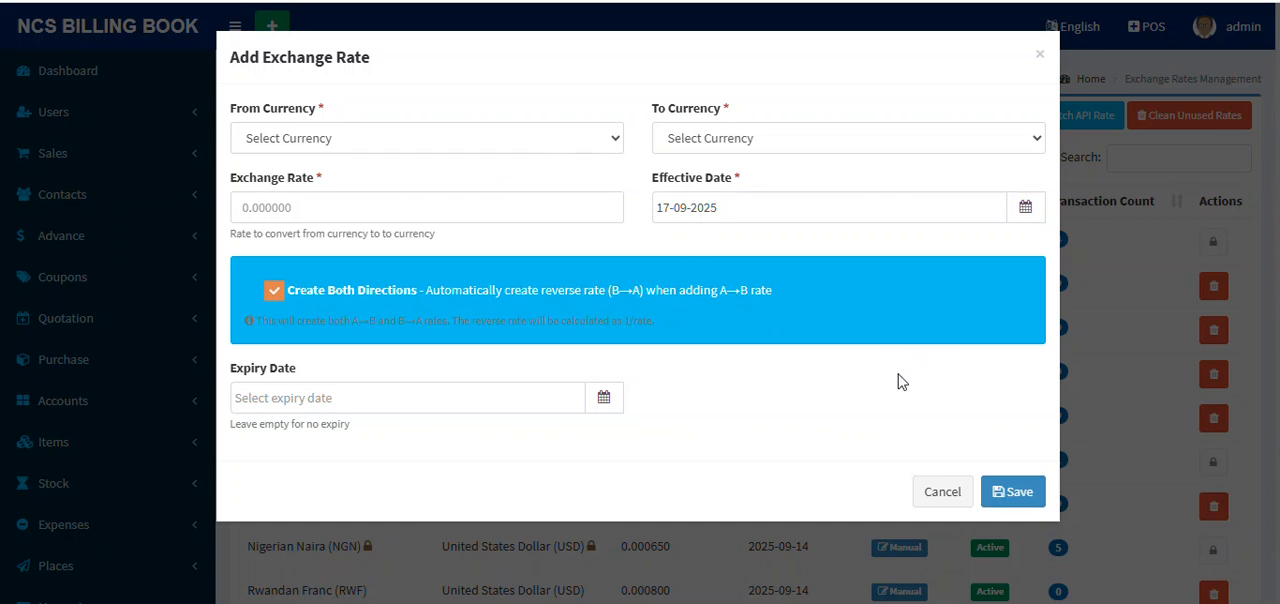
Step: Select Ugandan Shilling (UGX) as source and United States Dollar (USD) as target currency again in the emptied form
left_click(318, 137)
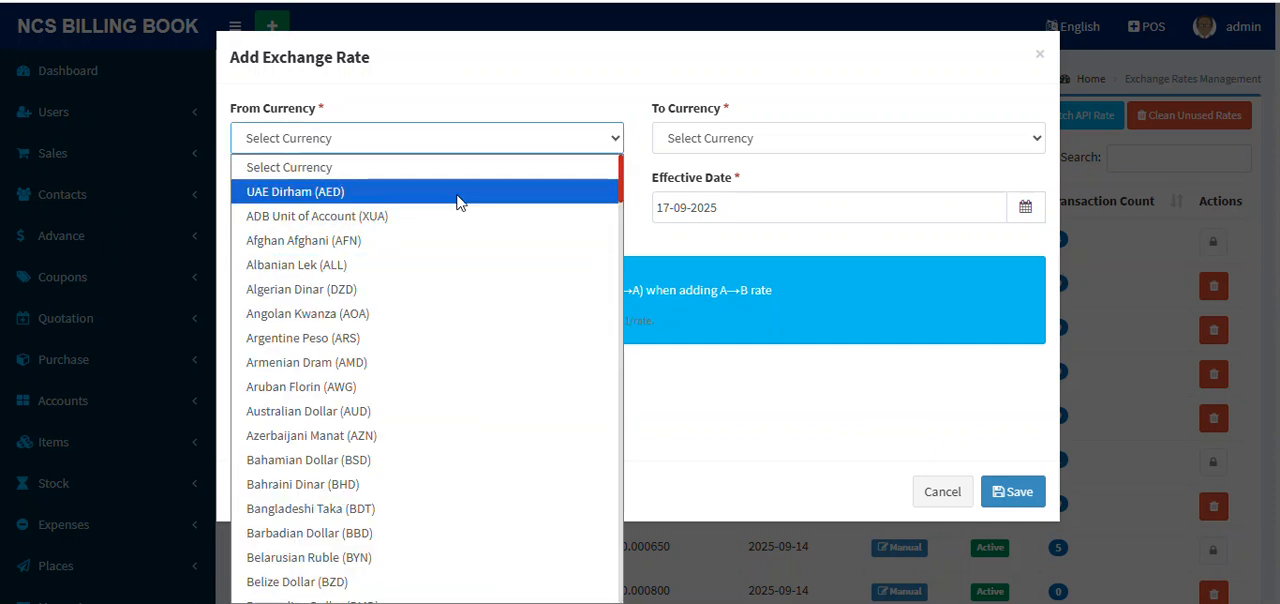
key("u")
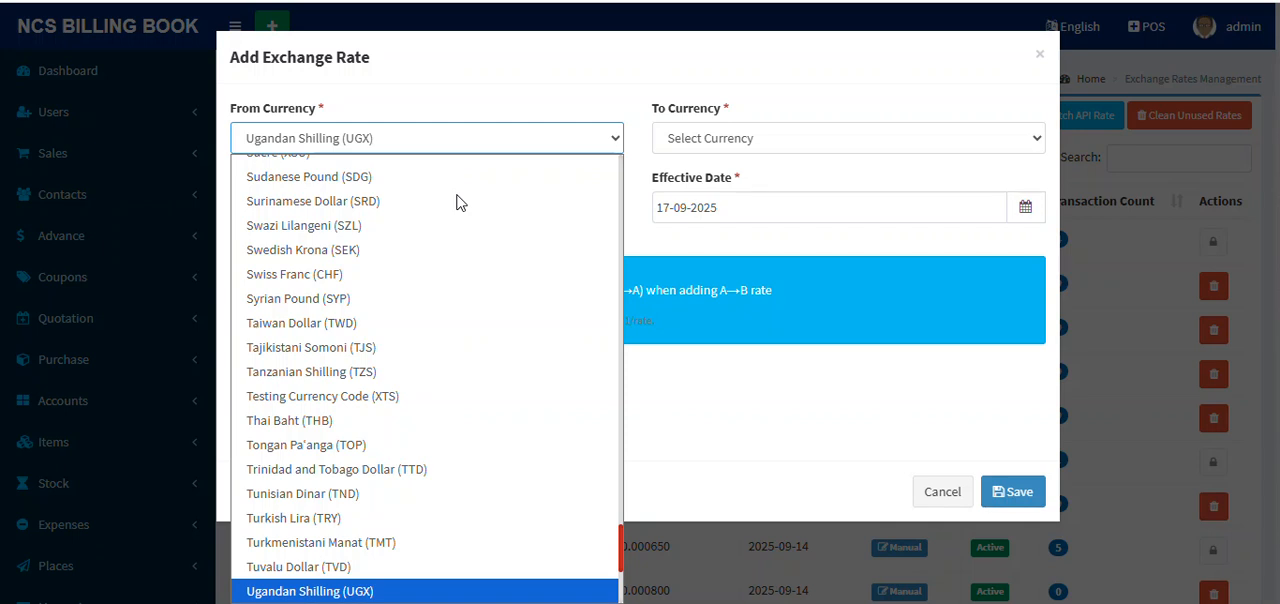
key("Return")
left_click(768, 147)
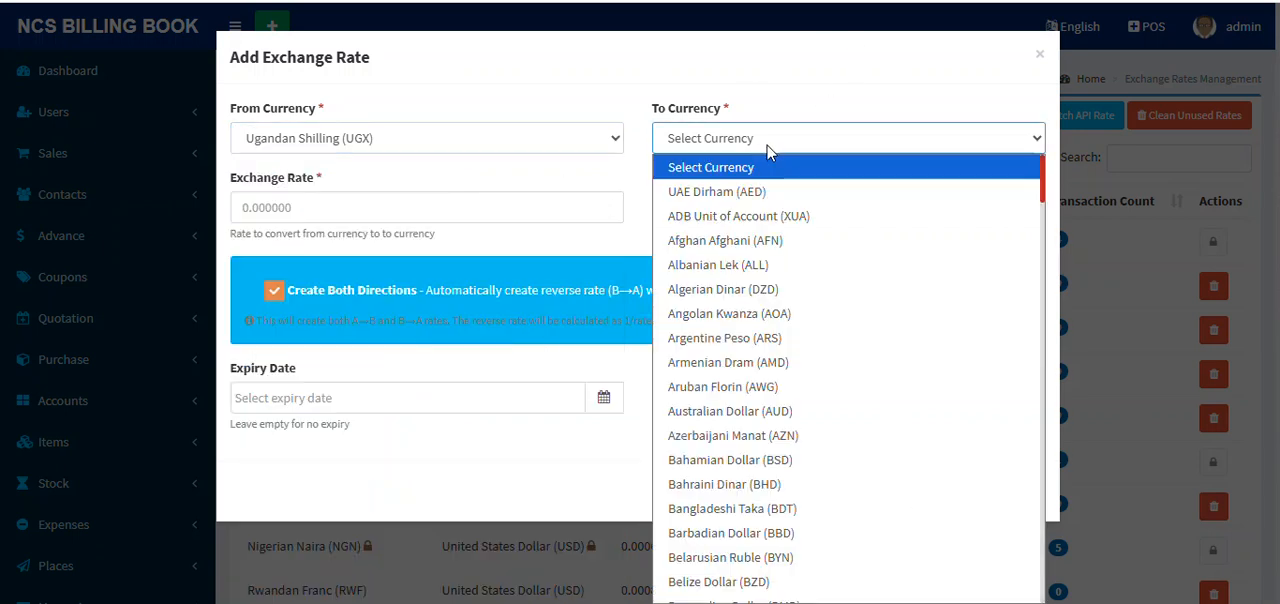
key("u")
key("u")
key("u")
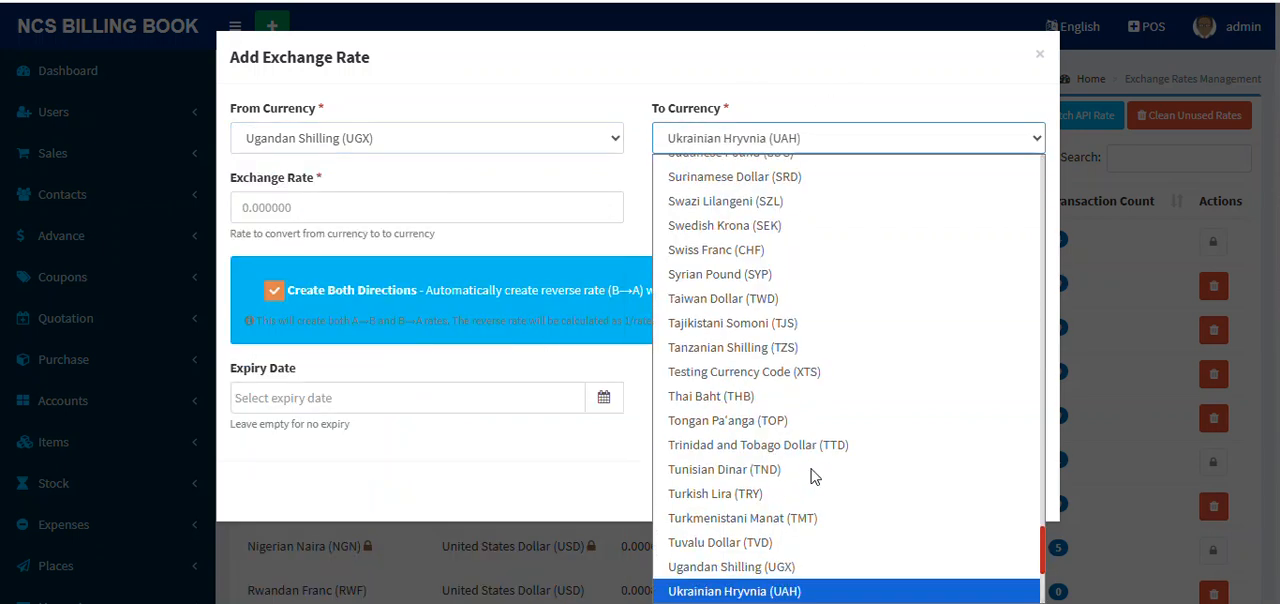
key("Return")
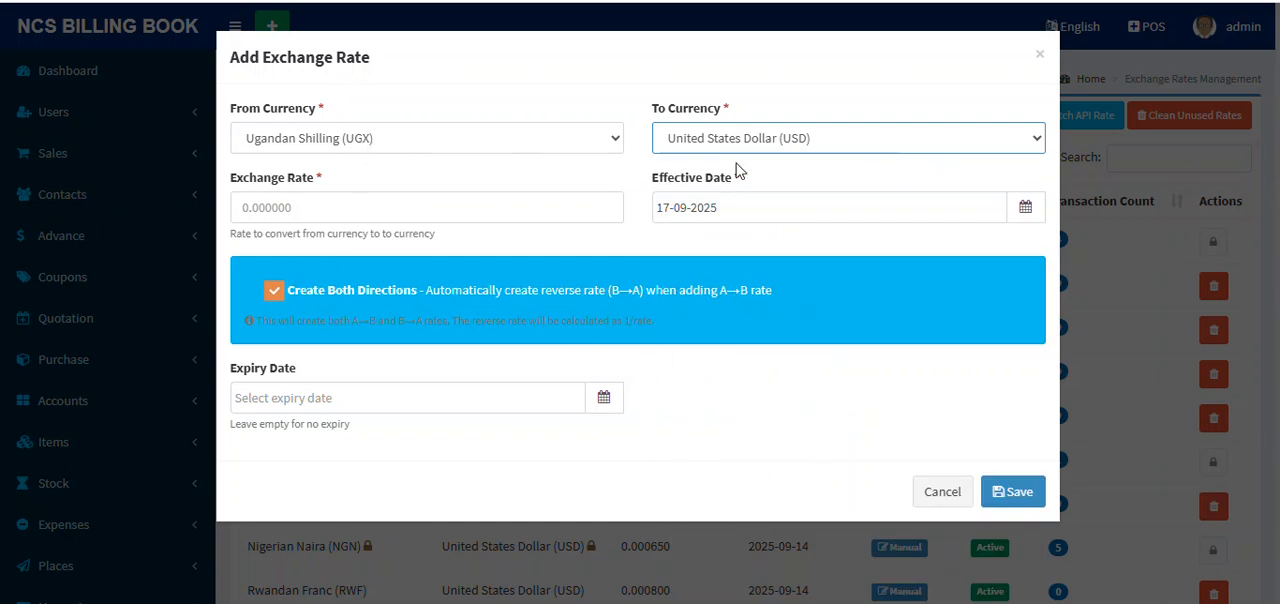
Step: Enter 0.00027 as the UGX to USD exchange rate and save, keeping the creation of both directions enabled
left_click(320, 208)
type("0.00027")
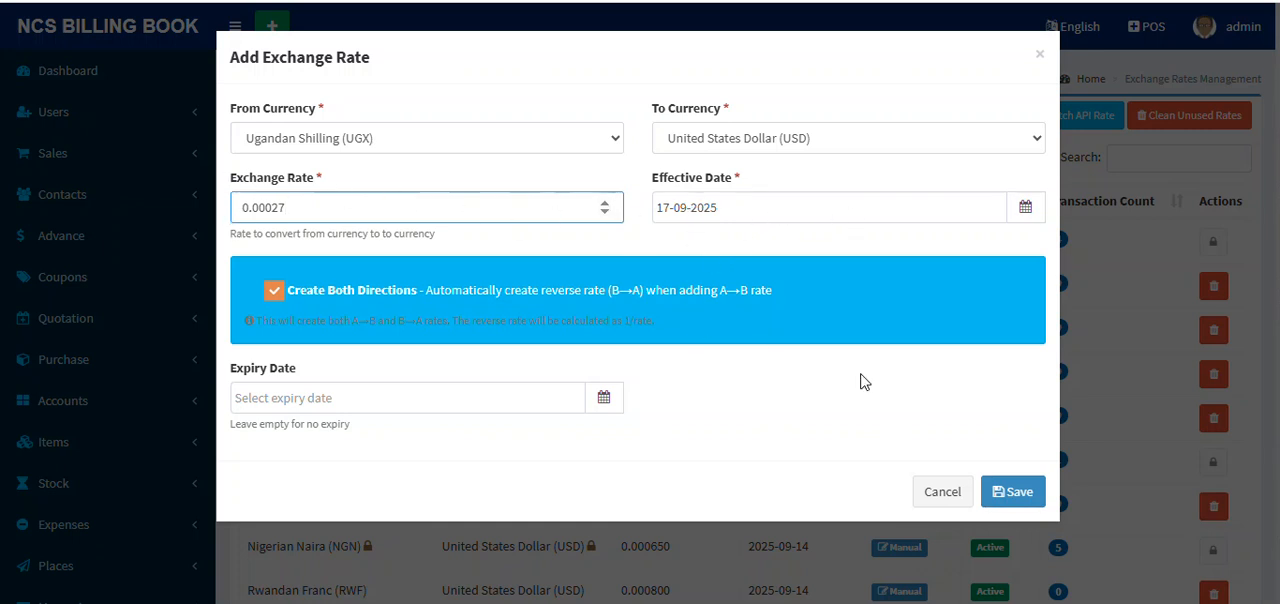
left_click(1020, 497)
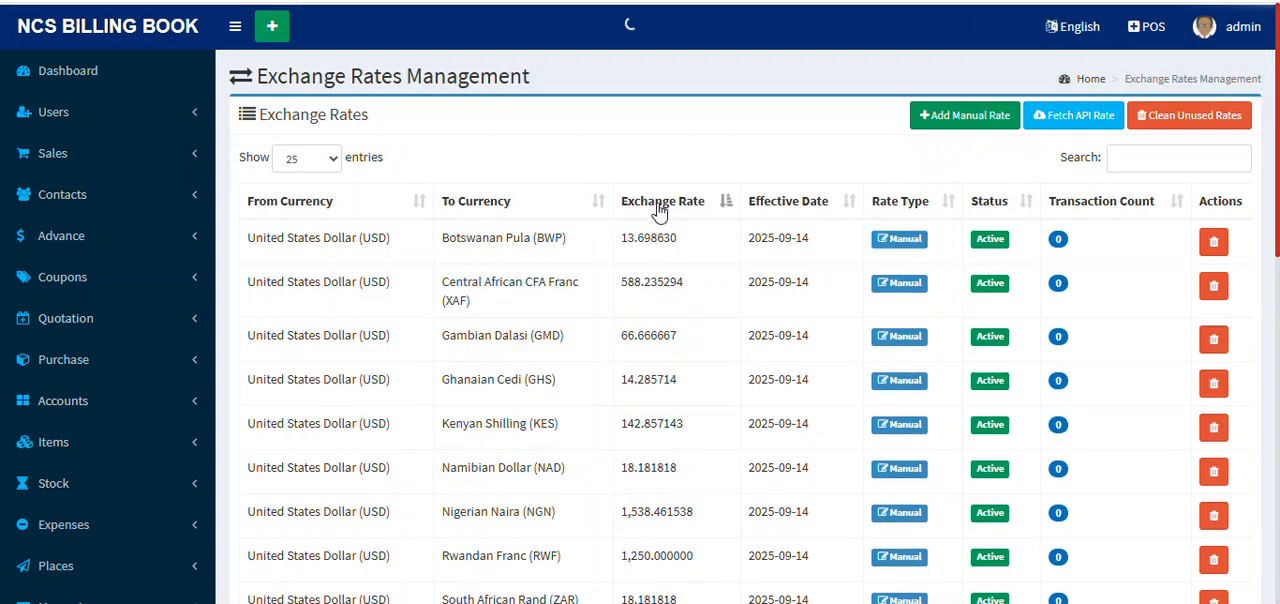
Step: Look through both pages of the exchange rate list sorted by exchange rate
scroll(710, 300, "down", 10)
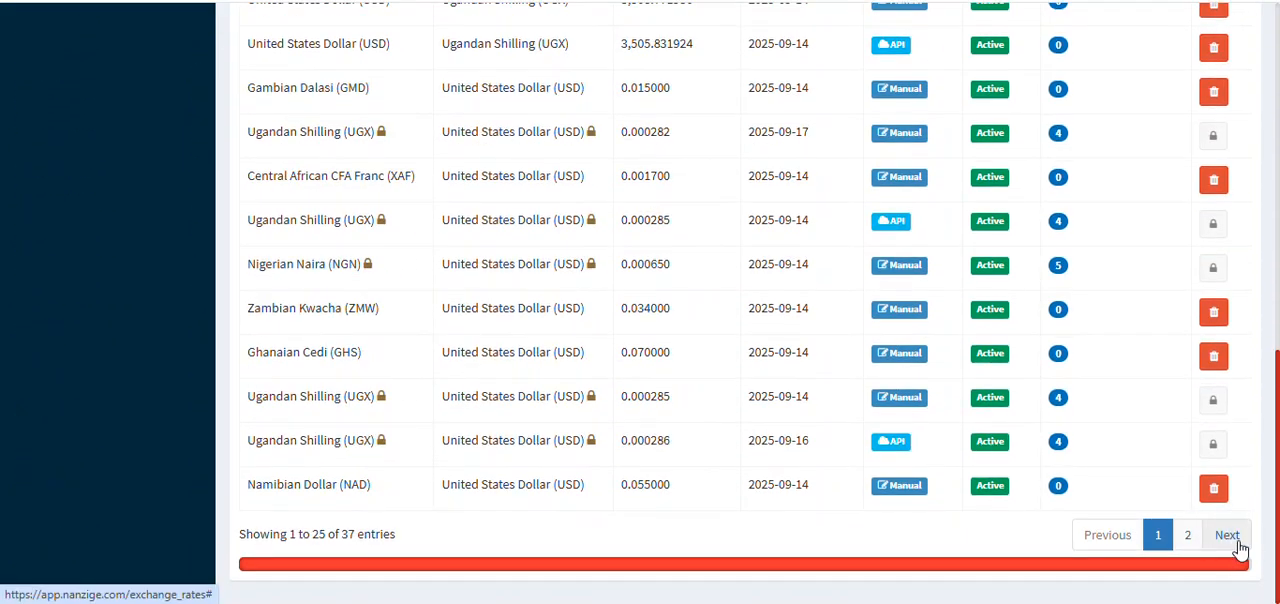
left_click(1234, 537)
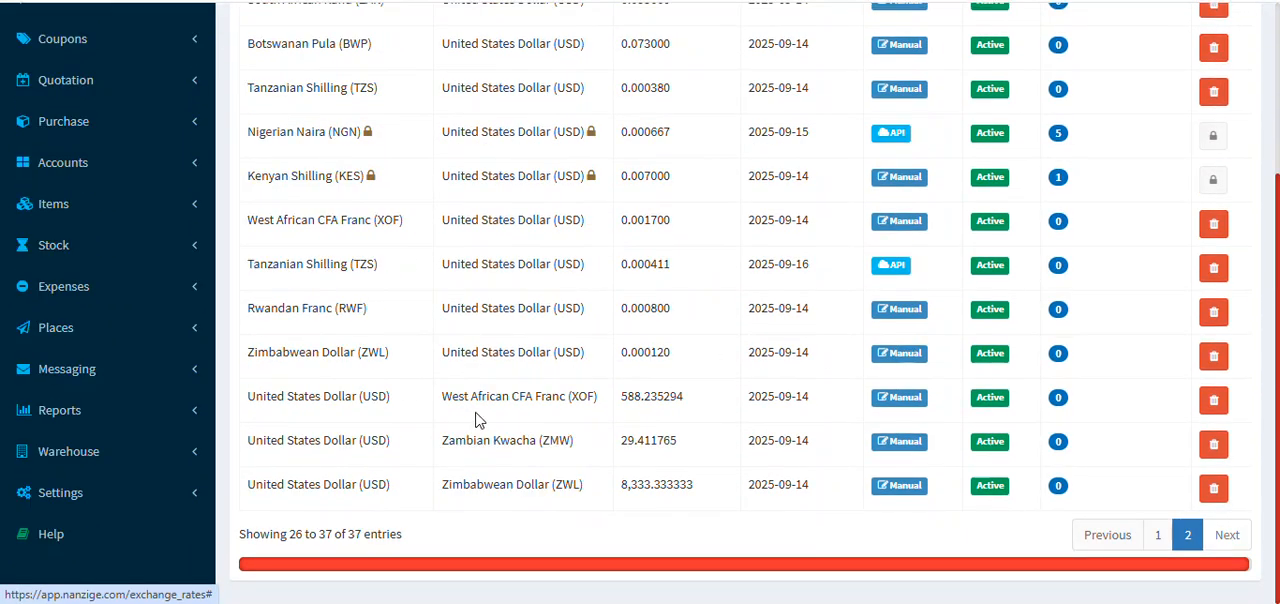
scroll(760, 360, "up", 3)
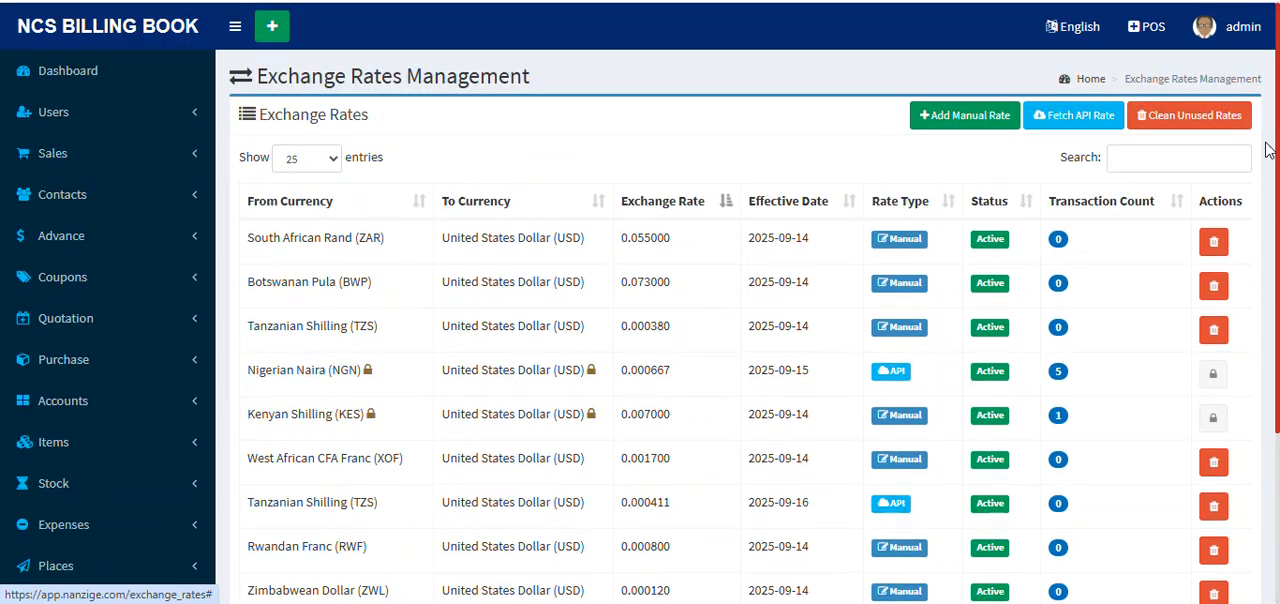
Step: Search the exchange rates for "uganda" and review the matching manual and API rates
left_click(1166, 168)
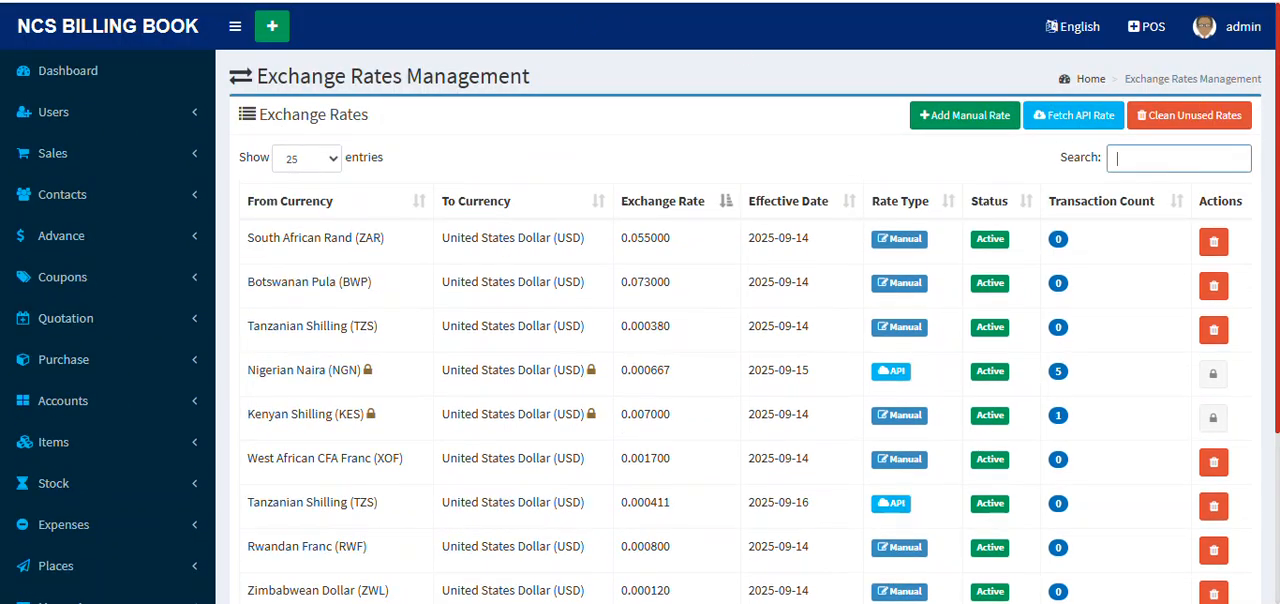
left_click(1156, 160)
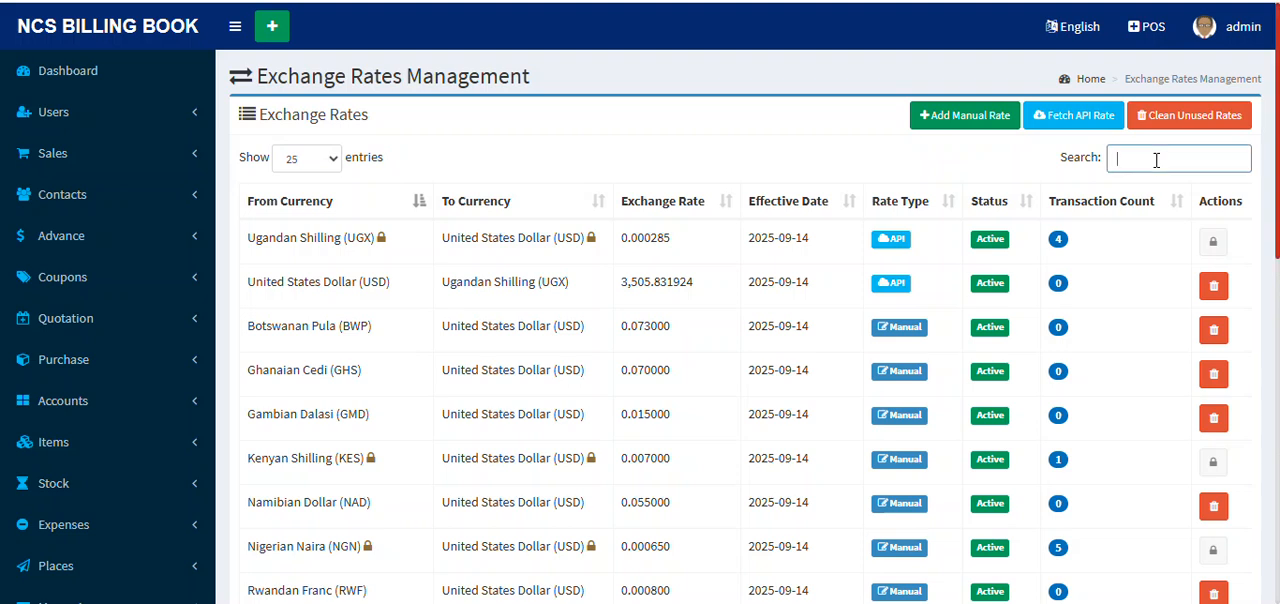
type("uganda")
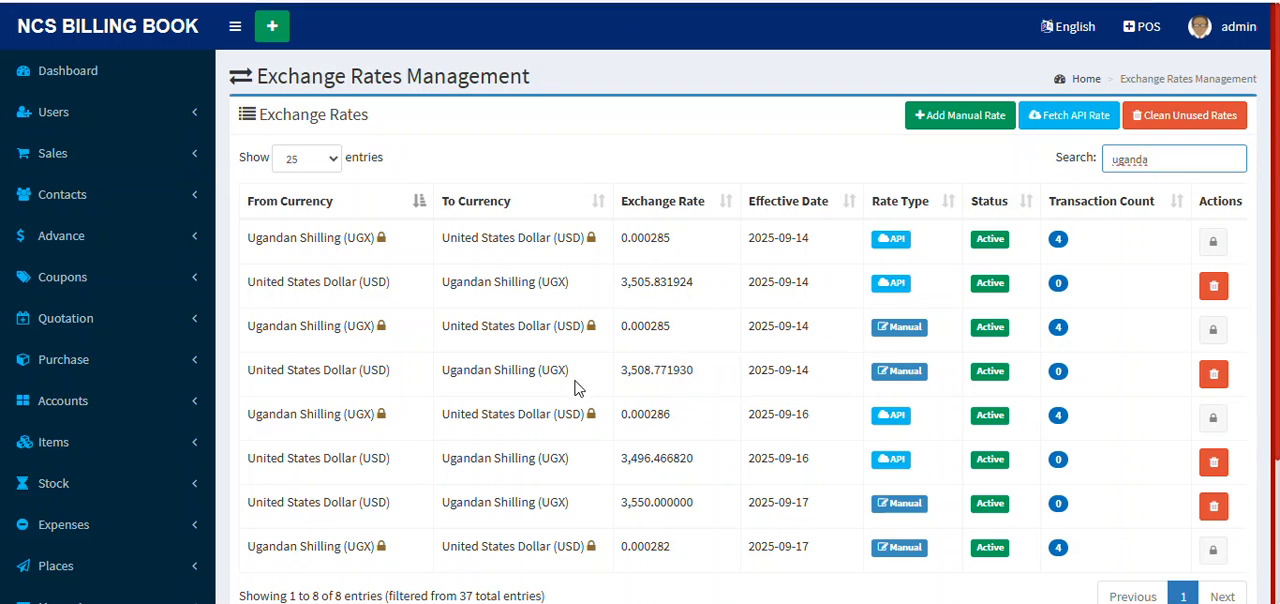
scroll(745, 540, "down", 1)
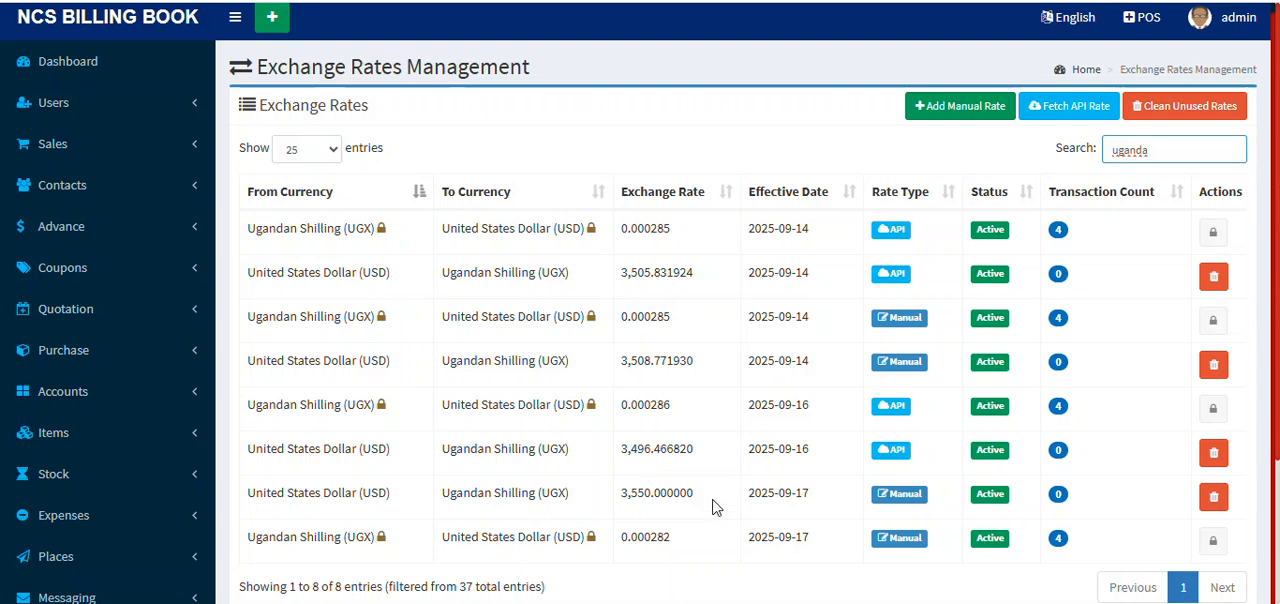
scroll(751, 257, "down", 2)
scroll(751, 257, "up", 3)
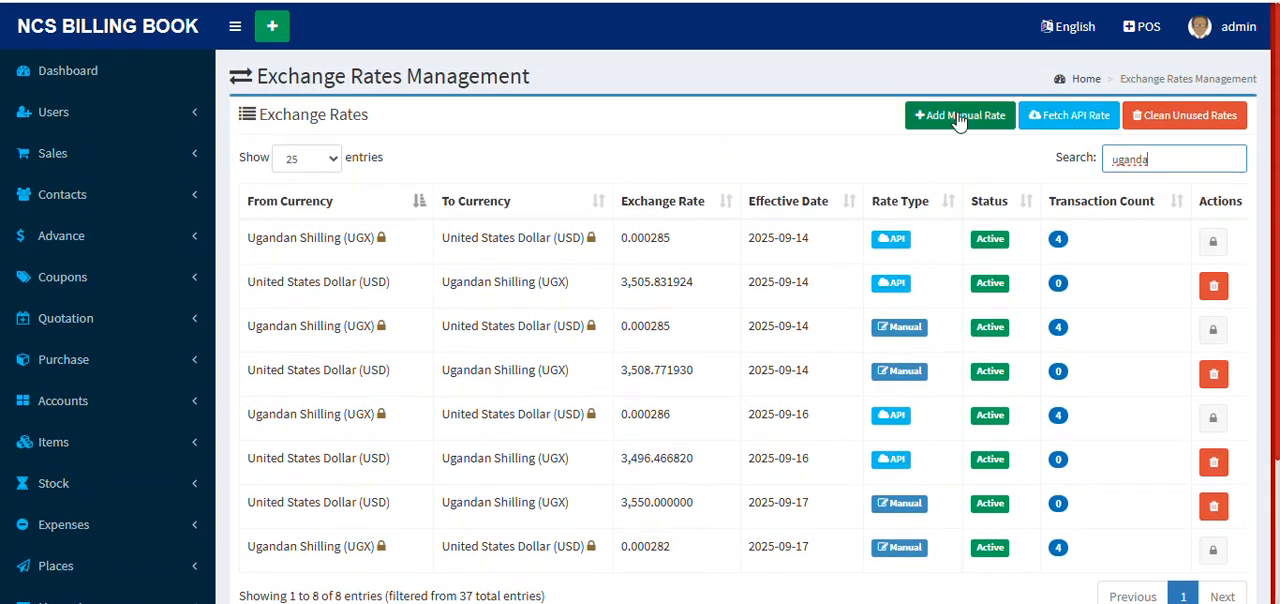
Step: Start fetching an exchange rate from the API with Egyptian Pound (EGP) as the source currency
left_click(1084, 116)
left_click(383, 208)
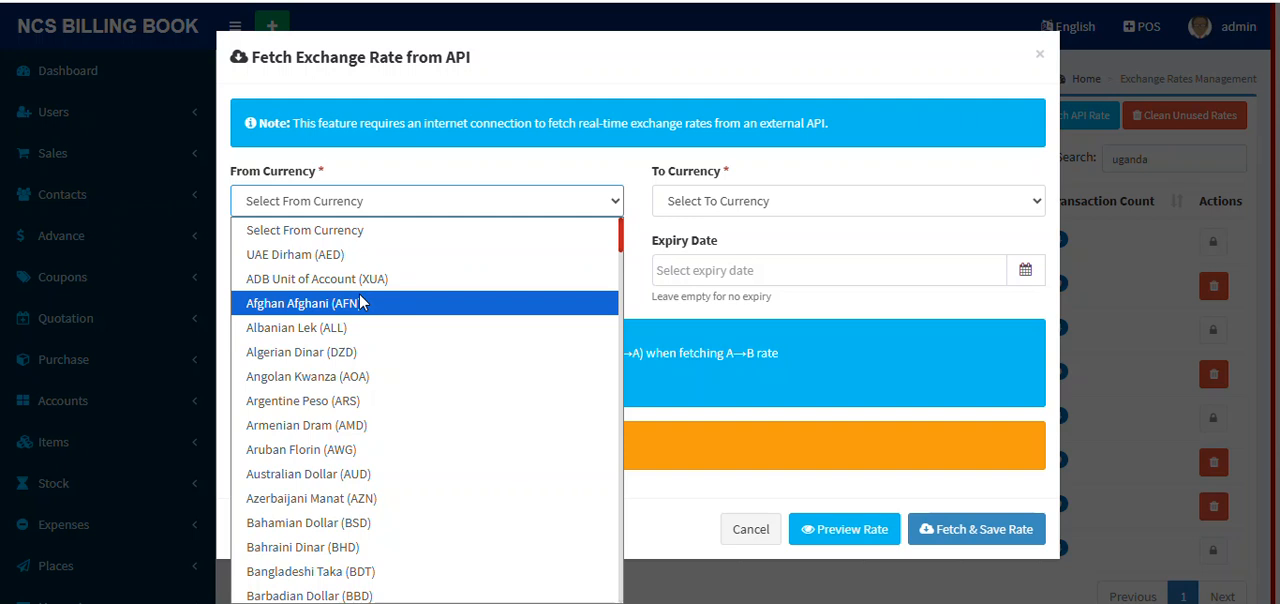
key("g")
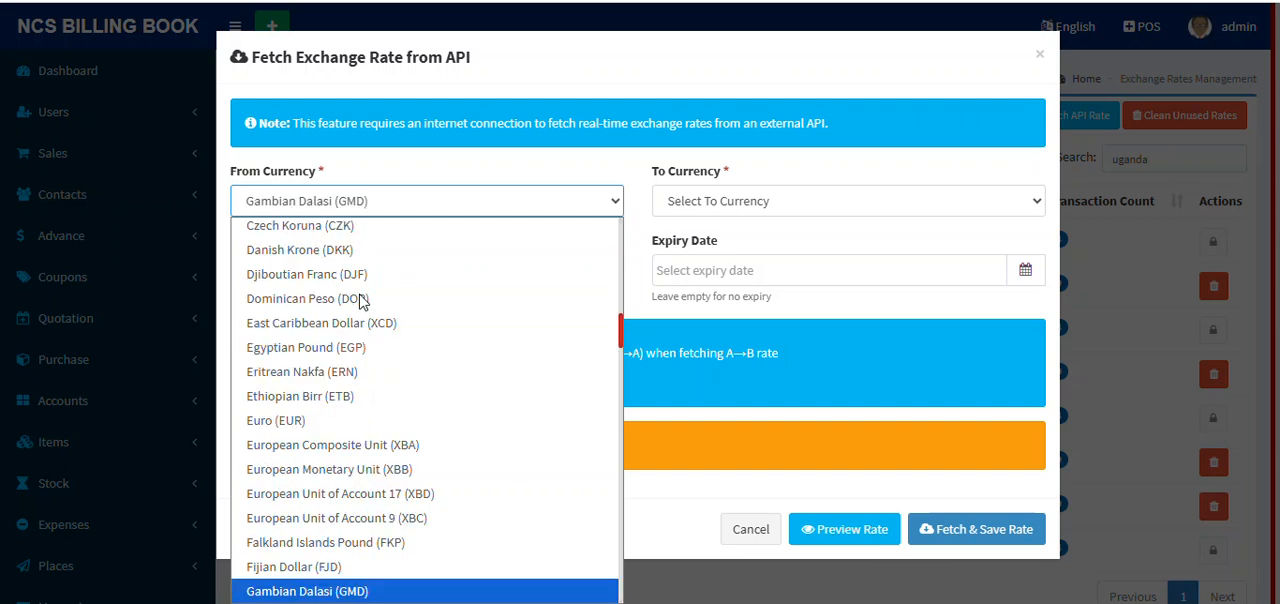
key("h")
left_click(375, 298)
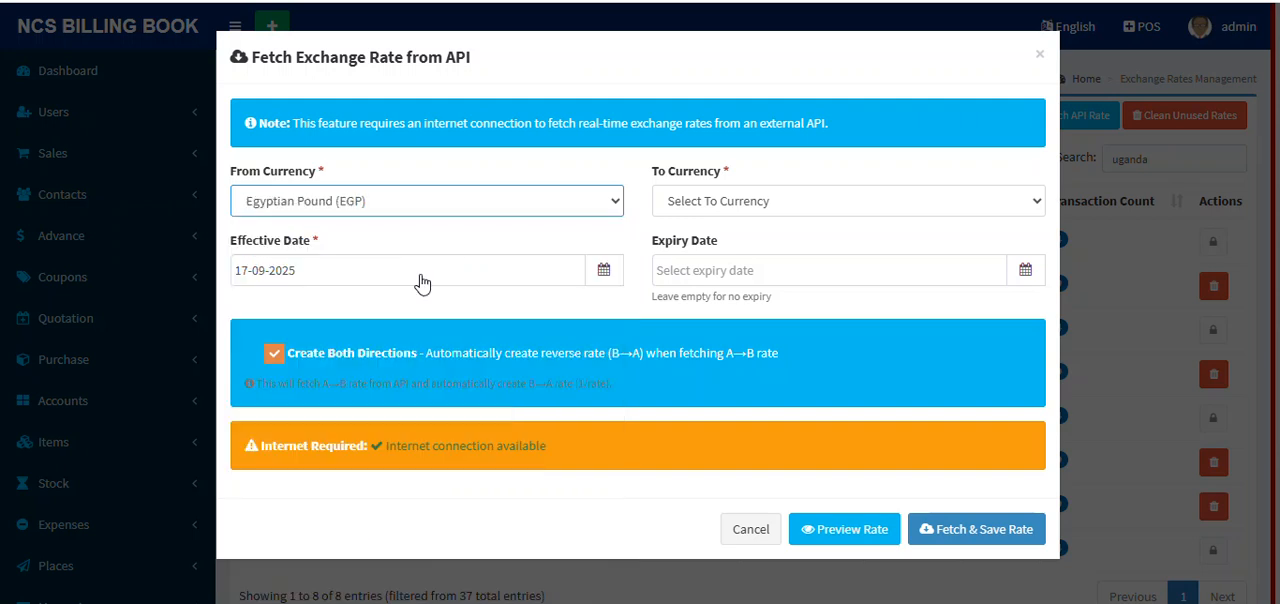
Step: Choose United States Dollar (USD) as the target currency, then fetch and save the API rate in both directions
left_click(793, 204)
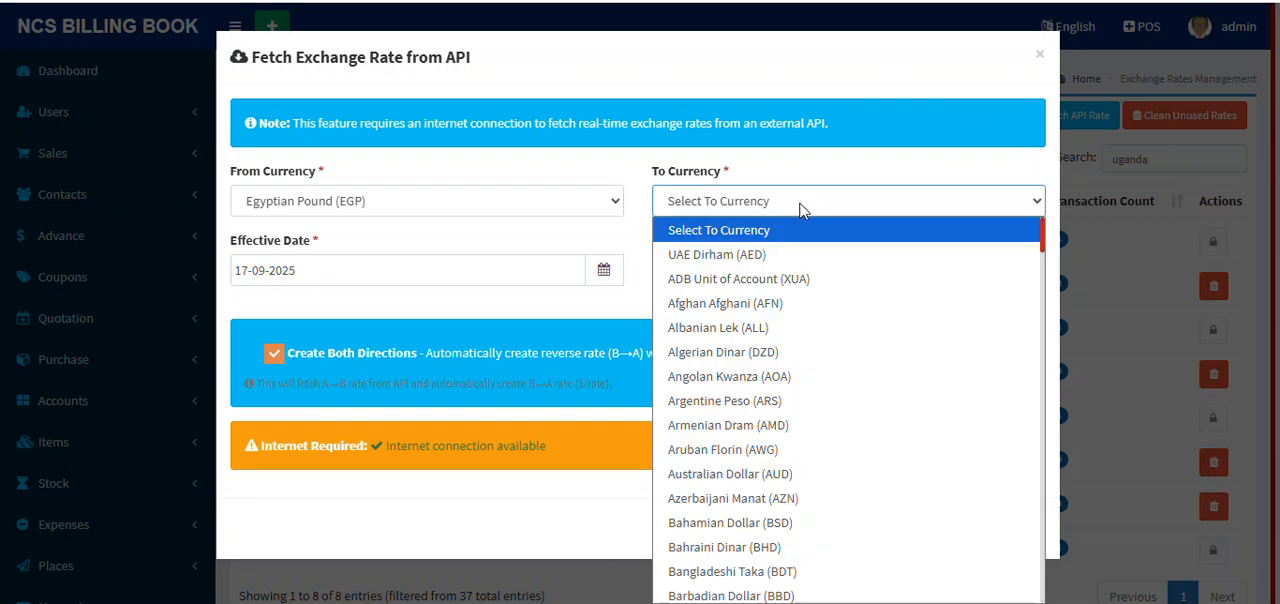
key("u")
key("u")
key("u")
key("u")
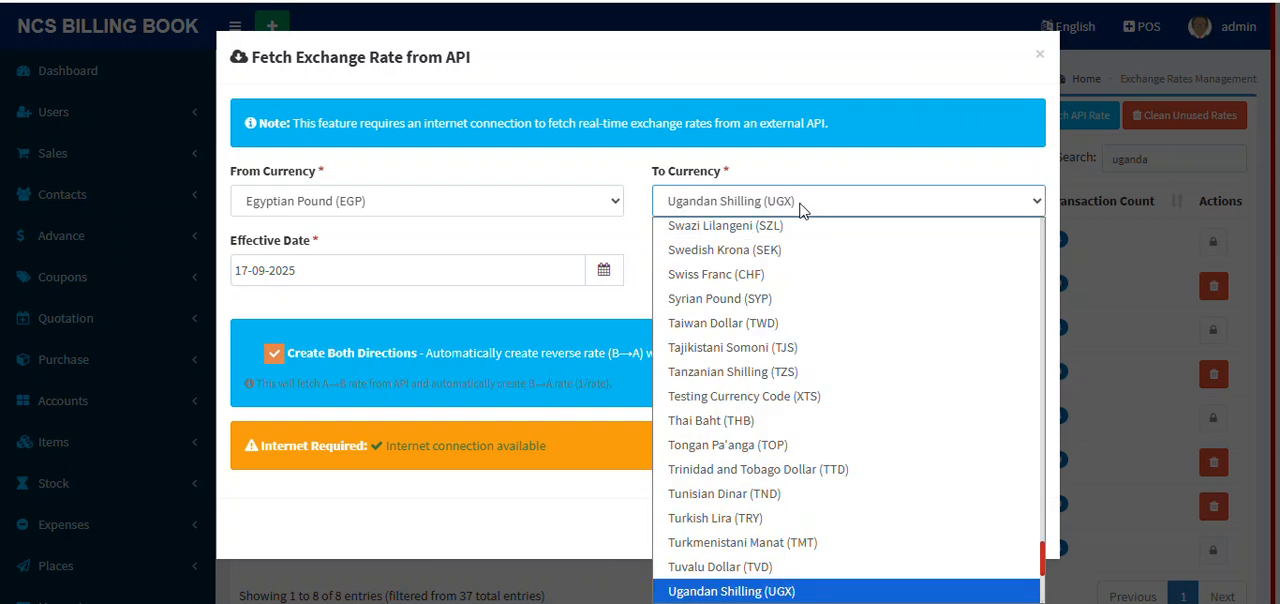
key("Return")
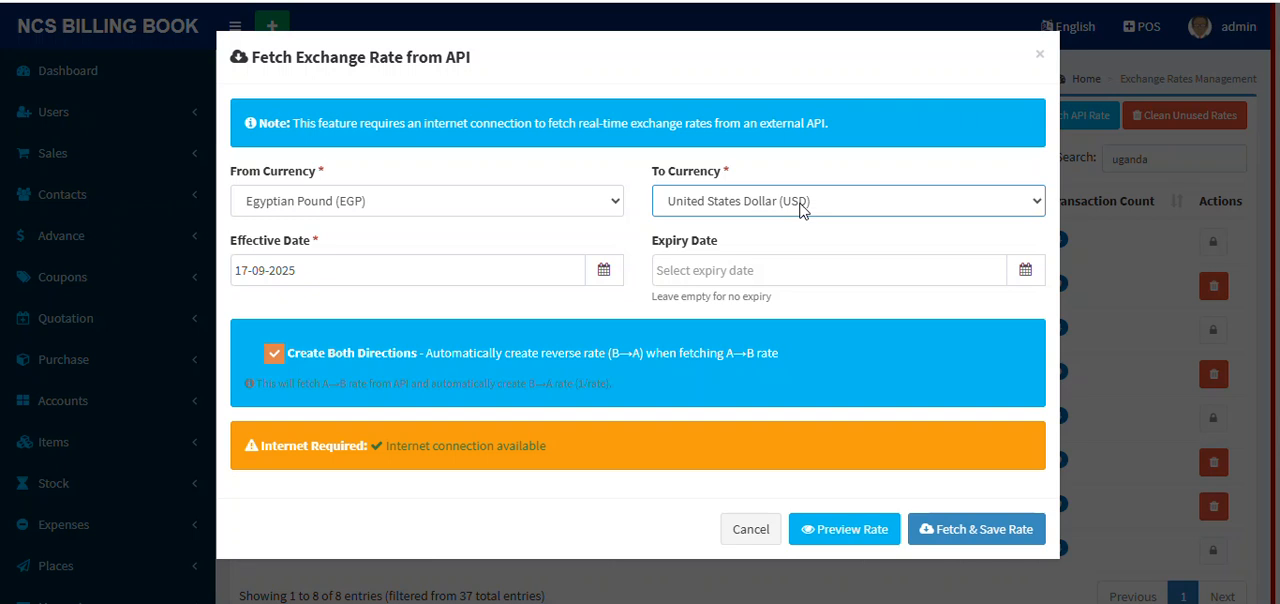
left_click(968, 532)
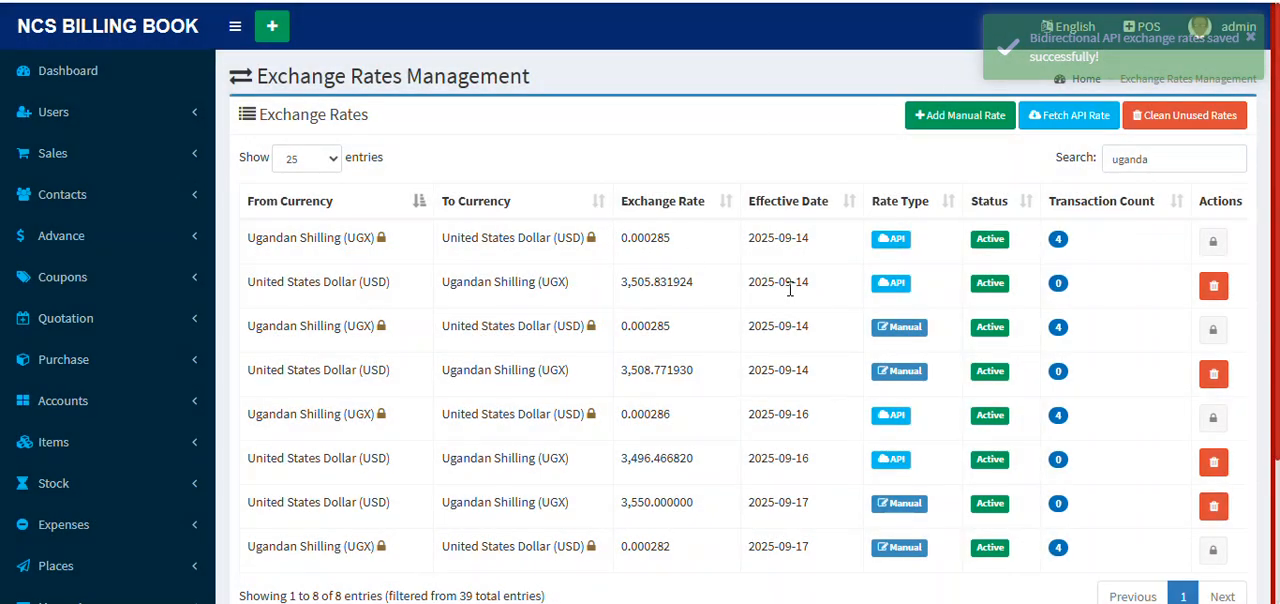
Step: Replace the exchange rate search with "ghan" to look up the Ghanaian Cedi rates
left_click(1186, 163)
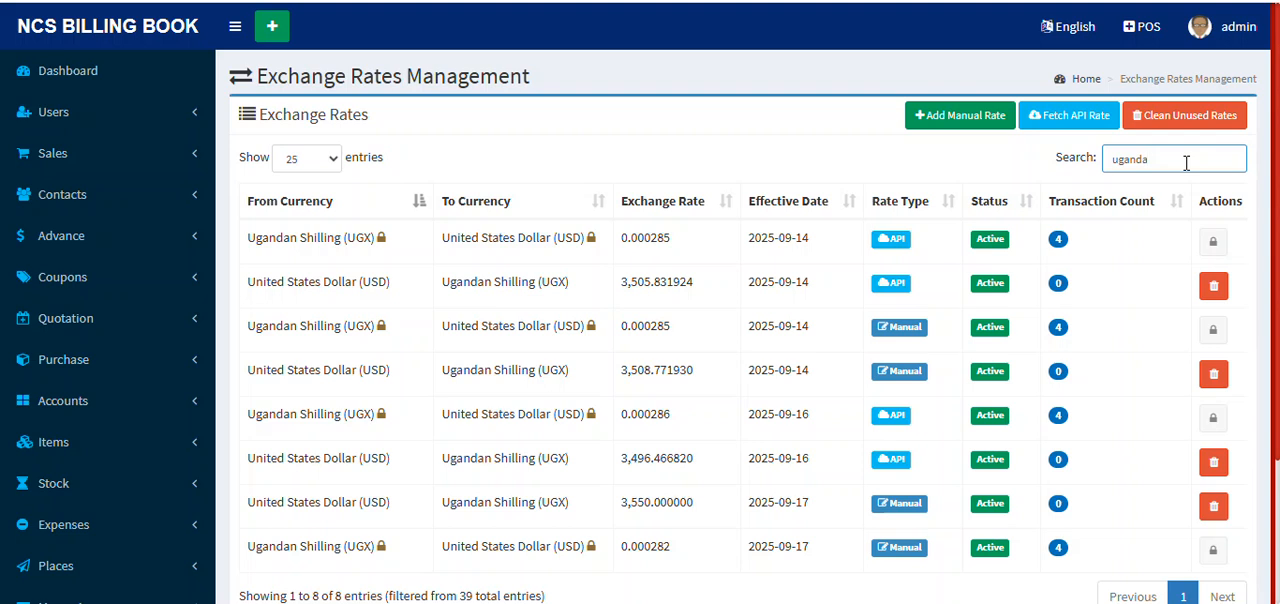
key("BackSpace")
key("BackSpace")
key("BackSpace")
key("BackSpace")
key("BackSpace")
key("BackSpace")
type("ghan")
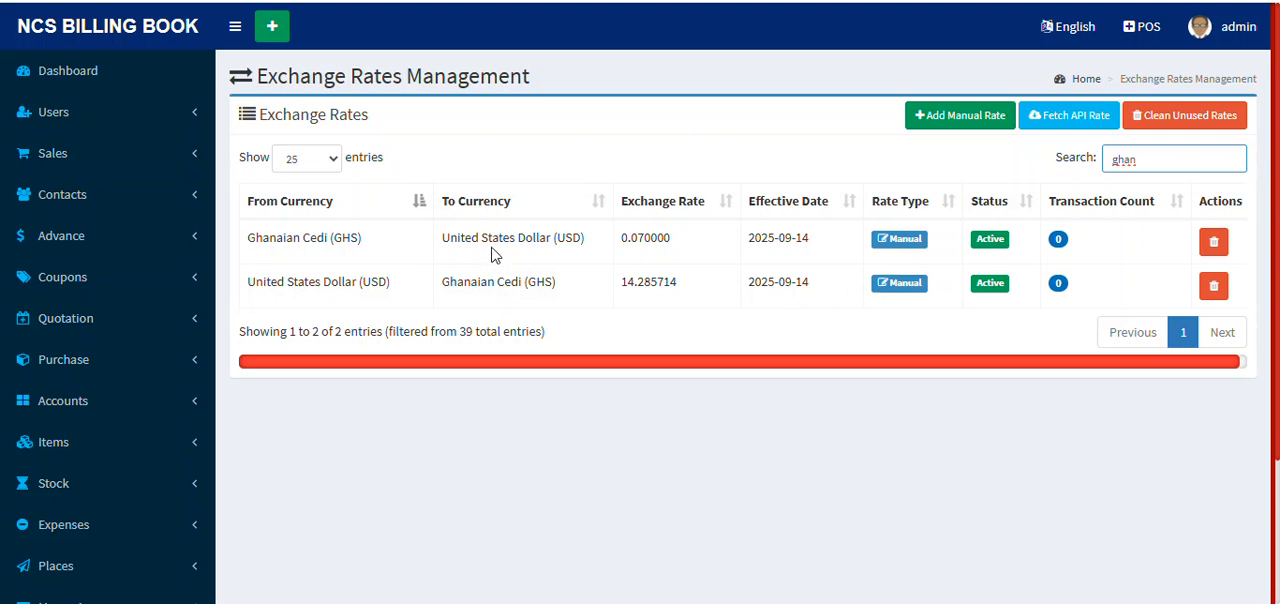
Step: Clear the exchange rate search and look over the full list of rates again
key("BackSpace")
key("BackSpace")
key("BackSpace")
key("BackSpace")
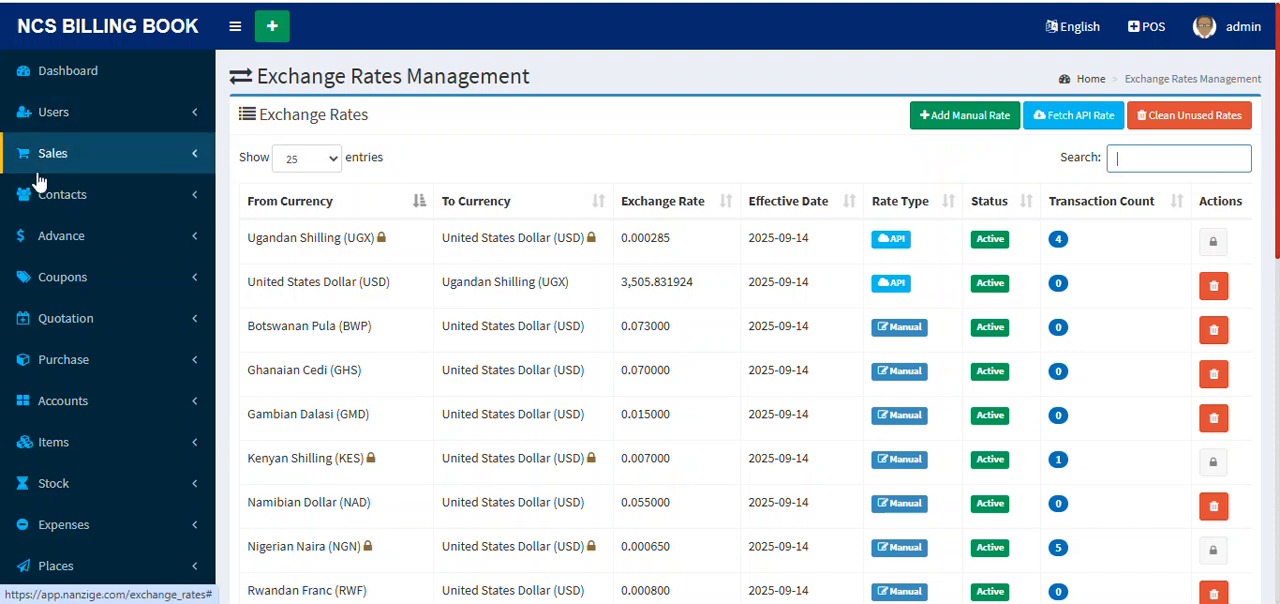
scroll(100, 335, "down", 3)
scroll(100, 330, "up", 2)
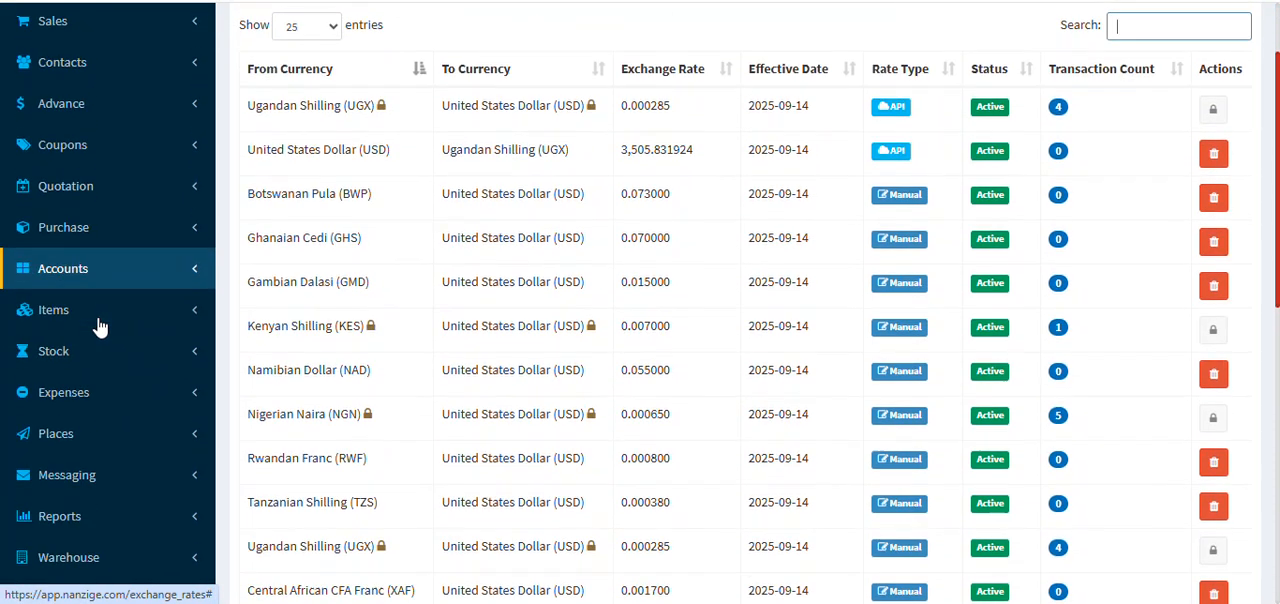
Step: Open the database backup page, dismiss the notification banner and review the backup creation, upload and history sections
scroll(100, 326, "down", 4)
left_click(137, 168)
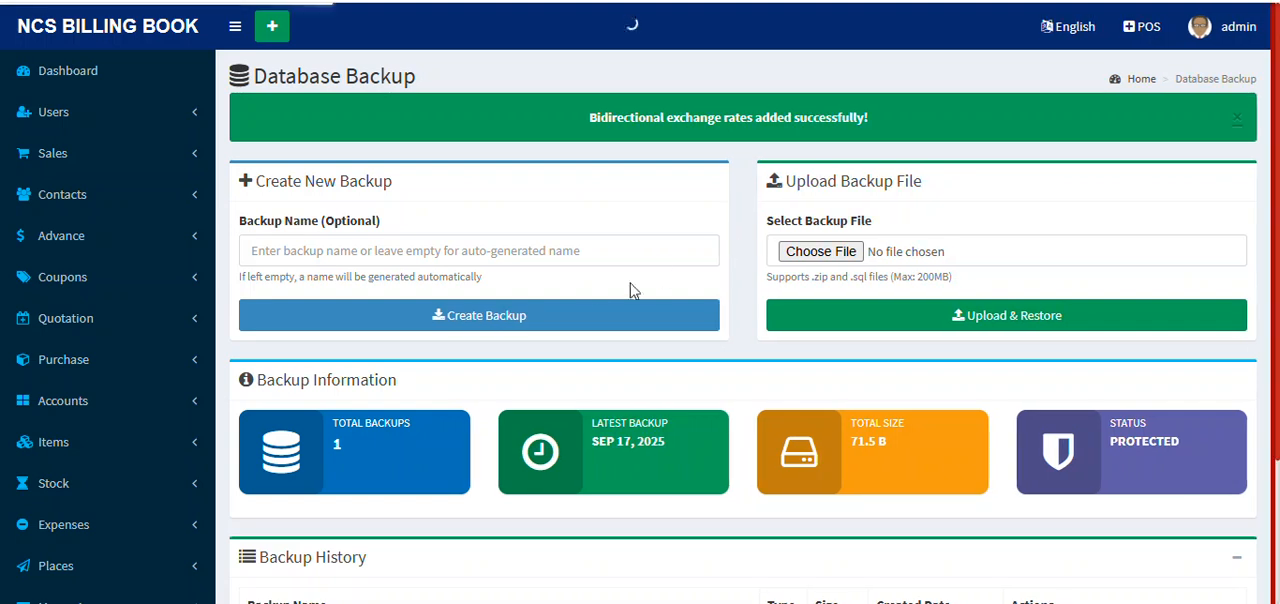
left_click(1233, 117)
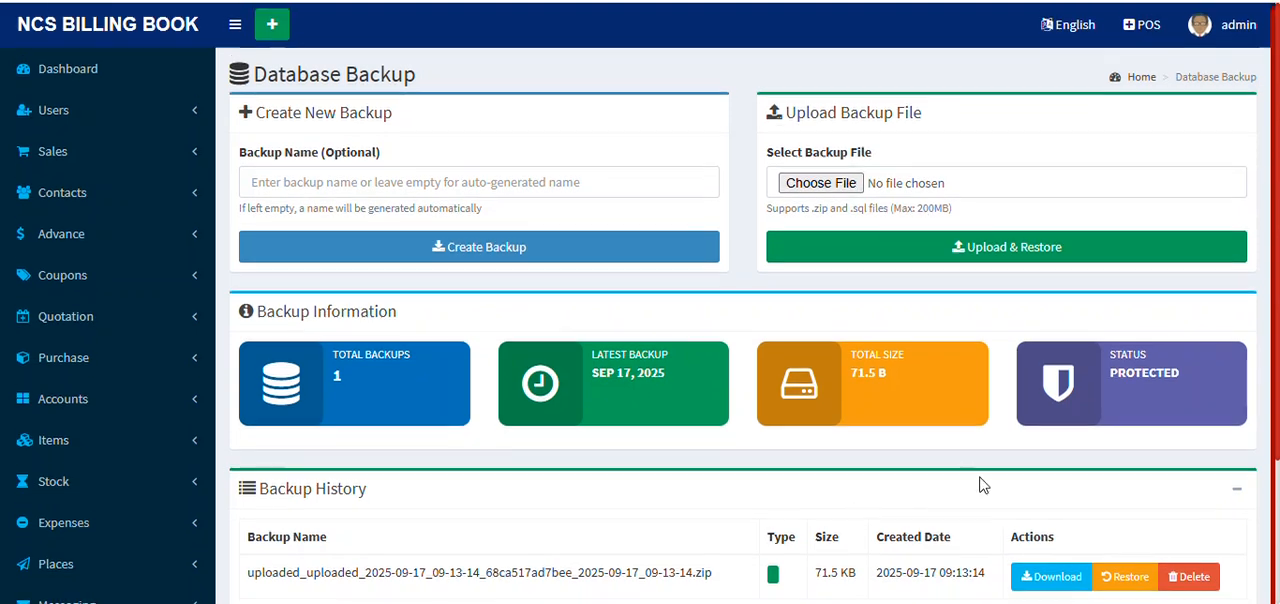
scroll(902, 560, "down", 2)
scroll(940, 510, "up", 2)
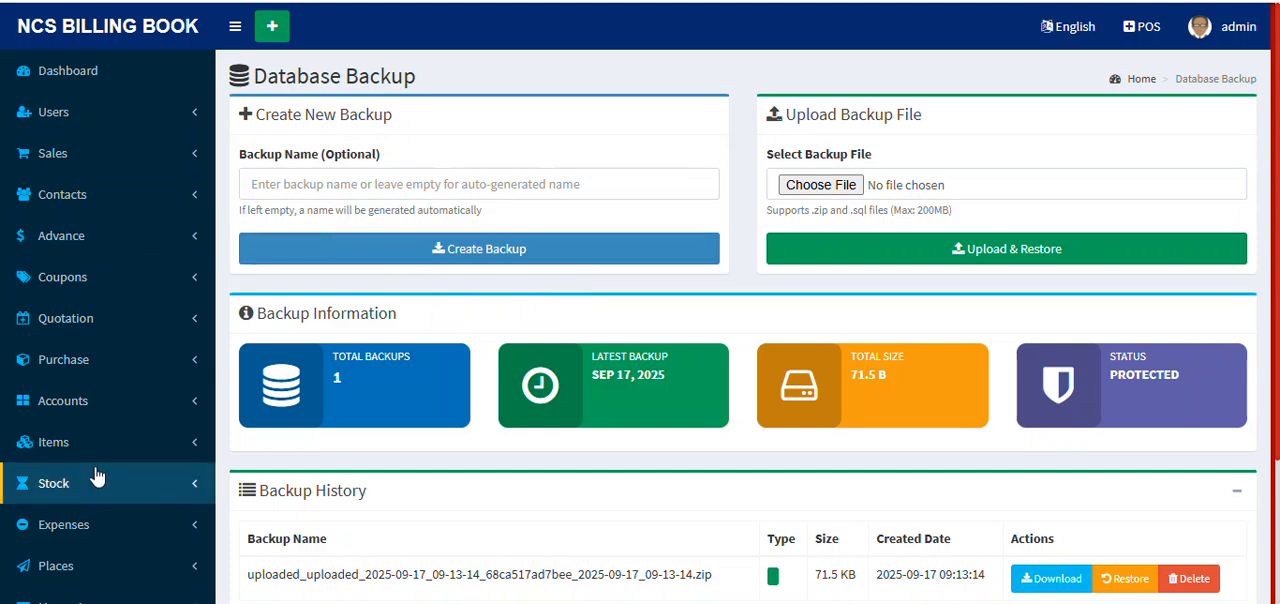
scroll(98, 473, "down", 1)
scroll(98, 473, "down", 2)
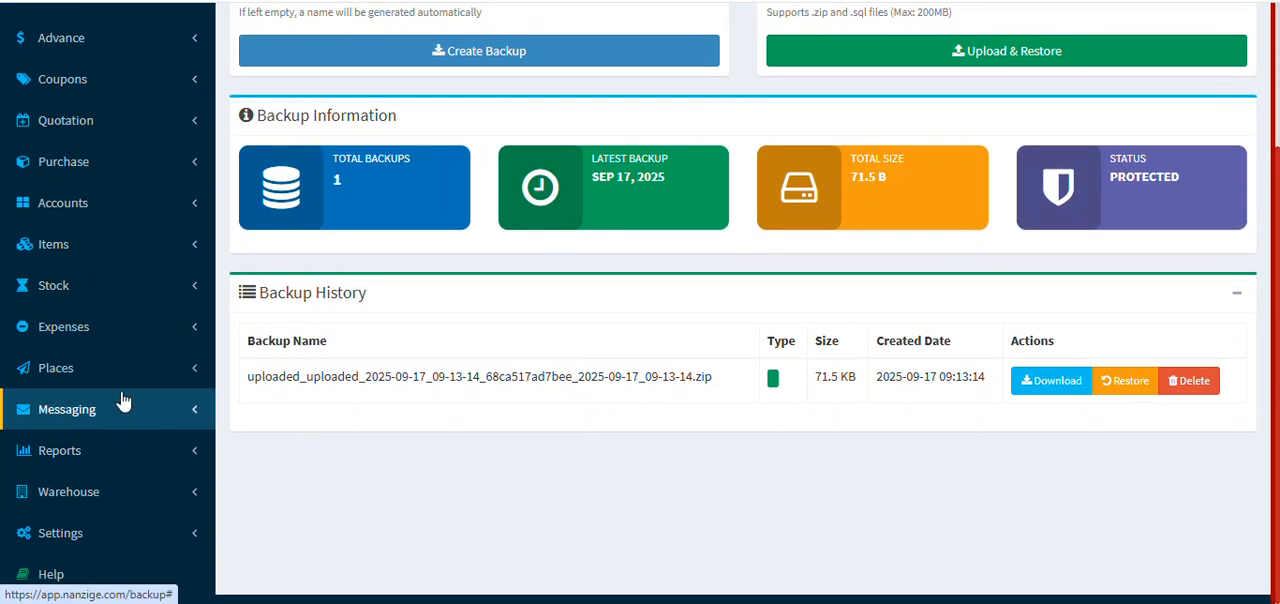
scroll(140, 440, "up", 1)
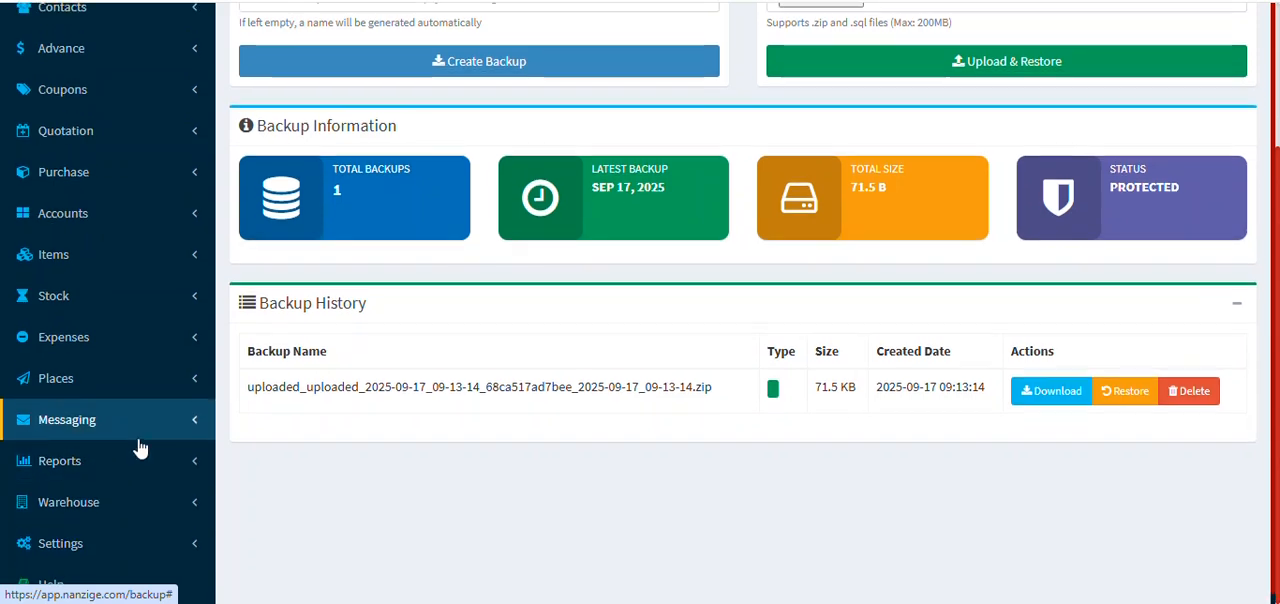
scroll(140, 447, "down", 1)
scroll(147, 417, "down", 1)
left_click(158, 540)
scroll(149, 517, "down", 3)
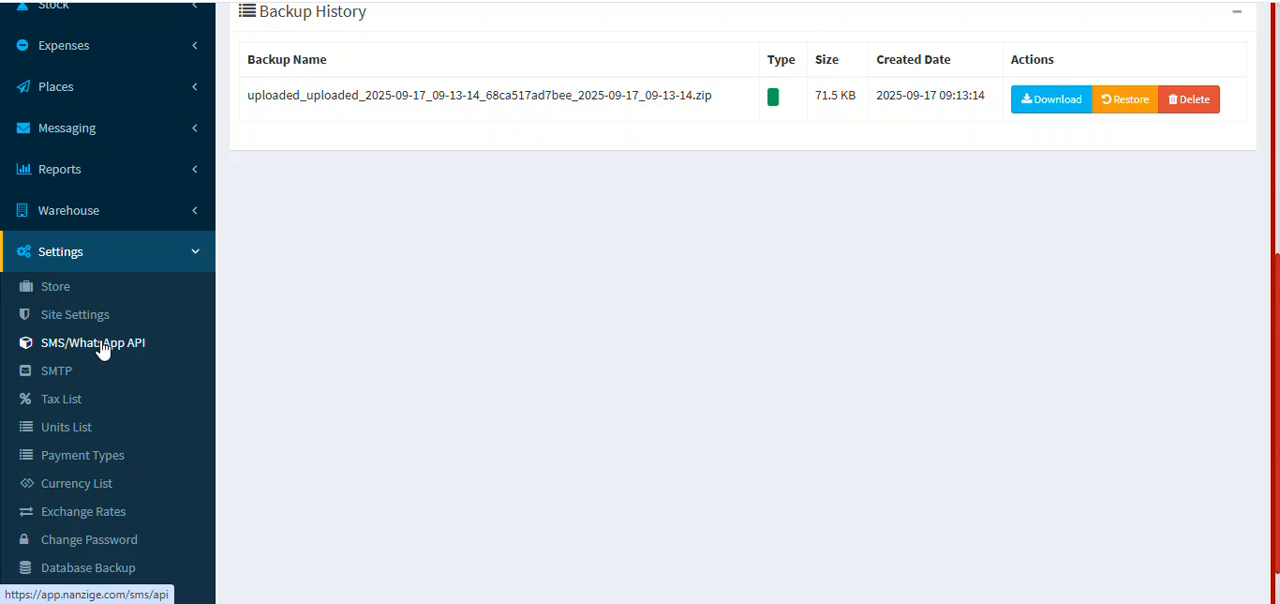
left_click(203, 262)
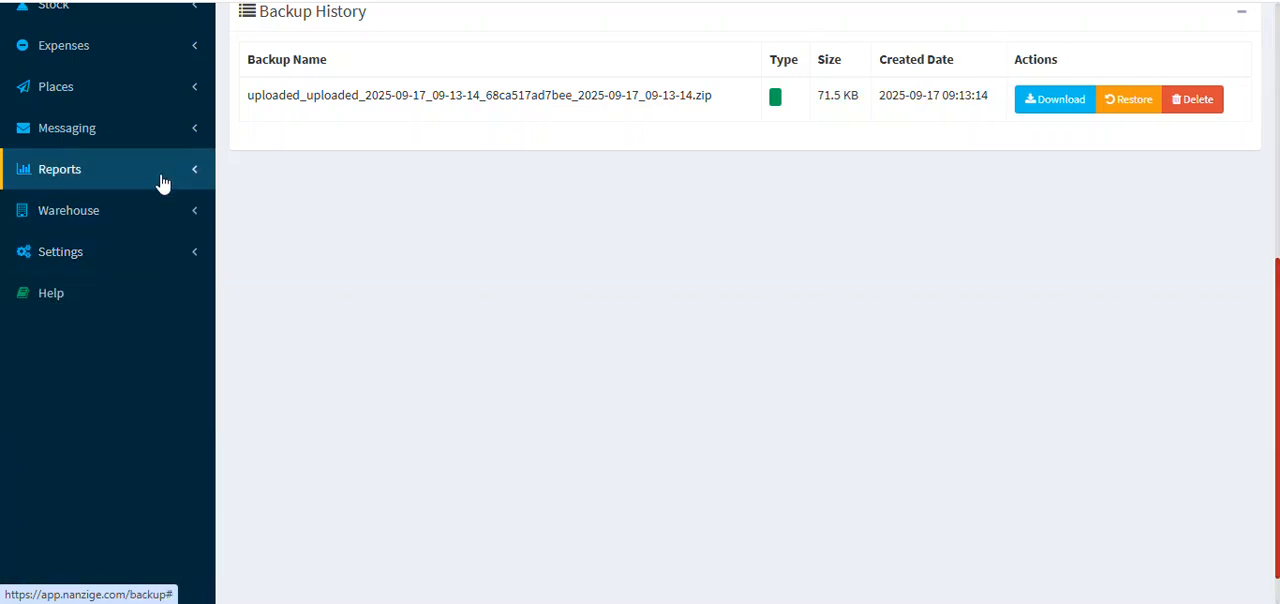
Step: Open the messaging templates list and add a new template named "Best Wishes"
left_click(165, 135)
scroll(168, 141, "up", 2)
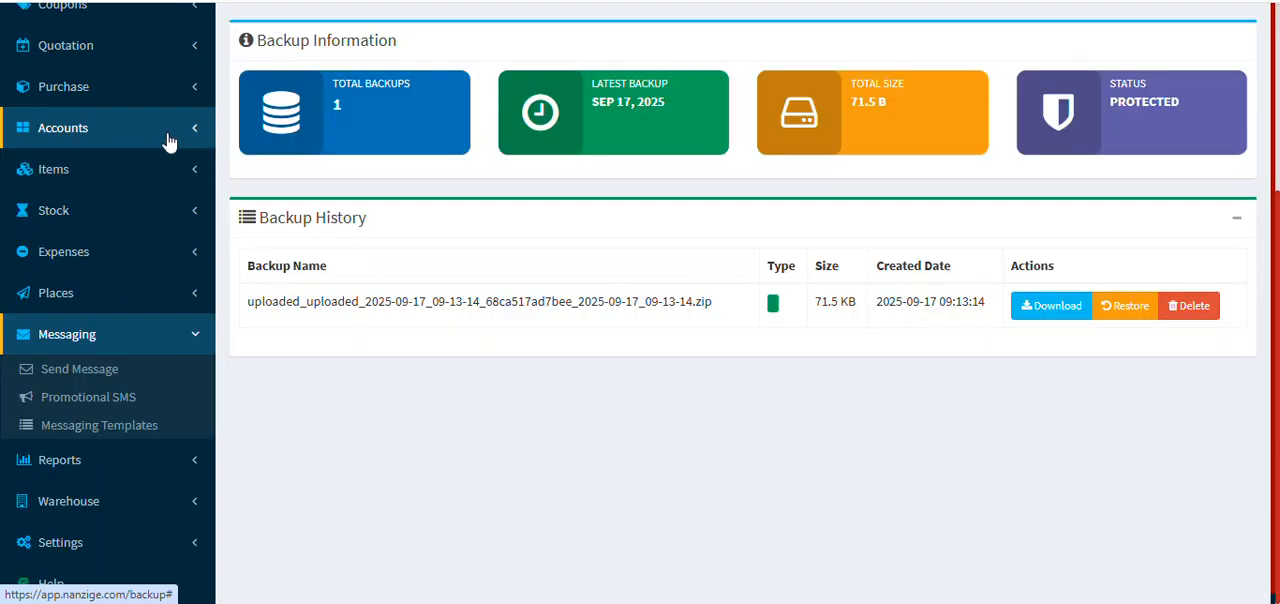
left_click(130, 425)
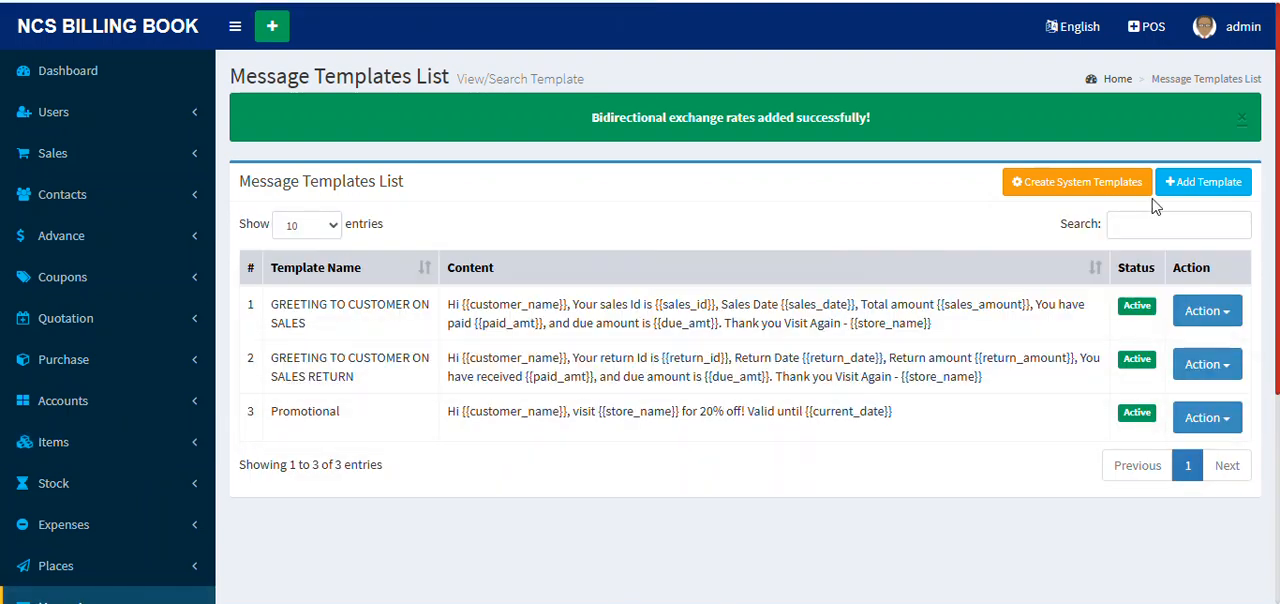
left_click(1206, 182)
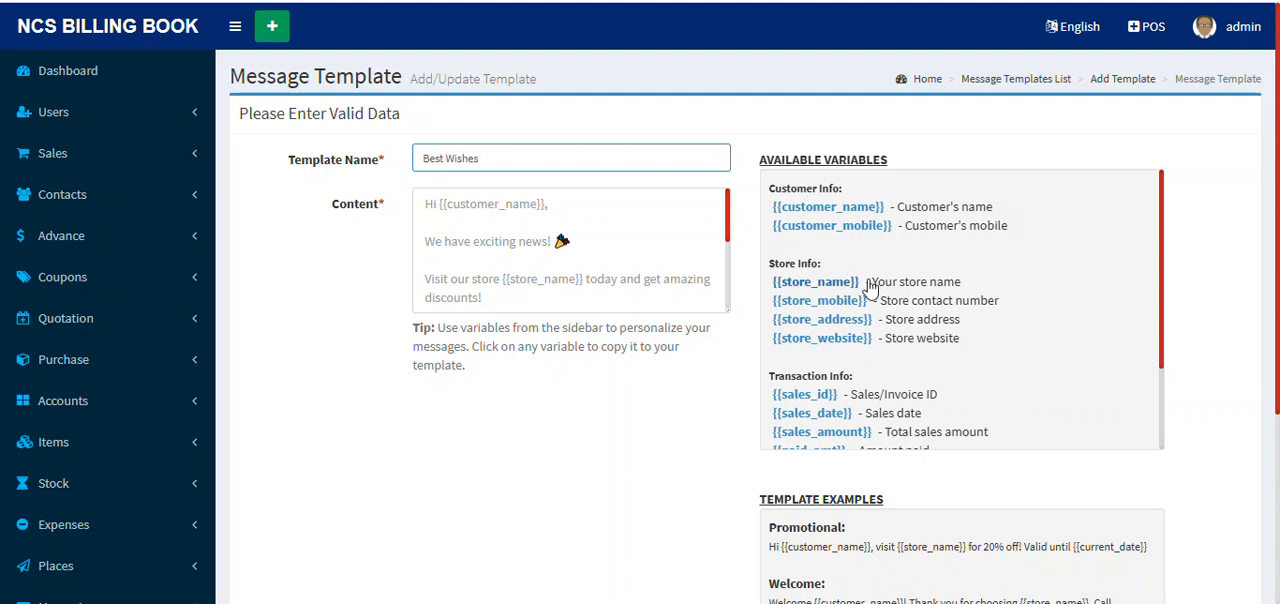
Step: Write the template content: "Hi {{customer_name}} , We have a new Offer runing for 1 week at 50% Discount. Don't Misss out."
left_click(506, 208)
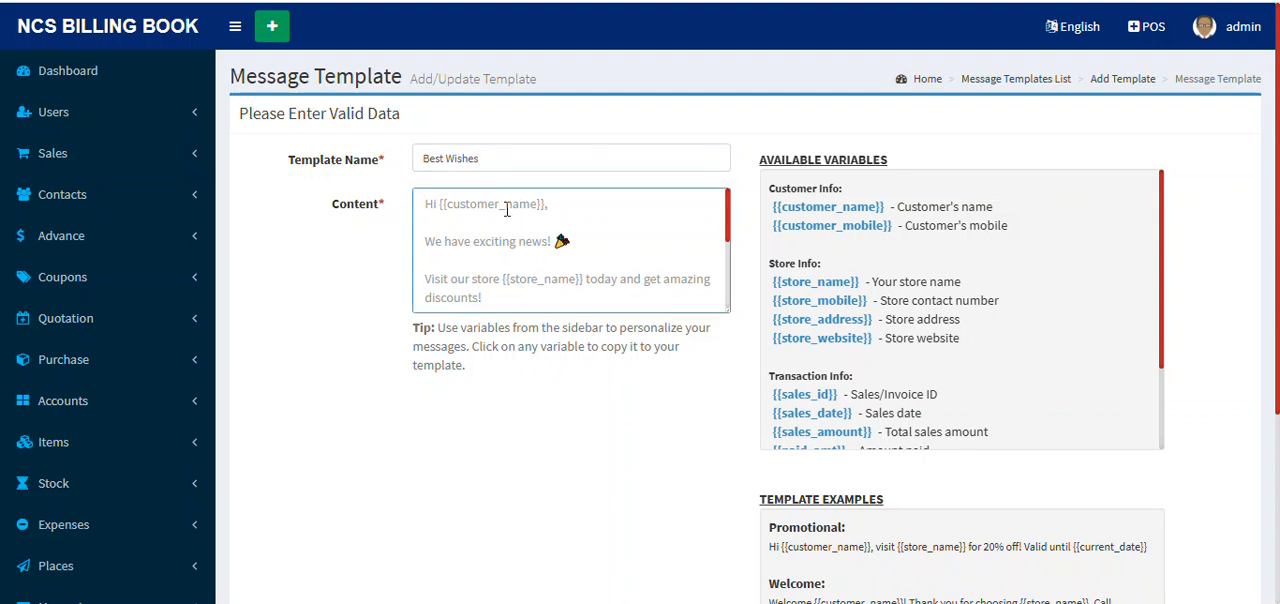
type("Hi")
left_click(832, 207)
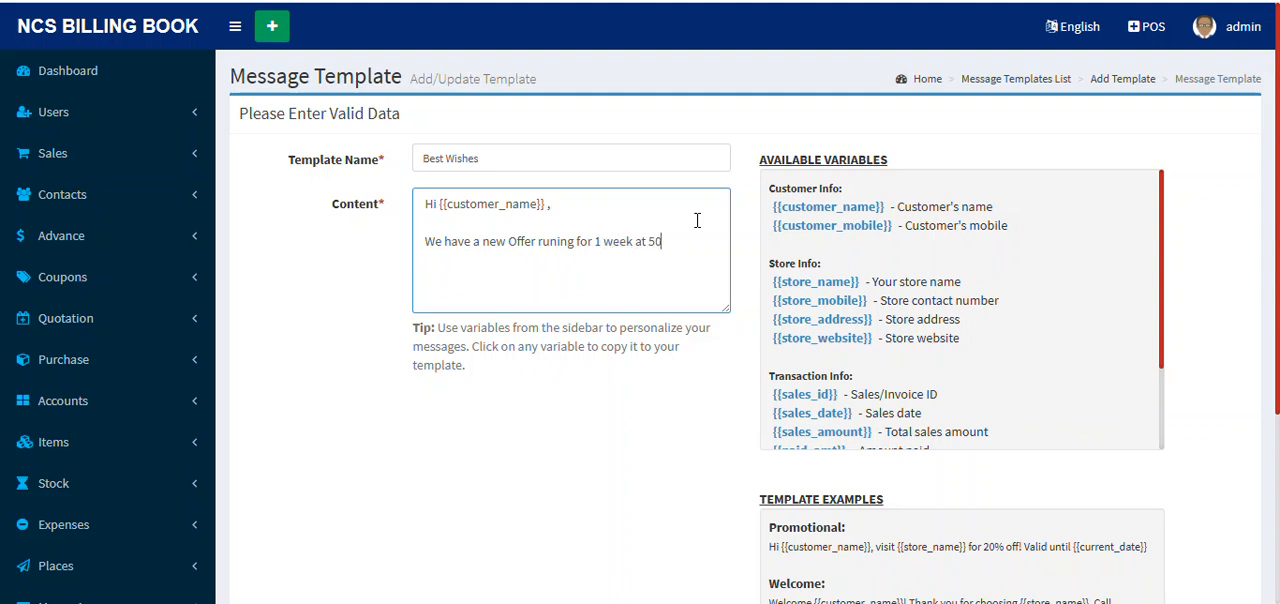
type("t. Don't Misss out.")
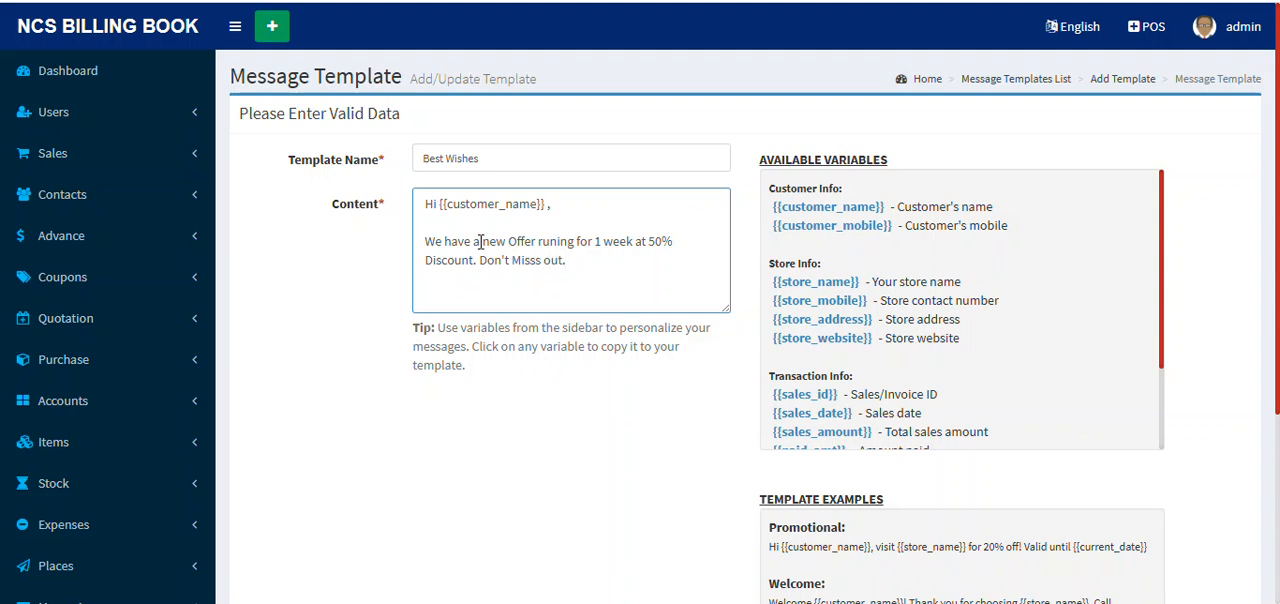
Step: Correct "Misss" to "Miss" in the template content and finish it with "Thanks {{store_name}}"
key("BackSpace")
key("BackSpace")
left_click(633, 260)
type("Thanks")
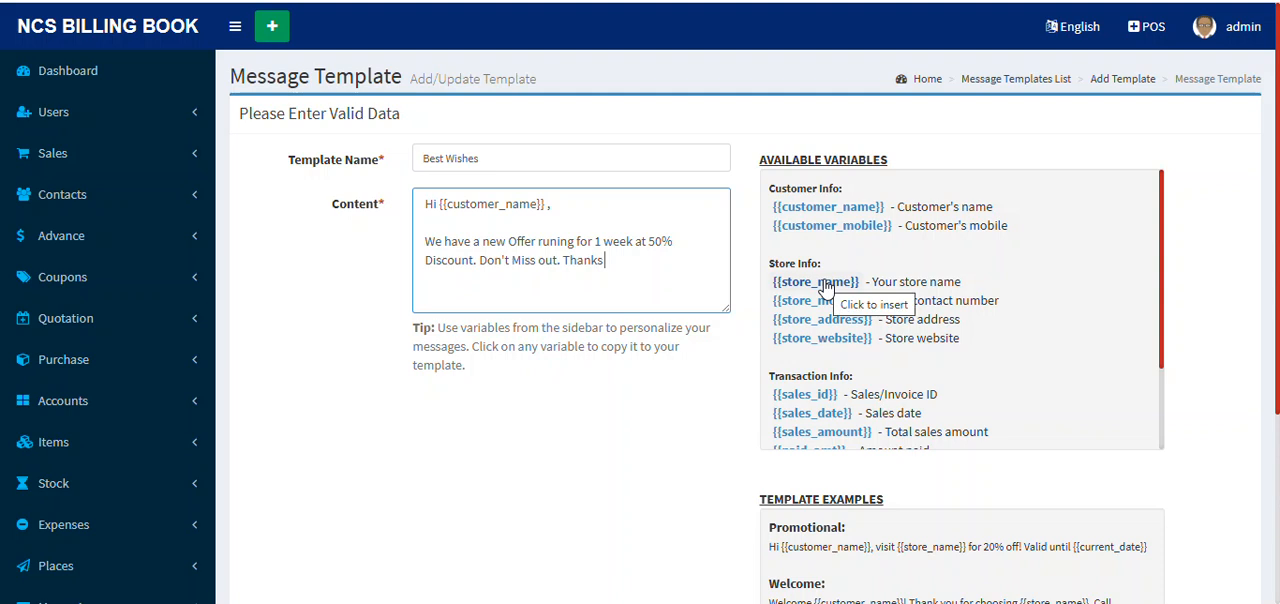
left_click(825, 284)
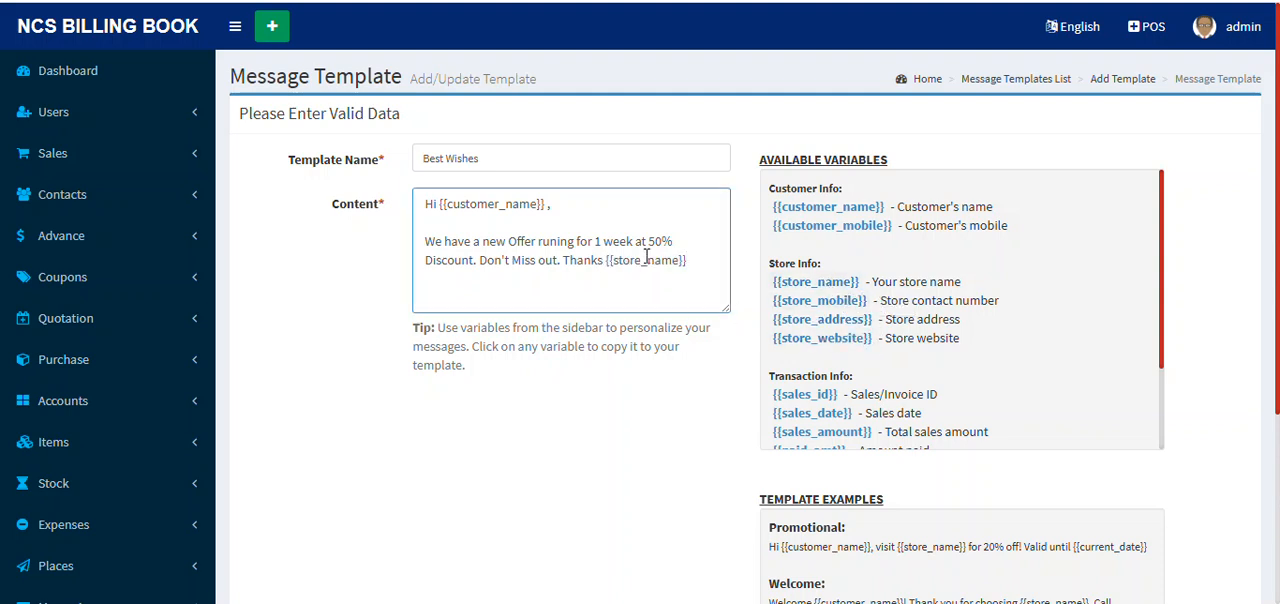
Step: Check the Best Wishes template against the template examples and save it
scroll(645, 280, "down", 2)
scroll(645, 280, "up", 2)
scroll(654, 294, "down", 2)
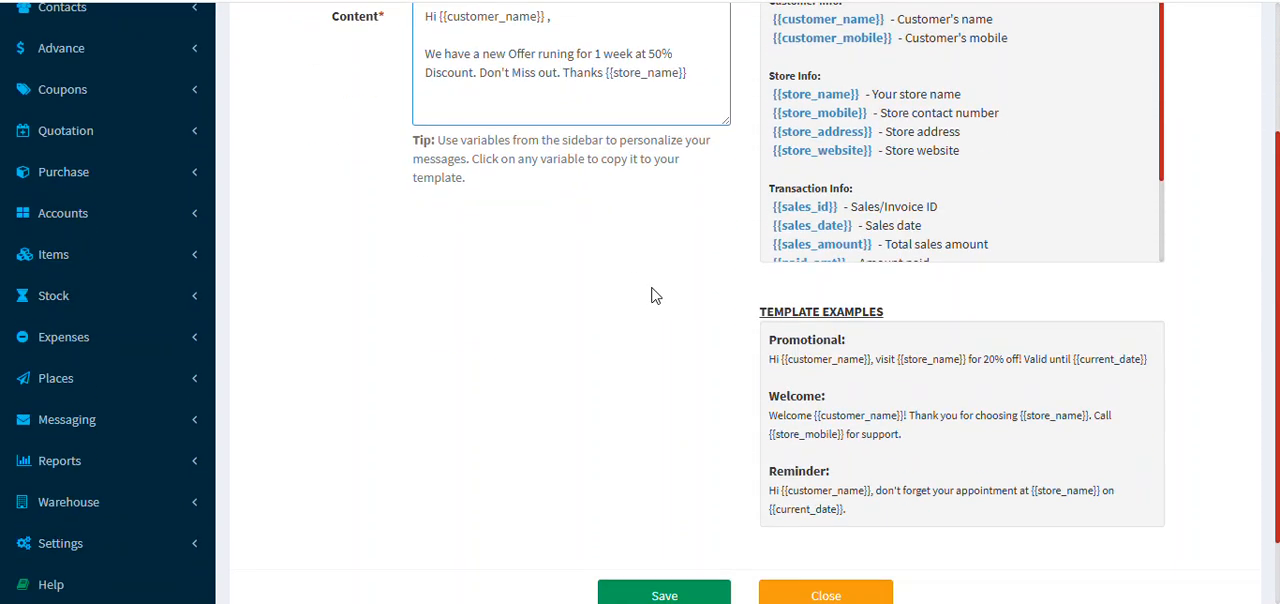
left_click(672, 597)
left_click(728, 97)
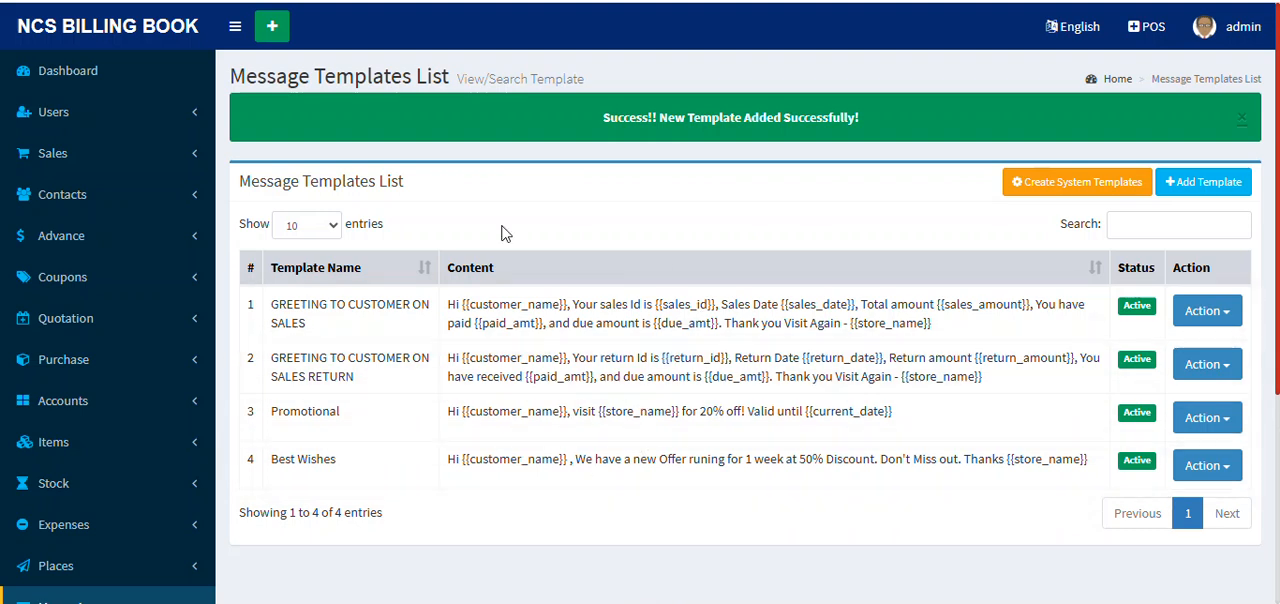
Step: Look over the updated message templates list and open the promotional SMS form
scroll(958, 296, "down", 3)
scroll(800, 310, "up", 2)
scroll(713, 318, "down", 2)
scroll(713, 318, "down", 4)
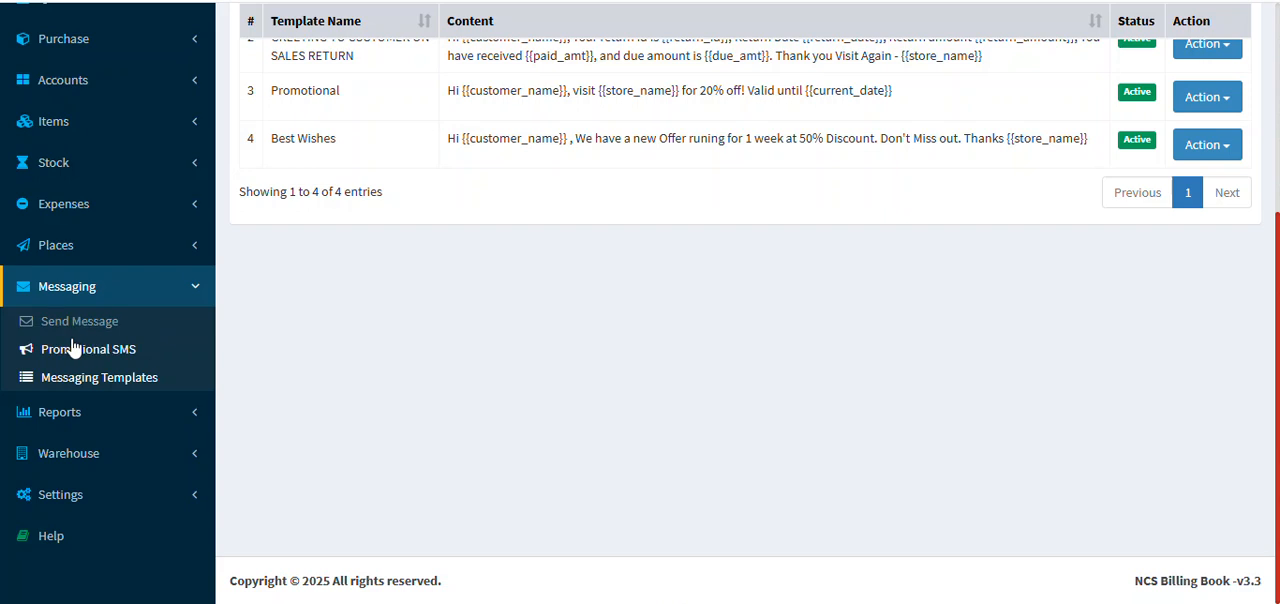
left_click(88, 352)
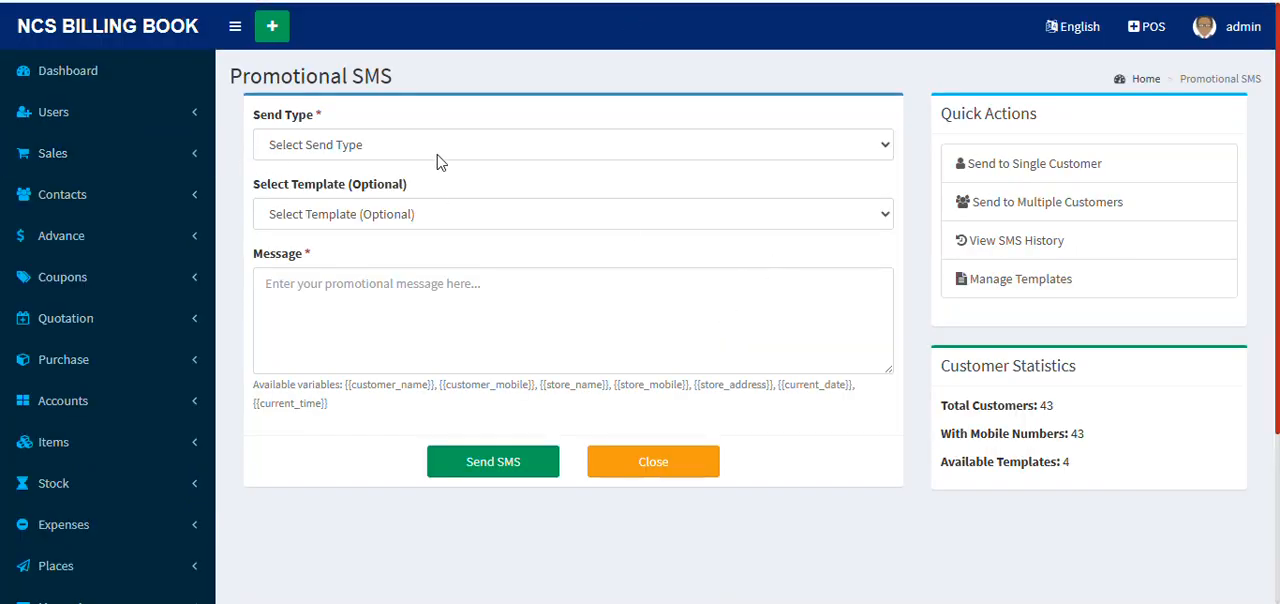
Step: Set the promotional SMS send type to Single Customer and browse the selectable customers
left_click(446, 142)
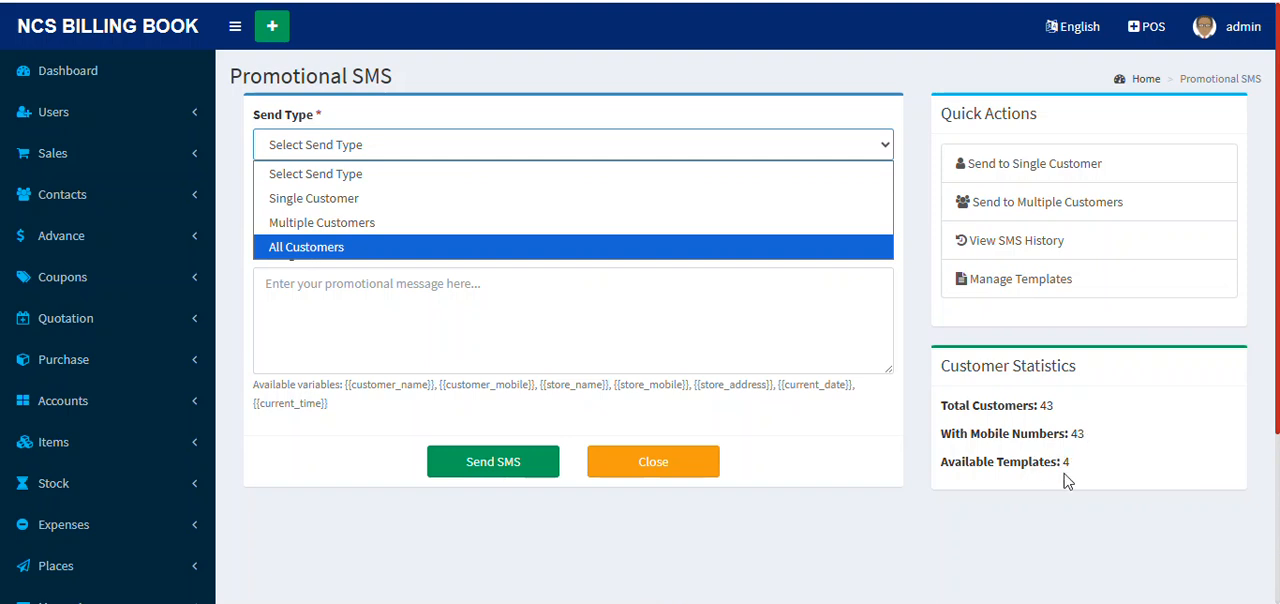
left_click(385, 204)
left_click(409, 212)
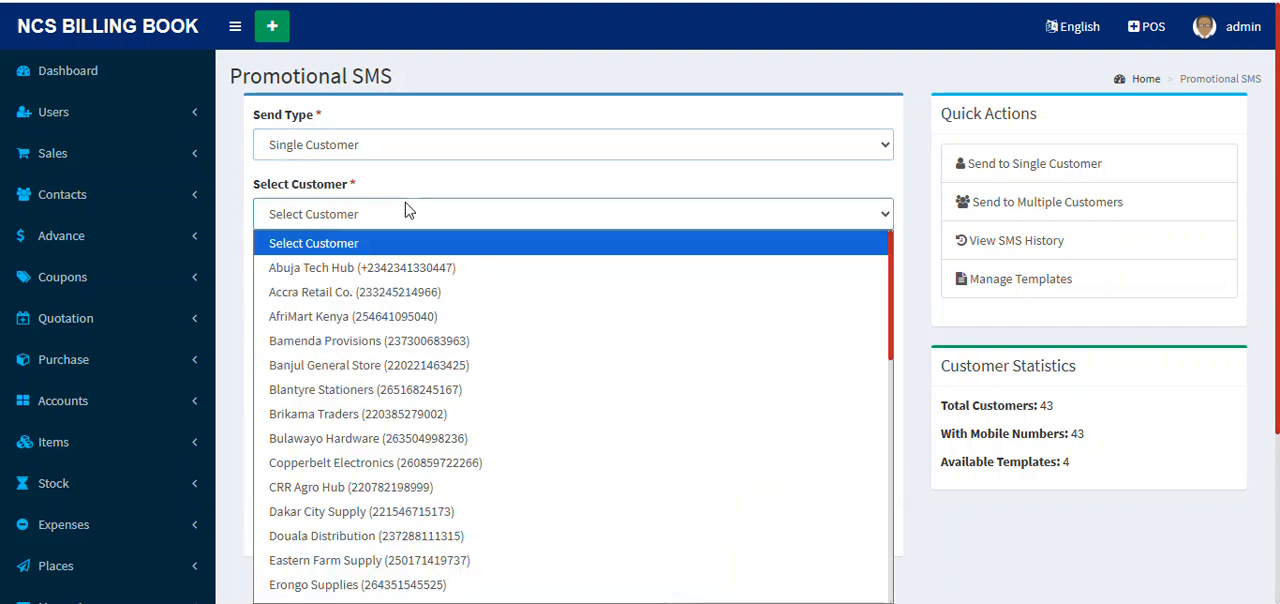
scroll(475, 405, "down", 6)
scroll(513, 404, "up", 6)
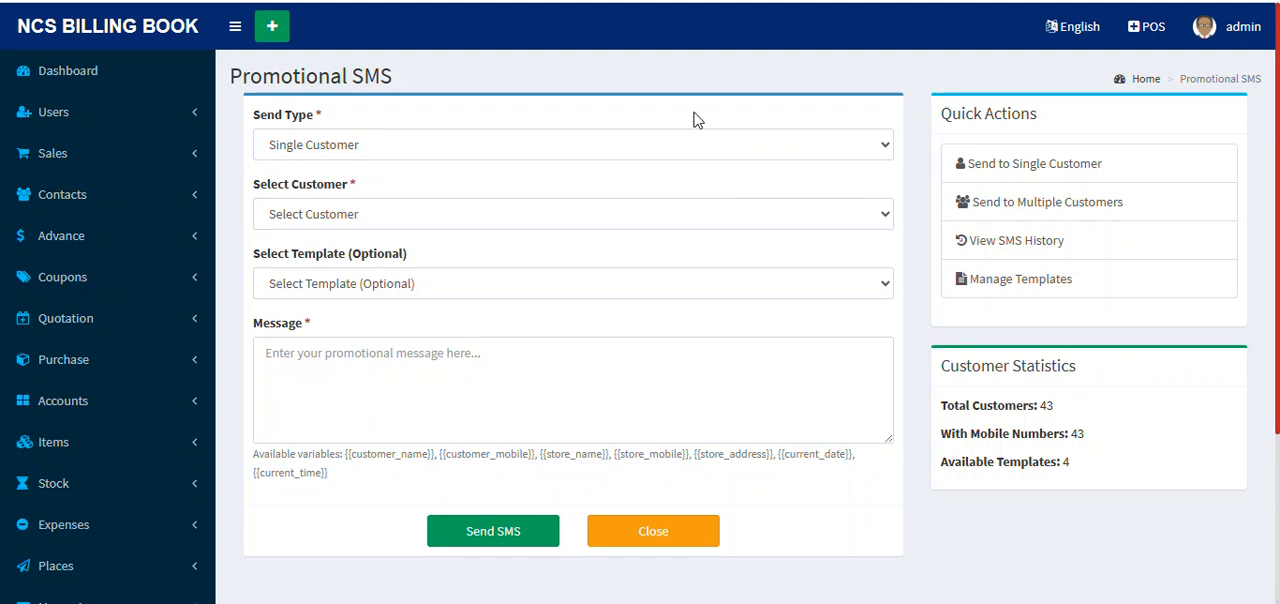
left_click(398, 218)
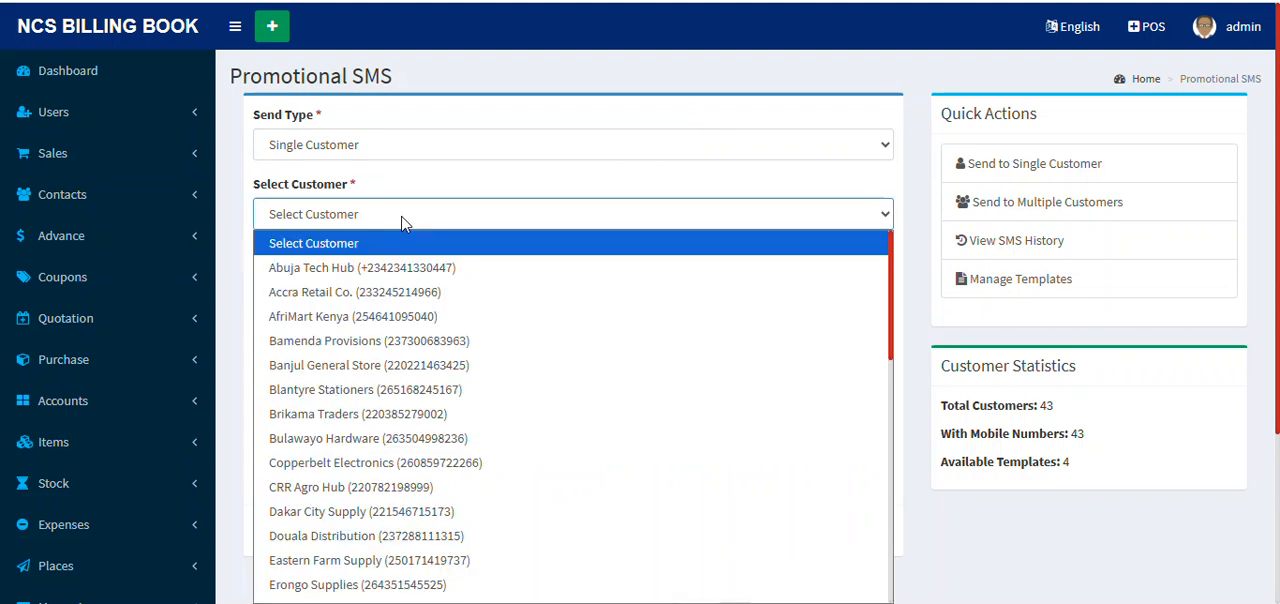
Step: Set the send type to Multiple Customers and select Abuja Tech Hub, Accra Retail Co., AfriMart Kenya and Bamenda Provisions
left_click(484, 156)
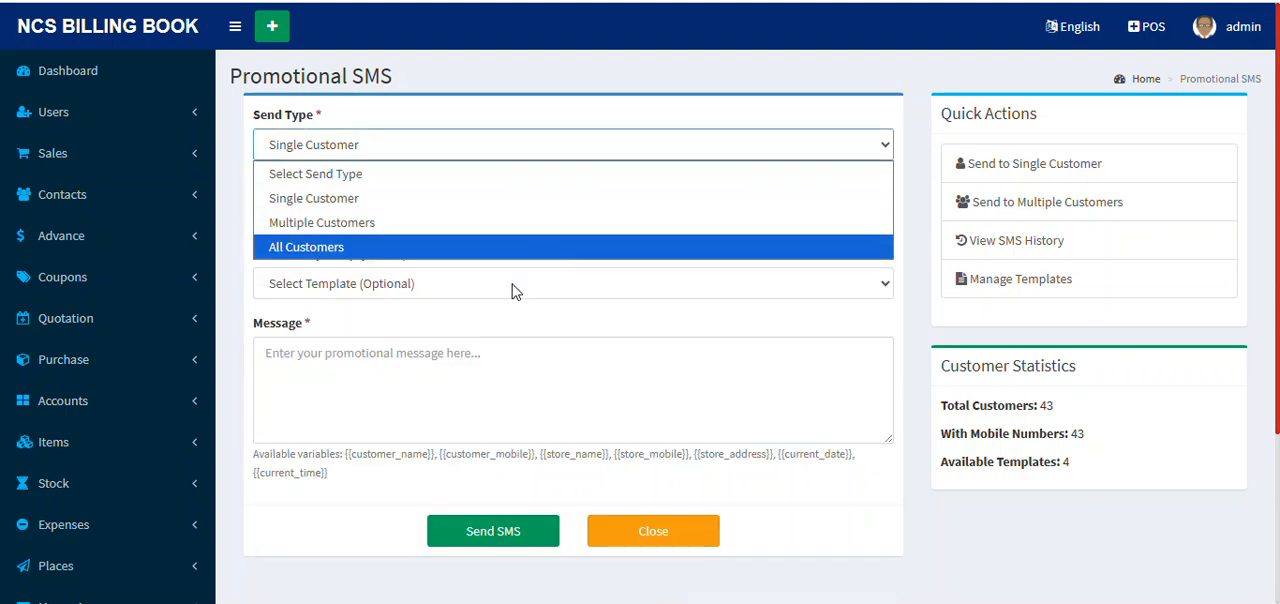
left_click(418, 222)
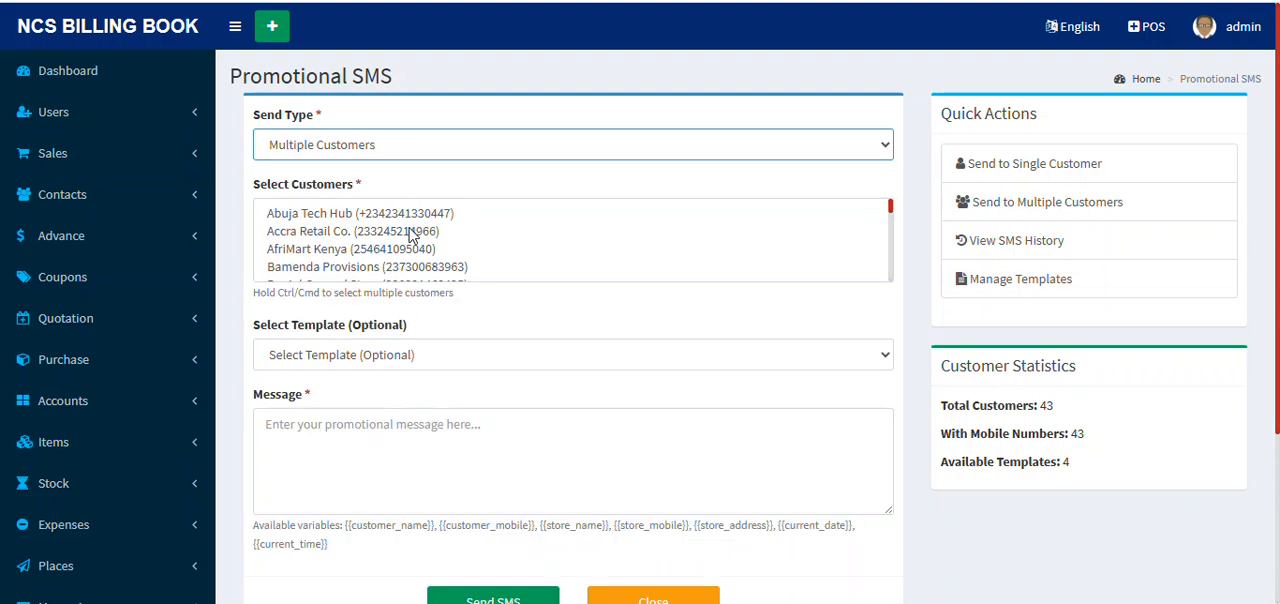
left_click(410, 215)
left_click(406, 232)
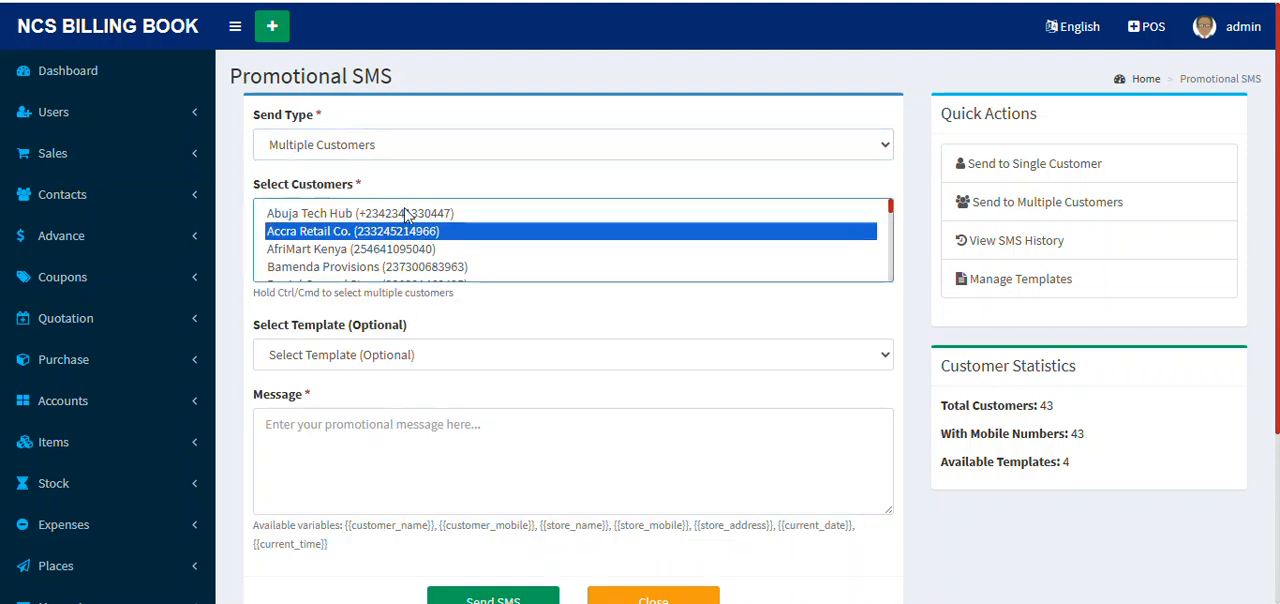
left_click(407, 214)
left_click(407, 232, "ctrl")
left_click(402, 250, "ctrl")
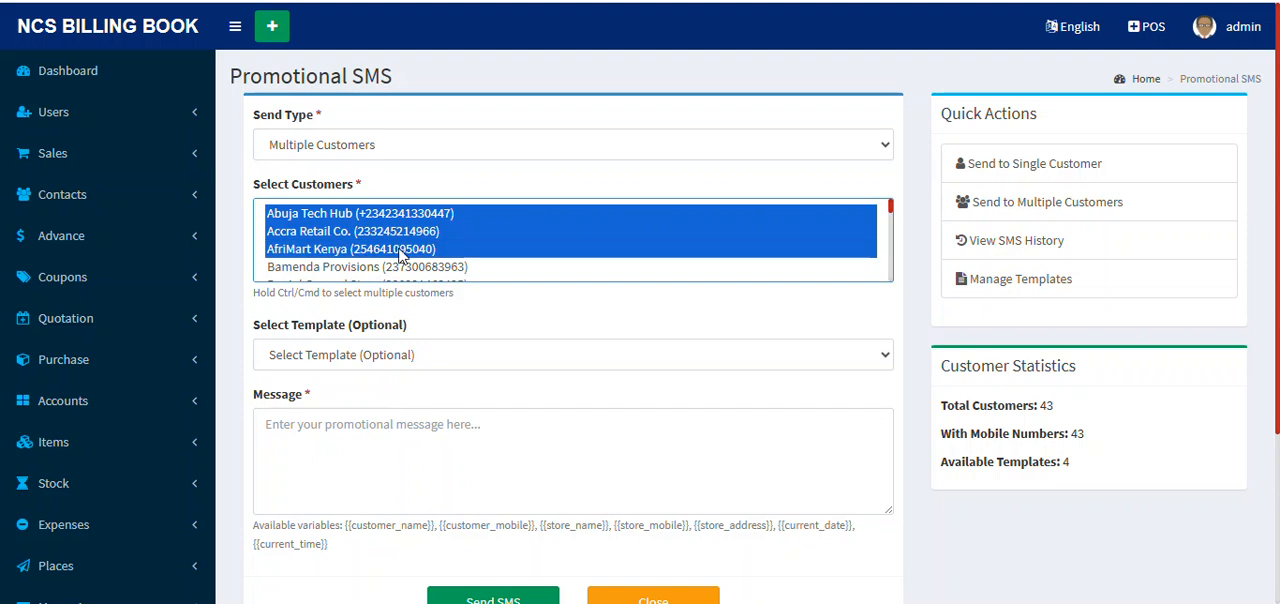
left_click(420, 267, "ctrl")
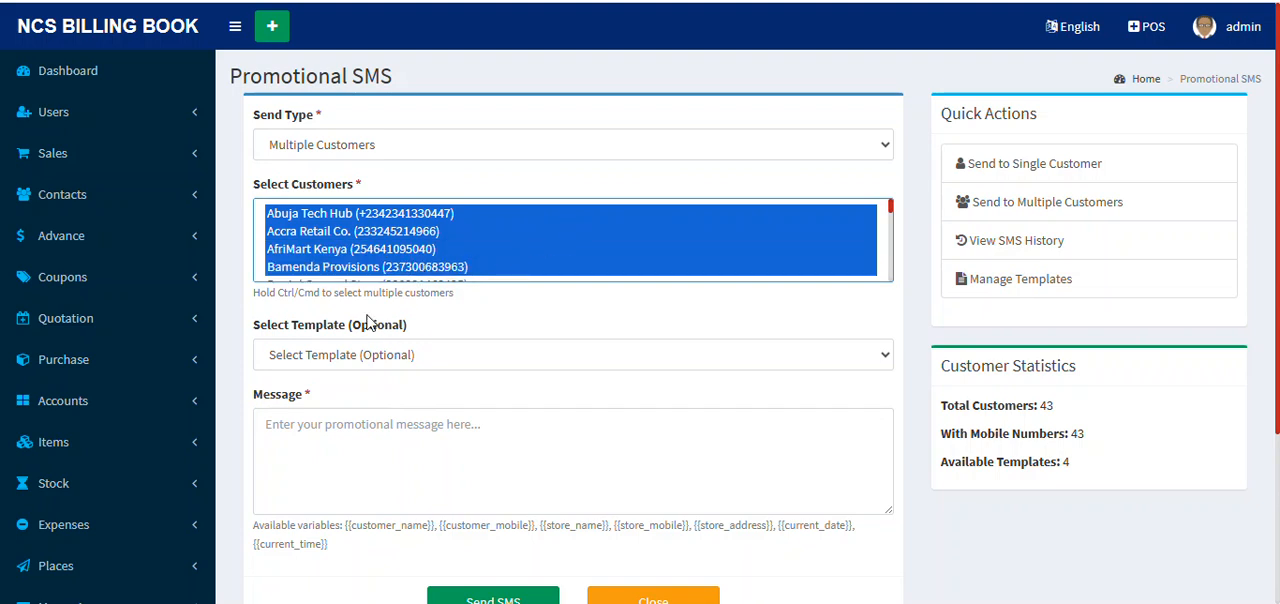
Step: Set the send type to All Customers, load the Best Wishes template as the message and review the preview
left_click(390, 148)
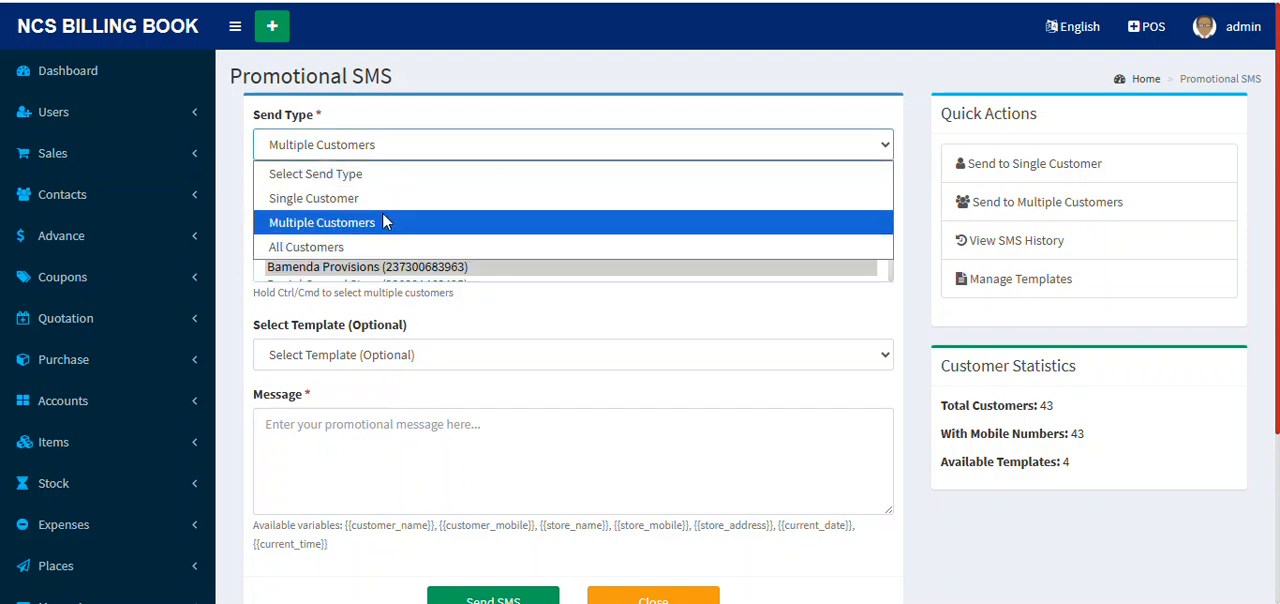
left_click(358, 241)
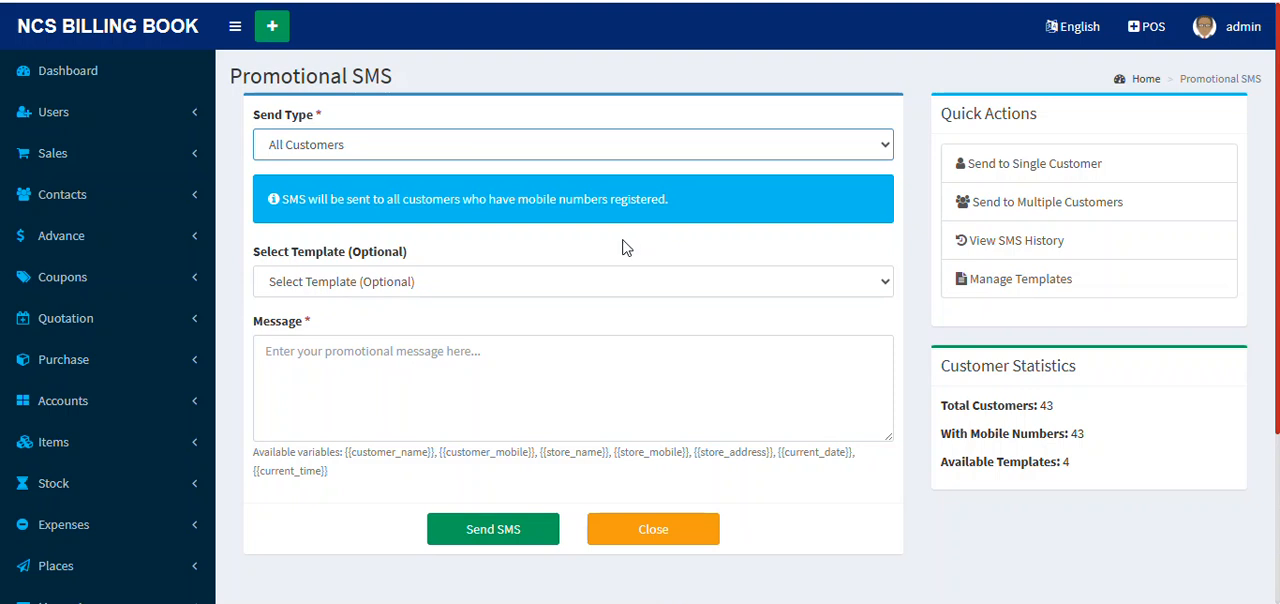
left_click(445, 287)
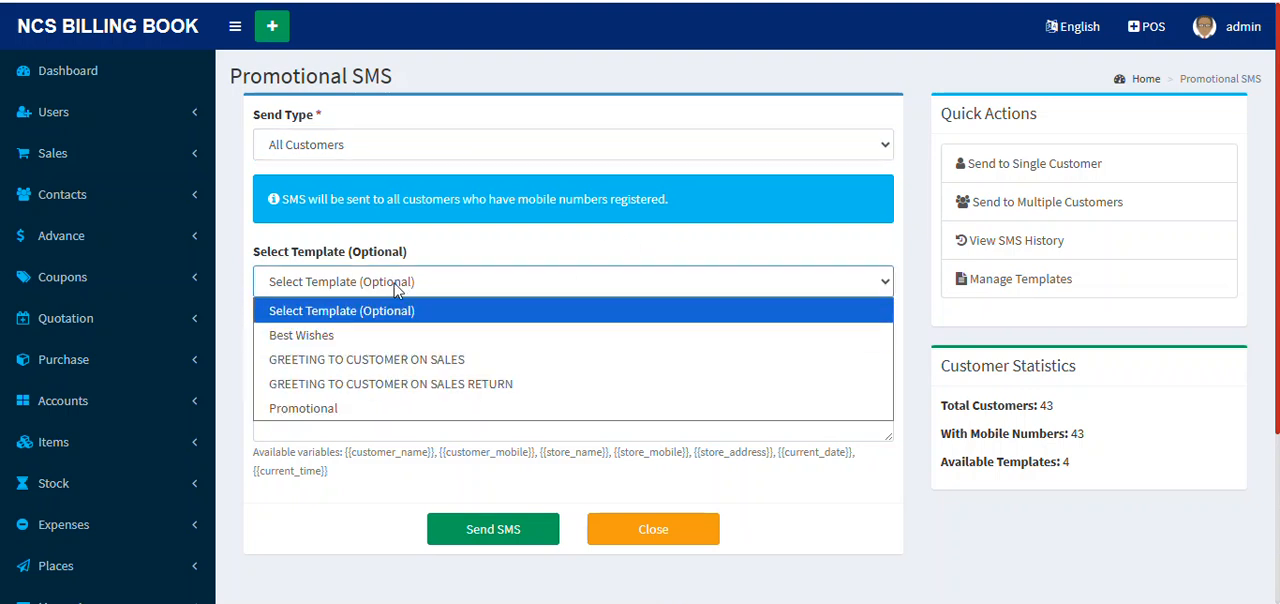
left_click(355, 342)
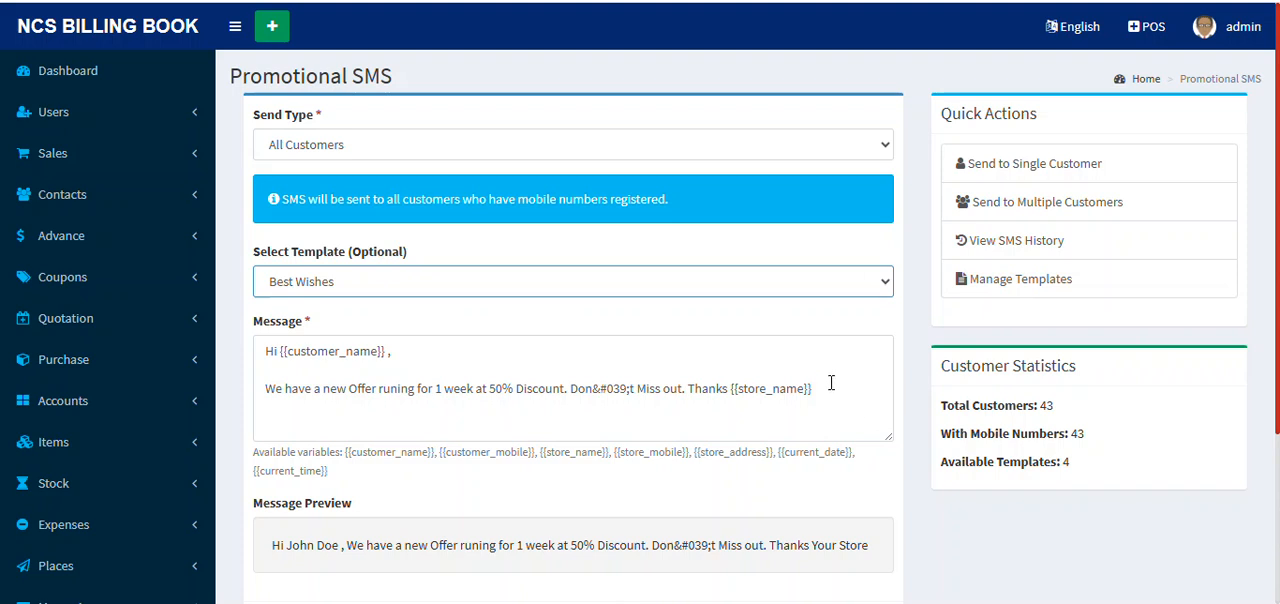
scroll(831, 383, "down", 3)
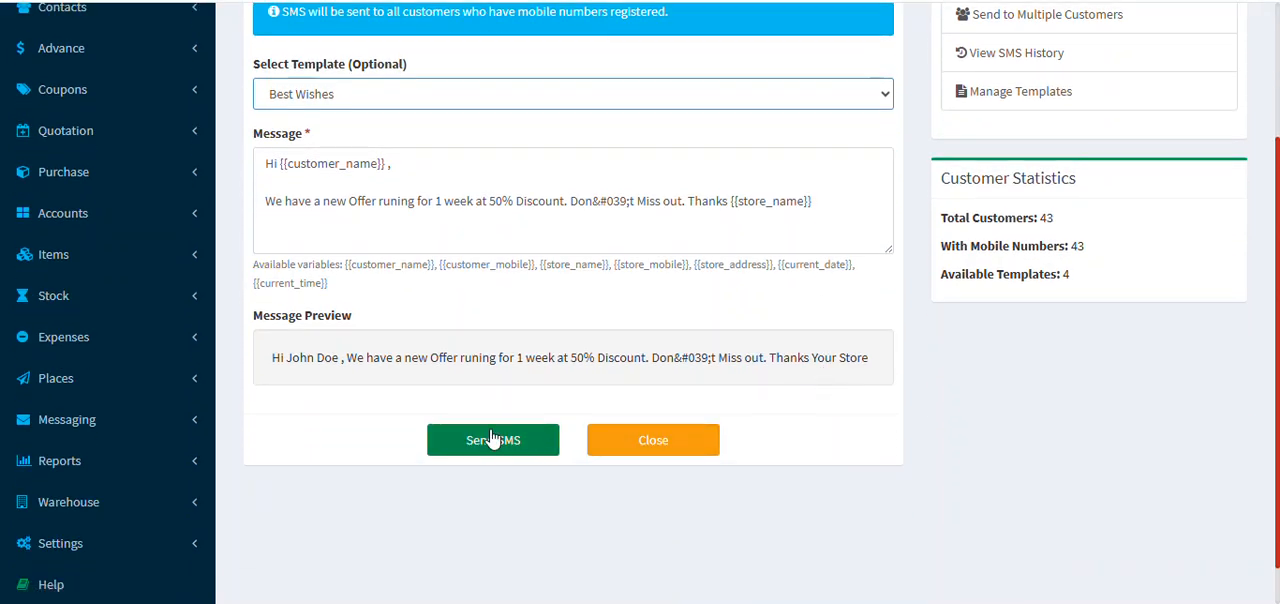
scroll(592, 318, "up", 3)
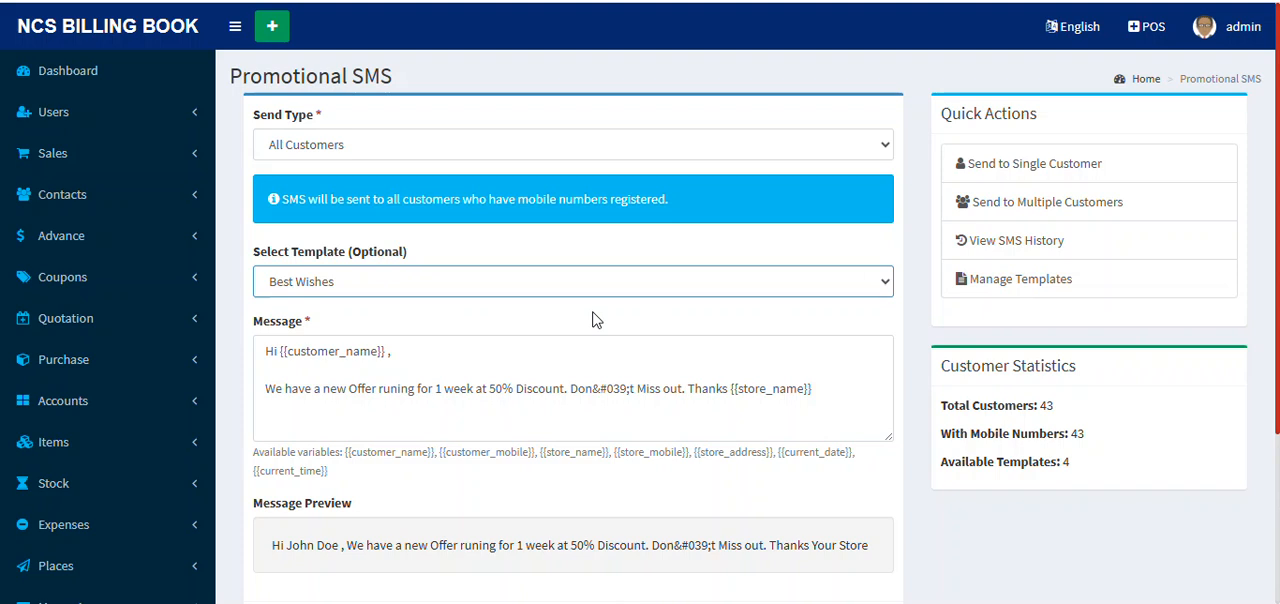
scroll(323, 366, "down", 3)
scroll(412, 333, "up", 3)
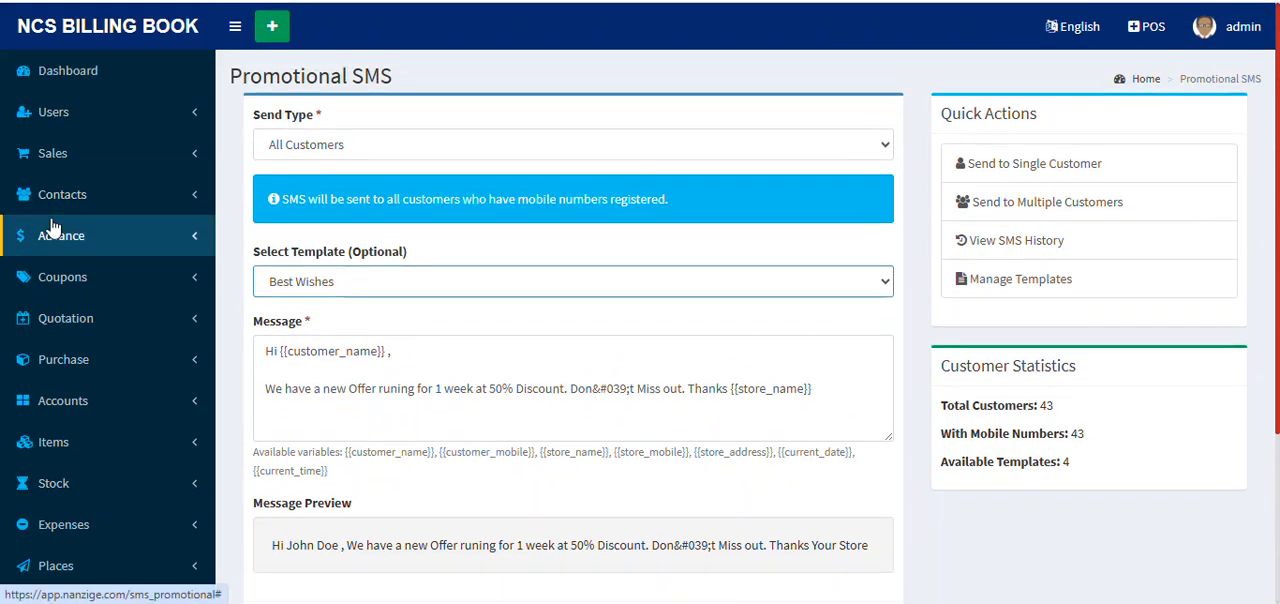
Step: Leave the promotional SMS form and open the list of recorded expenses
scroll(60, 220, "down", 3)
scroll(115, 296, "up", 1)
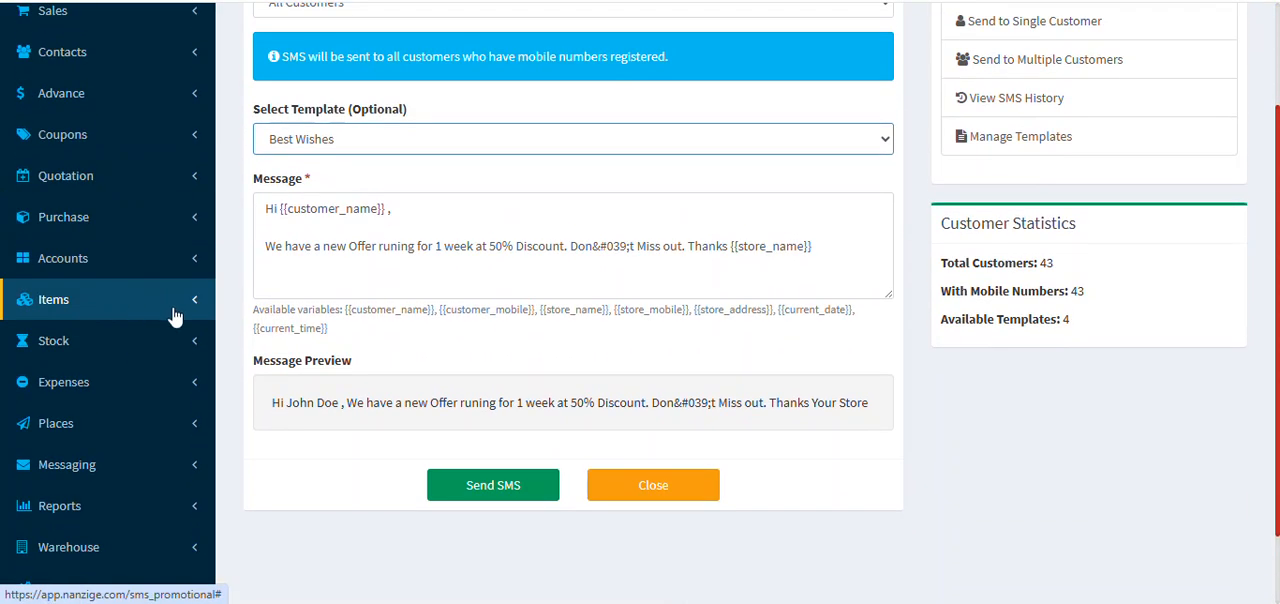
scroll(160, 345, "down", 1)
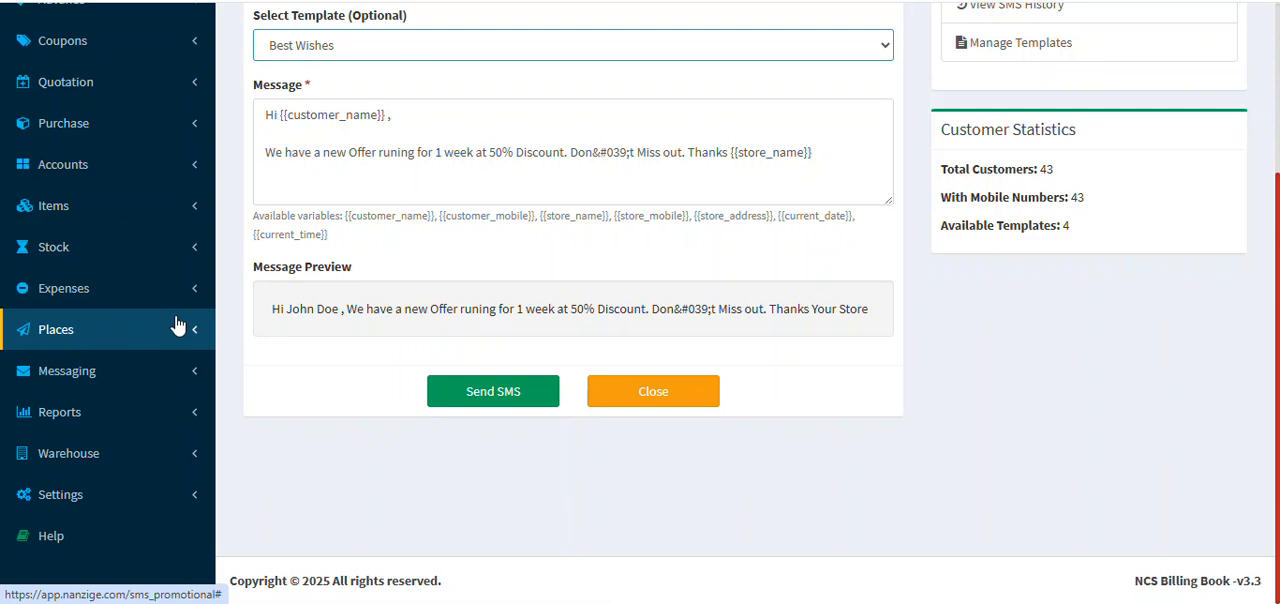
left_click(177, 330)
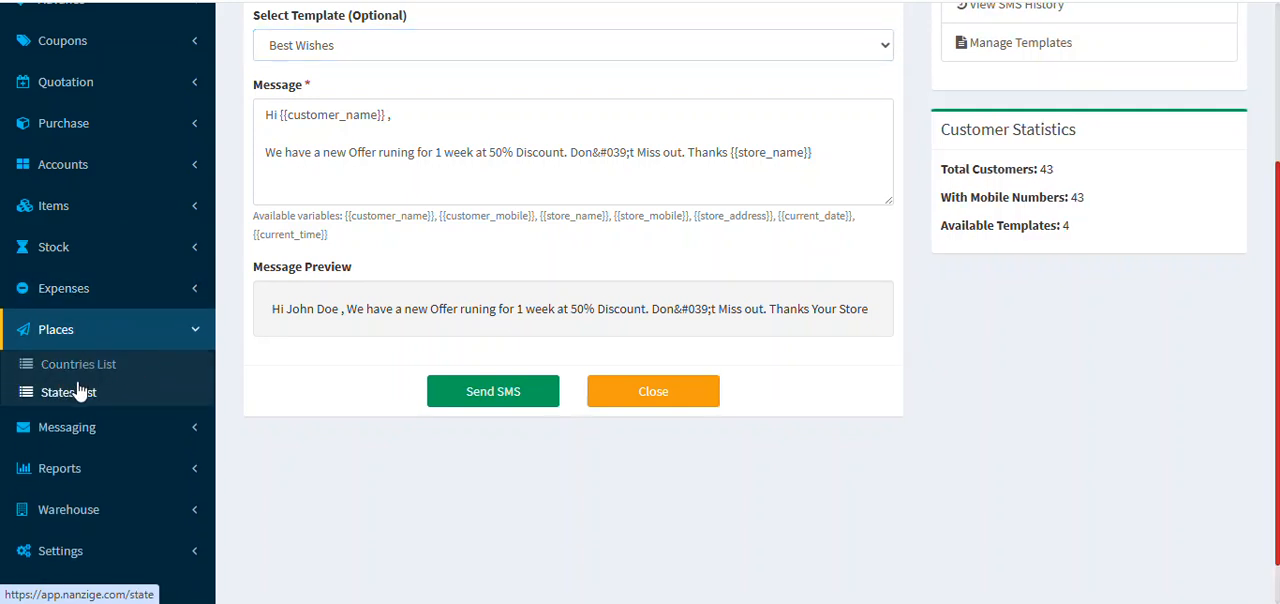
left_click(152, 302)
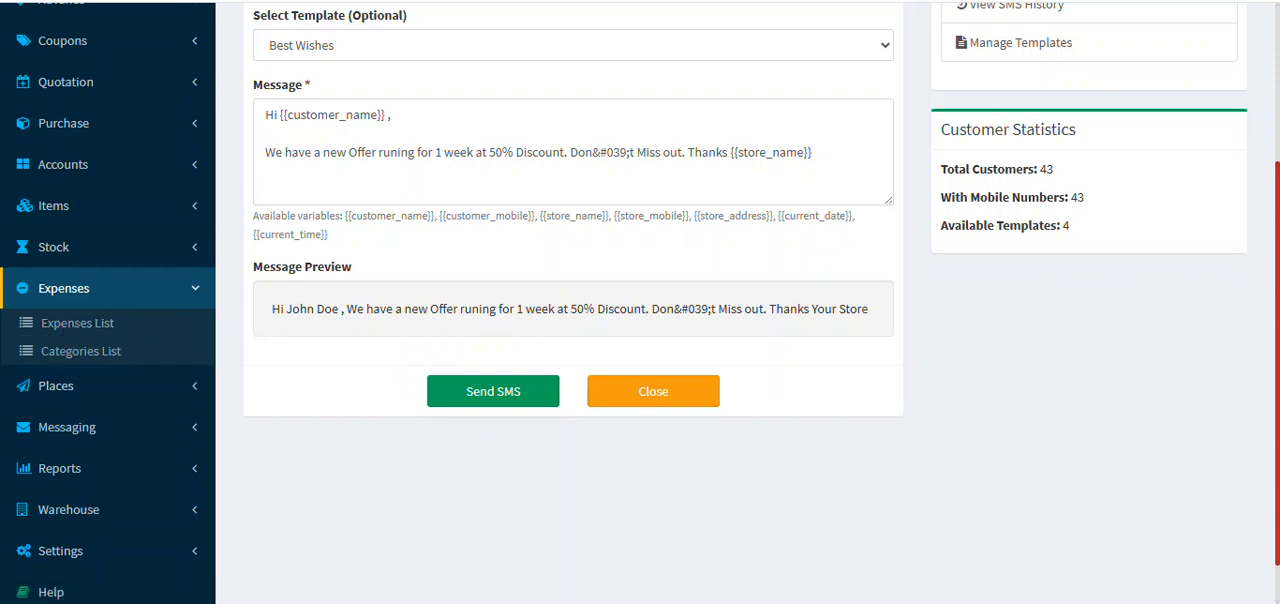
key("ctrl+Tab")
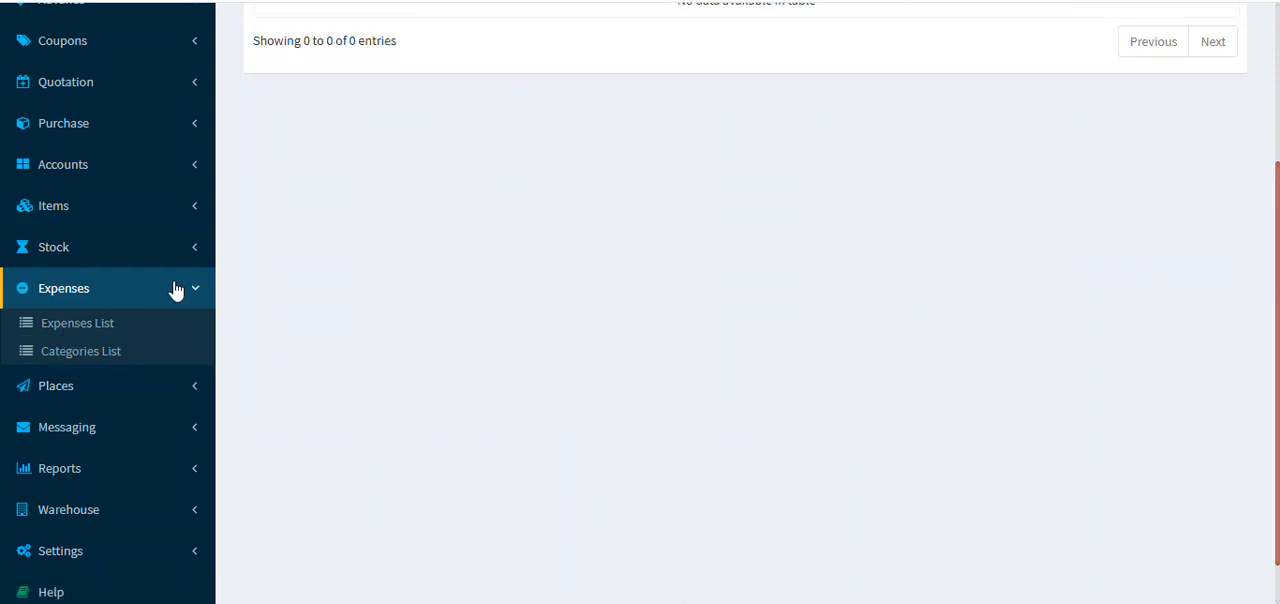
left_click(83, 331)
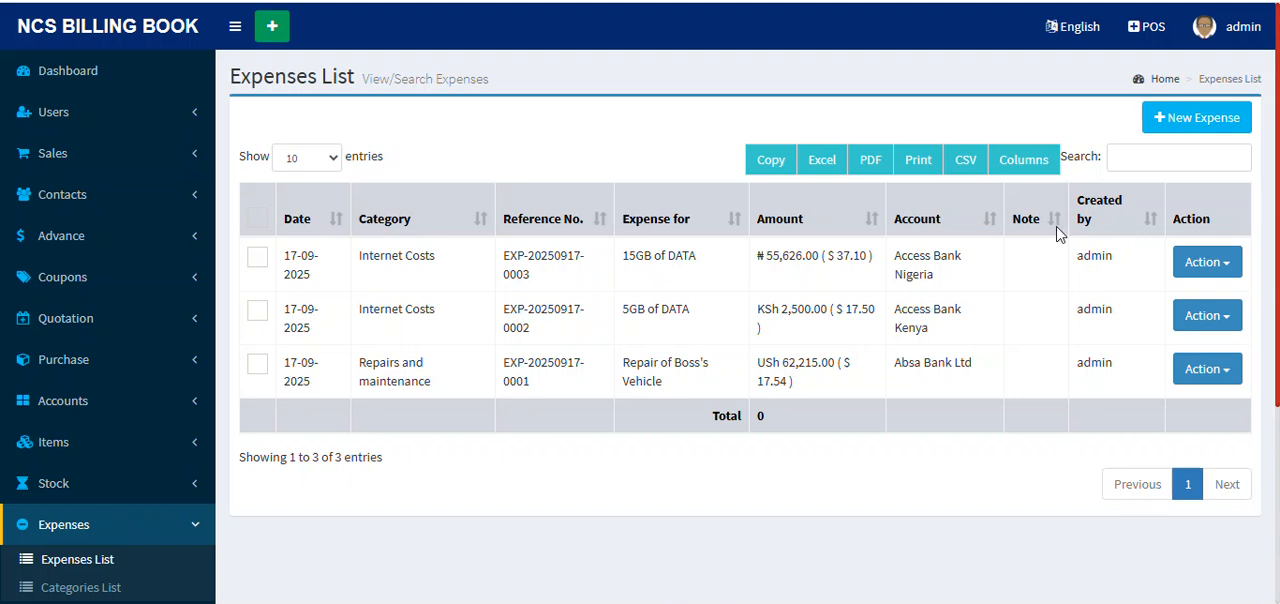
Step: Start a new expense in the Internet Costs category for 5GB of DATA, with Cash as the payment type
left_click(1209, 125)
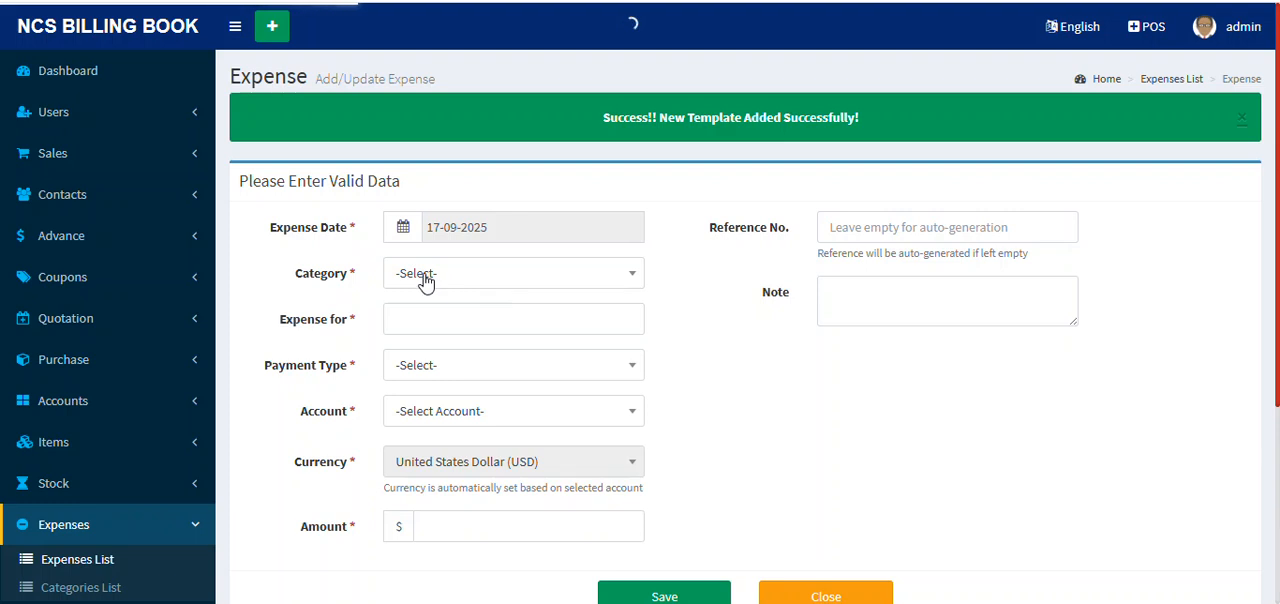
left_click(532, 281)
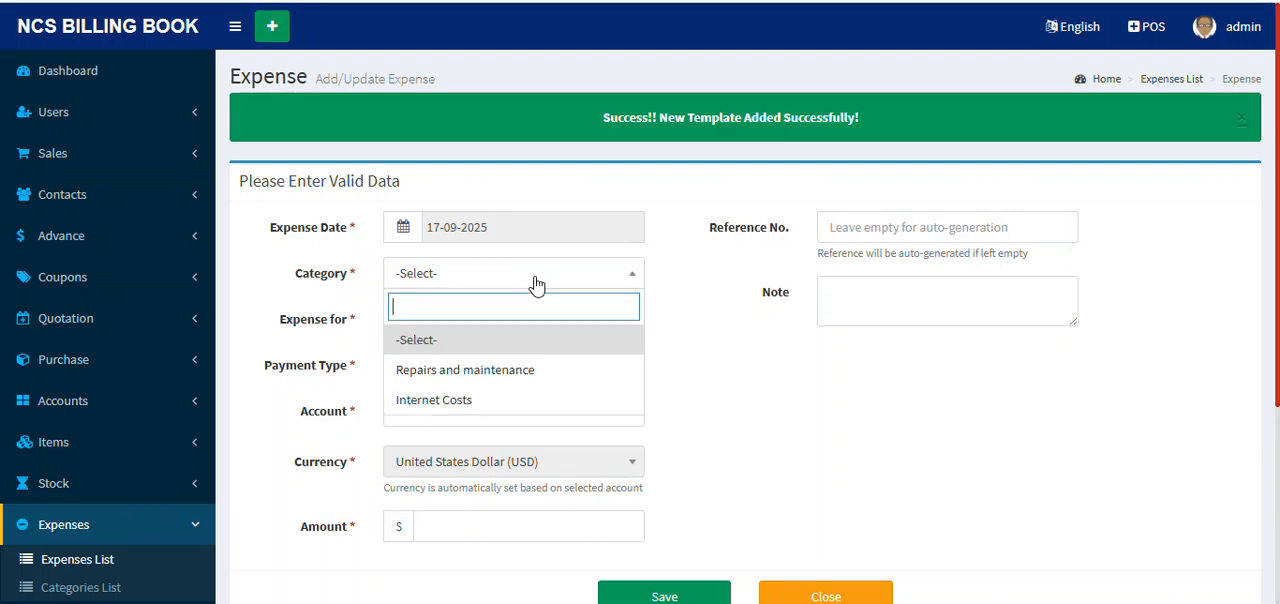
left_click(505, 400)
left_click(449, 316)
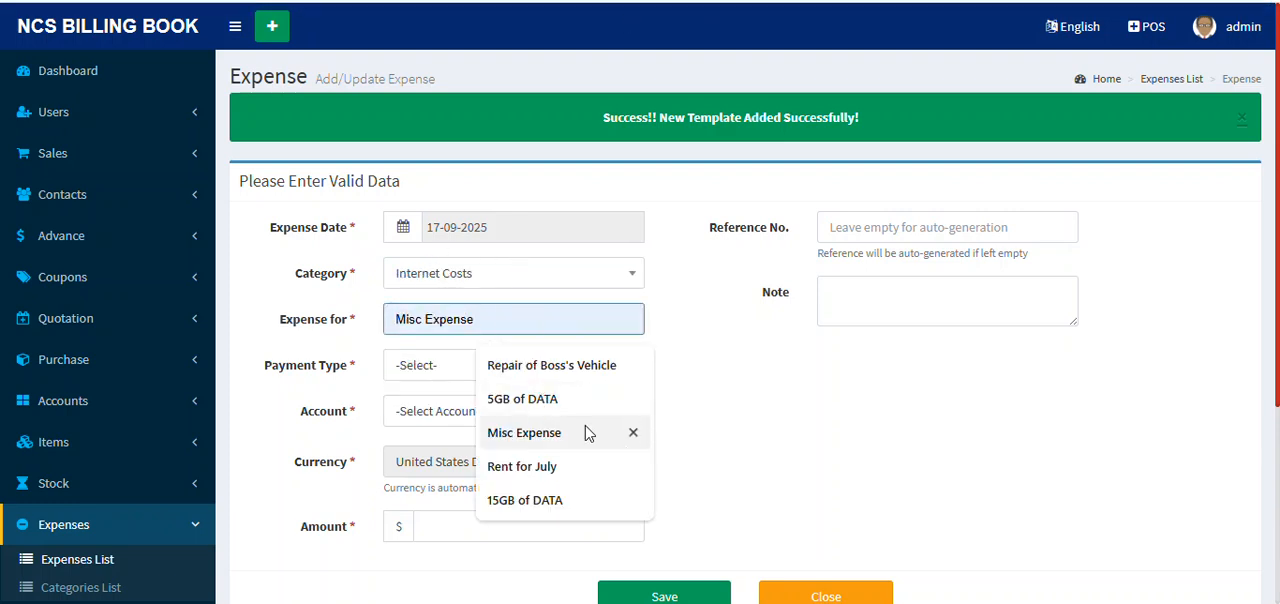
left_click(555, 400)
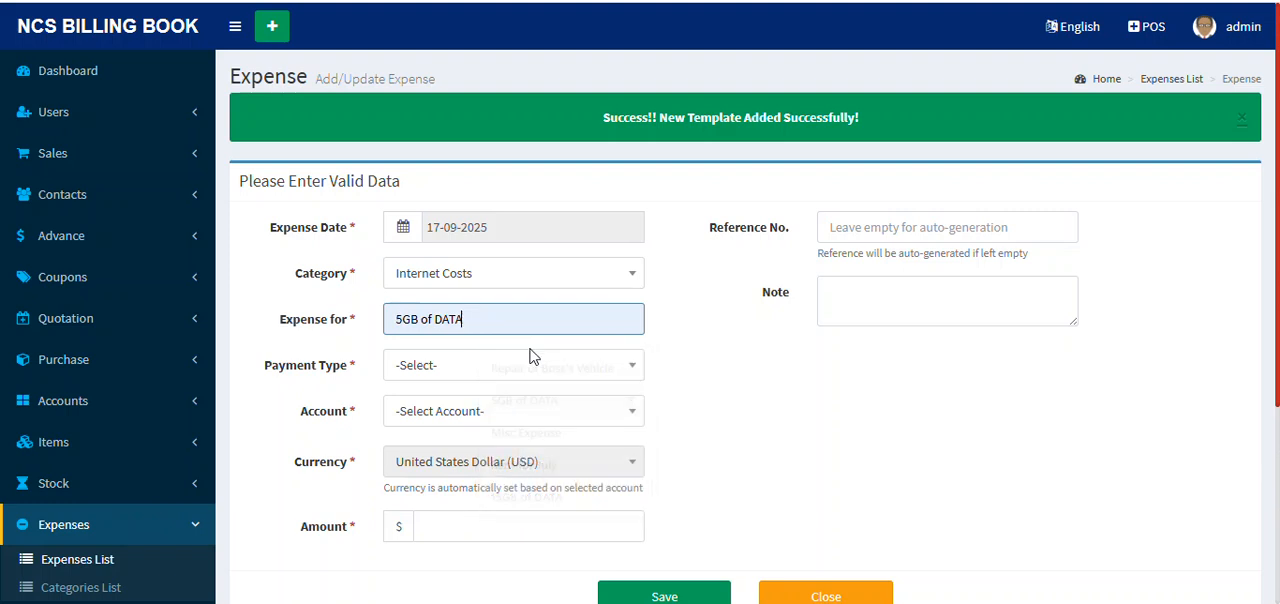
left_click(449, 364)
left_click(450, 488)
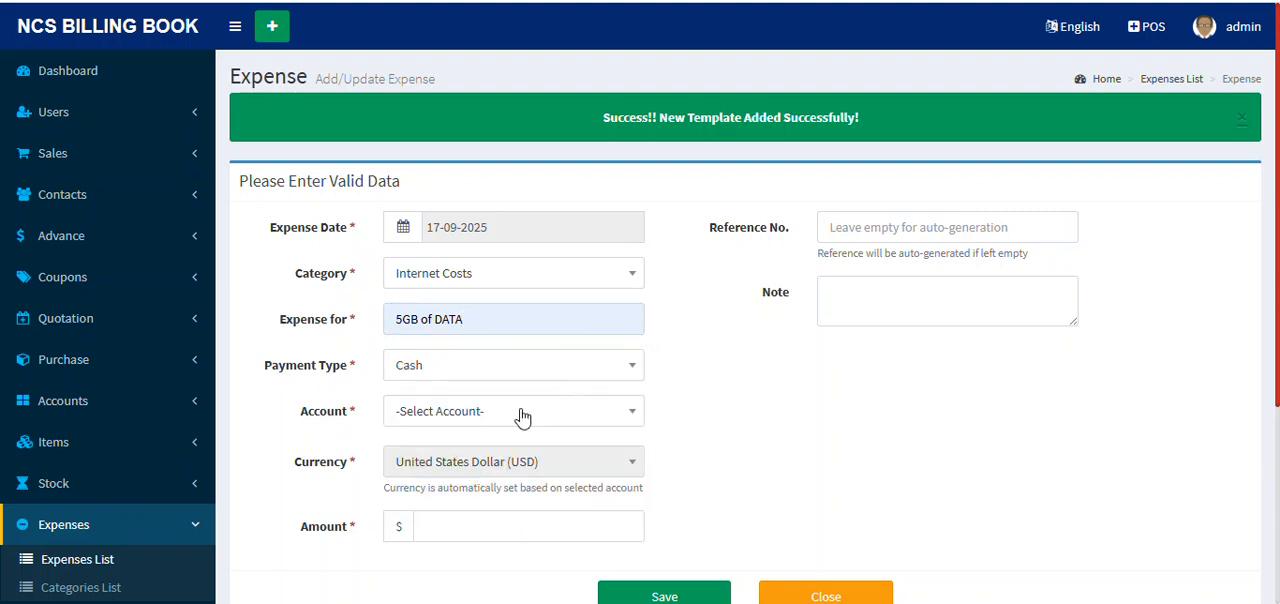
Step: Try the Access Bank Ghana (GHS) and Access Bank Zimbabwe (ZWL) accounts for the expense
left_click(522, 416)
scroll(534, 320, "down", 5)
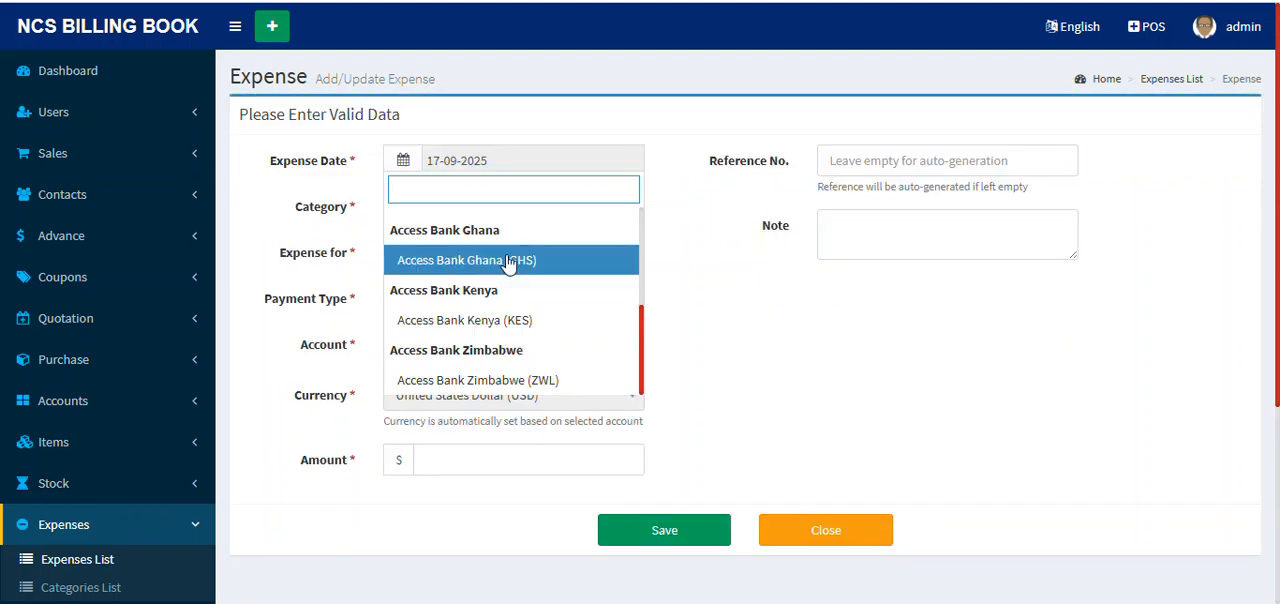
left_click(528, 262)
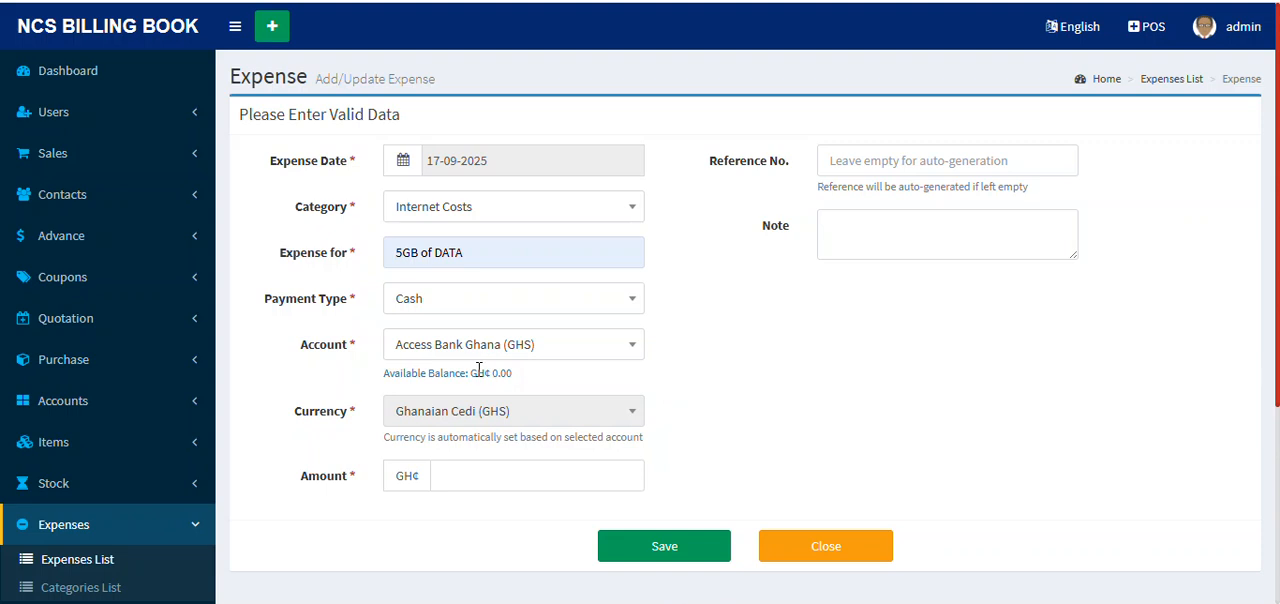
left_click(535, 348)
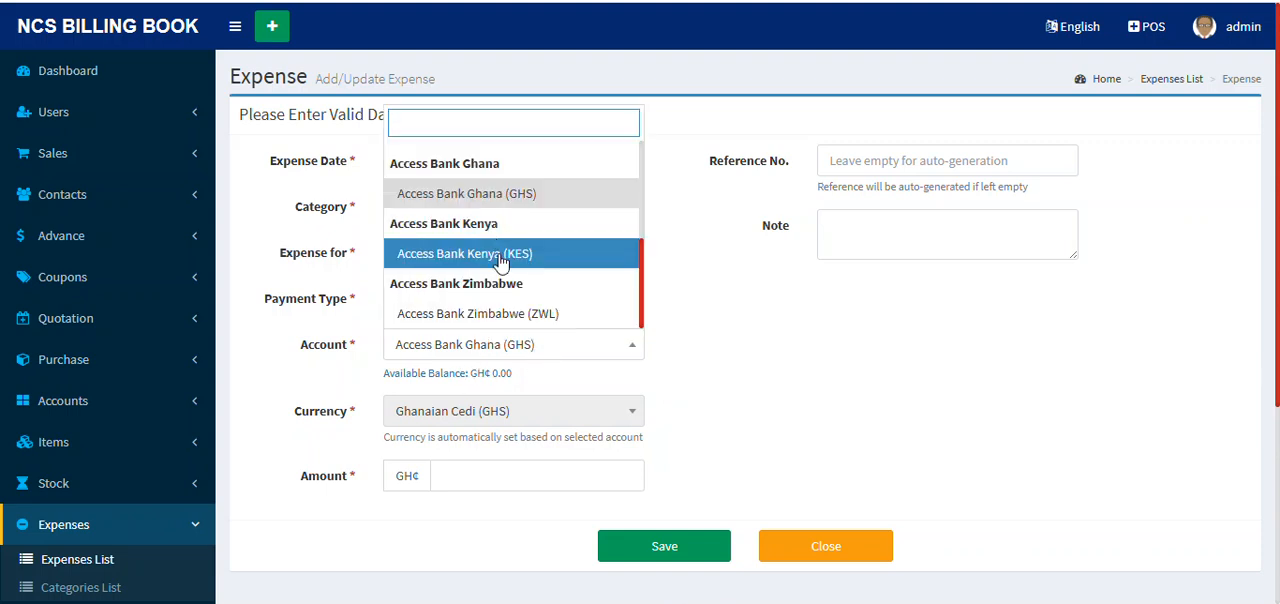
left_click(532, 314)
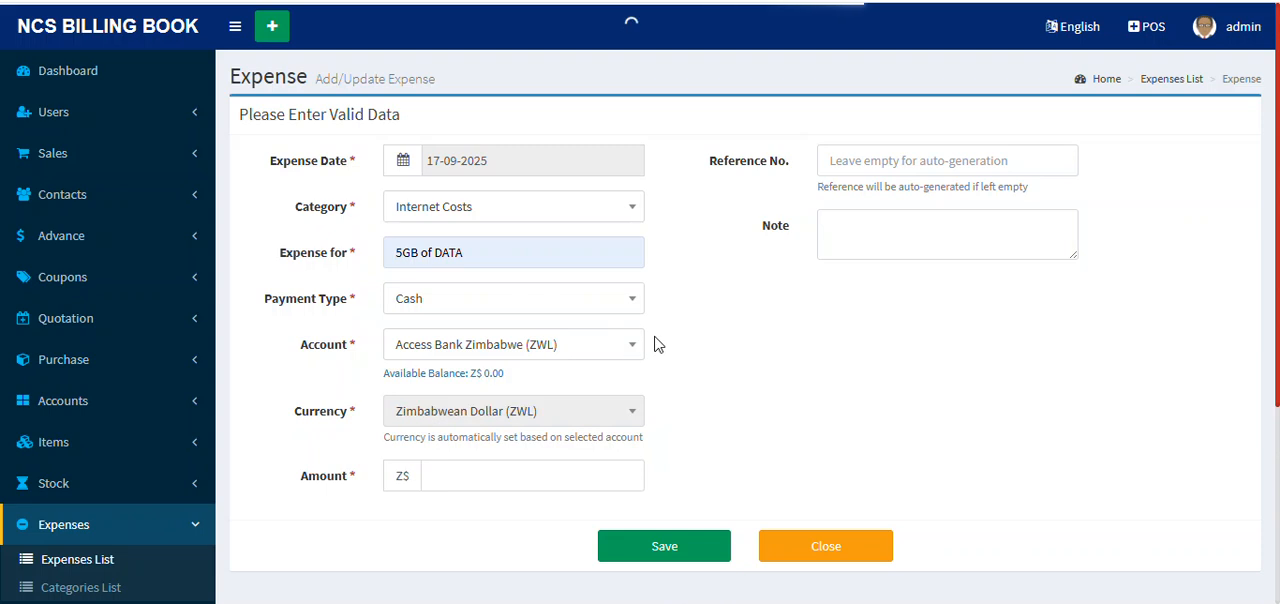
Step: Charge the expense to the Access Bank Kenya (KES) account, set the amount to 7500 and save it
left_click(566, 352)
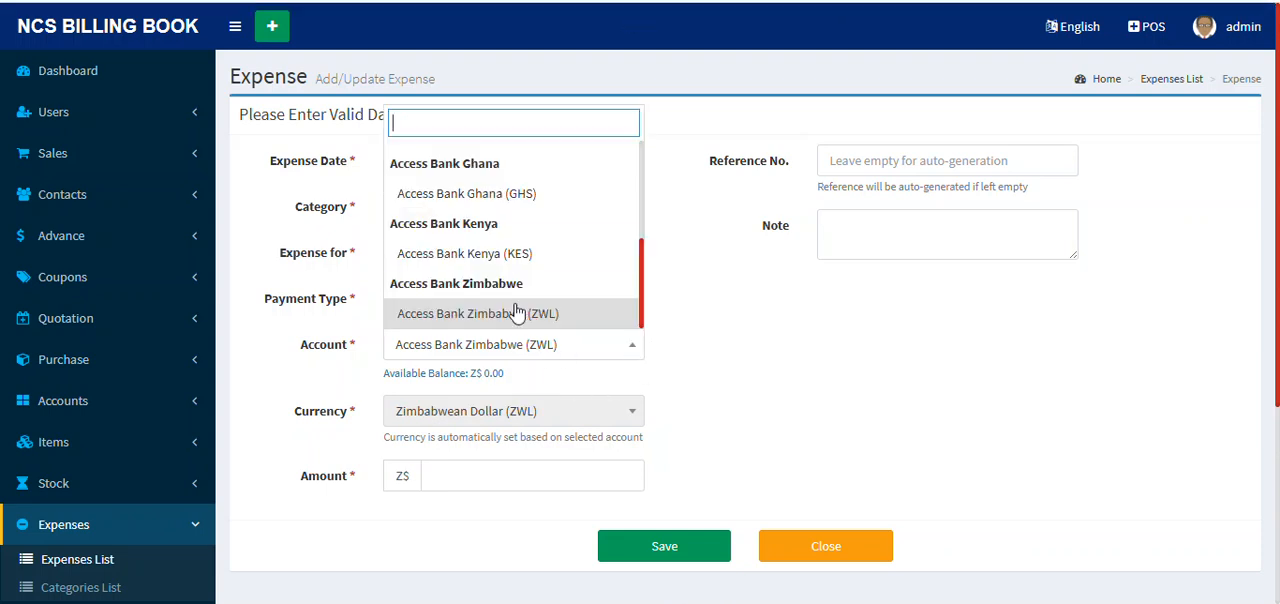
left_click(520, 254)
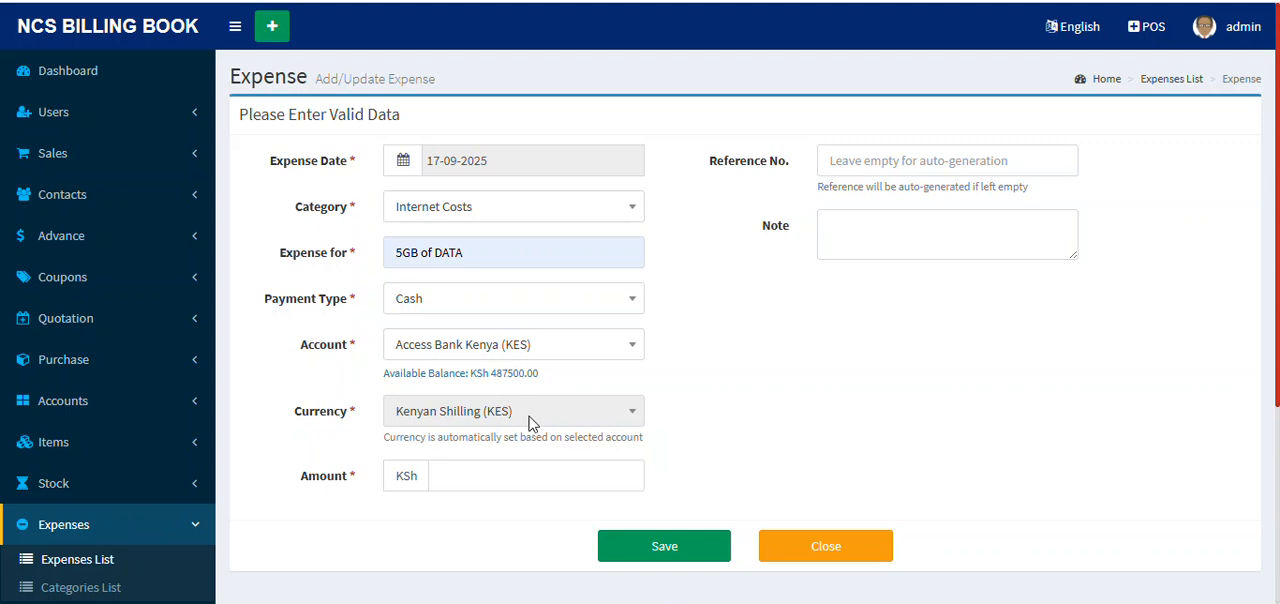
left_click(488, 473)
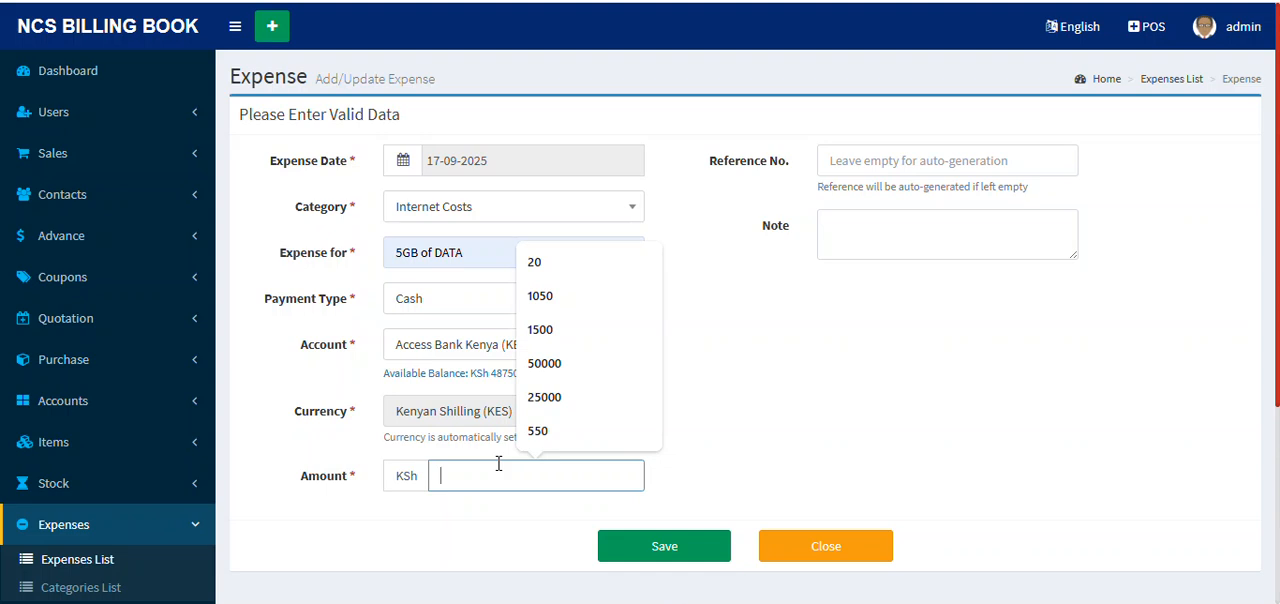
type("7500")
left_click(828, 430)
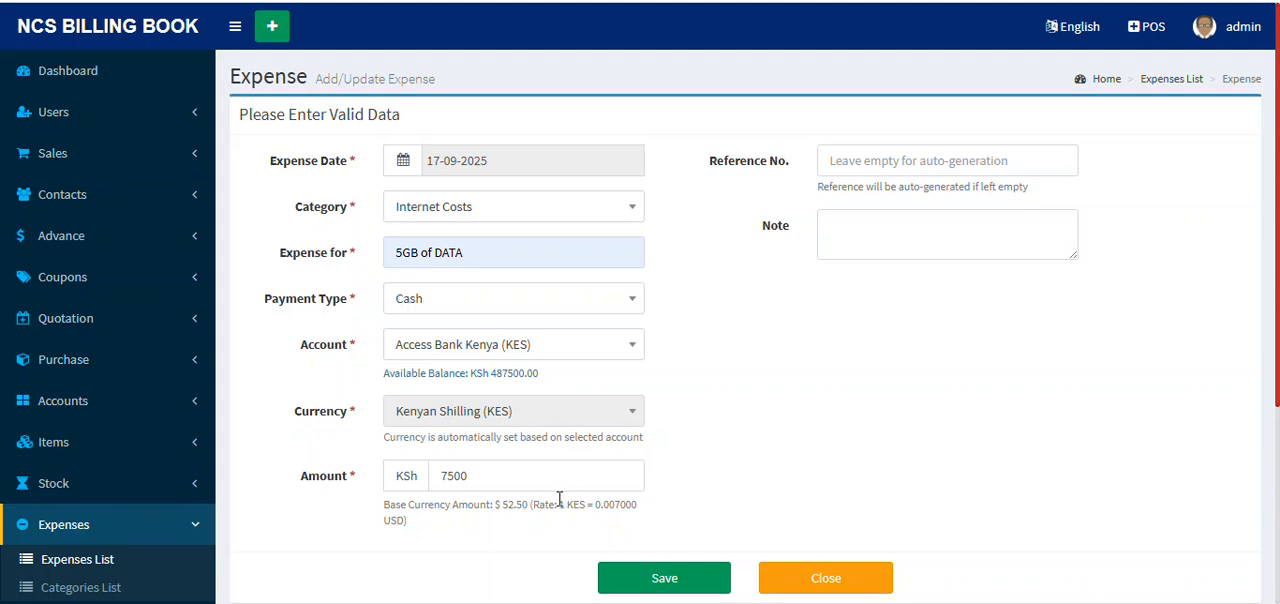
left_click(665, 580)
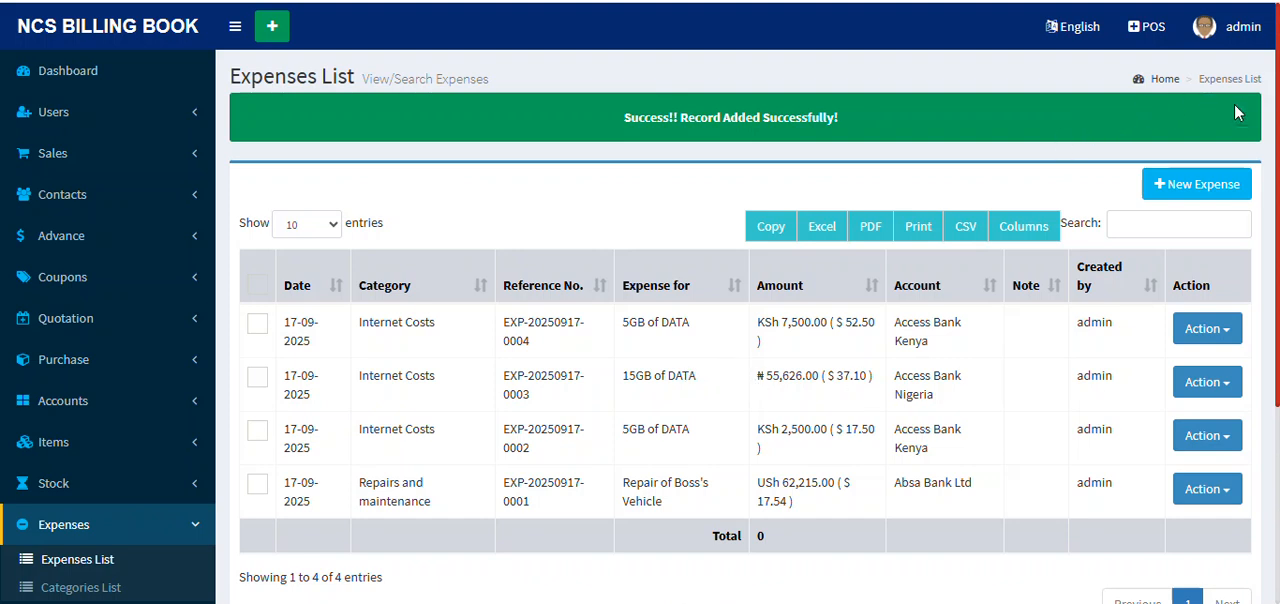
Step: Look over the updated expenses list and open the bulk stock level form for items
scroll(115, 441, "down", 3)
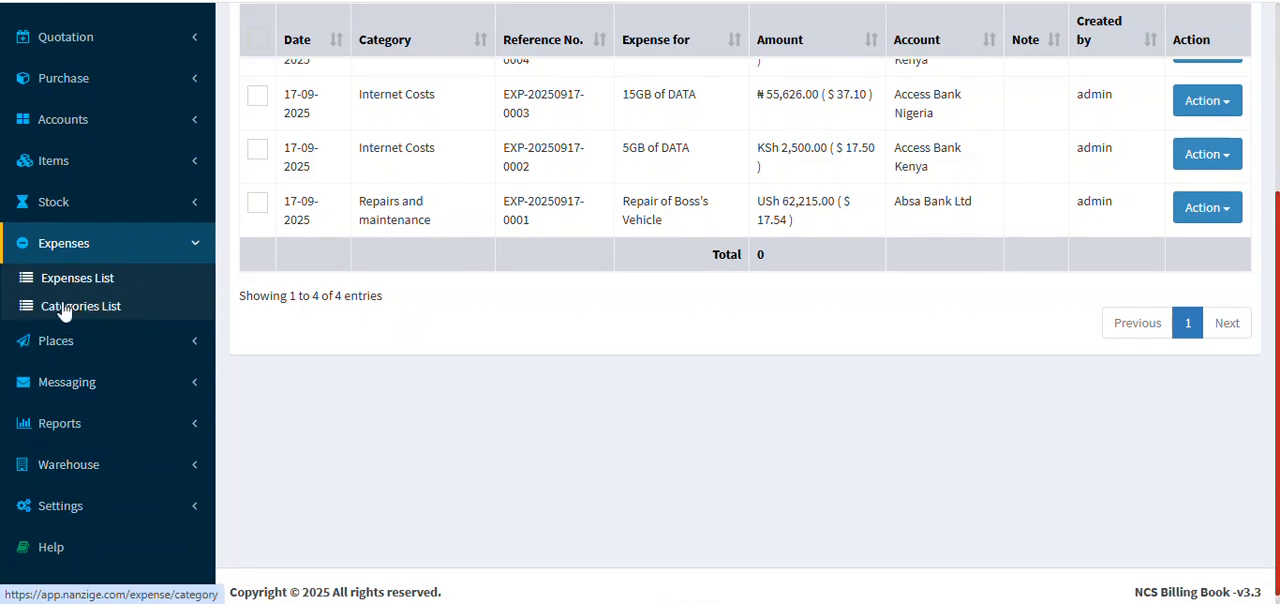
scroll(149, 251, "up", 2)
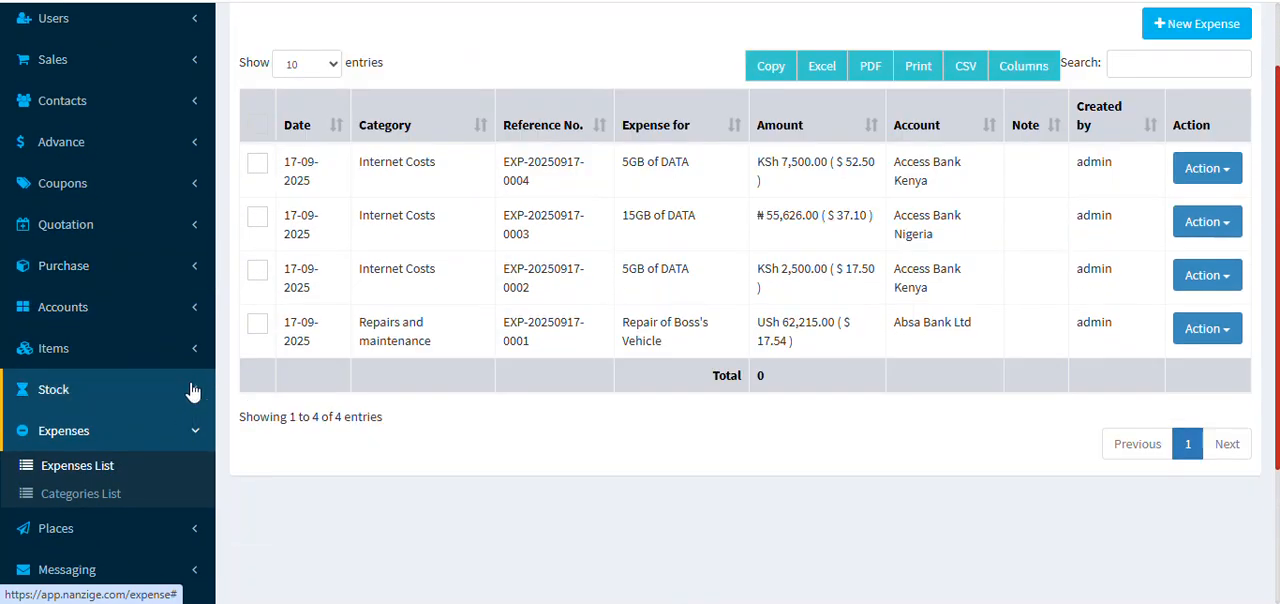
left_click(193, 391)
left_click(172, 345)
scroll(178, 337, "down", 3)
scroll(180, 337, "up", 1)
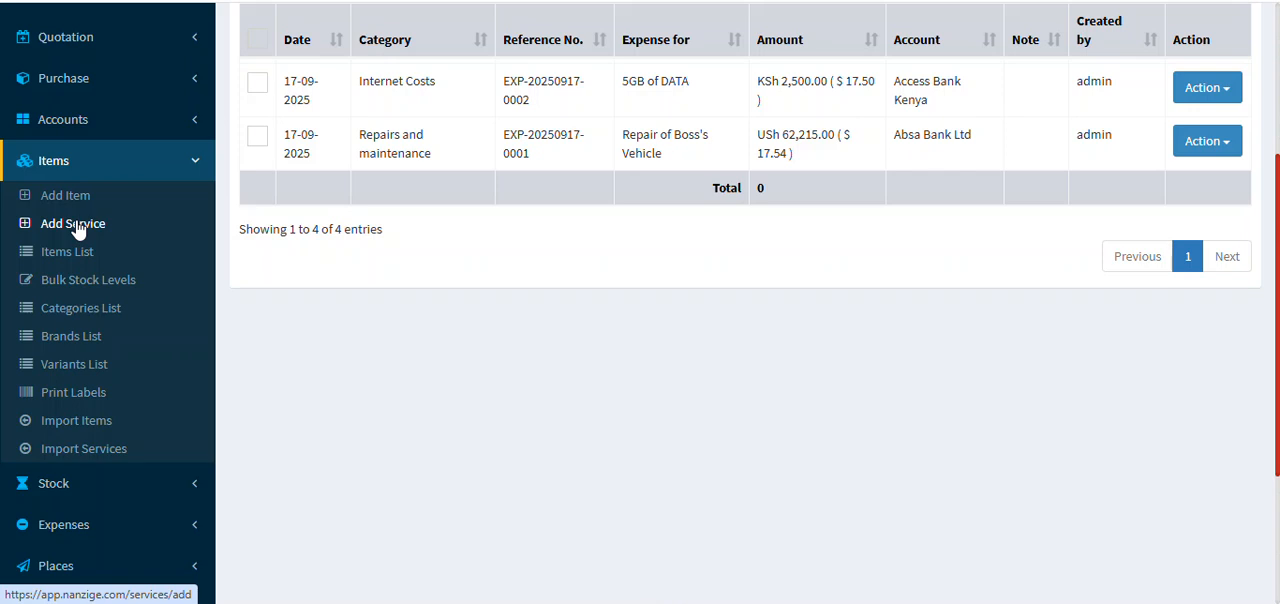
left_click(106, 277)
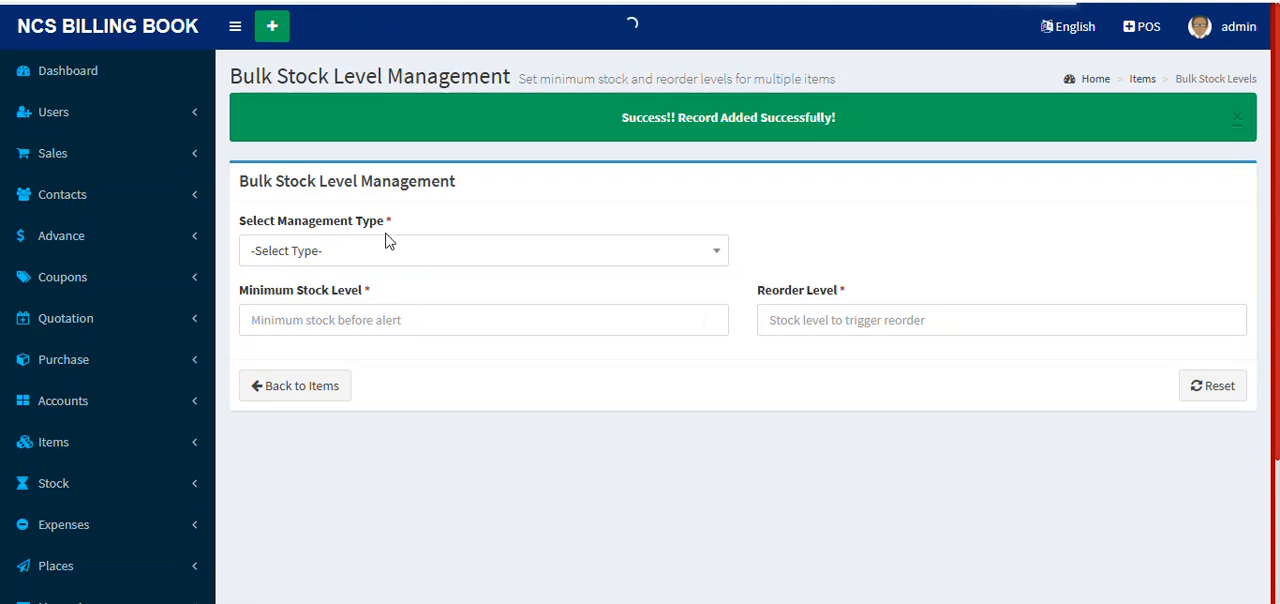
Step: Try the Individual Item management type with Nutella 350g, followed by the All Items type
left_click(407, 258)
left_click(392, 347)
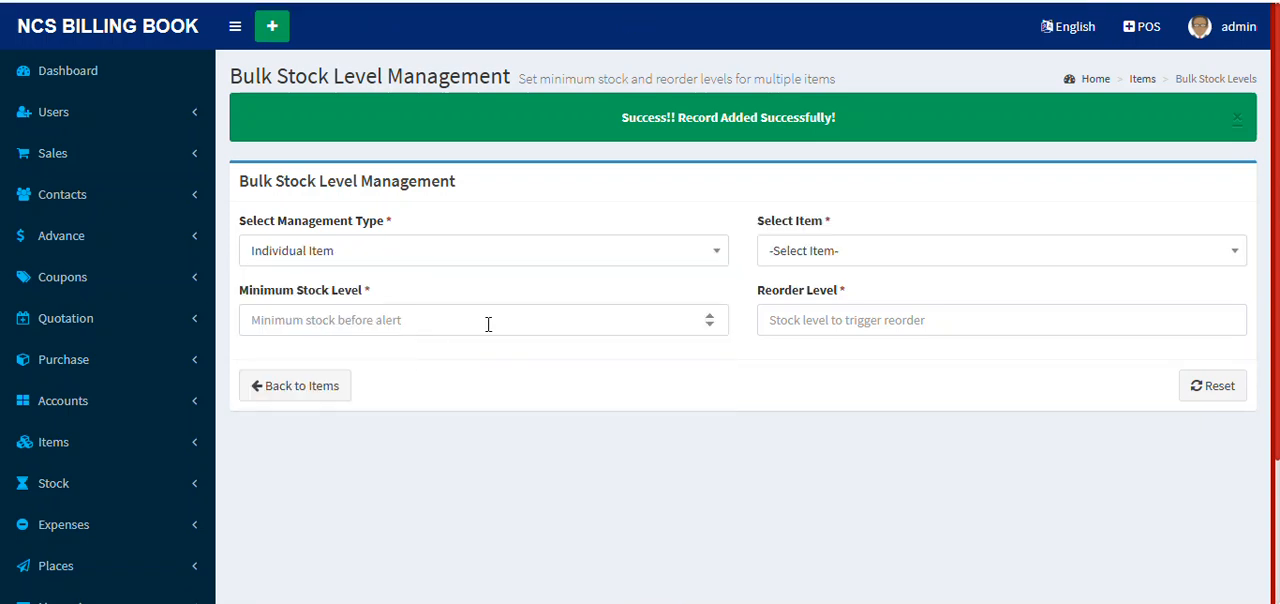
left_click(815, 256)
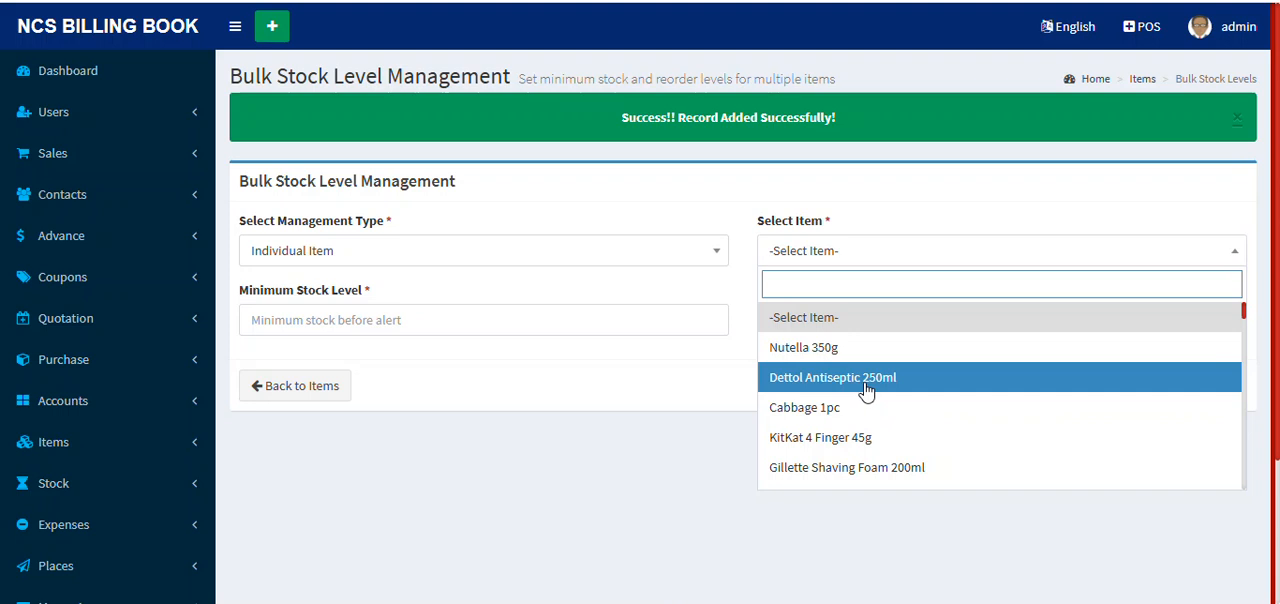
left_click(891, 365)
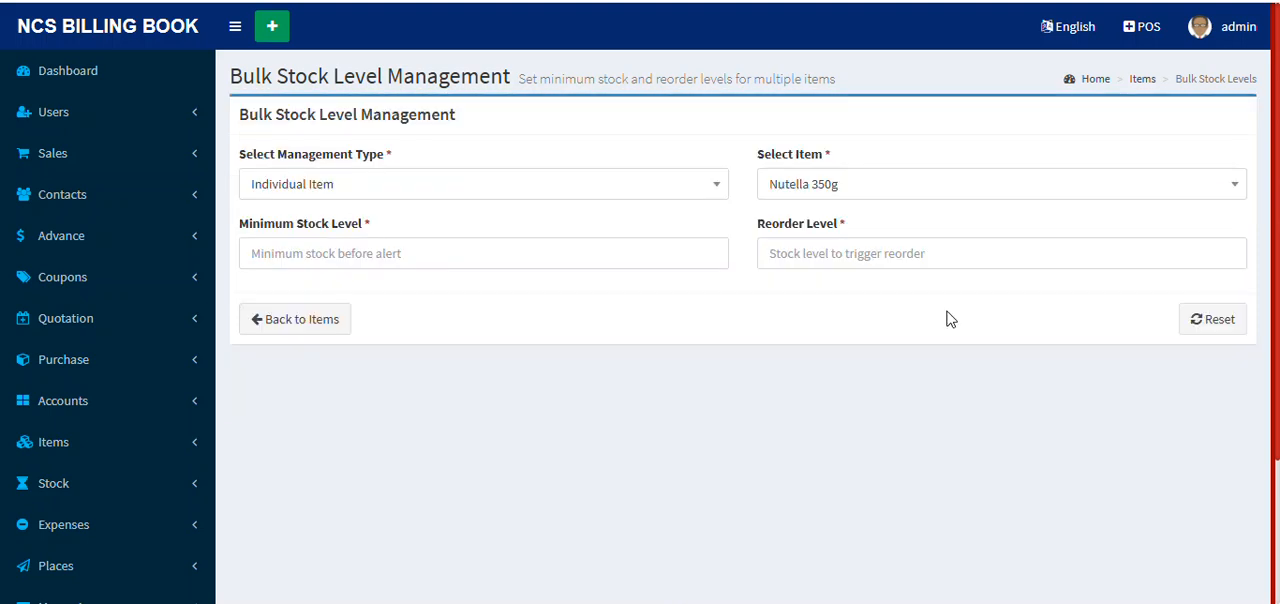
left_click(417, 190)
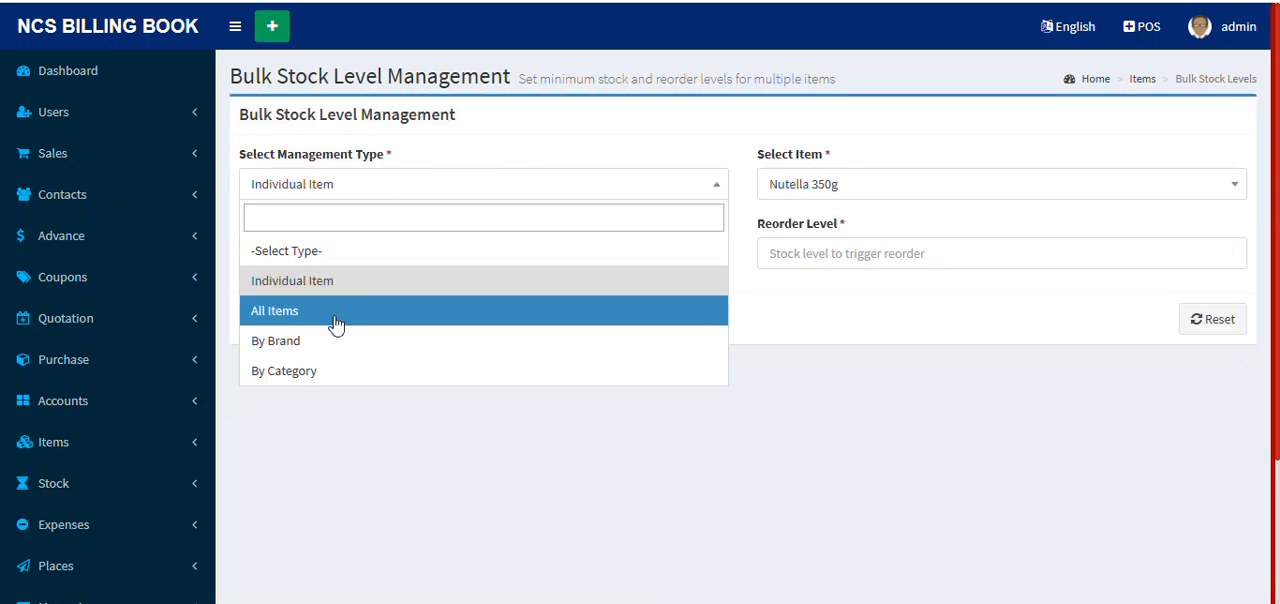
left_click(337, 312)
Step: Manage stock levels By Brand for GlobalMart, with a minimum stock level of 5 and a reorder level of 10
left_click(357, 181)
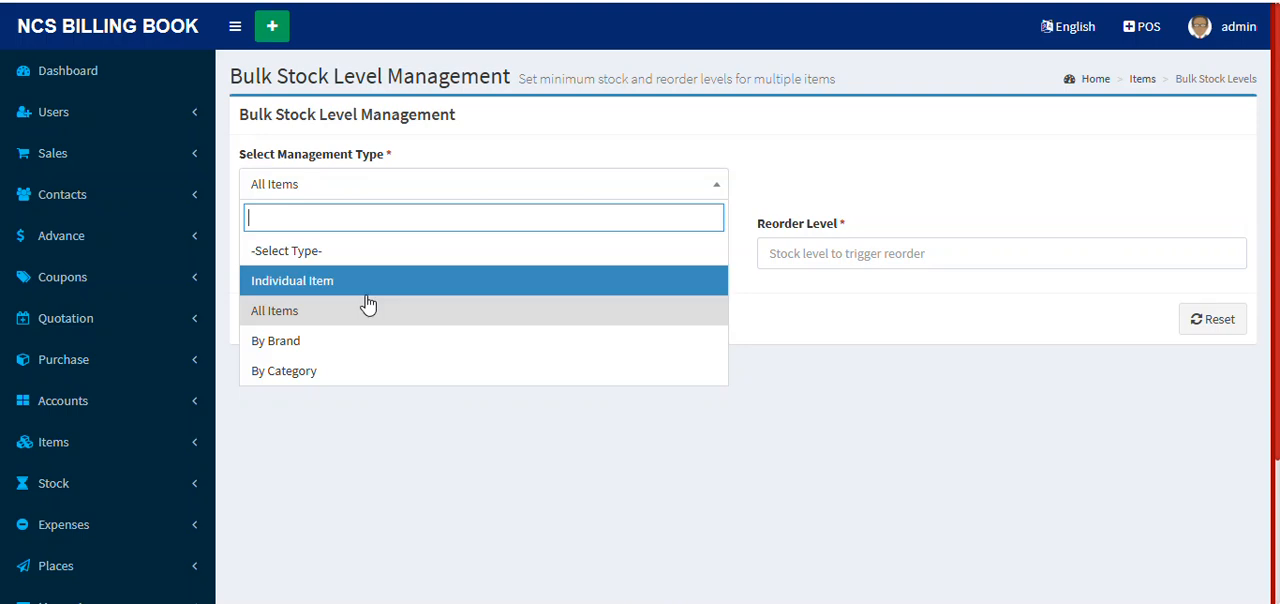
left_click(386, 342)
left_click(856, 184)
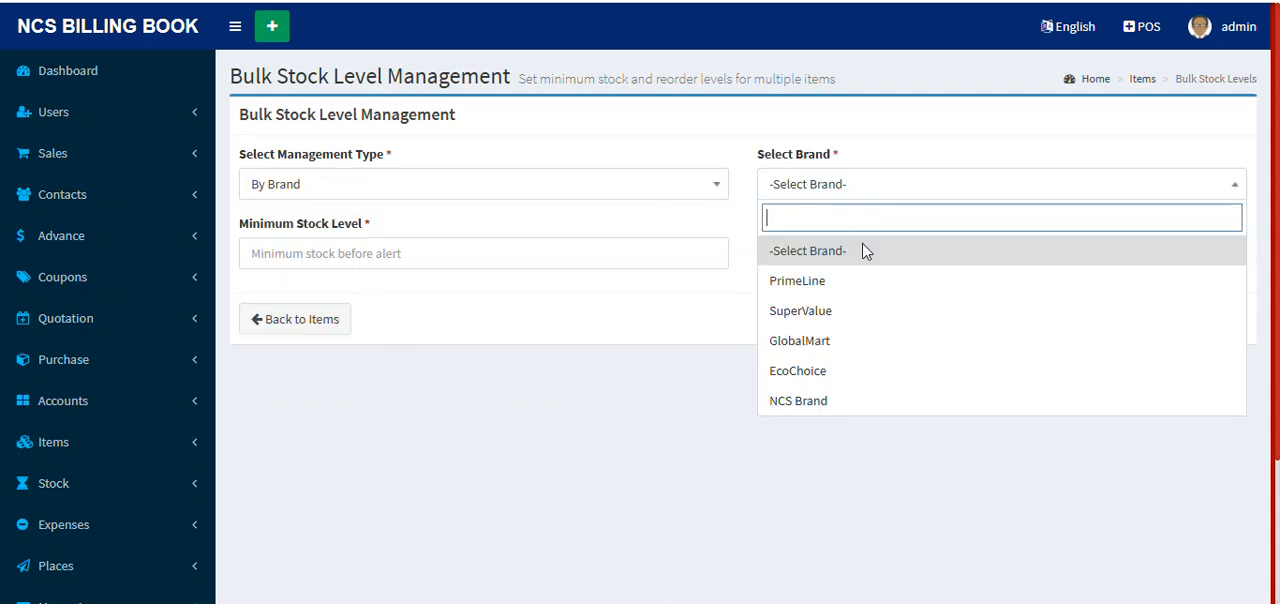
left_click(863, 343)
left_click(359, 266)
type("5")
left_click(932, 256)
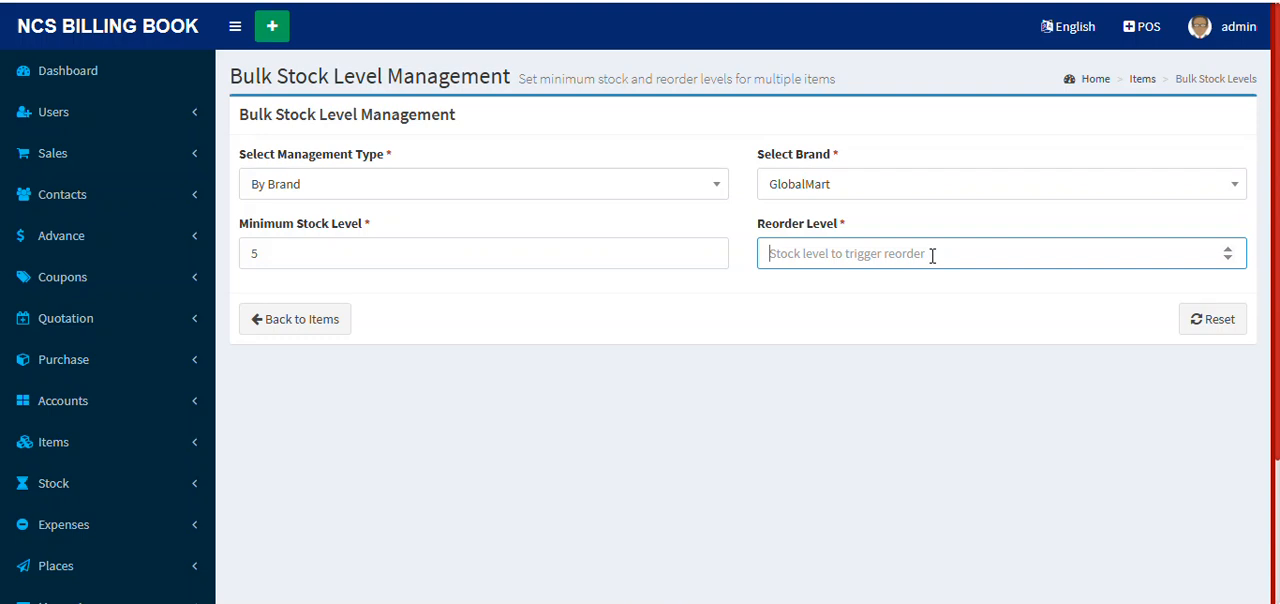
type("10")
Step: Preview the GlobalMart items affected by the stock level change and review their current and new levels
left_click(300, 322)
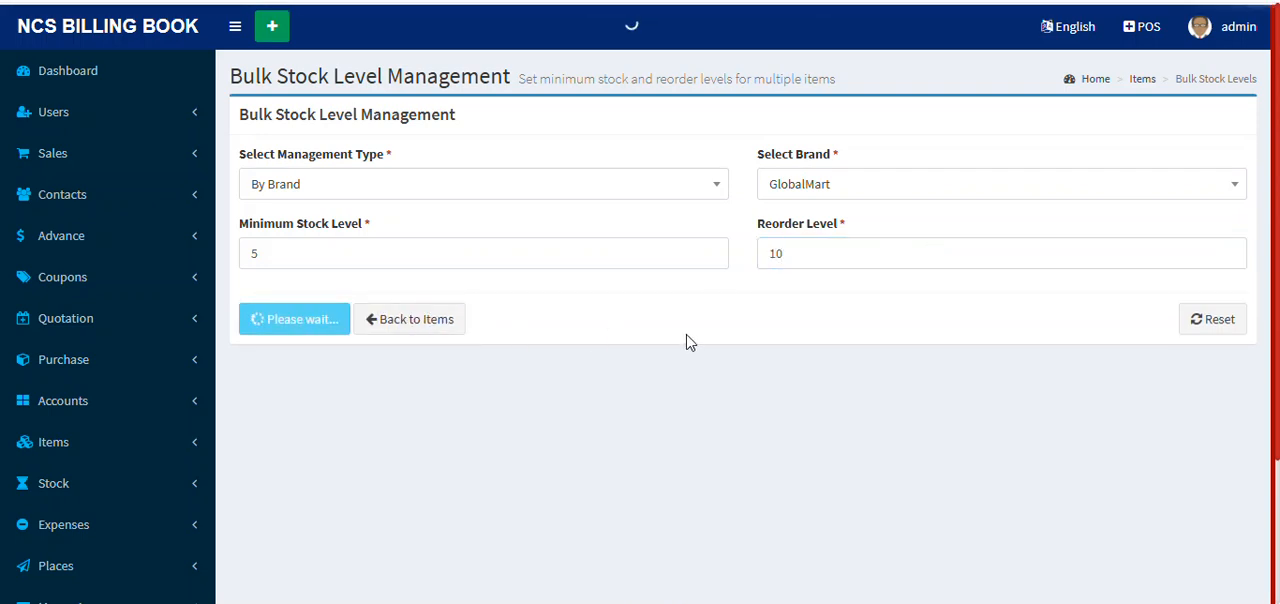
scroll(775, 346, "down", 3)
scroll(840, 345, "up", 2)
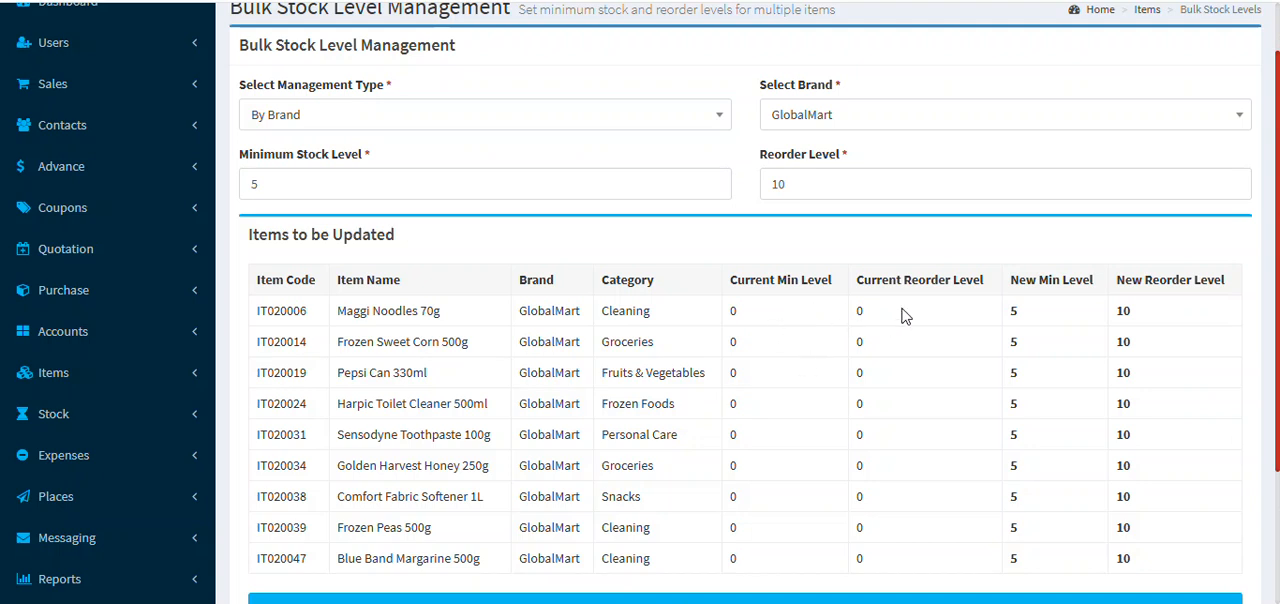
scroll(870, 390, "down", 1)
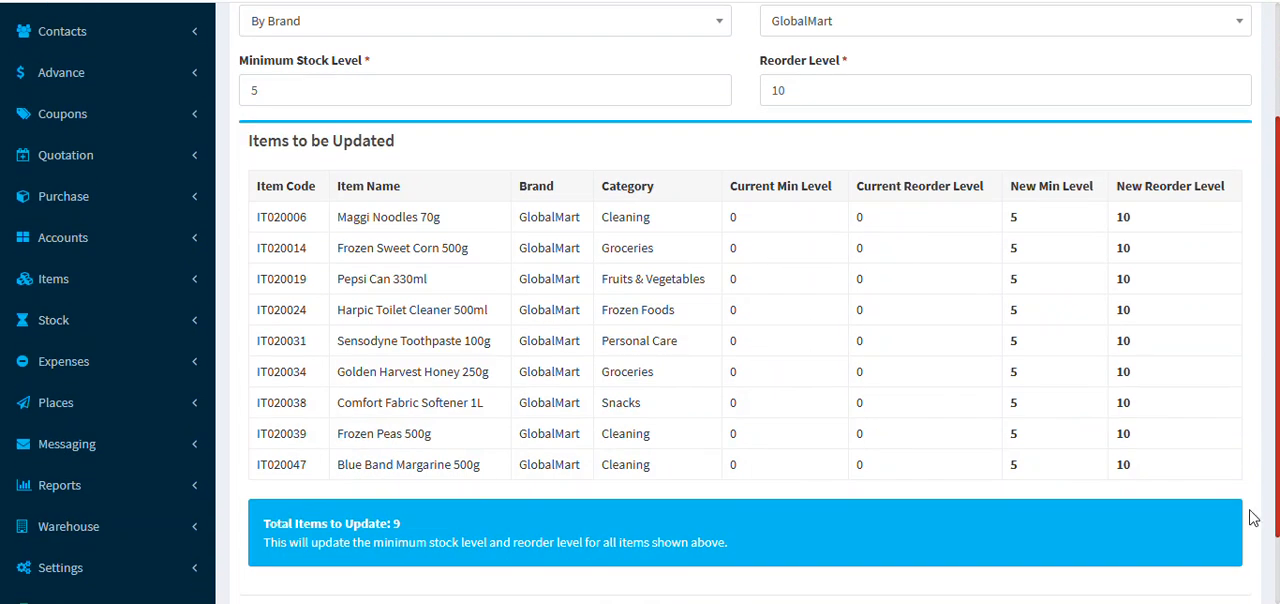
scroll(491, 463, "down", 1)
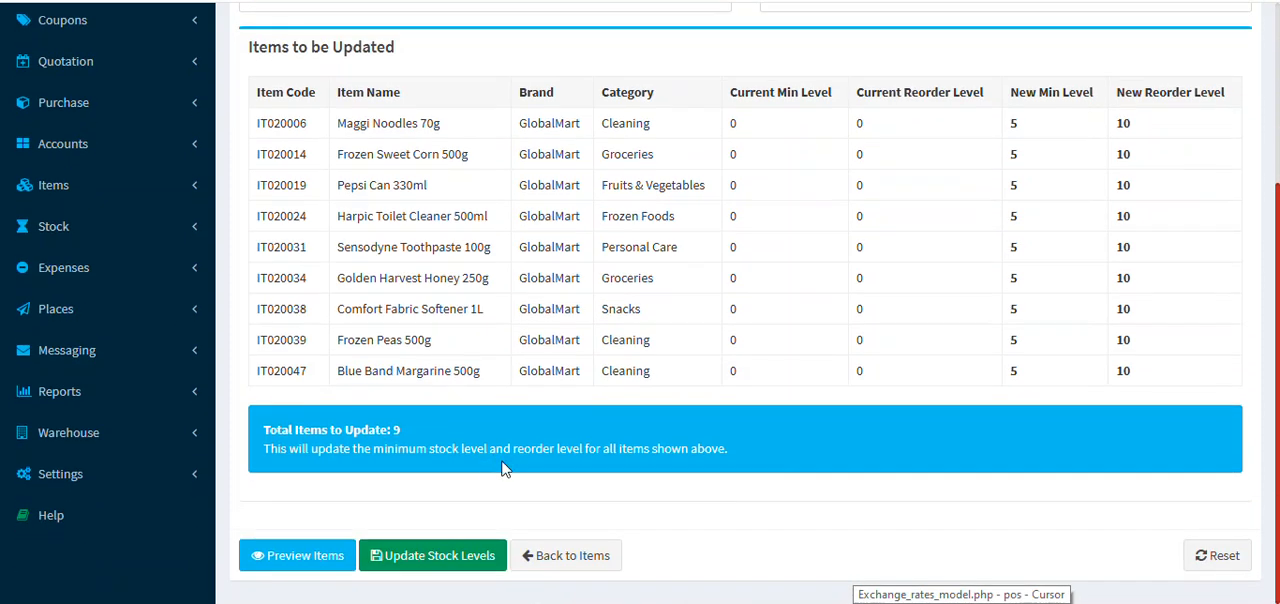
Step: Update the stock levels for the previewed GlobalMart items and confirm the change
left_click(416, 560)
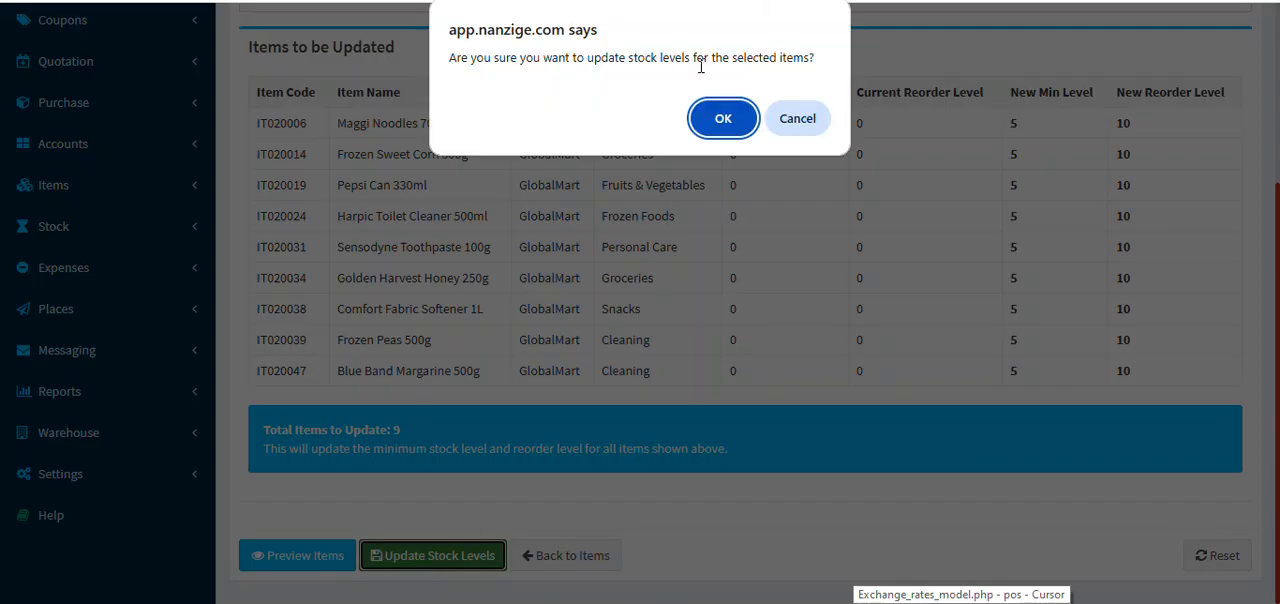
left_click(722, 120)
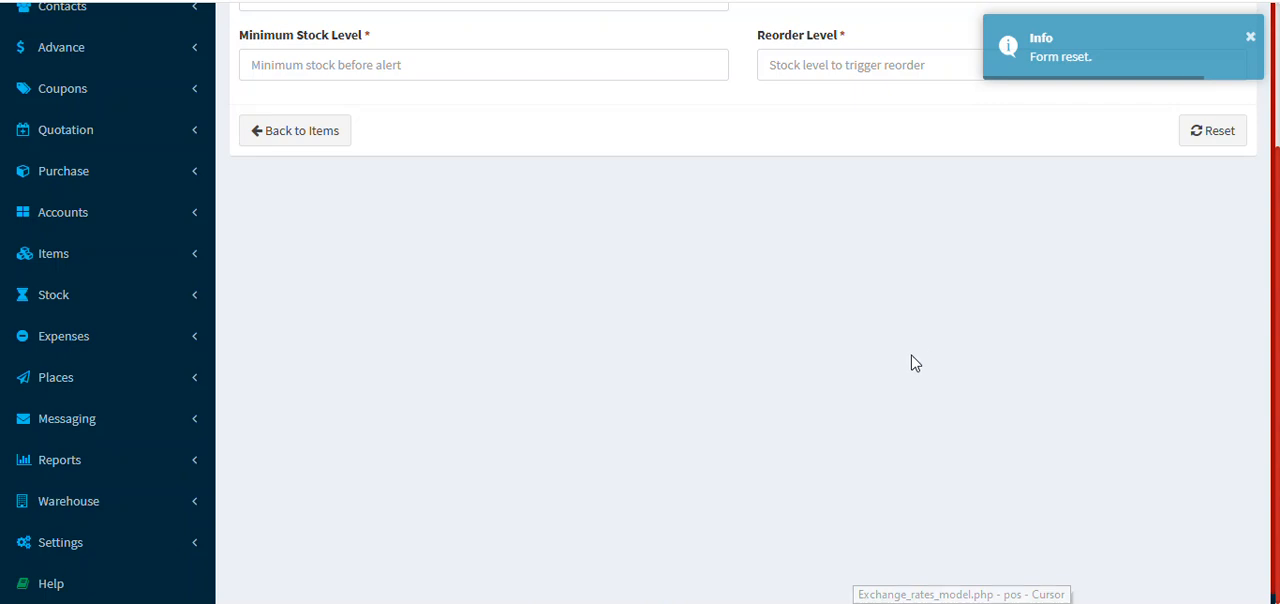
scroll(923, 355, "up", 2)
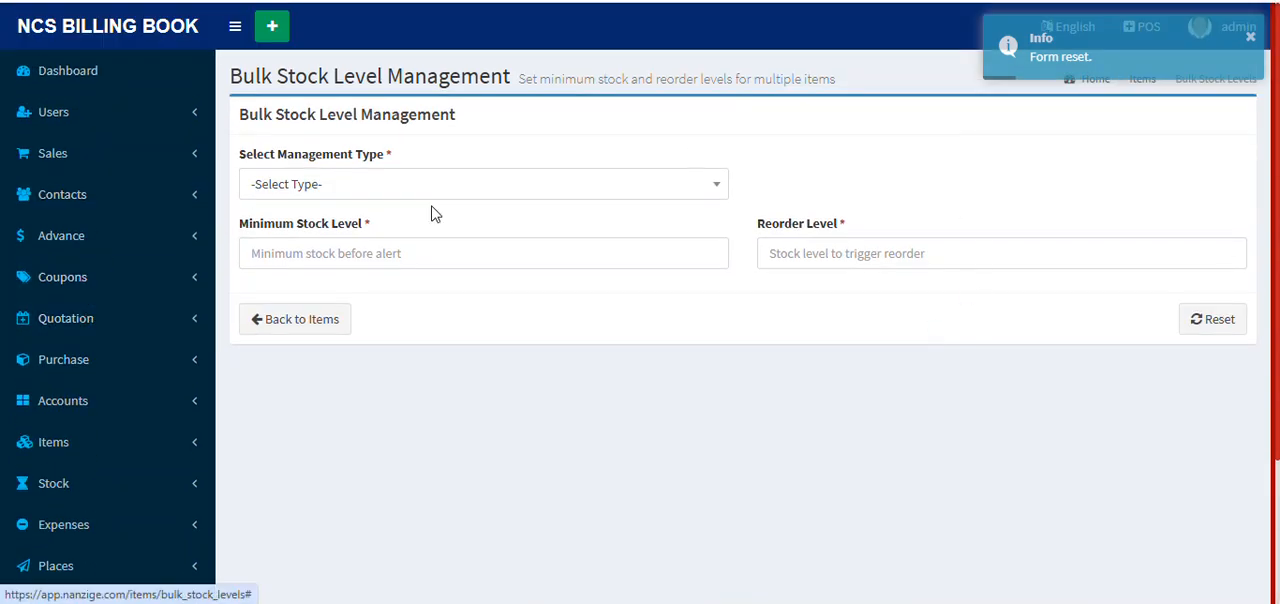
Step: Set up another By Brand change for GlobalMart, trying EcoChoice first, with a minimum stock level of 10 and a reorder level of 15
left_click(394, 185)
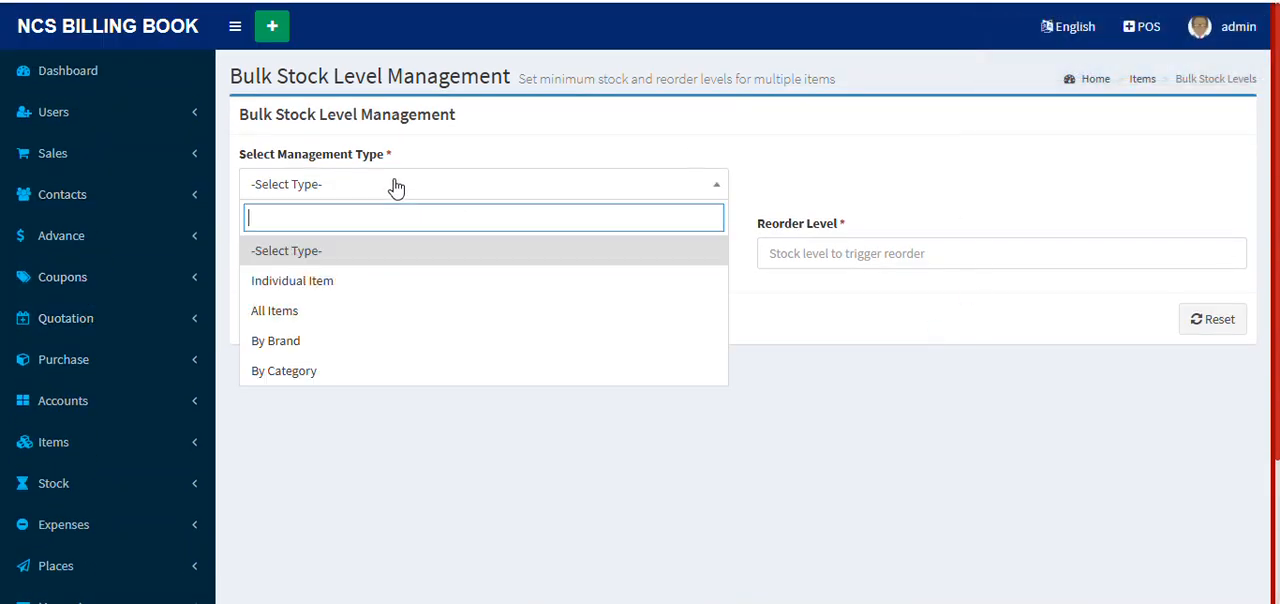
left_click(330, 340)
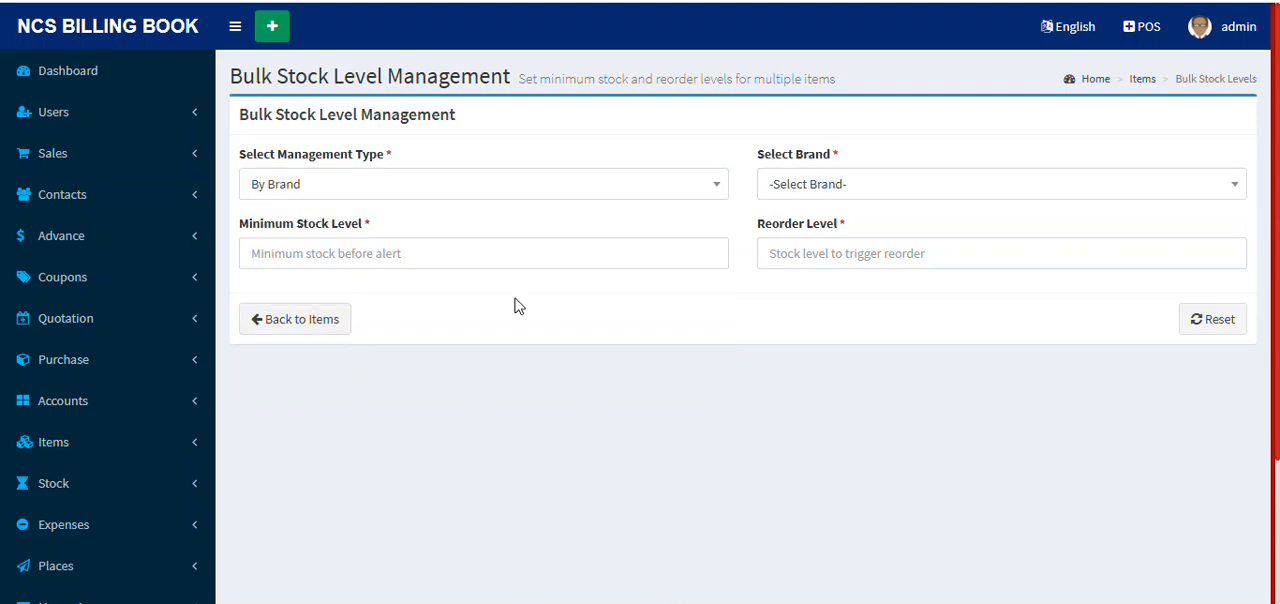
left_click(839, 188)
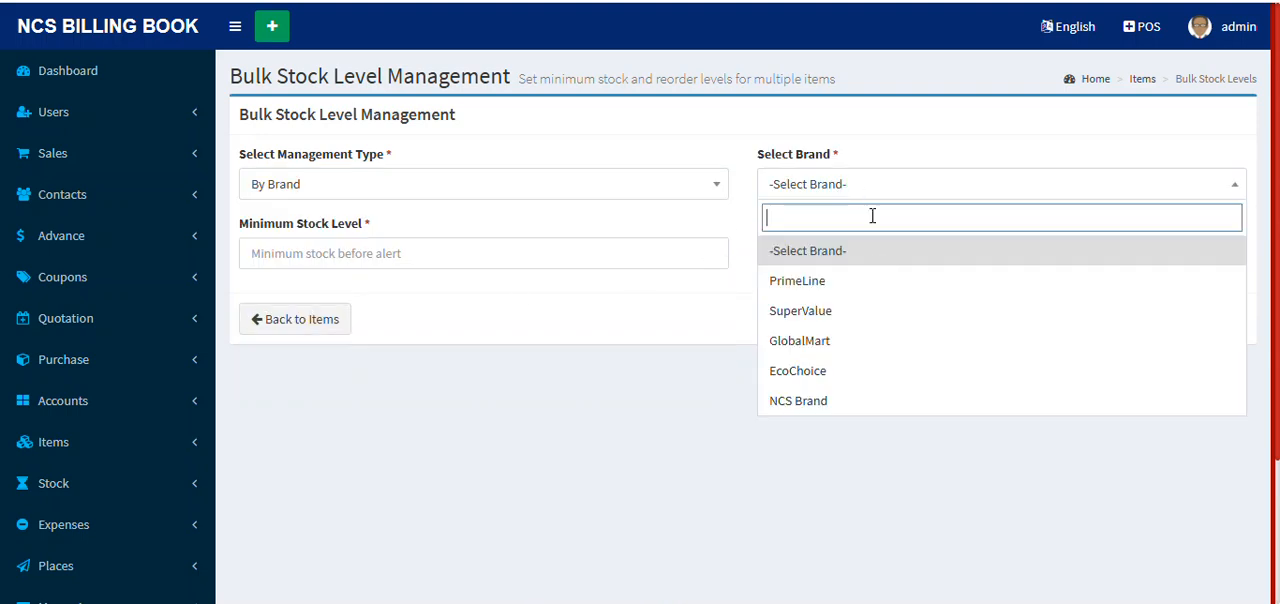
left_click(853, 372)
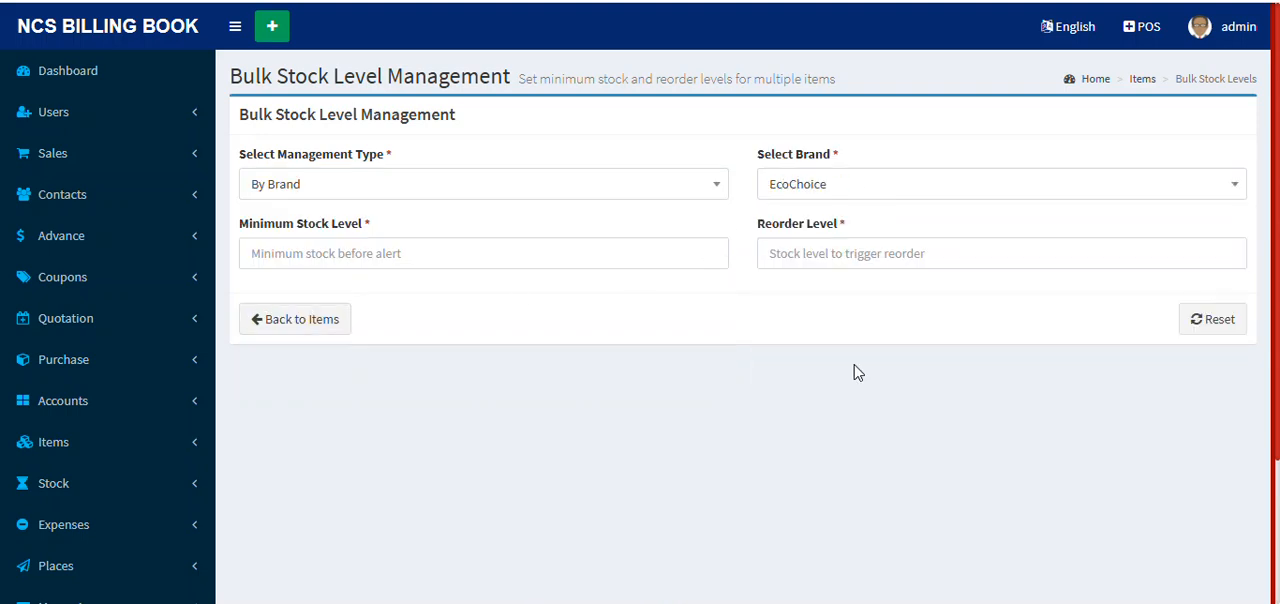
left_click(818, 188)
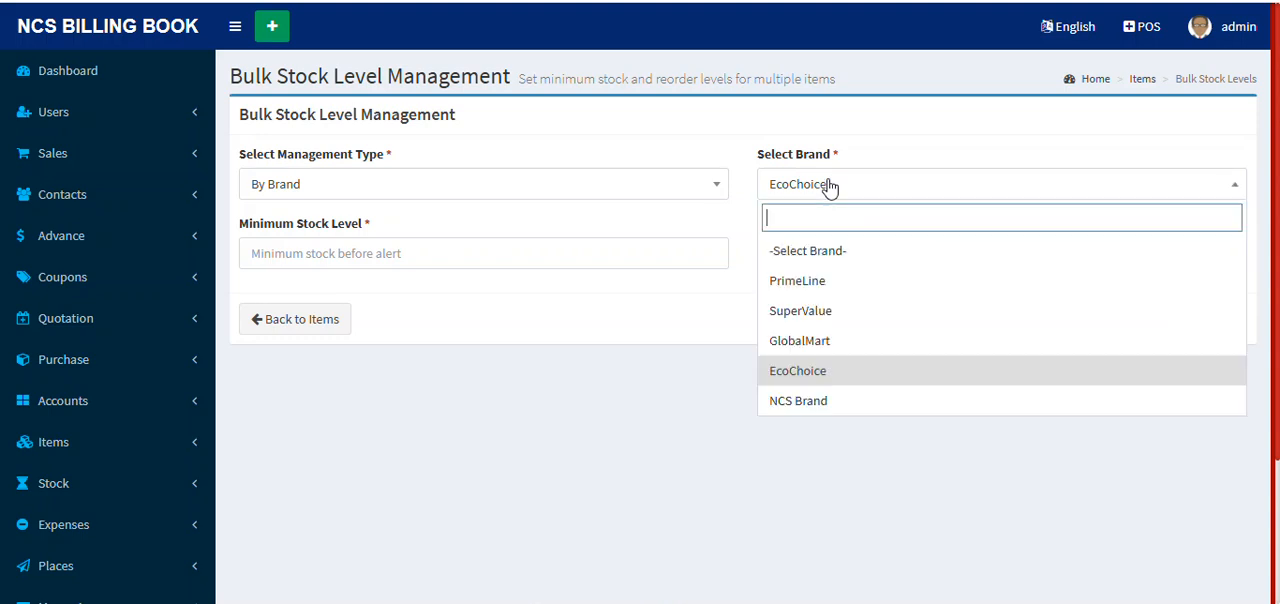
left_click(846, 341)
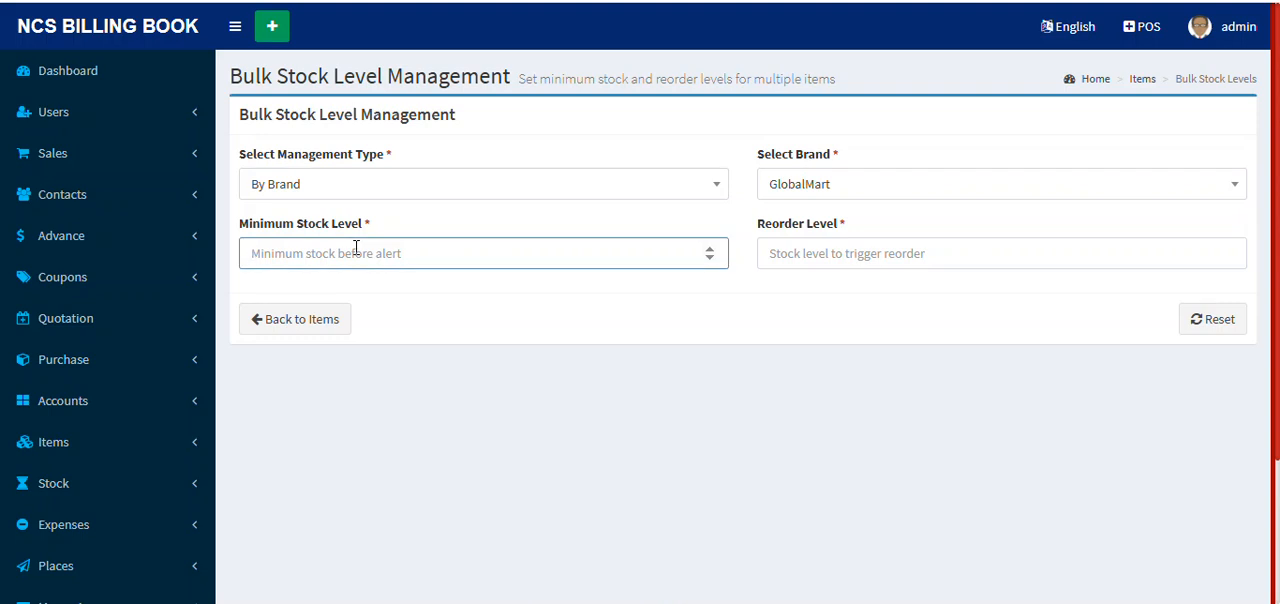
type("10")
left_click(794, 250)
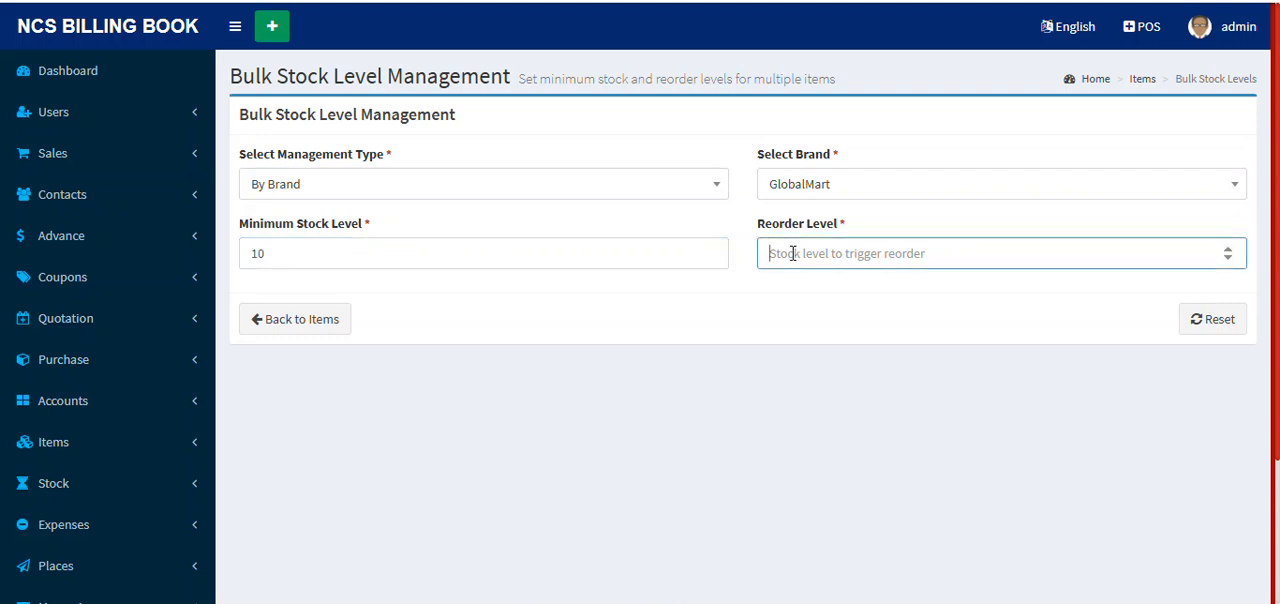
type("15")
Step: Preview the GlobalMart items and compare their current minimum and reorder levels with the new ones
left_click(332, 318)
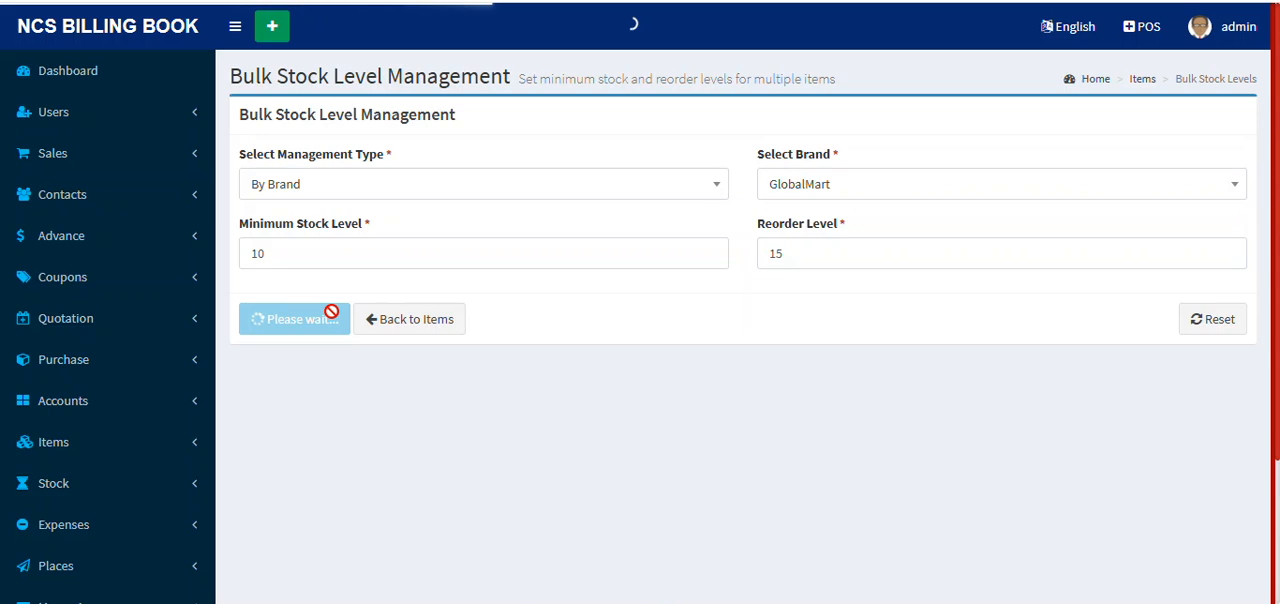
scroll(825, 405, "down", 3)
scroll(825, 405, "up", 2)
scroll(823, 403, "down", 1)
scroll(840, 395, "up", 2)
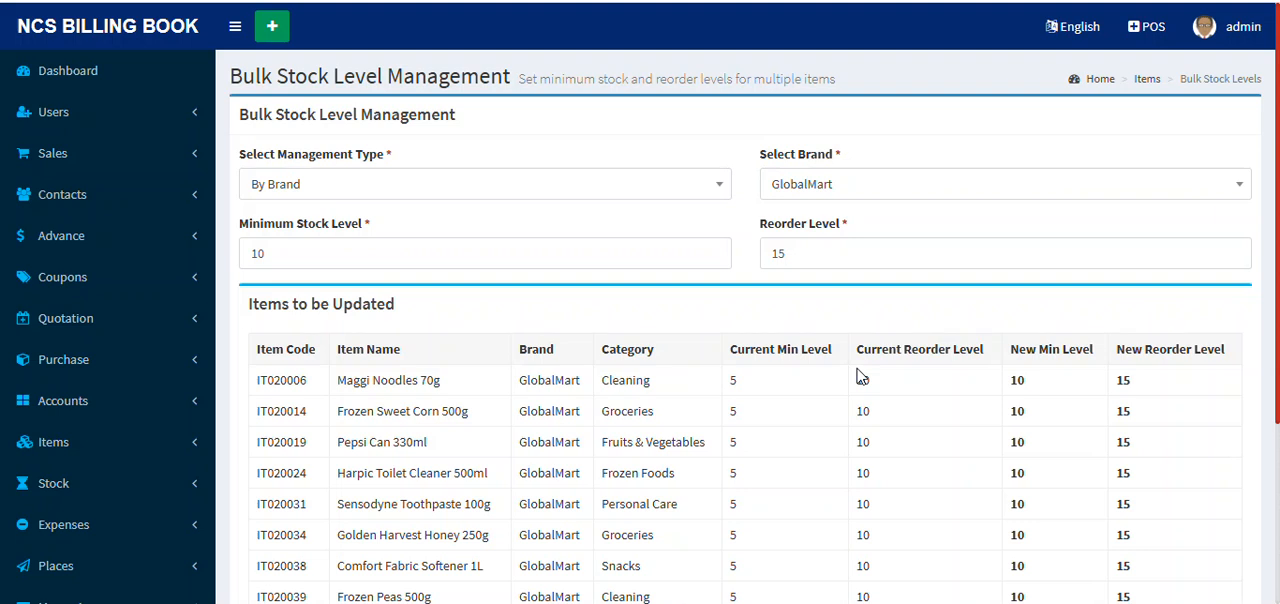
scroll(857, 375, "down", 2)
scroll(857, 375, "up", 2)
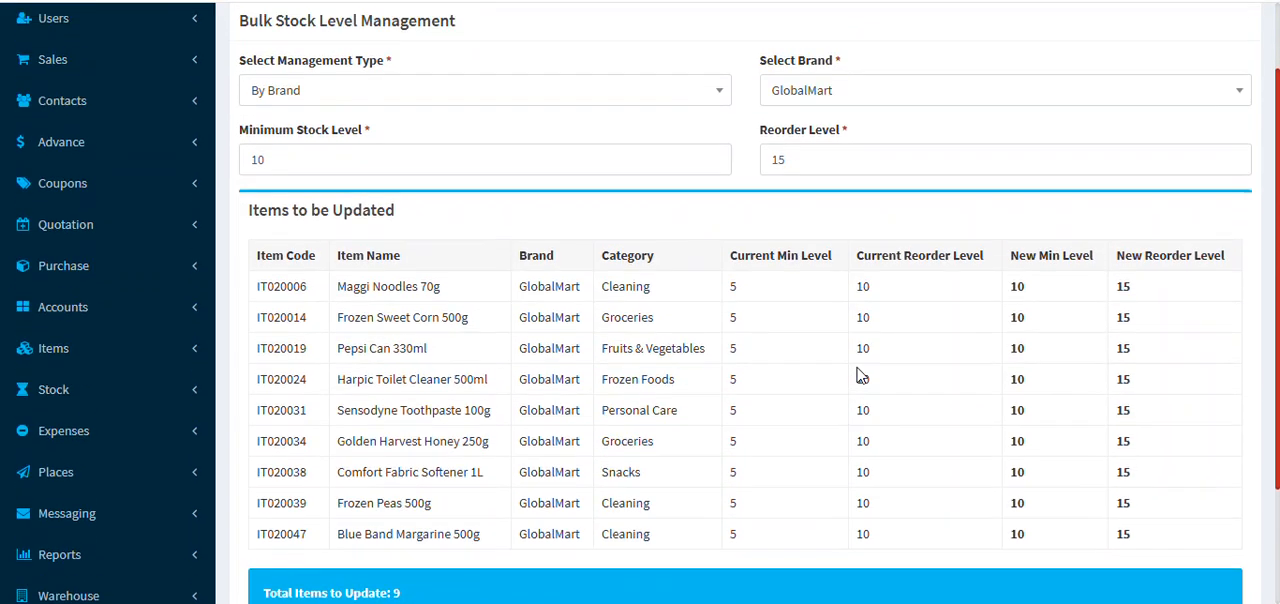
scroll(857, 375, "down", 2)
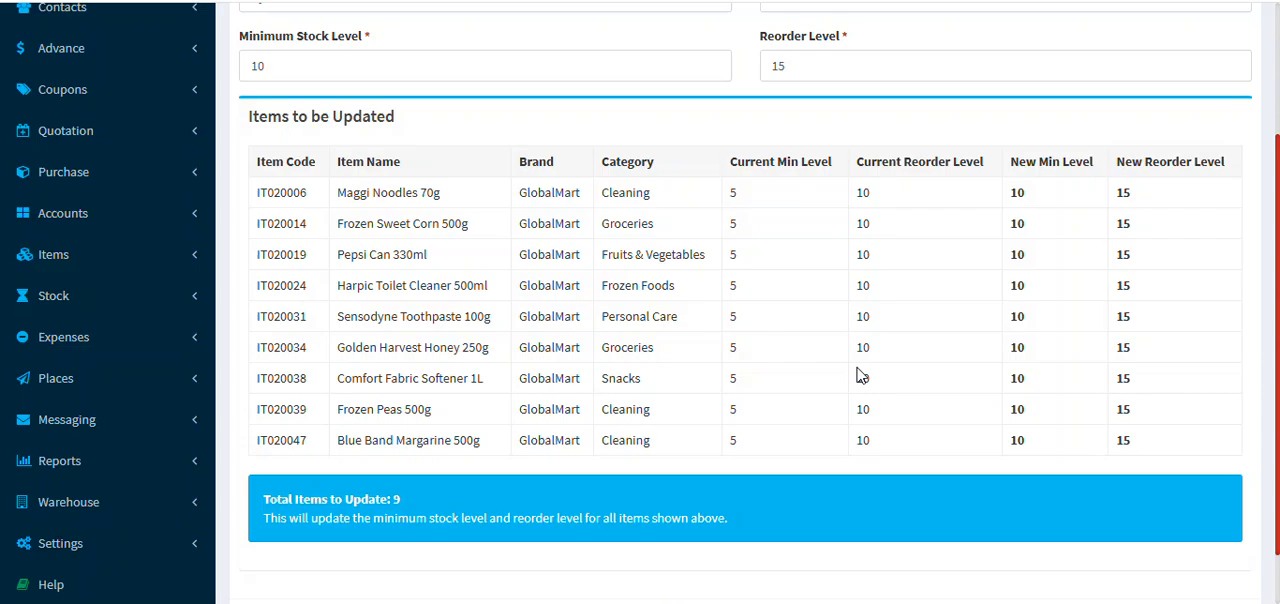
scroll(857, 375, "up", 2)
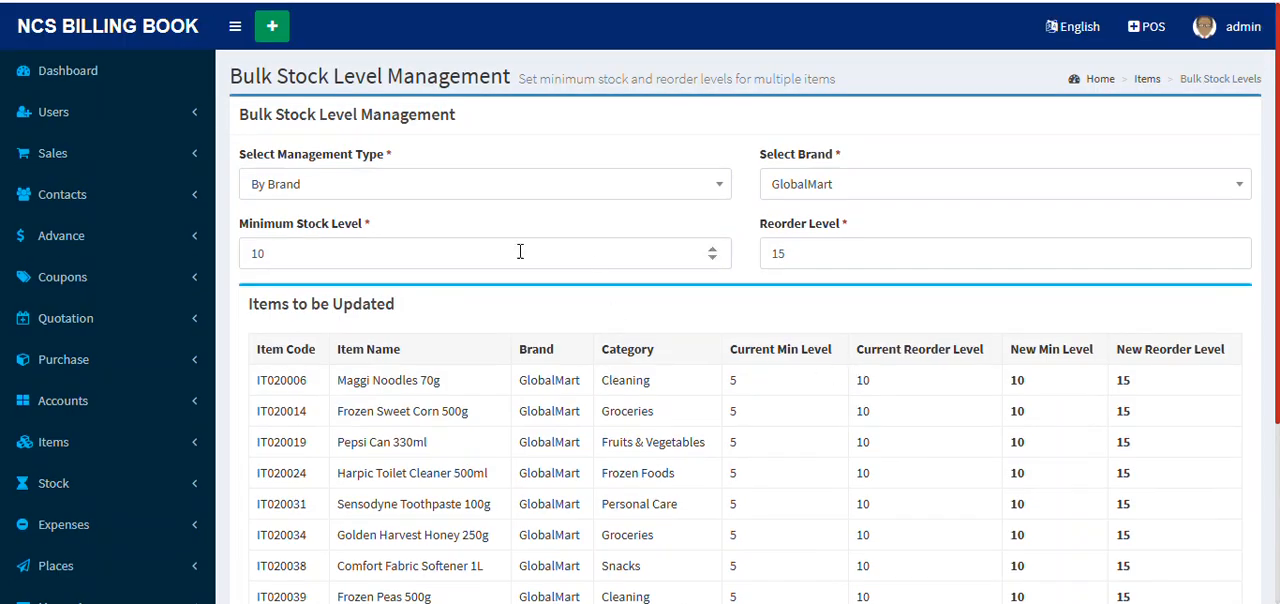
scroll(520, 252, "down", 2)
scroll(86, 252, "up", 1)
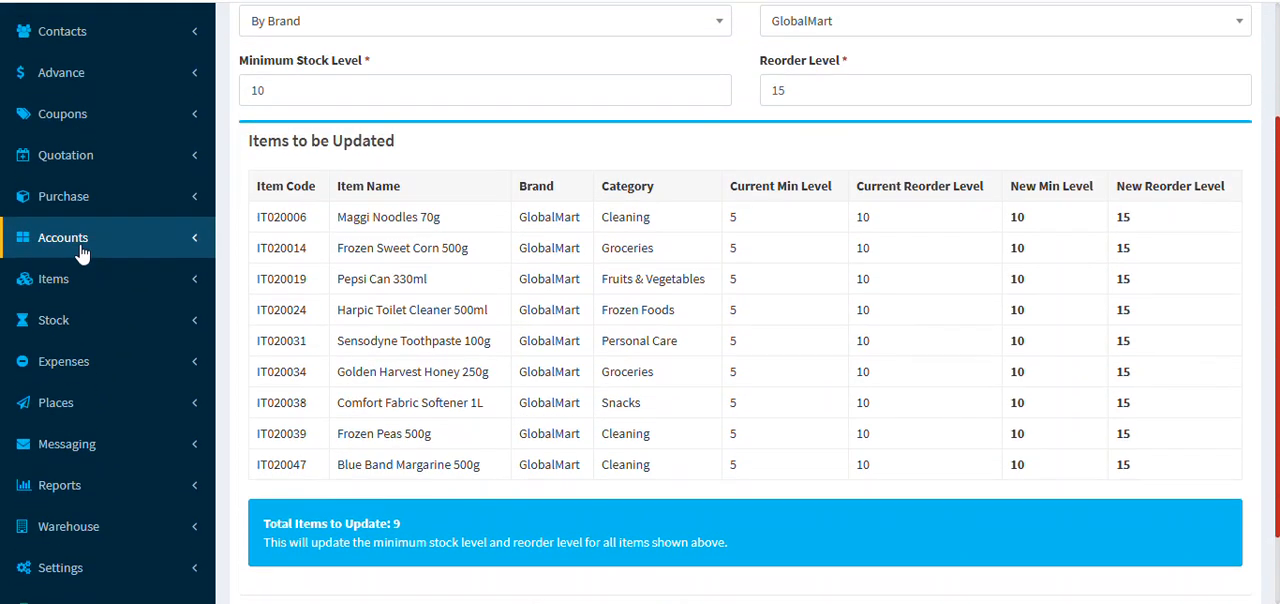
Step: Open the Cash Transactions list under Accounts and review the amounts, currencies and linked accounts of the entries
left_click(118, 321)
left_click(121, 321)
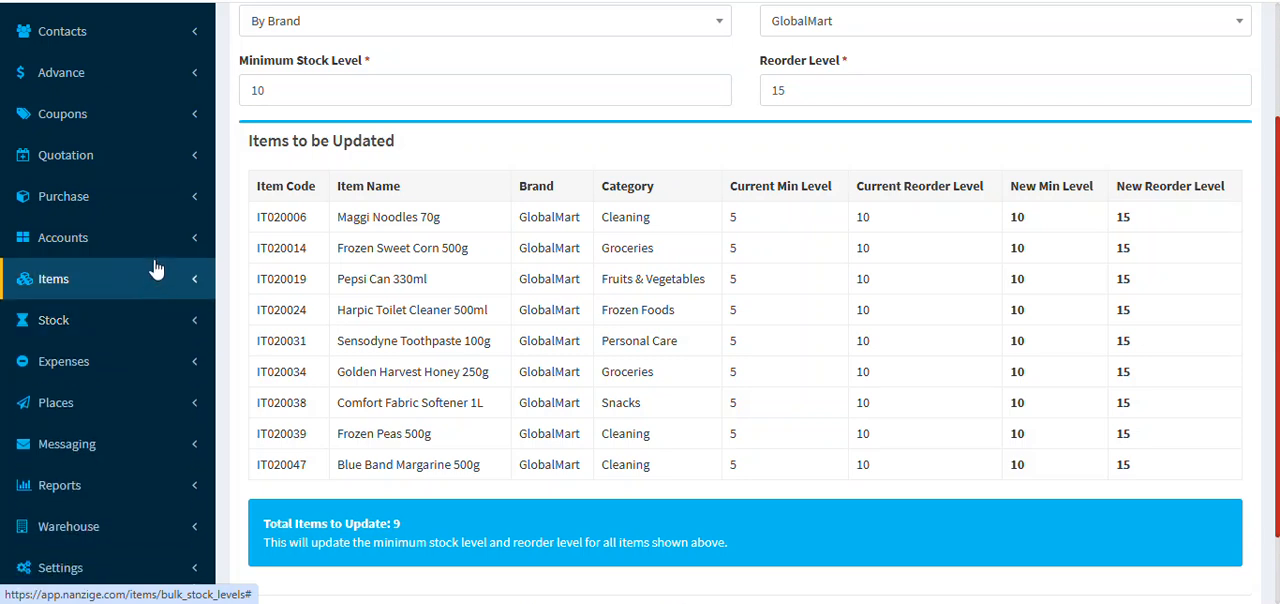
scroll(150, 278, "up", 2)
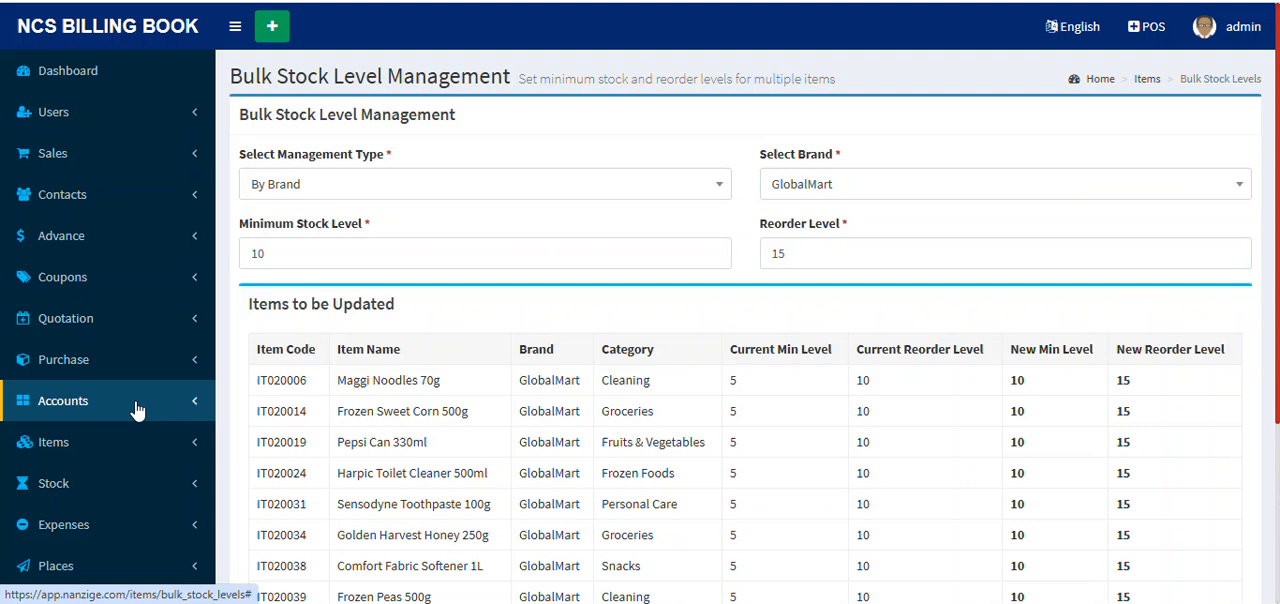
left_click(176, 406)
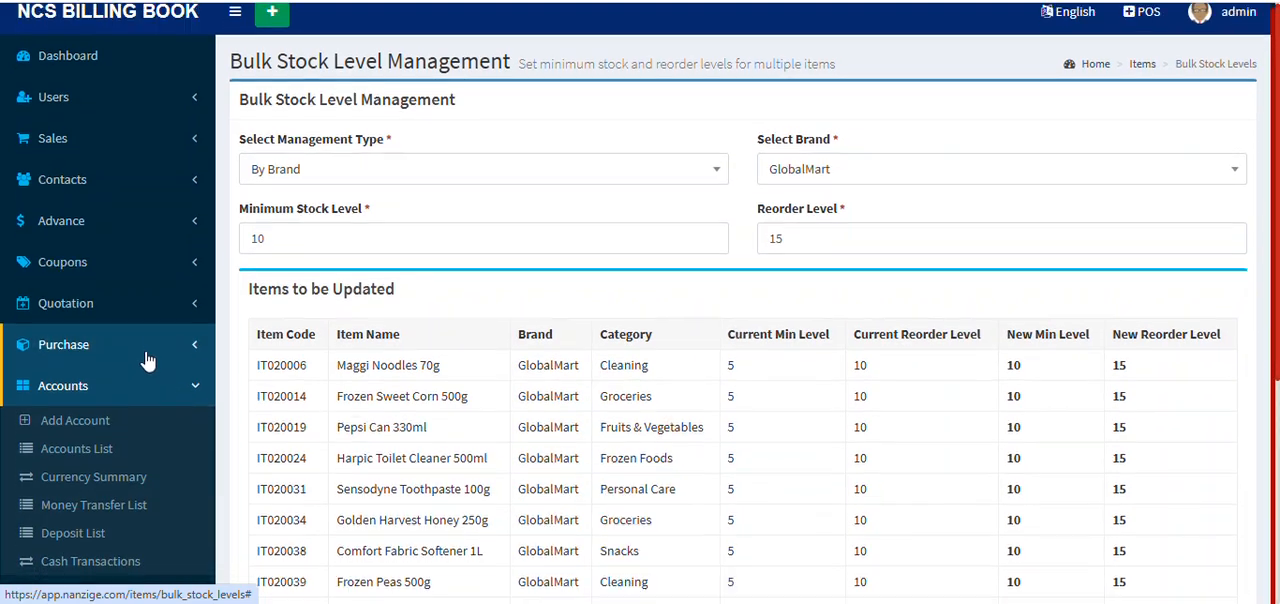
scroll(100, 350, "down", 2)
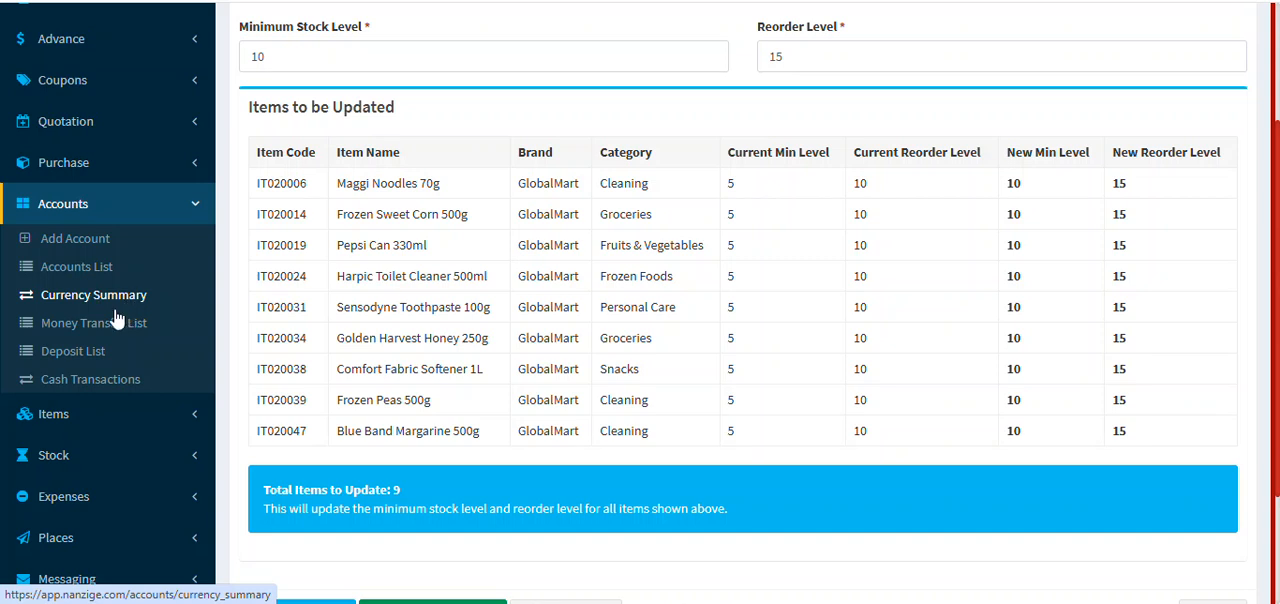
left_click(102, 377)
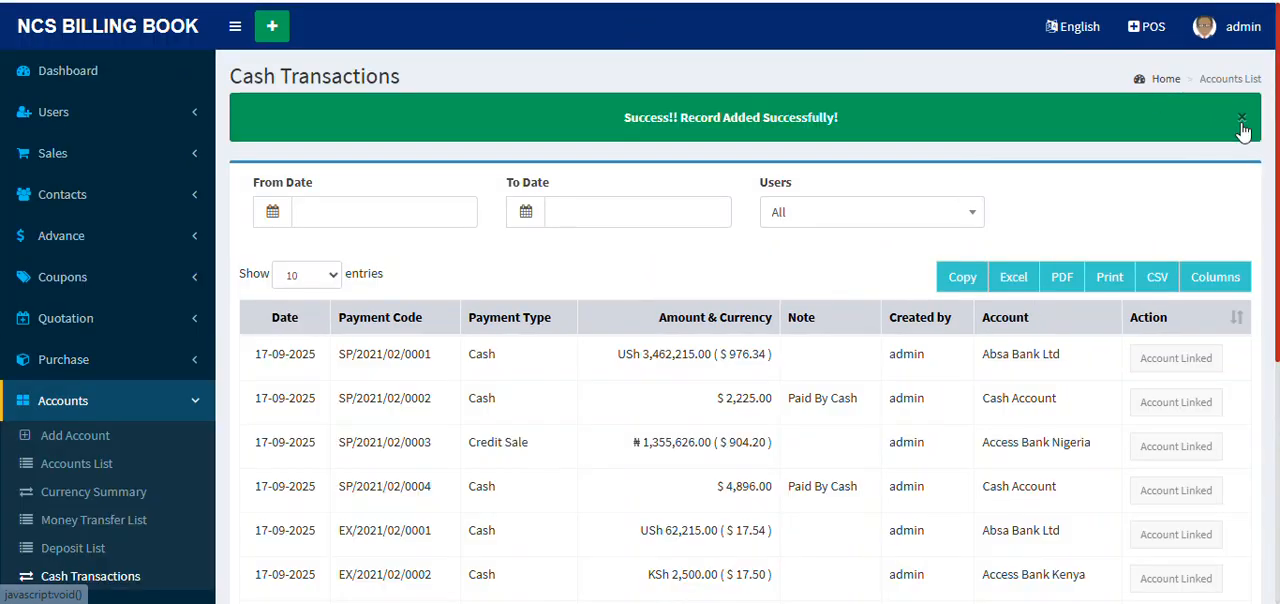
left_click(1241, 119)
scroll(900, 340, "down", 3)
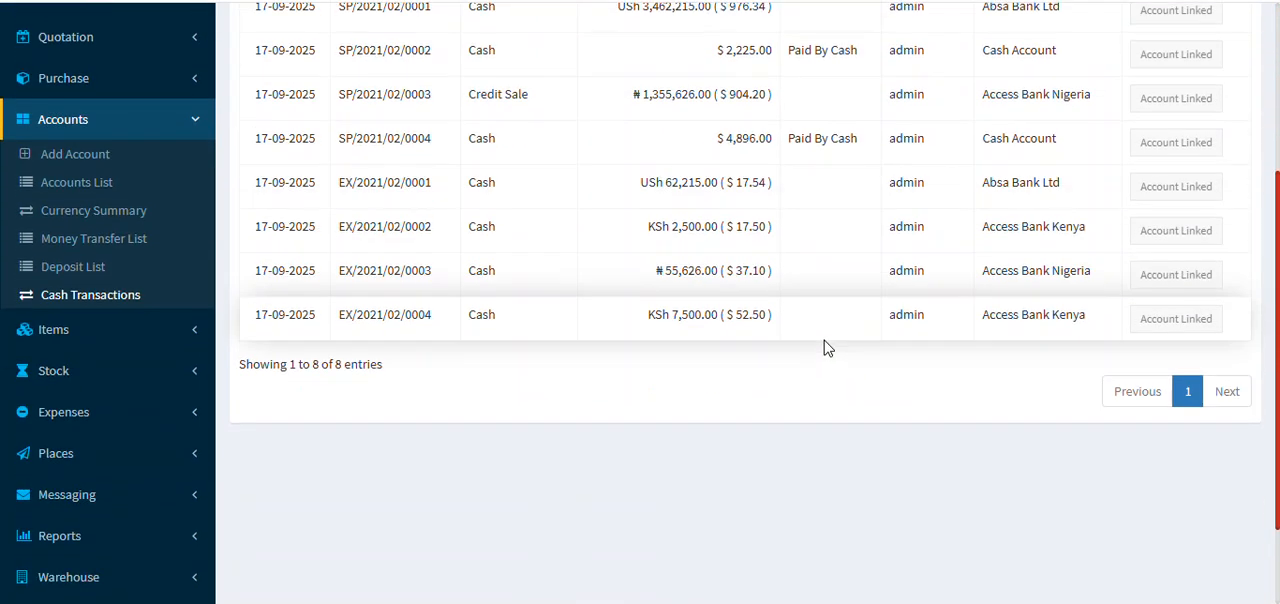
scroll(826, 347, "up", 3)
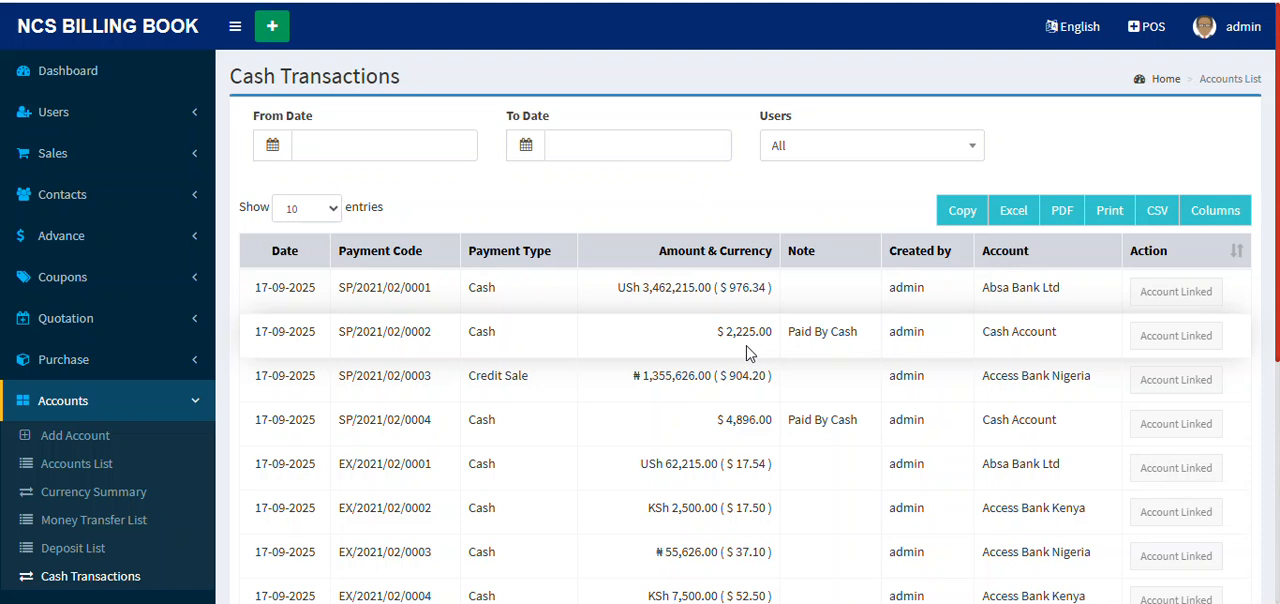
scroll(783, 353, "down", 3)
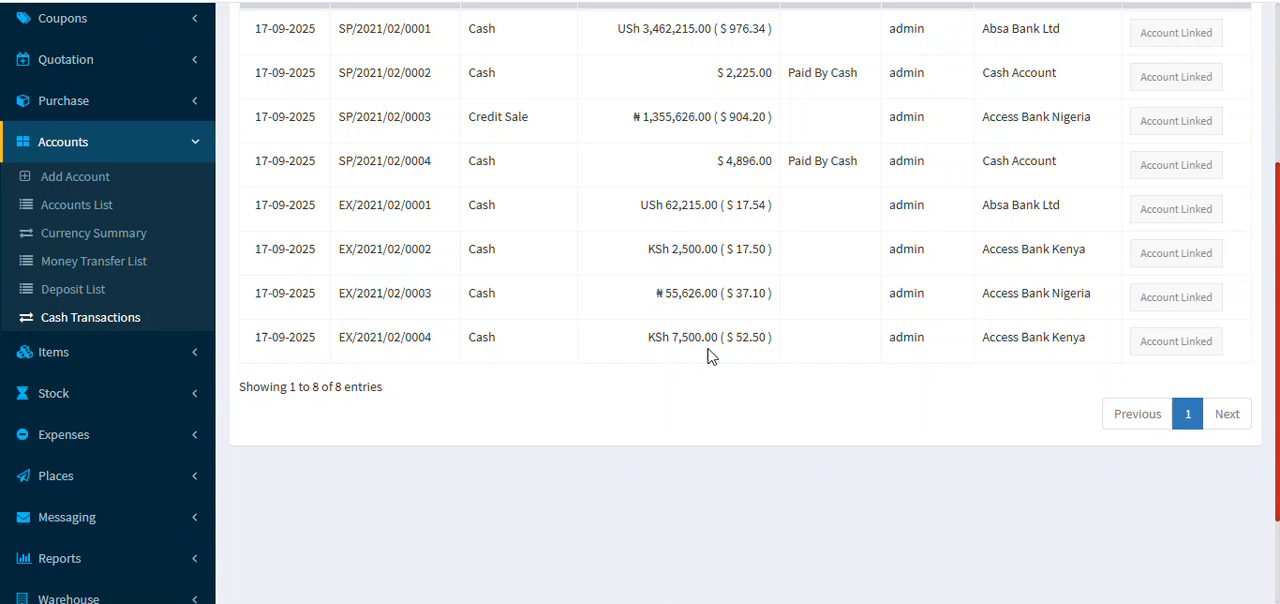
scroll(708, 354, "up", 1)
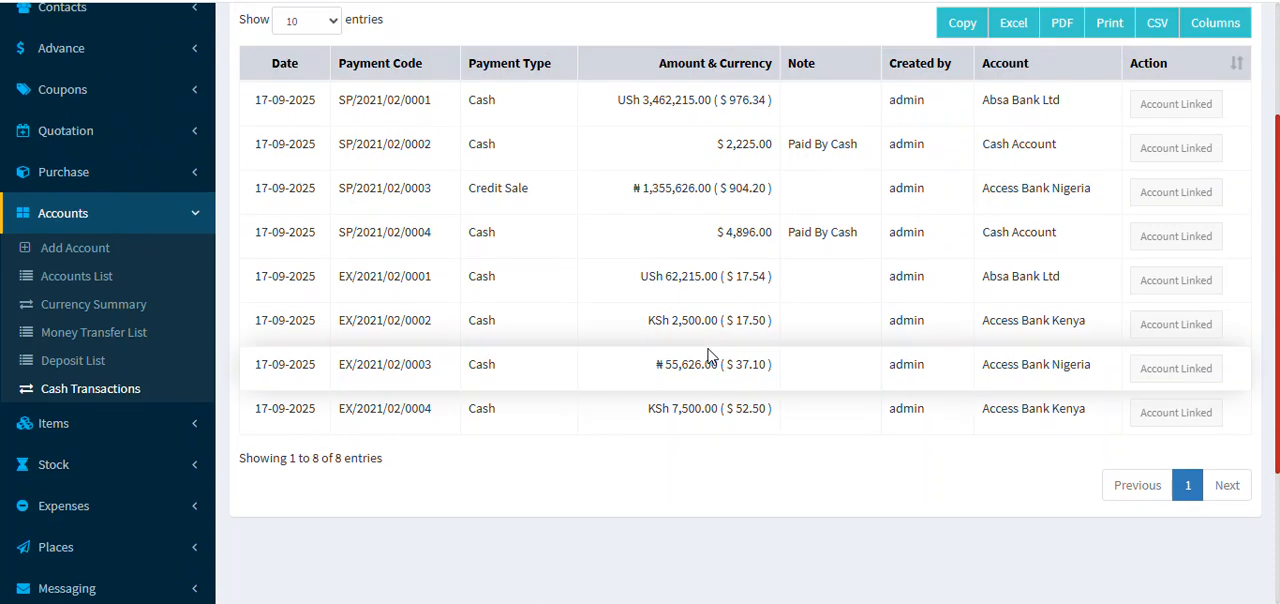
Step: Start a new deposit from the deposit list, with Access Bank Ghana (GHS) as the account to deposit to
left_click(82, 369)
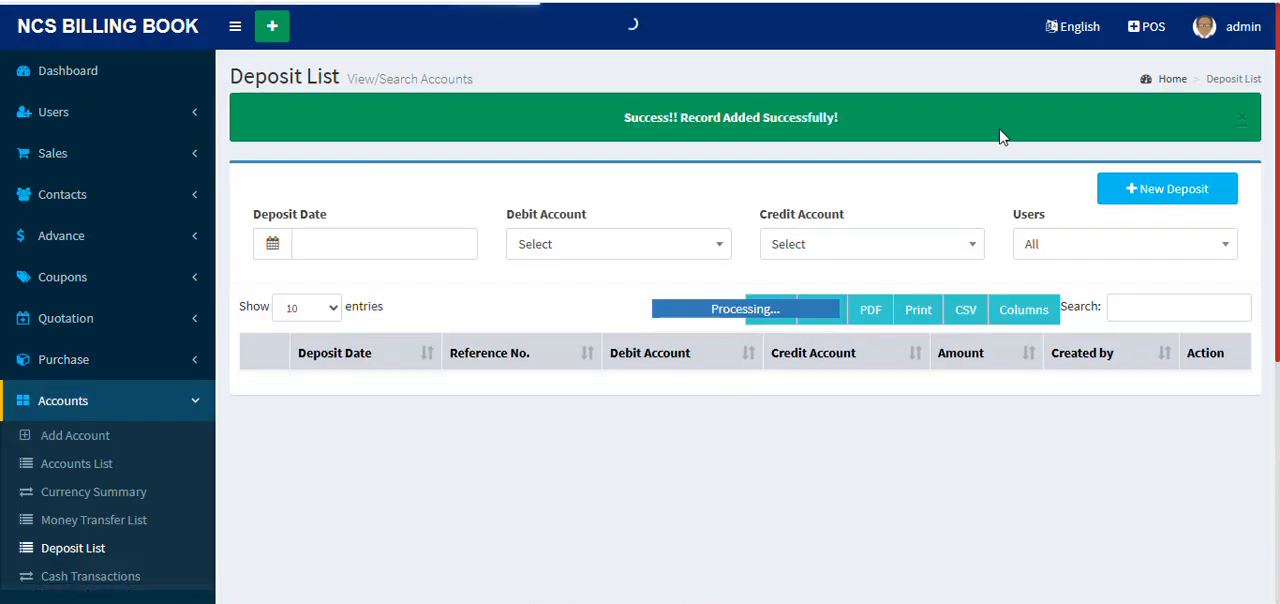
left_click(1193, 203)
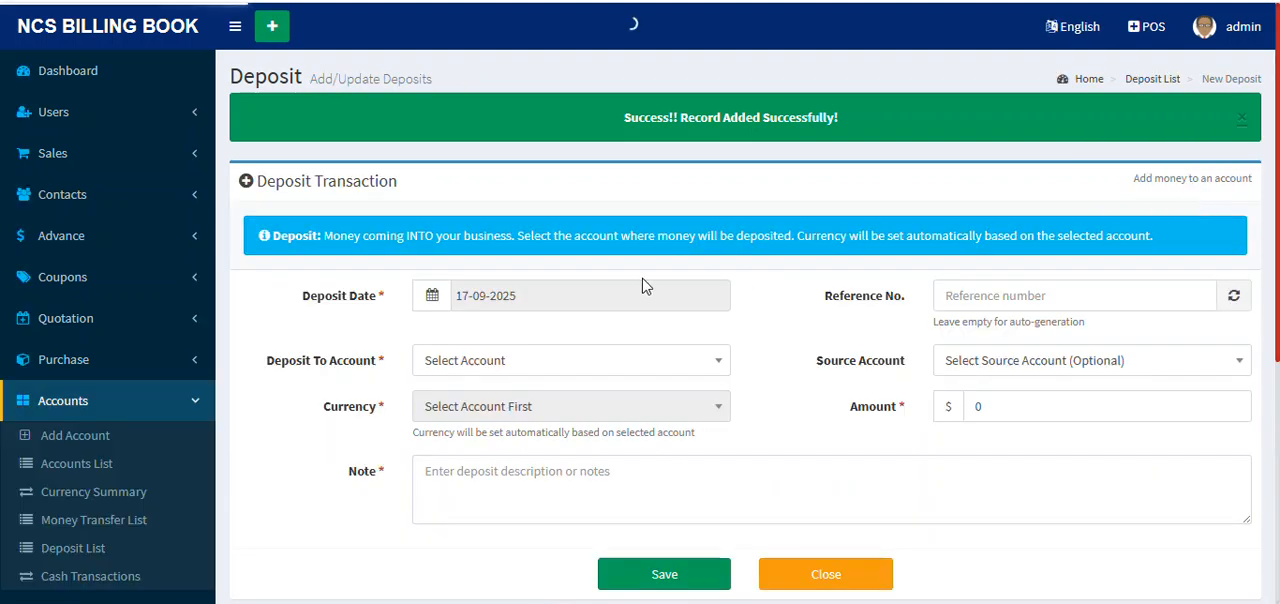
left_click(586, 372)
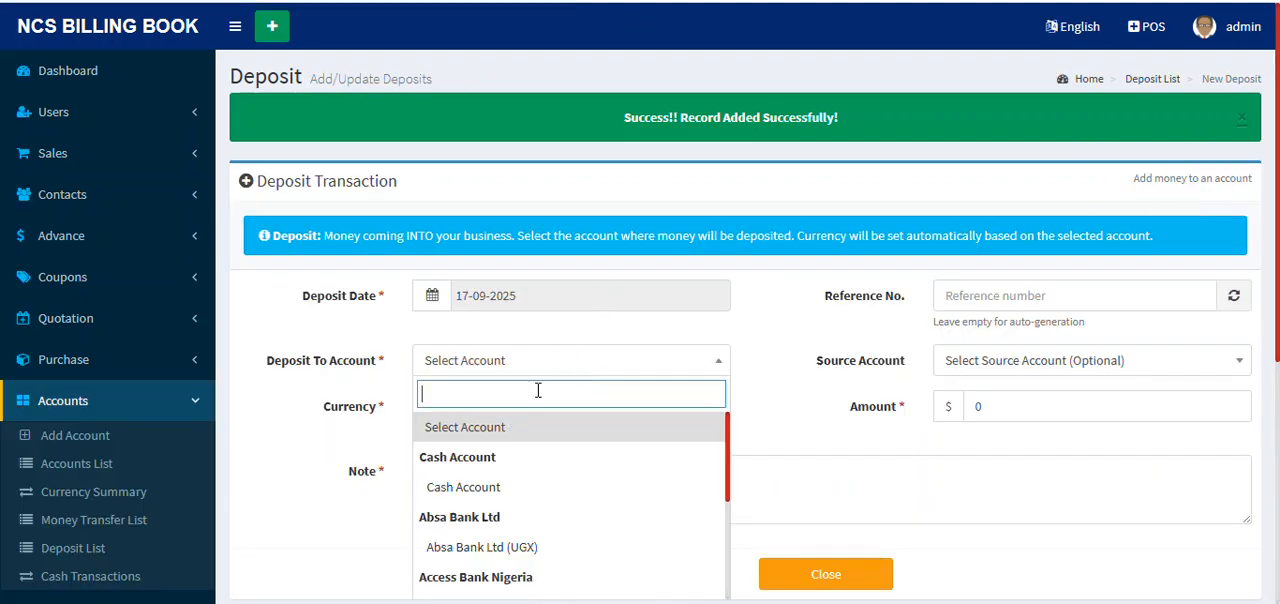
scroll(531, 454, "down", 3)
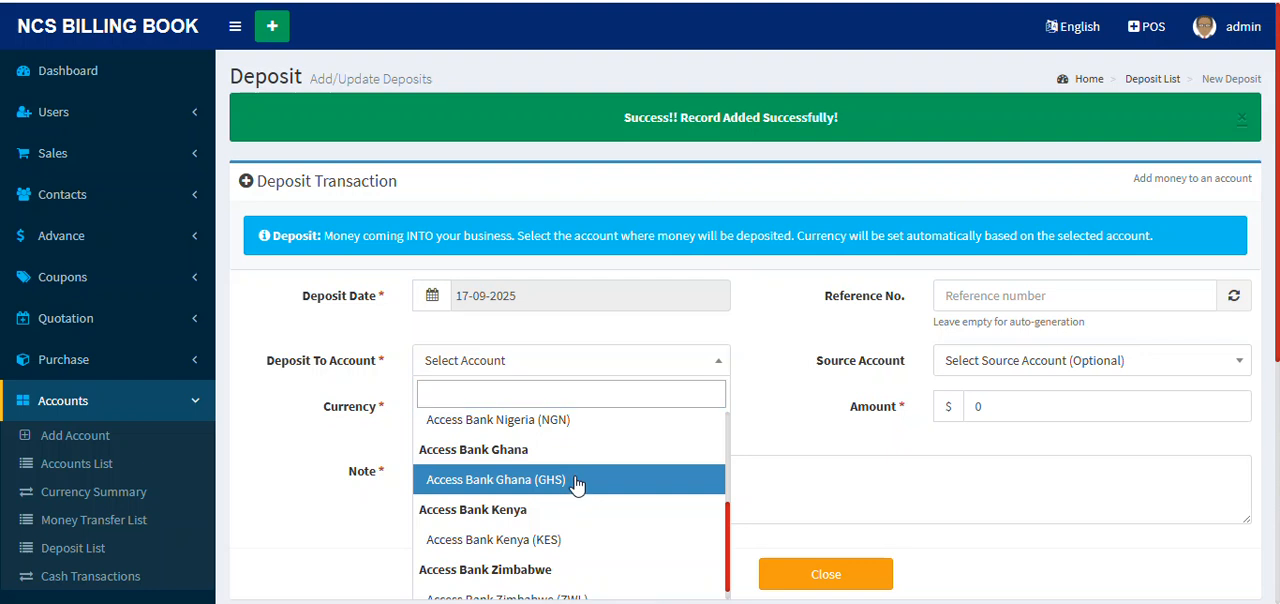
left_click(567, 495)
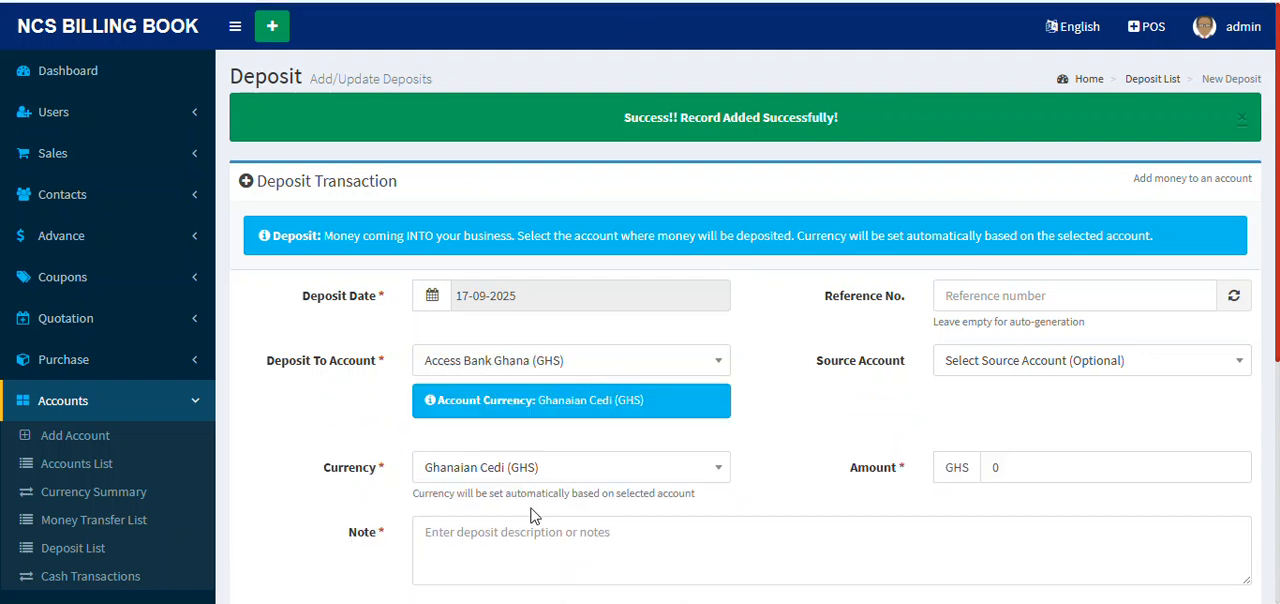
Step: Keep Ghanaian Cedi (GHS) as the deposit currency and set the deposit amount to 100000
scroll(606, 430, "down", 1)
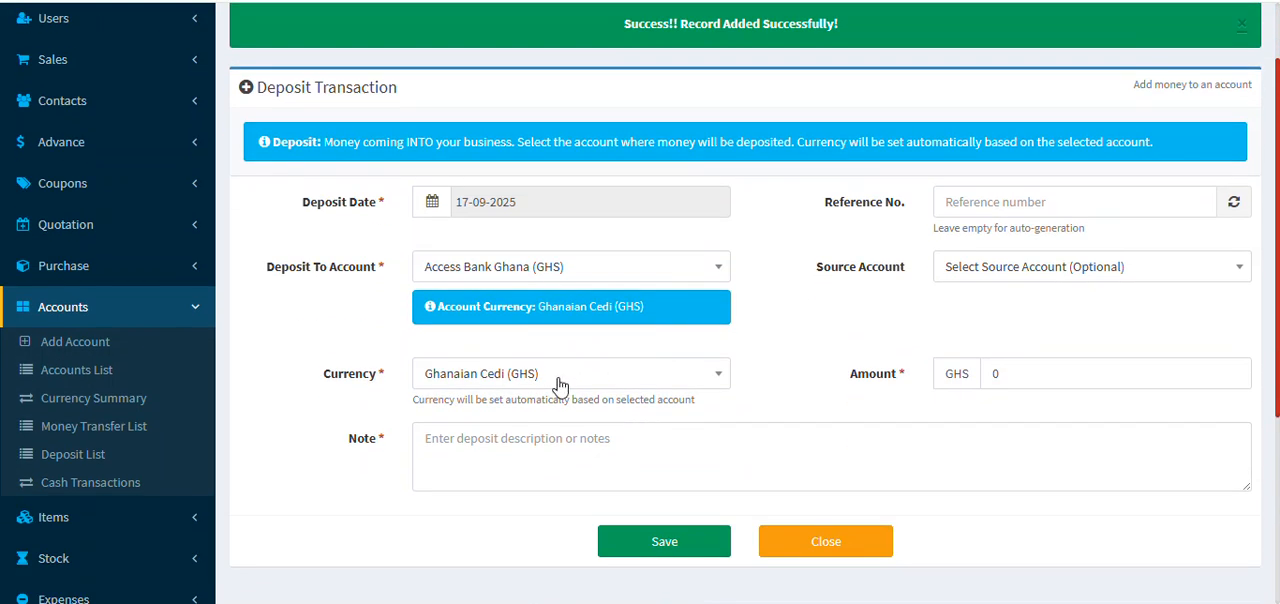
left_click(655, 379)
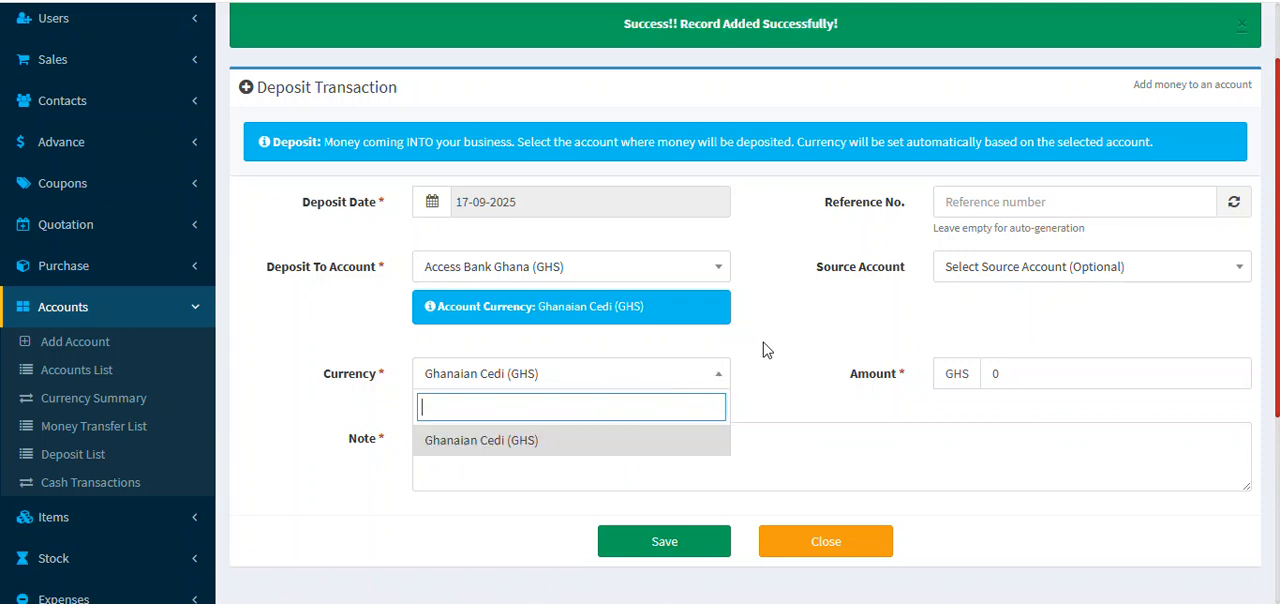
left_click(890, 350)
left_click(1014, 310)
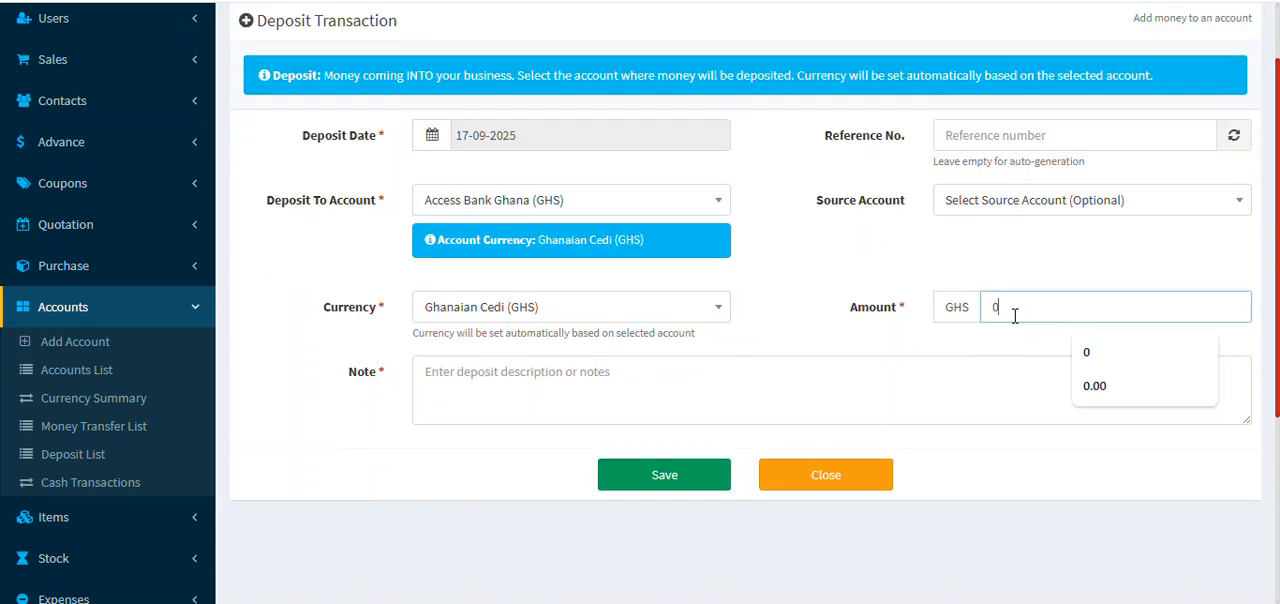
type("10000")
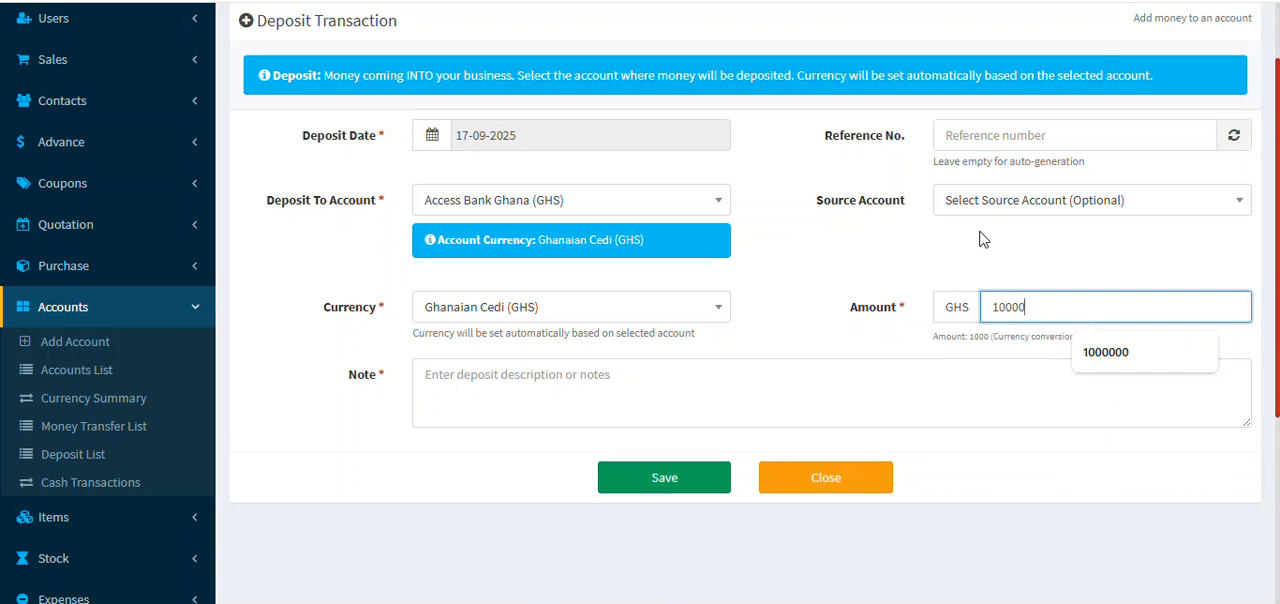
type("0")
Step: Describe the deposit as other income in the note and save it
left_click(610, 398)
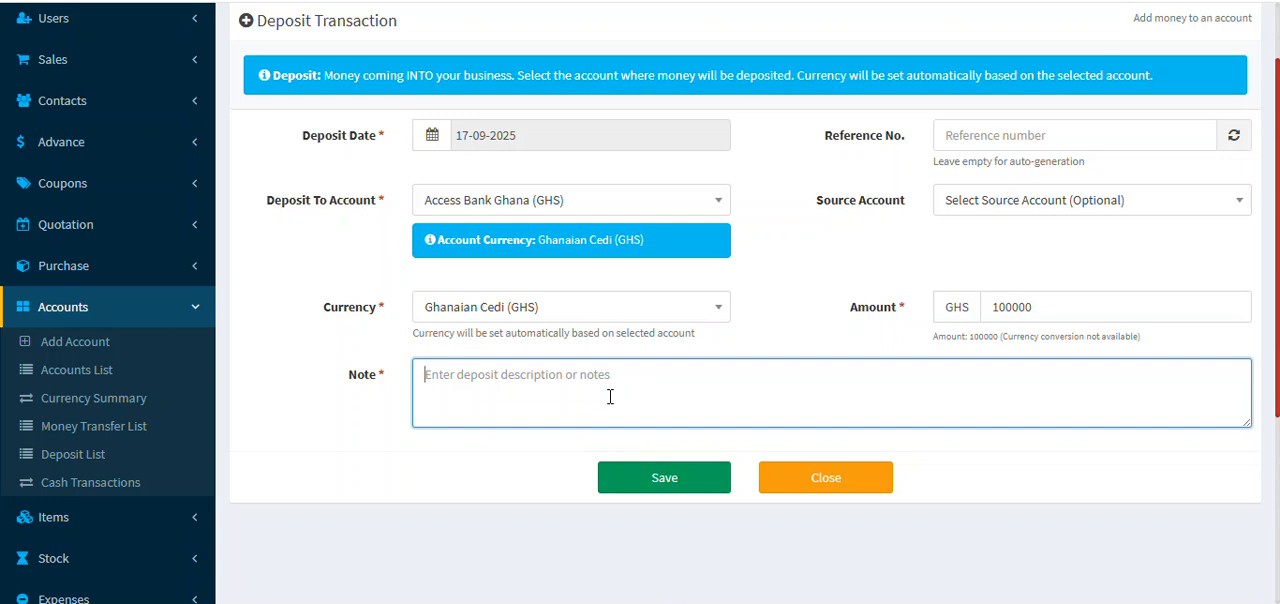
type("Other Income Received")
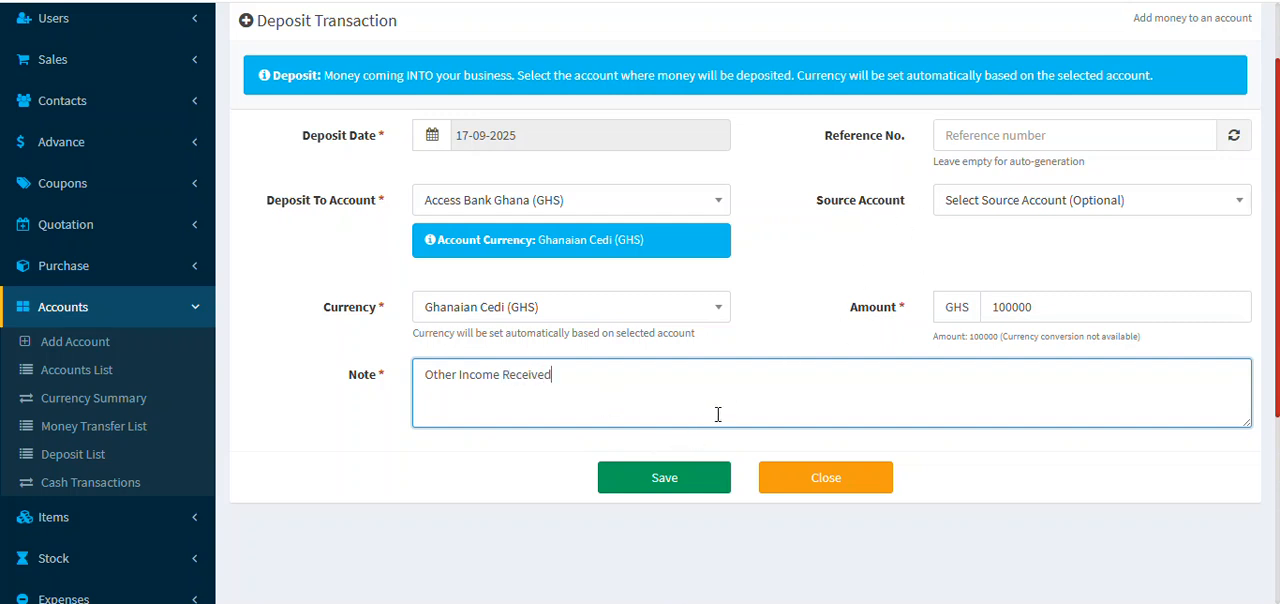
left_click(668, 478)
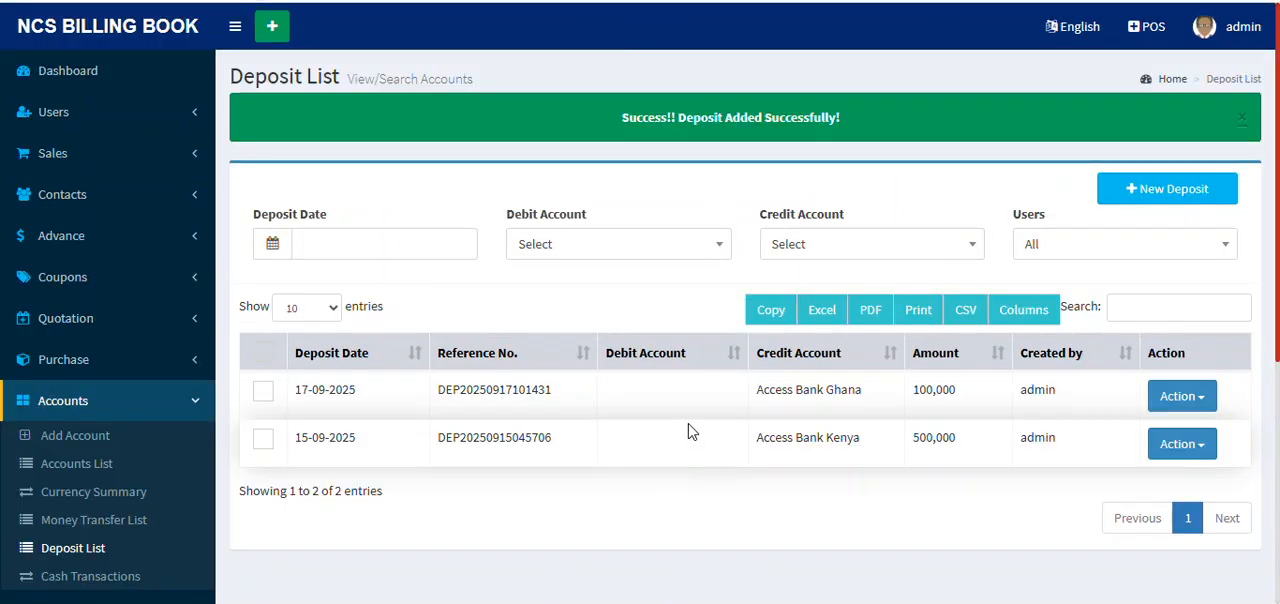
Step: Open the receipt of the new Access Bank Ghana deposit, review its transaction details and amount, and return to the deposit list
left_click(1212, 403)
left_click(1159, 433)
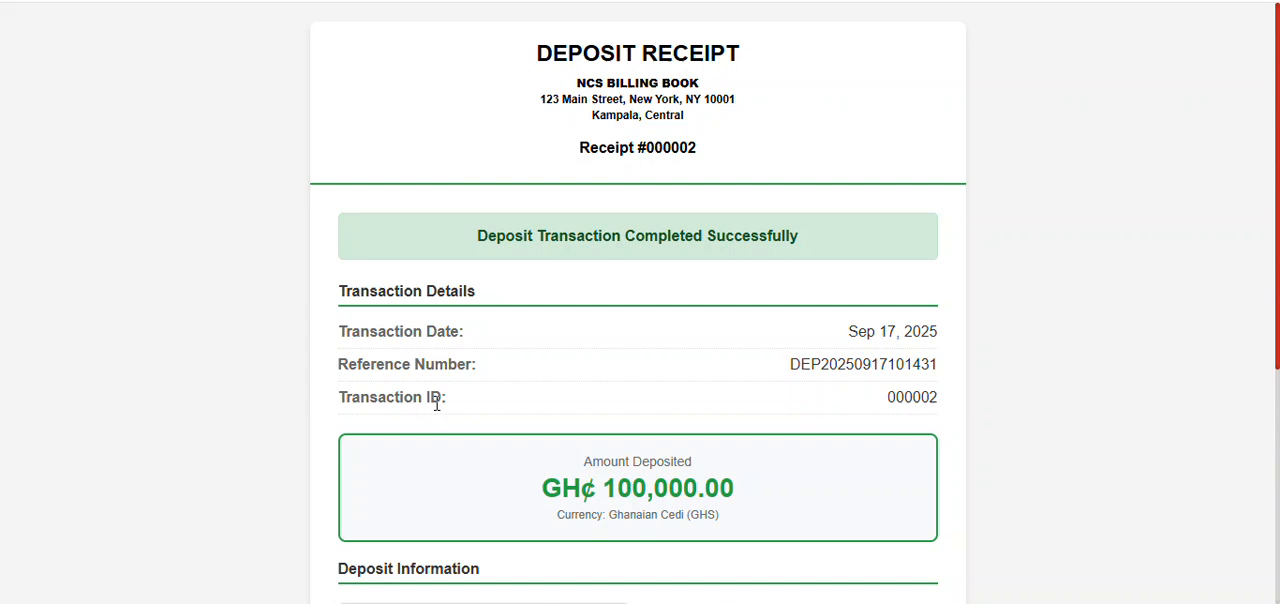
scroll(658, 455, "down", 2)
scroll(666, 431, "up", 2)
scroll(689, 266, "down", 1)
scroll(689, 266, "up", 1)
left_click(508, 0)
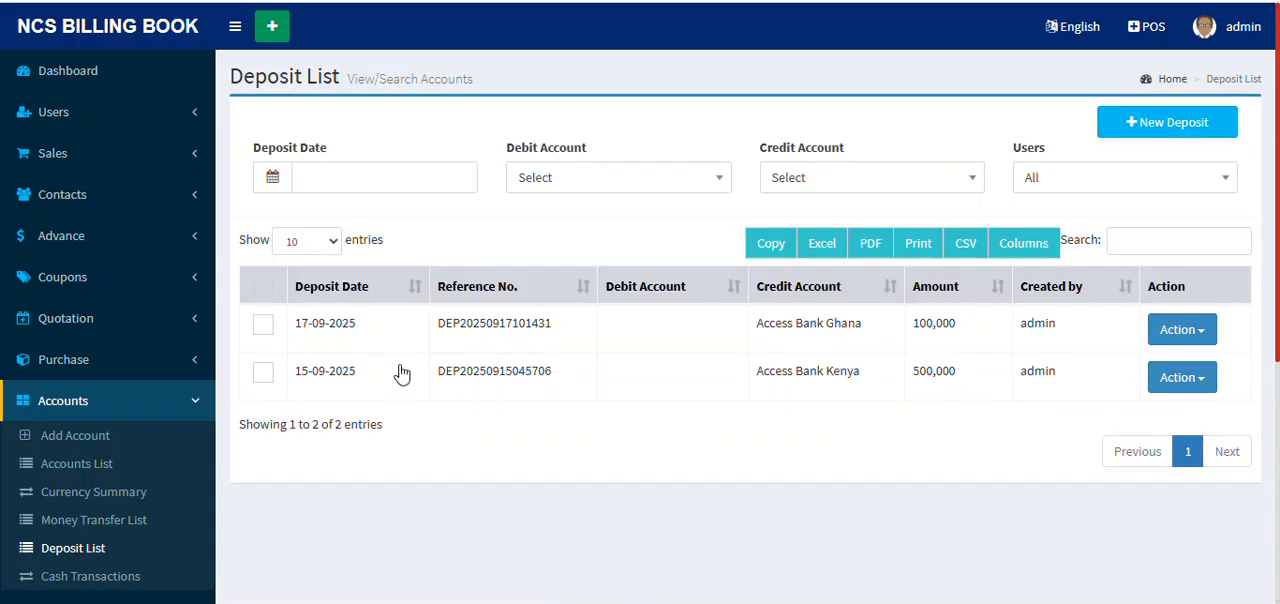
Step: Create a new money transfer from the Money Transfer List, with Access Bank Ghana (GHS) as the source account
scroll(543, 354, "down", 2)
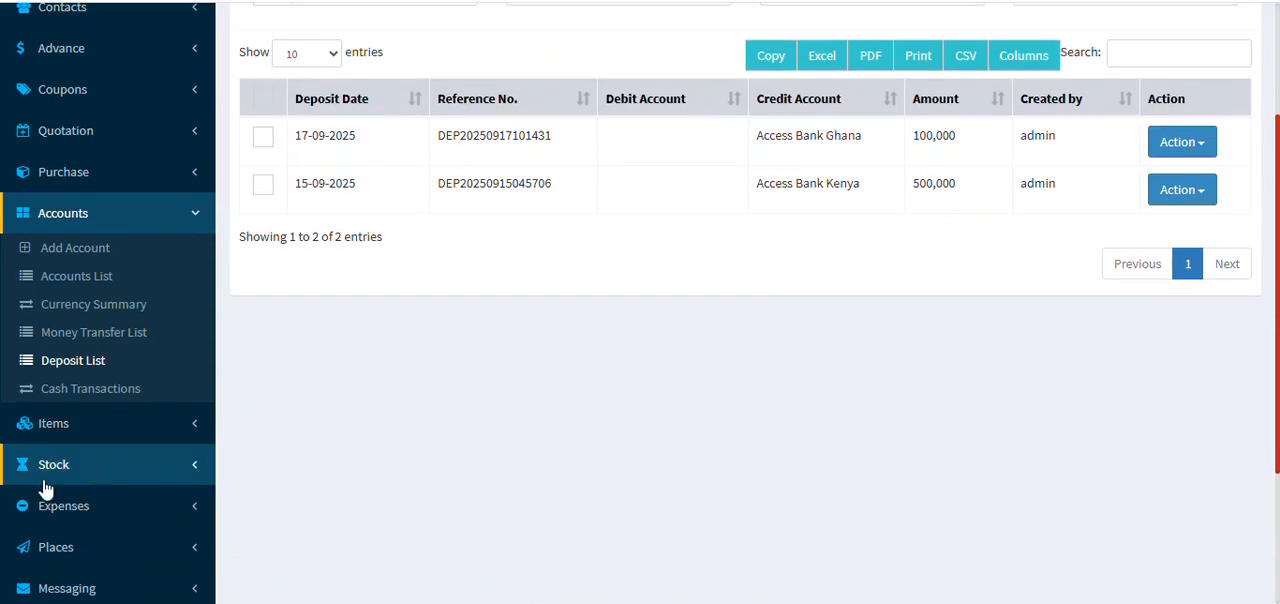
left_click(133, 337)
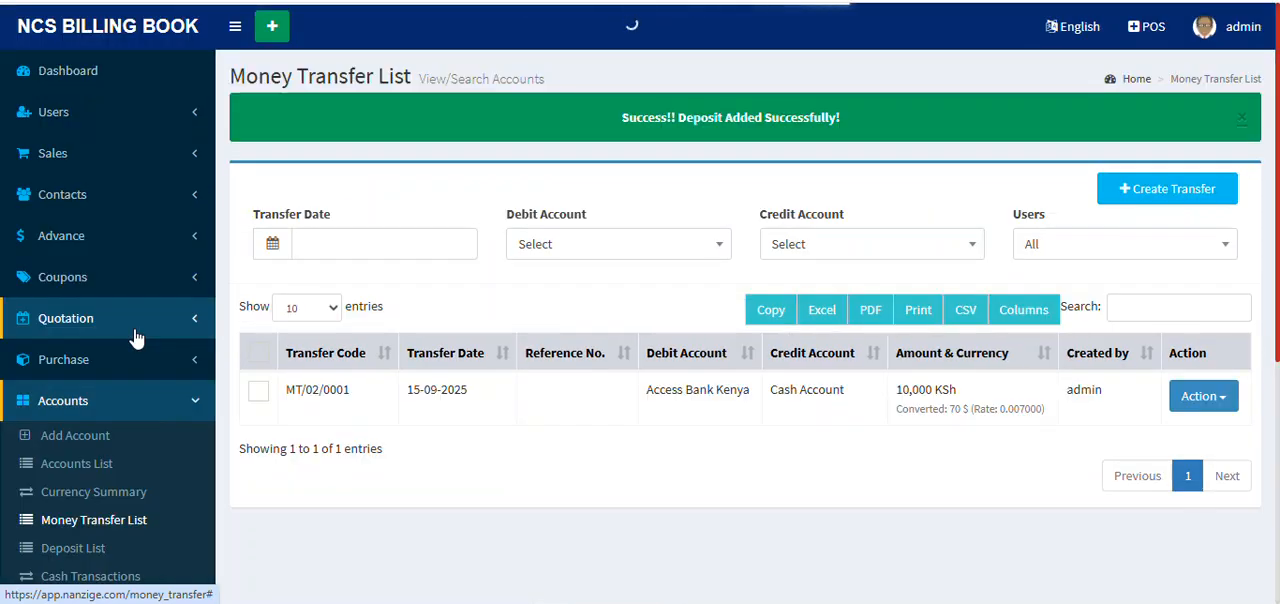
left_click(1166, 200)
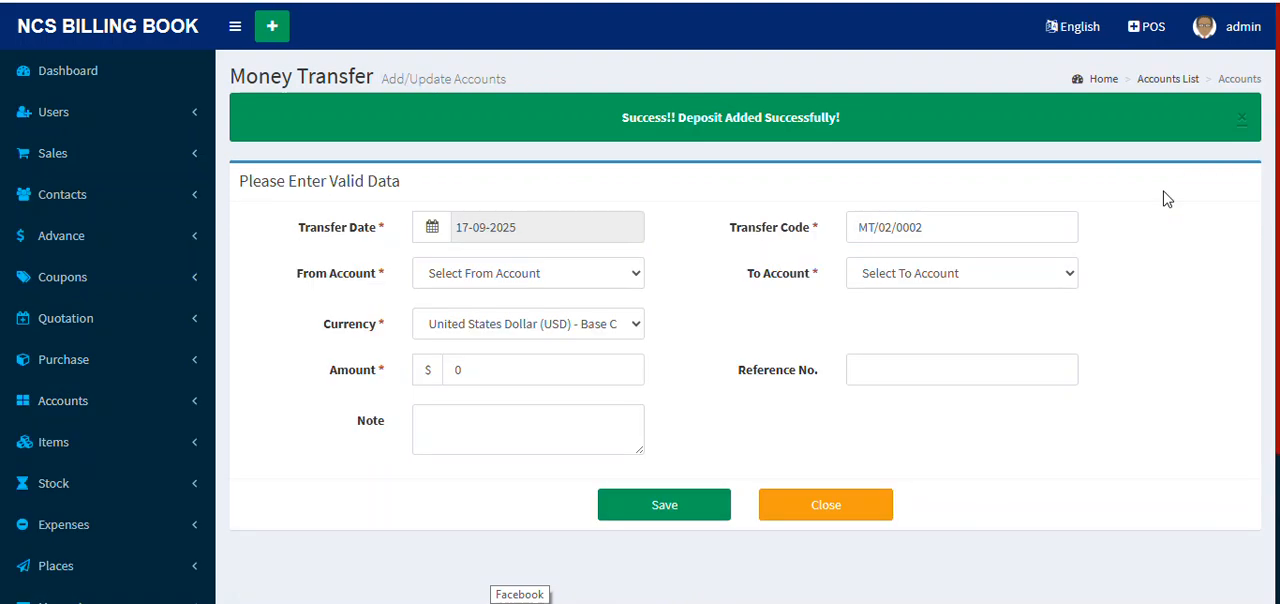
left_click(566, 273)
scroll(530, 410, "down", 3)
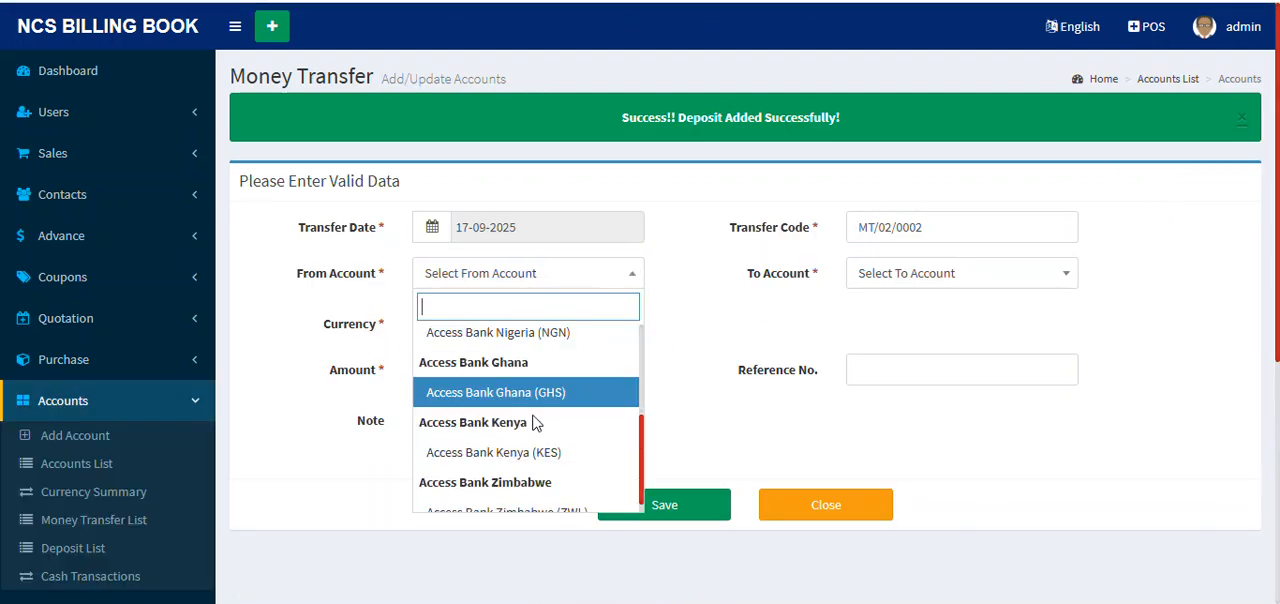
left_click(557, 391)
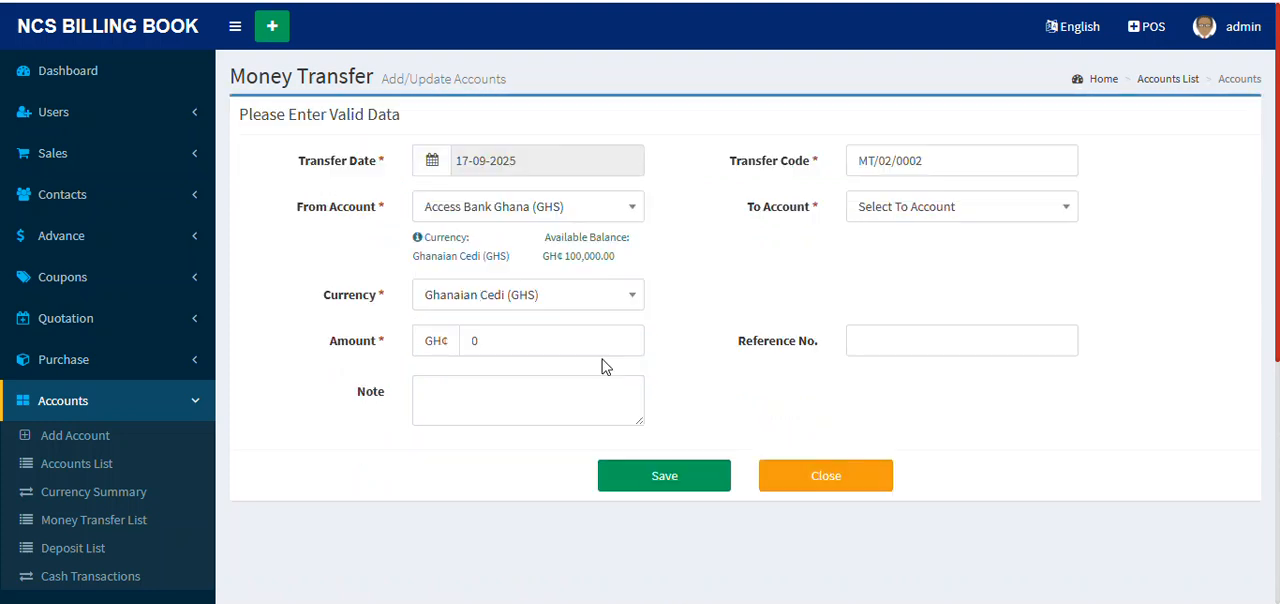
Step: Keep Ghanaian Cedi (GHS) as the transfer currency and set the transfer amount to 5000
left_click(586, 298)
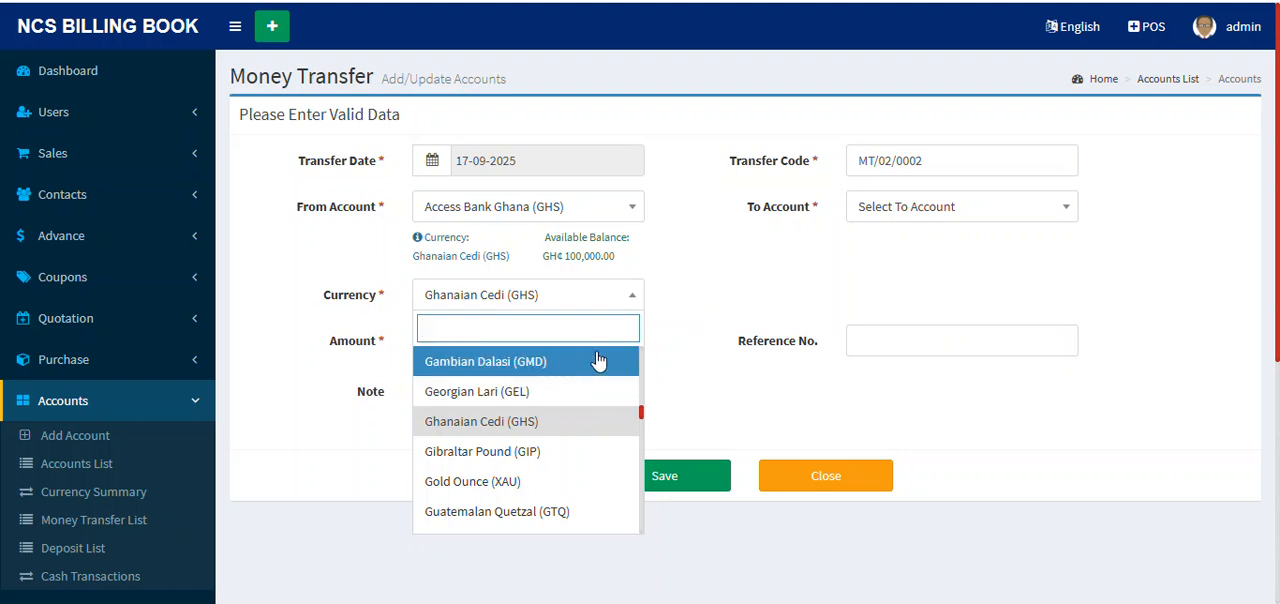
left_click(735, 268)
left_click(525, 340)
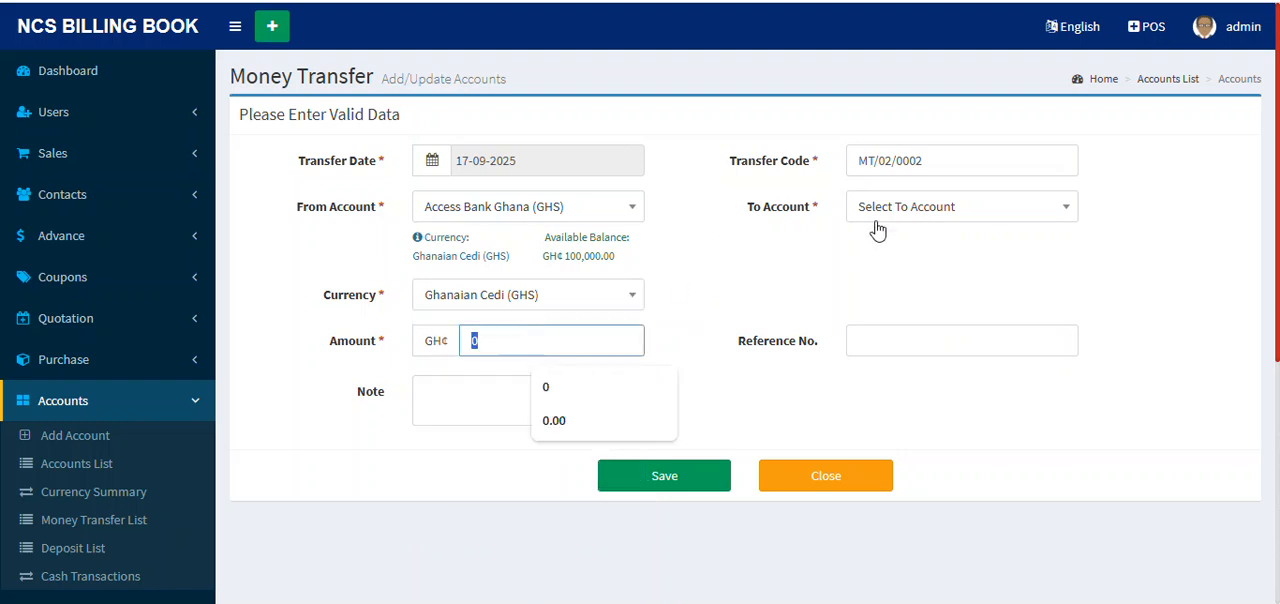
type("5000")
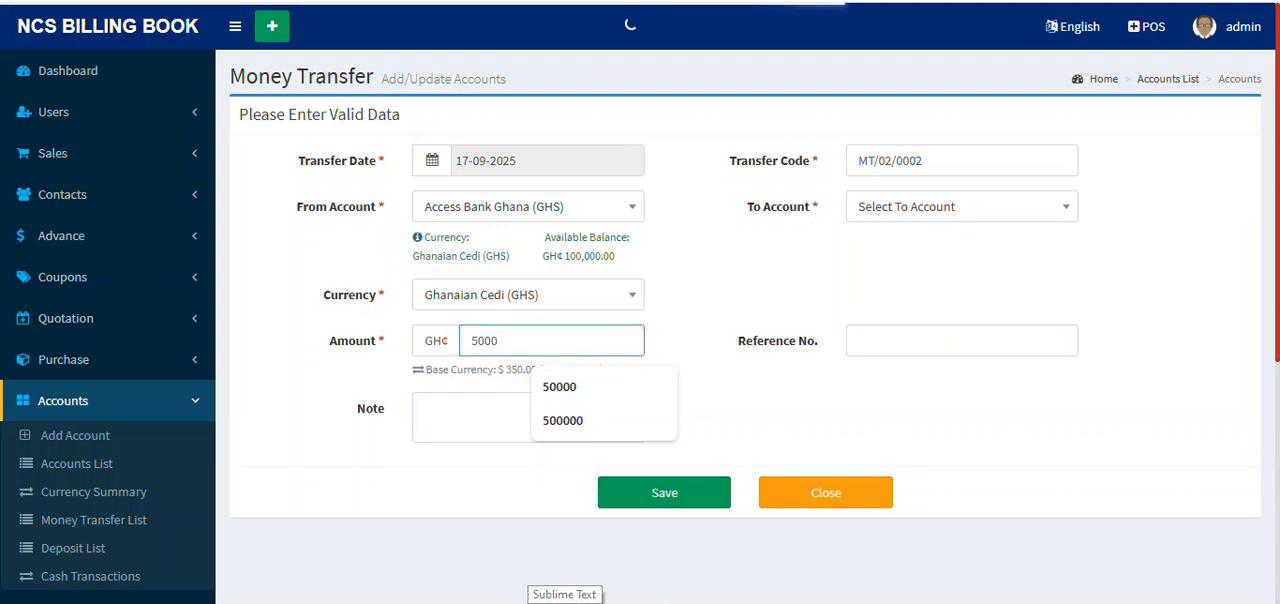
left_click(738, 447)
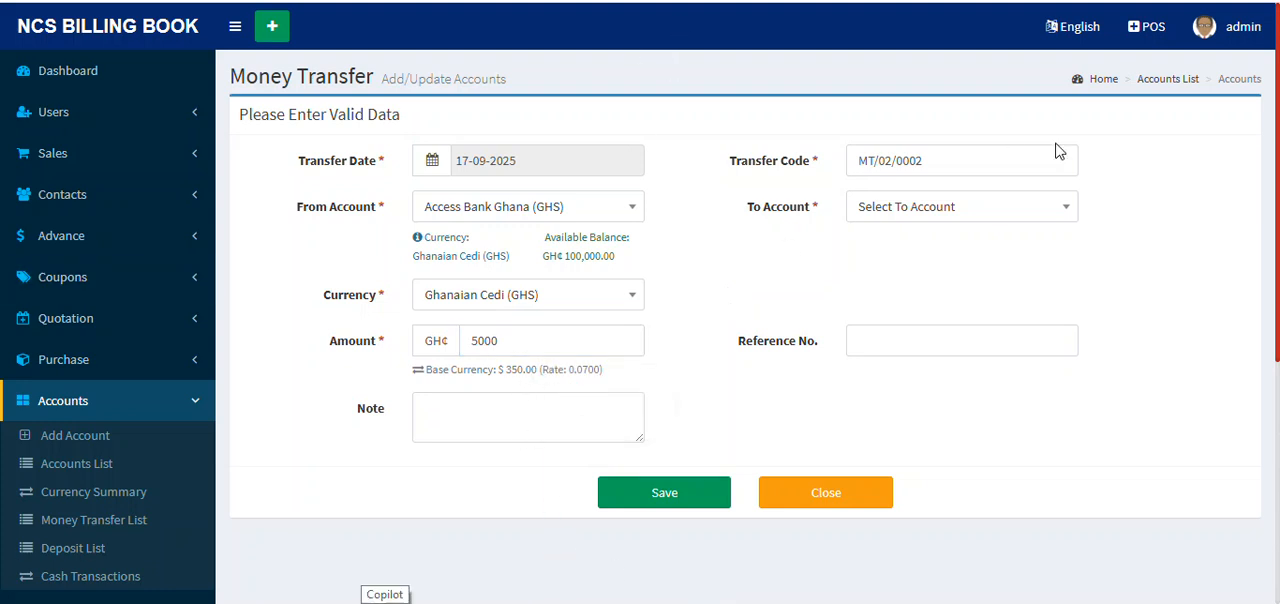
Step: Try Access Bank Nigeria (NGN) as the account receiving the transfer
left_click(966, 208)
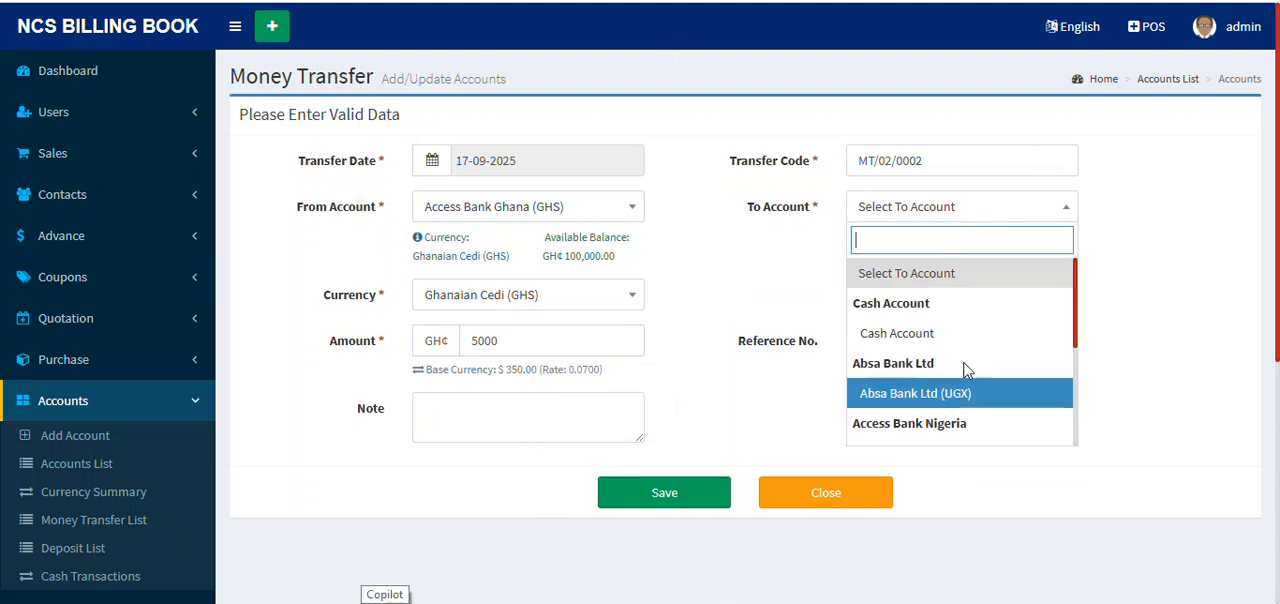
scroll(970, 350, "down", 2)
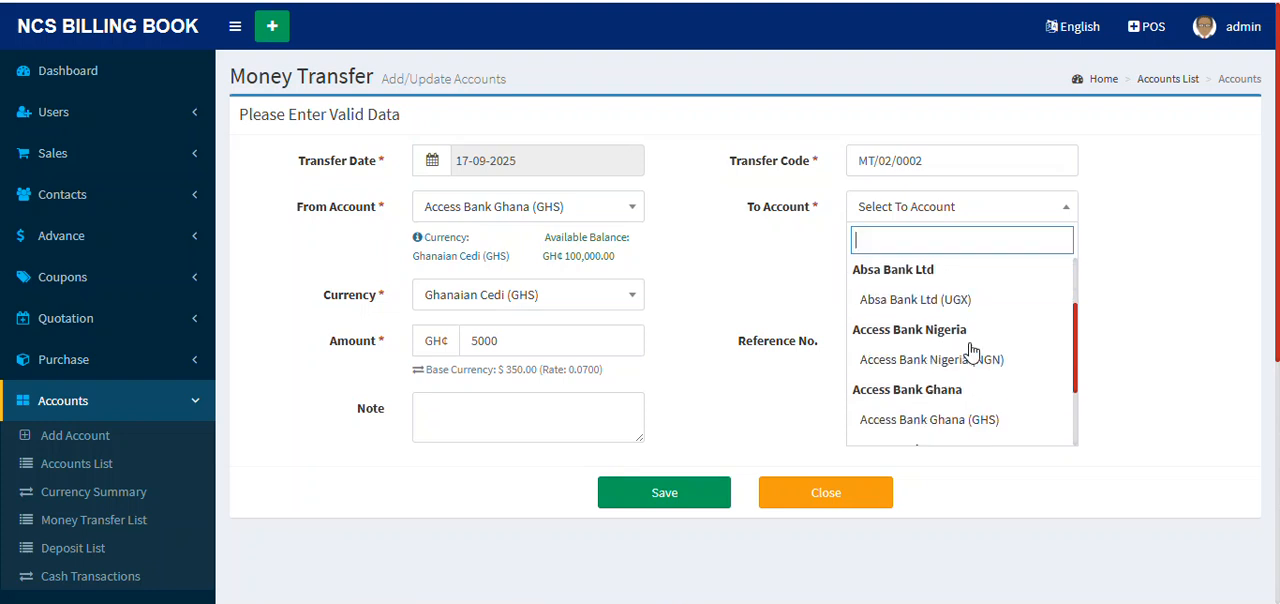
left_click(972, 358)
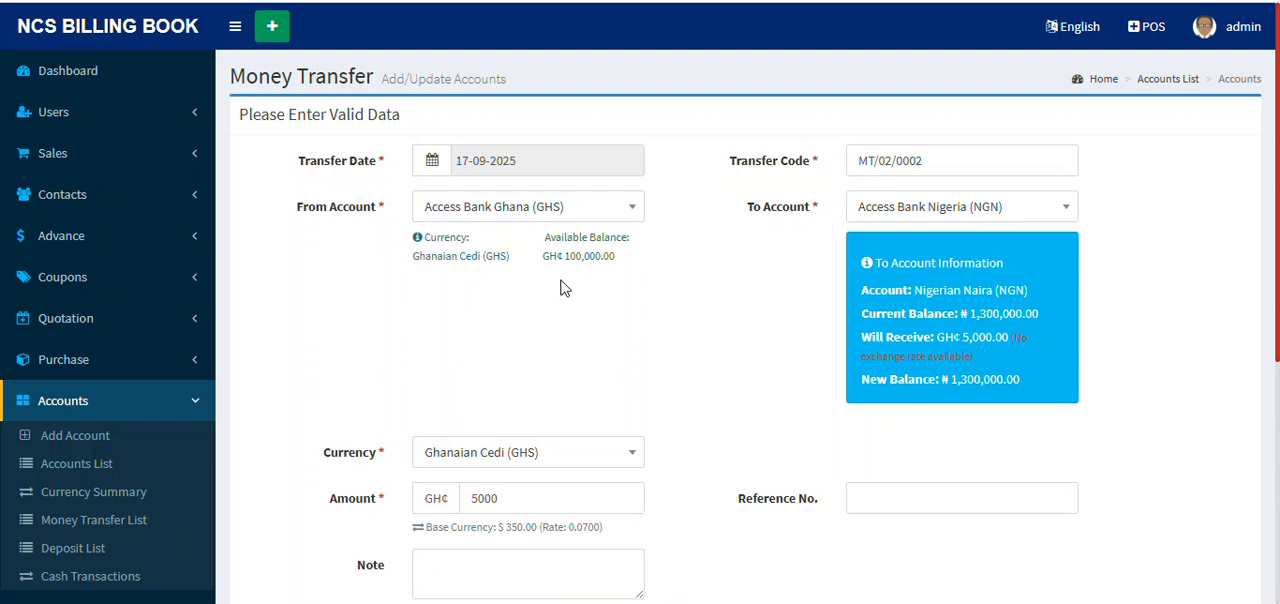
Step: Choose Cash Account as the receiving account and save the money transfer without a note
left_click(1016, 206)
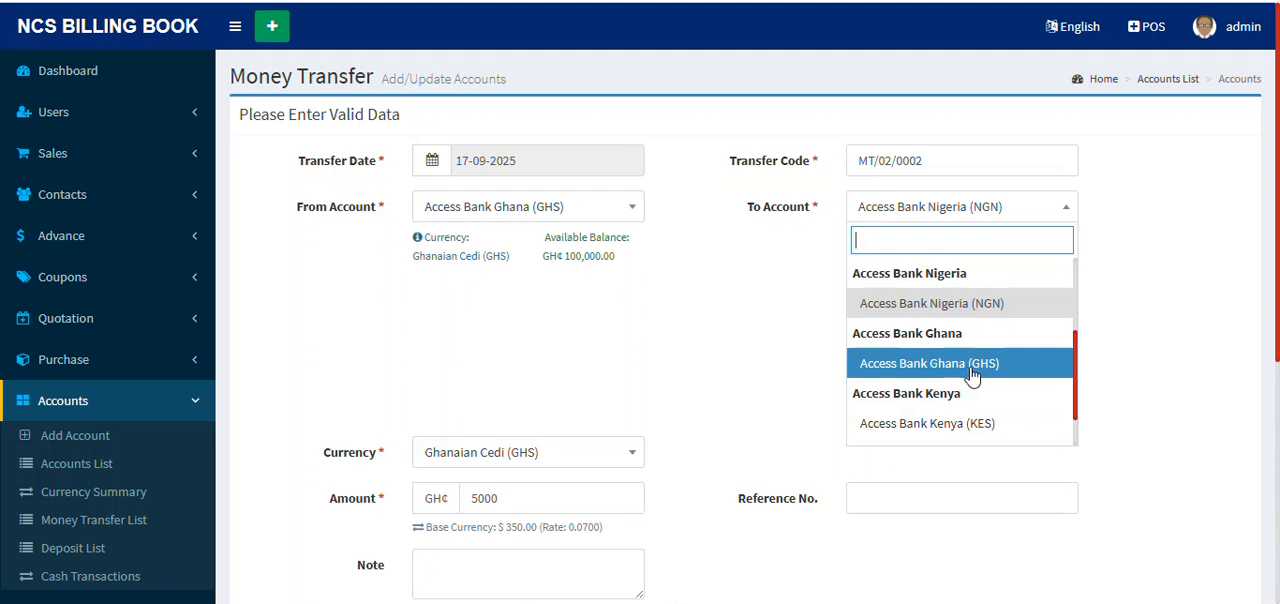
scroll(963, 340, "up", 3)
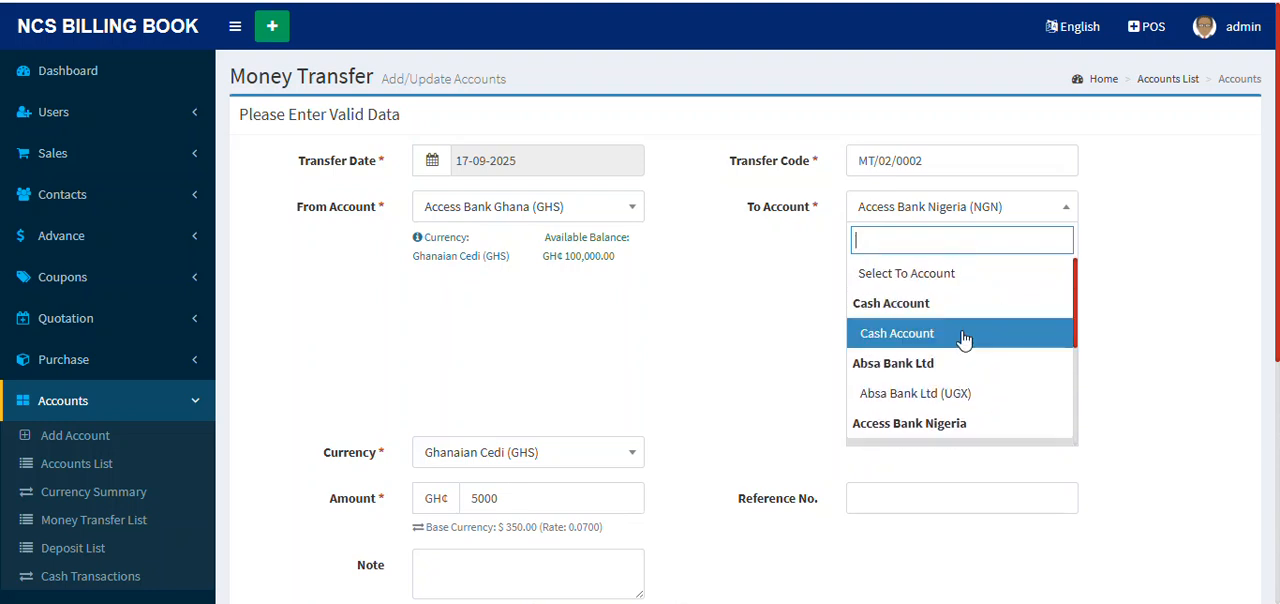
left_click(963, 338)
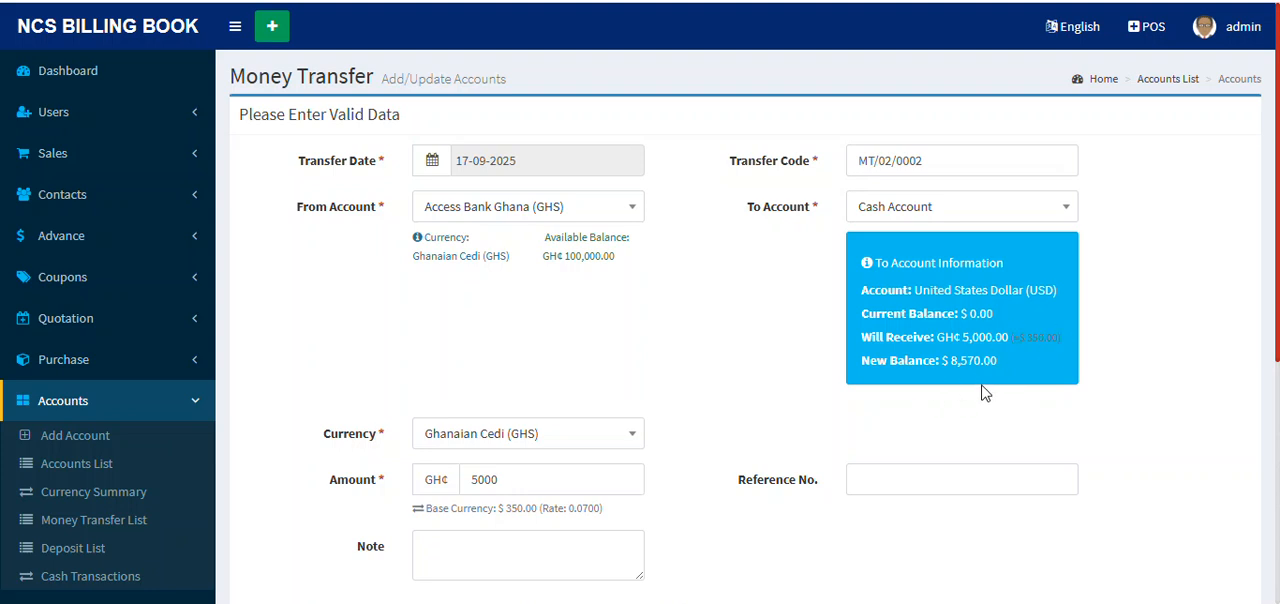
scroll(908, 351, "down", 2)
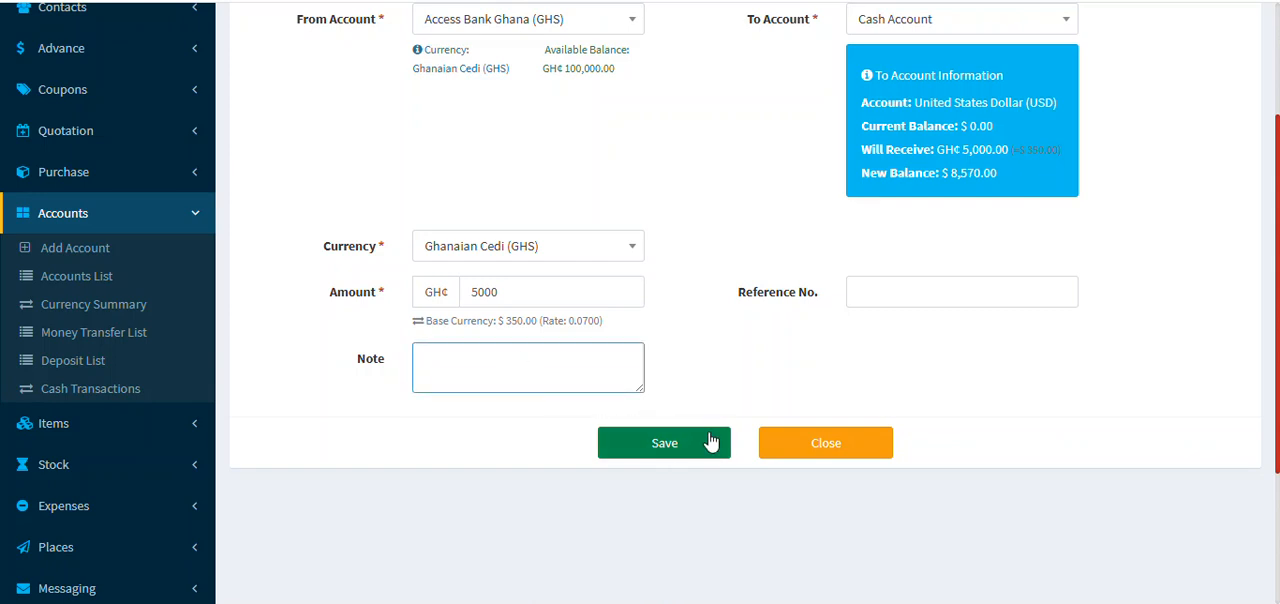
left_click(670, 450)
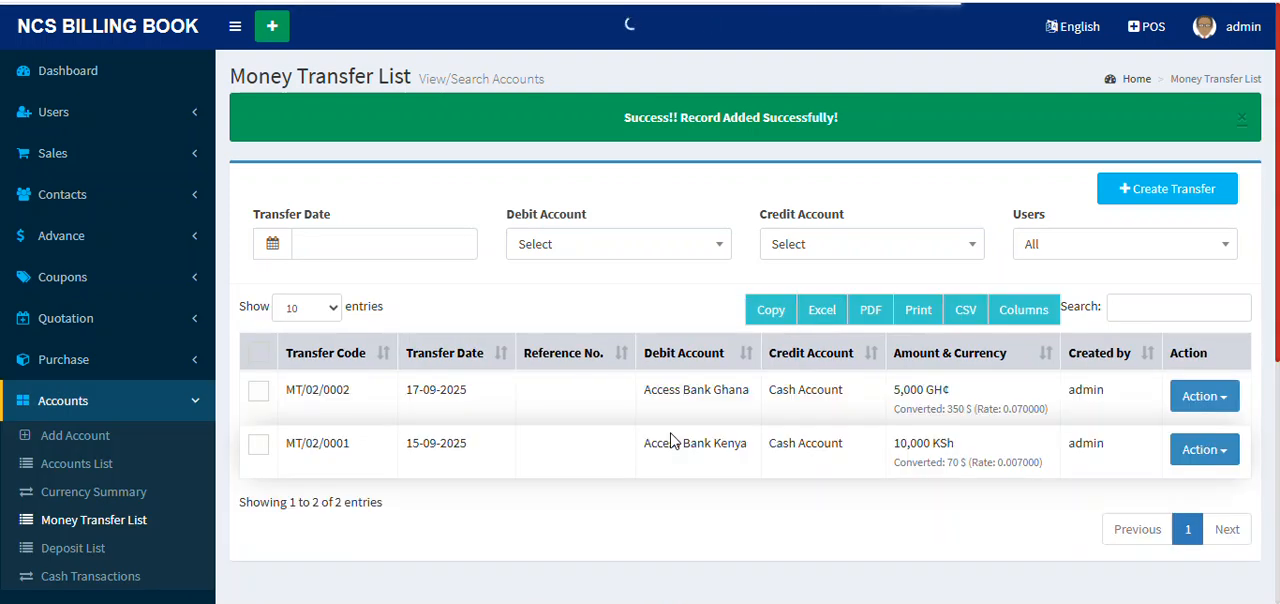
Step: Open the receipt of the Access Bank Ghana transfer, review its accounts and currency conversion, and return to the transfer list
left_click(1228, 402)
left_click(1168, 433)
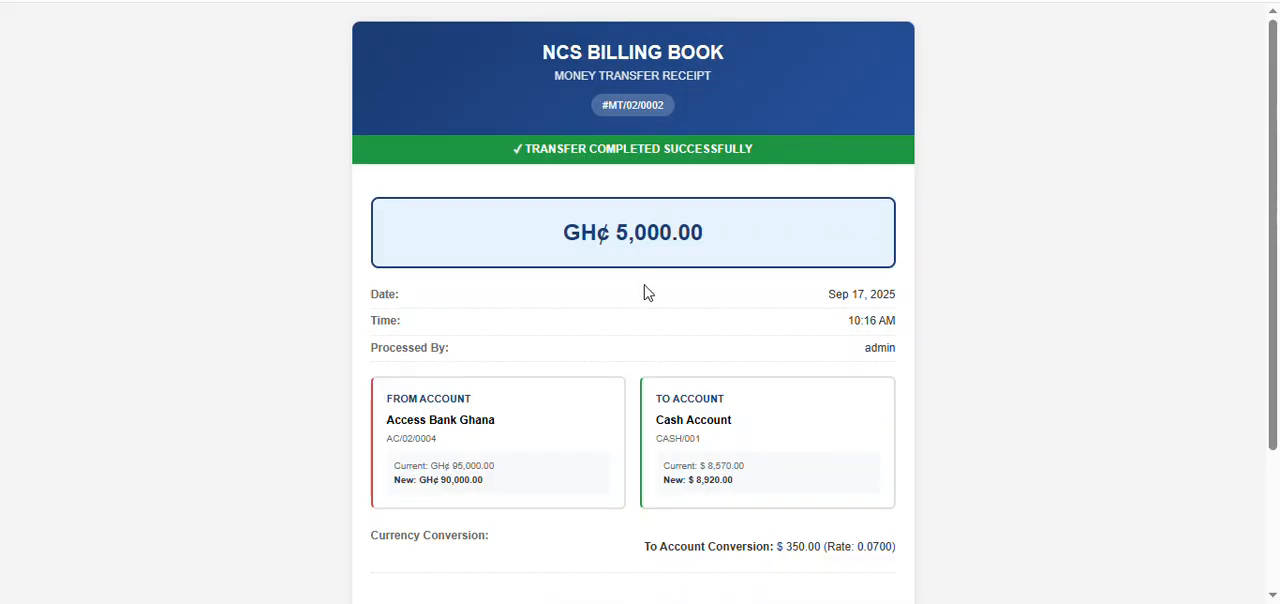
scroll(574, 307, "down", 2)
scroll(576, 304, "up", 2)
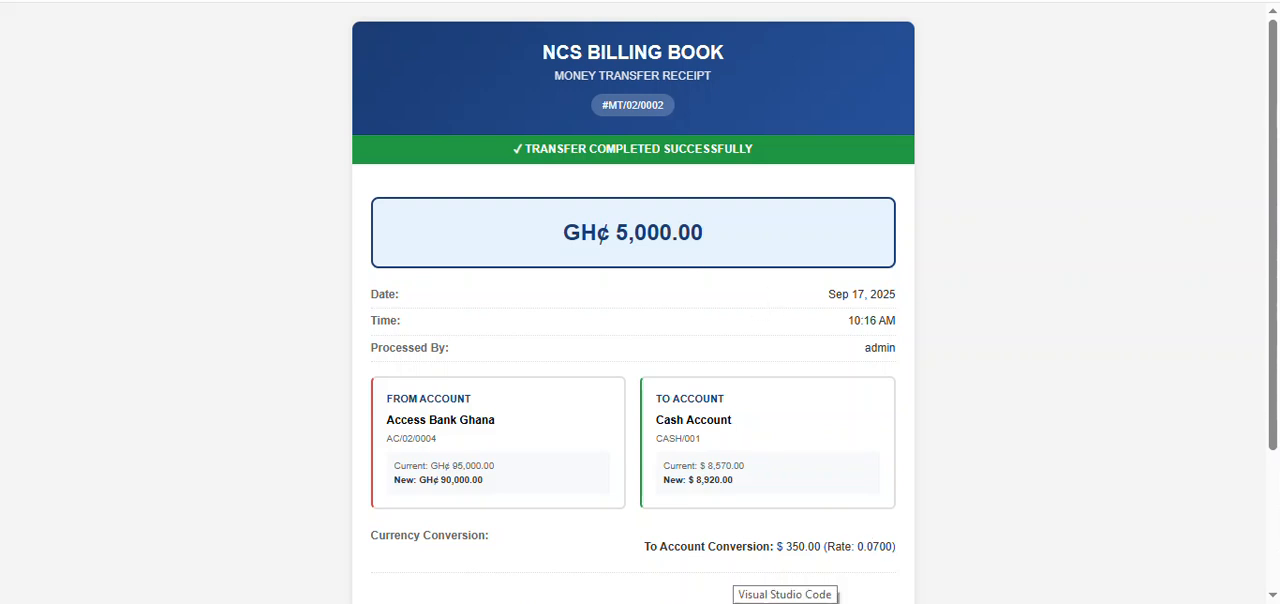
left_click(655, 1)
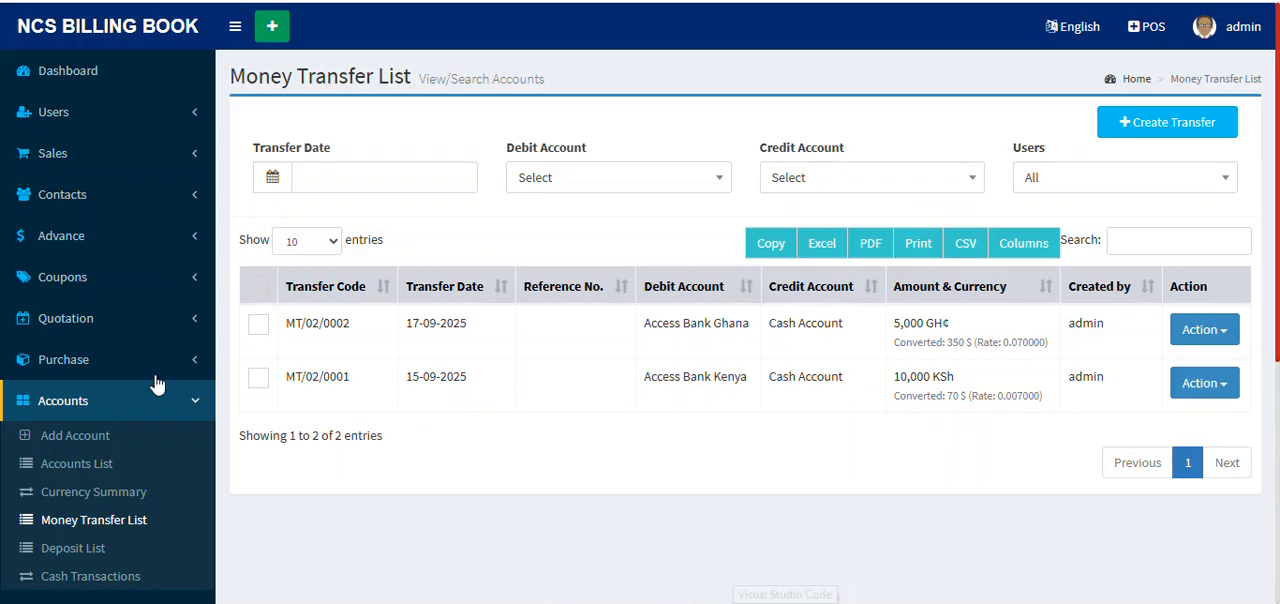
Step: Open the Currency Summary under Accounts and review each currency's account count, total balance and base currency equivalent
left_click(134, 495)
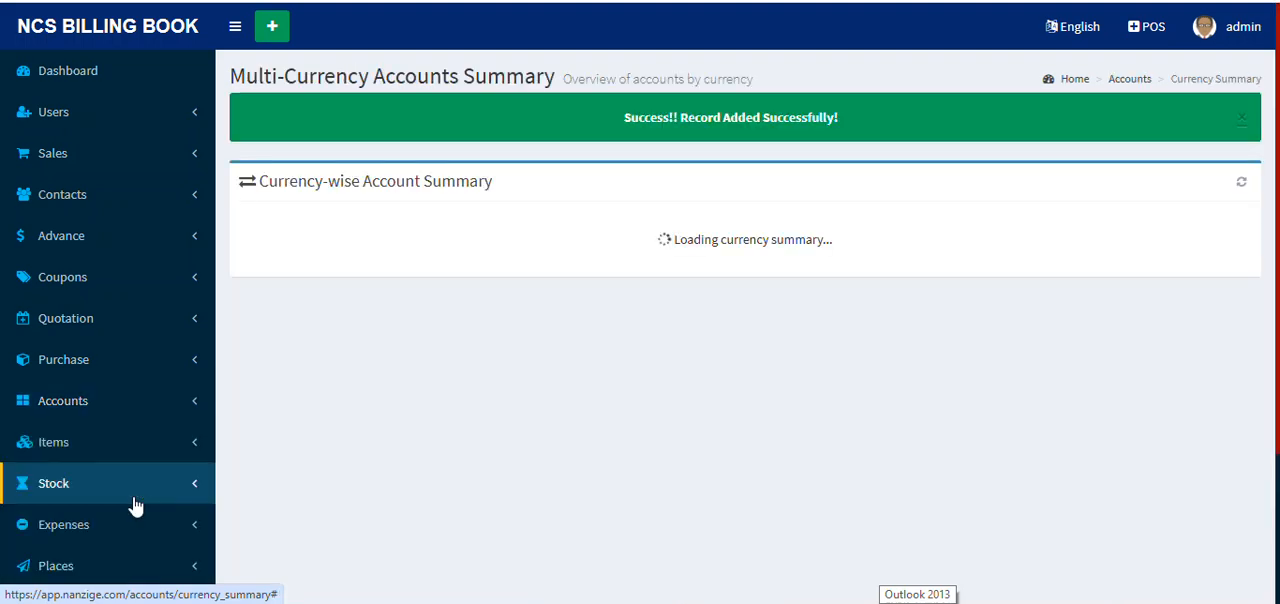
scroll(669, 294, "down", 3)
scroll(686, 297, "up", 3)
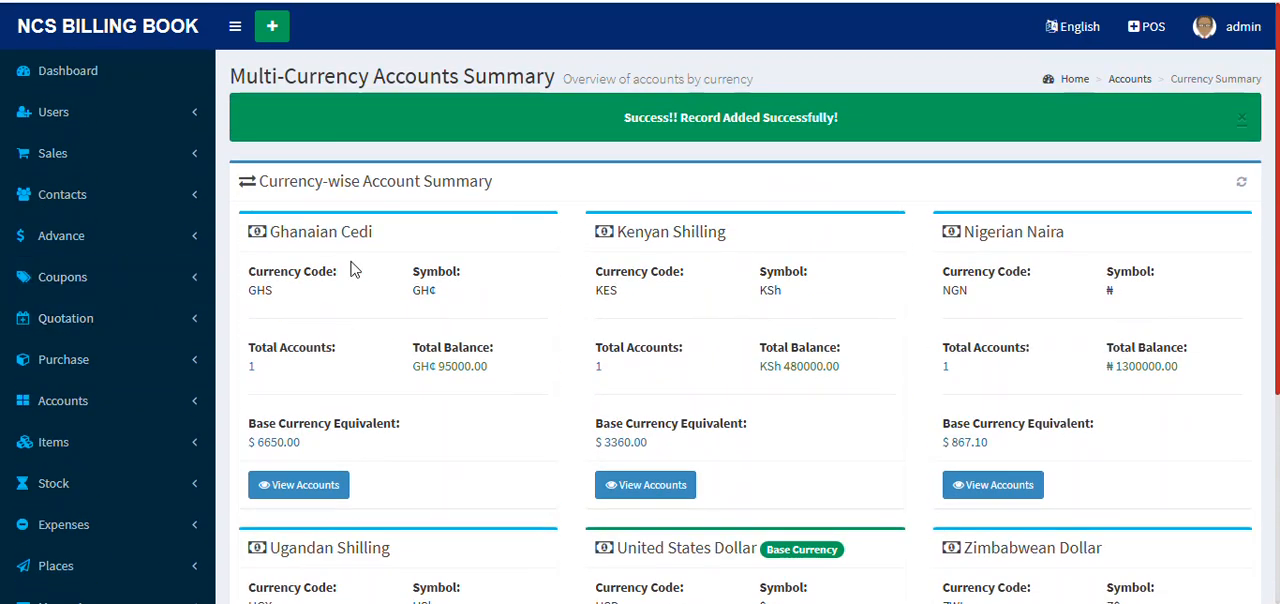
scroll(1106, 266, "down", 2)
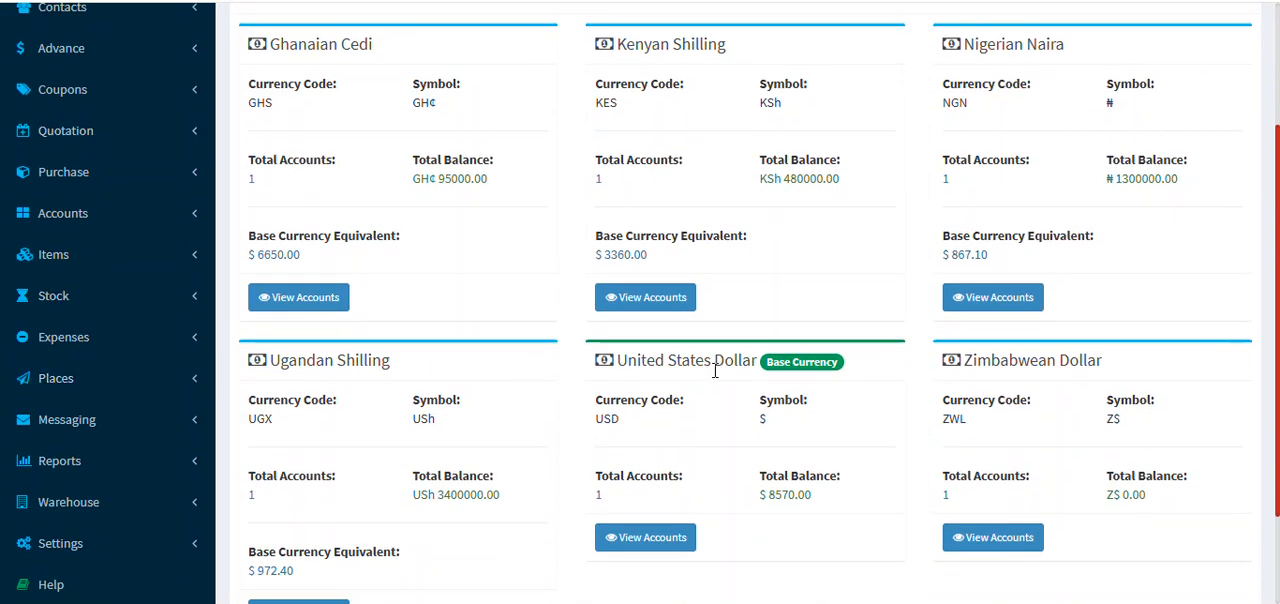
scroll(857, 380, "down", 1)
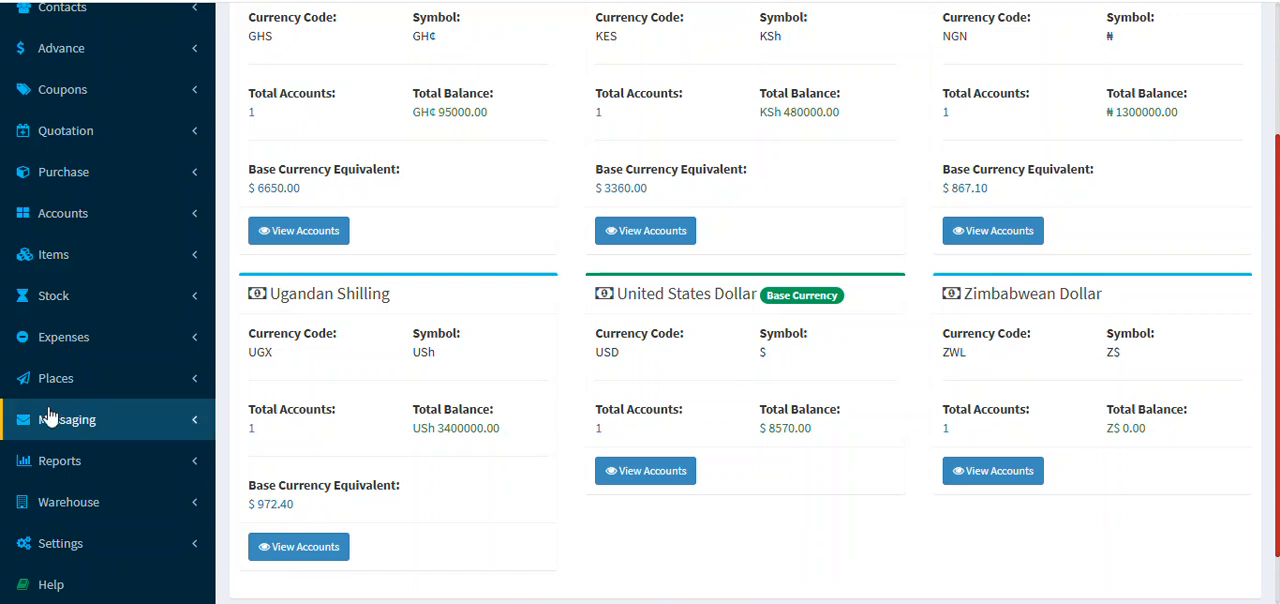
scroll(45, 408, "down", 1)
scroll(100, 300, "up", 4)
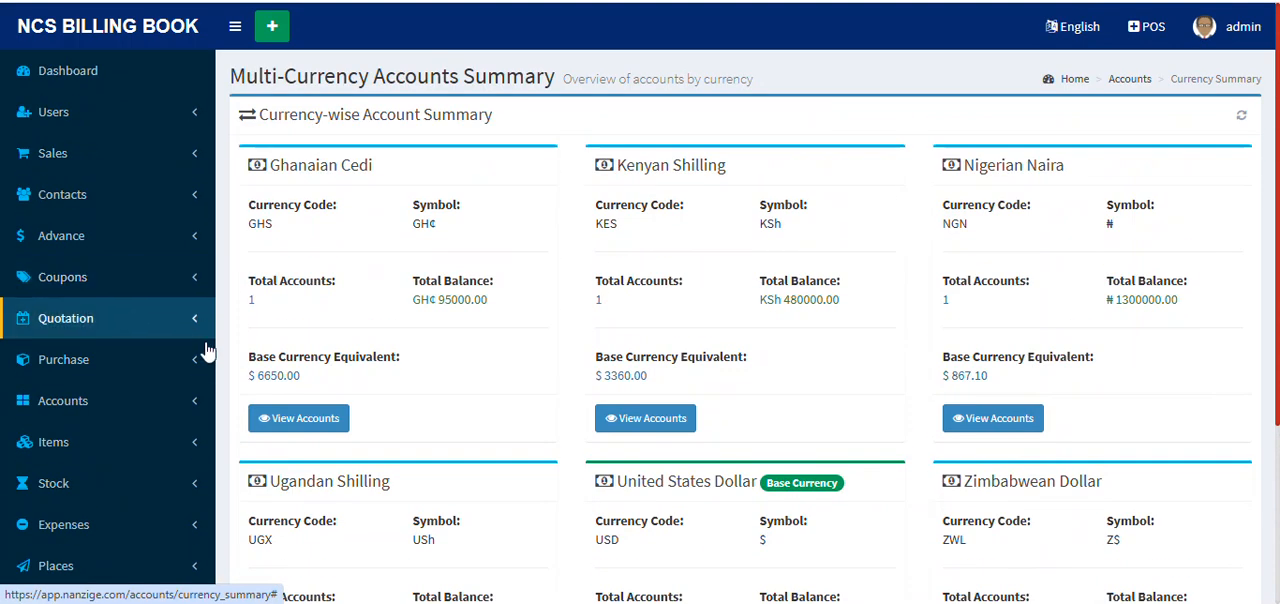
Step: Open the Accounts List and review each account's currency, balance and default status
left_click(147, 400)
scroll(147, 400, "down", 1)
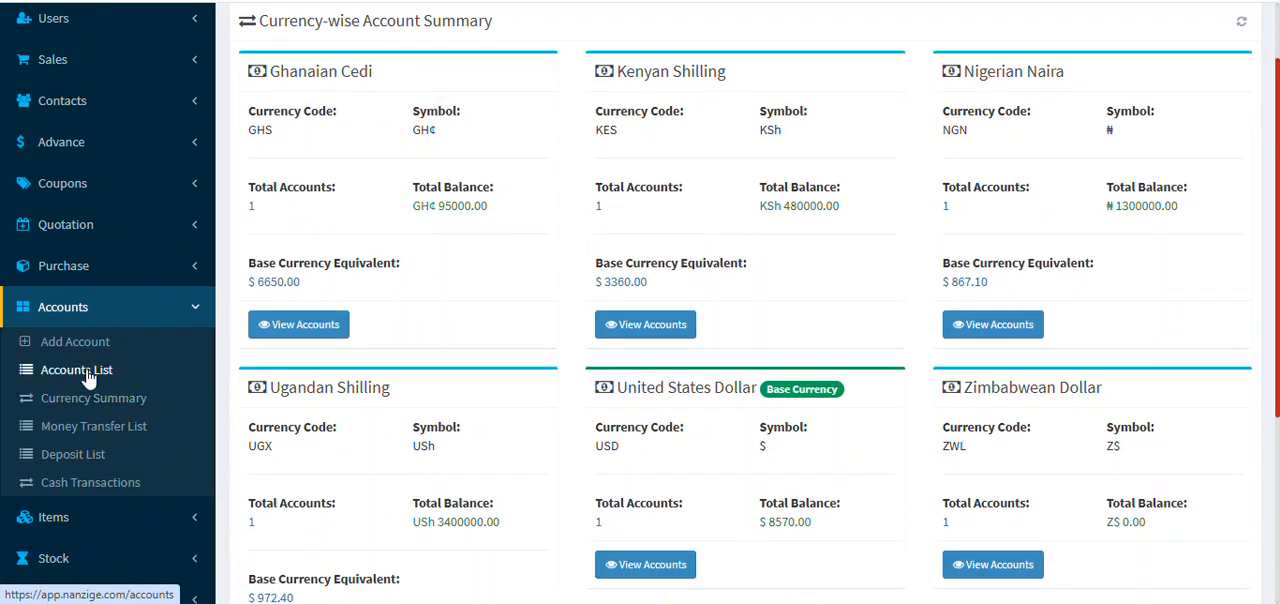
left_click(88, 372)
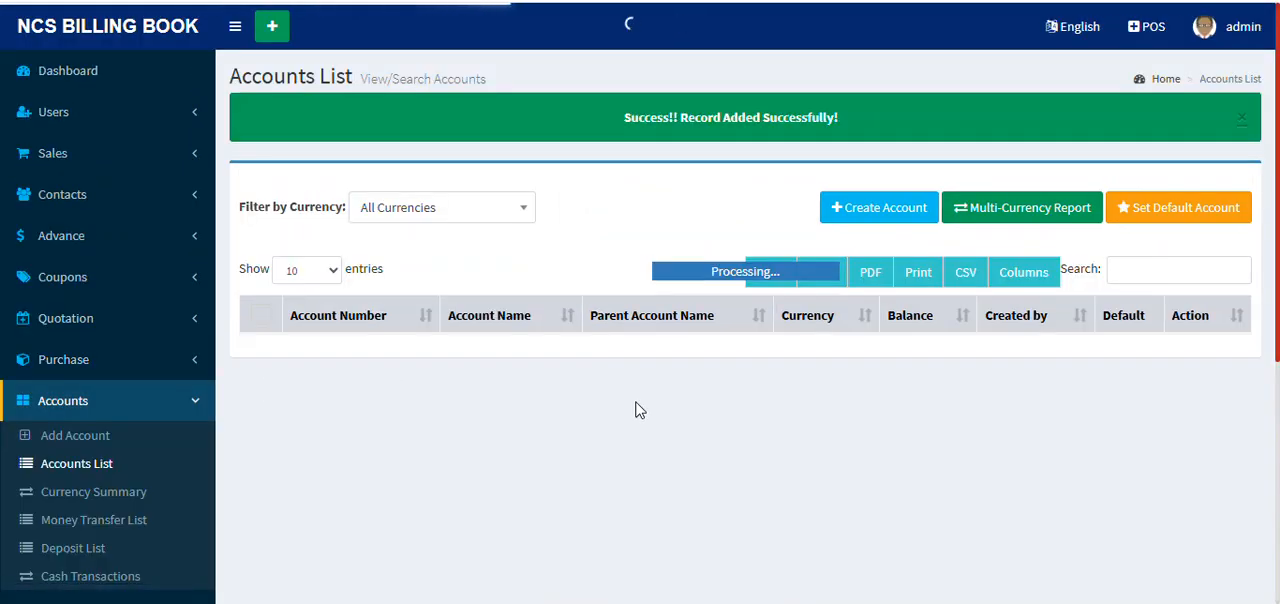
scroll(1050, 372, "down", 2)
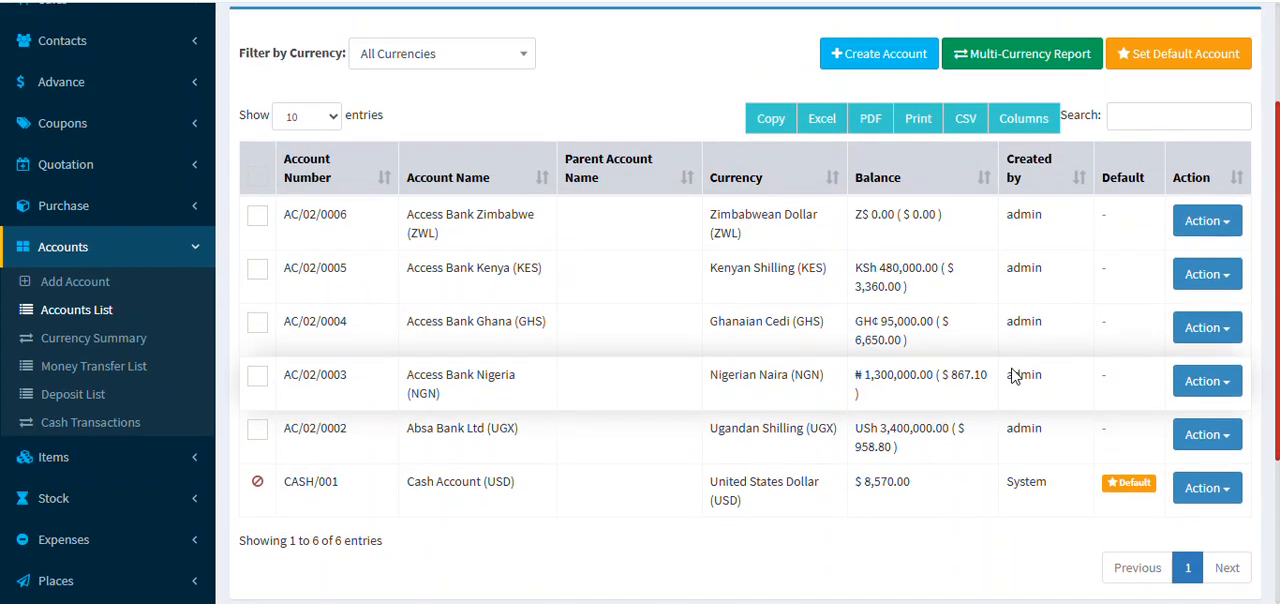
scroll(1014, 368, "up", 2)
scroll(1014, 374, "down", 1)
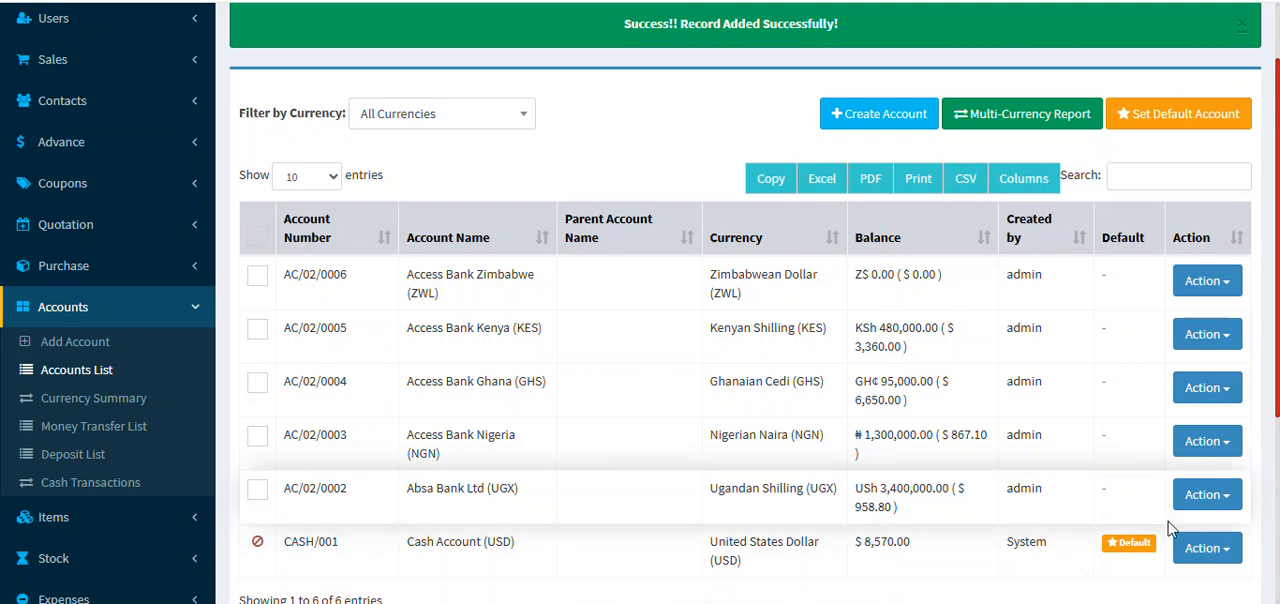
Step: Open the account book of the Cash Account (USD) and review its balance and transactions
left_click(1207, 548)
scroll(1144, 538, "down", 1)
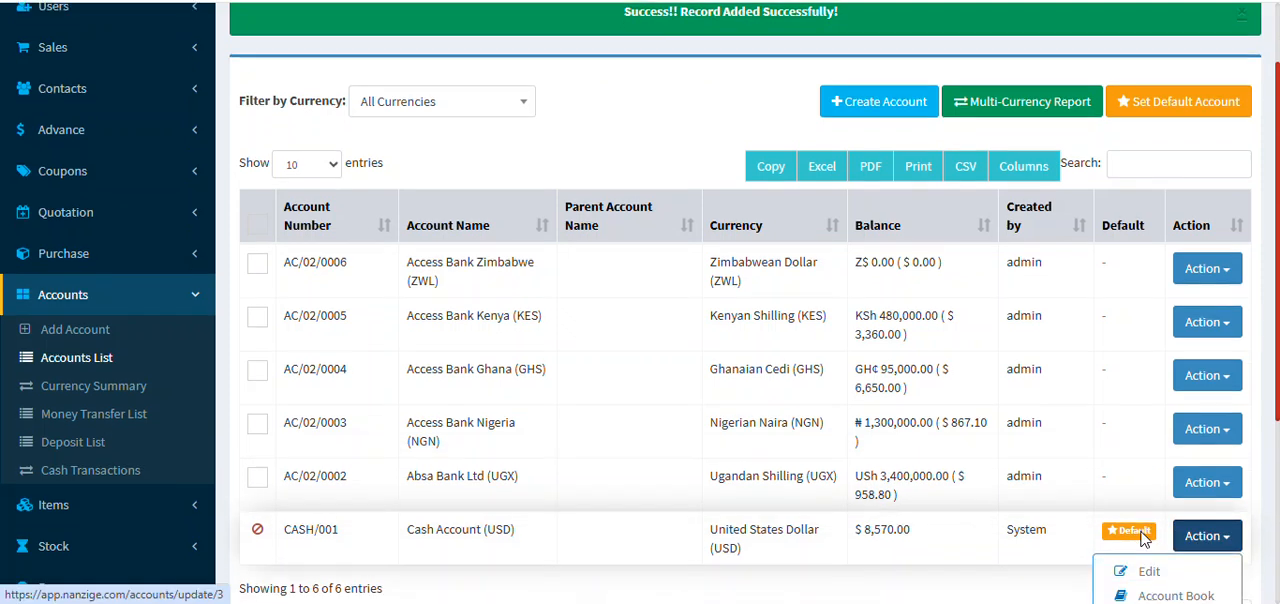
left_click(1213, 513)
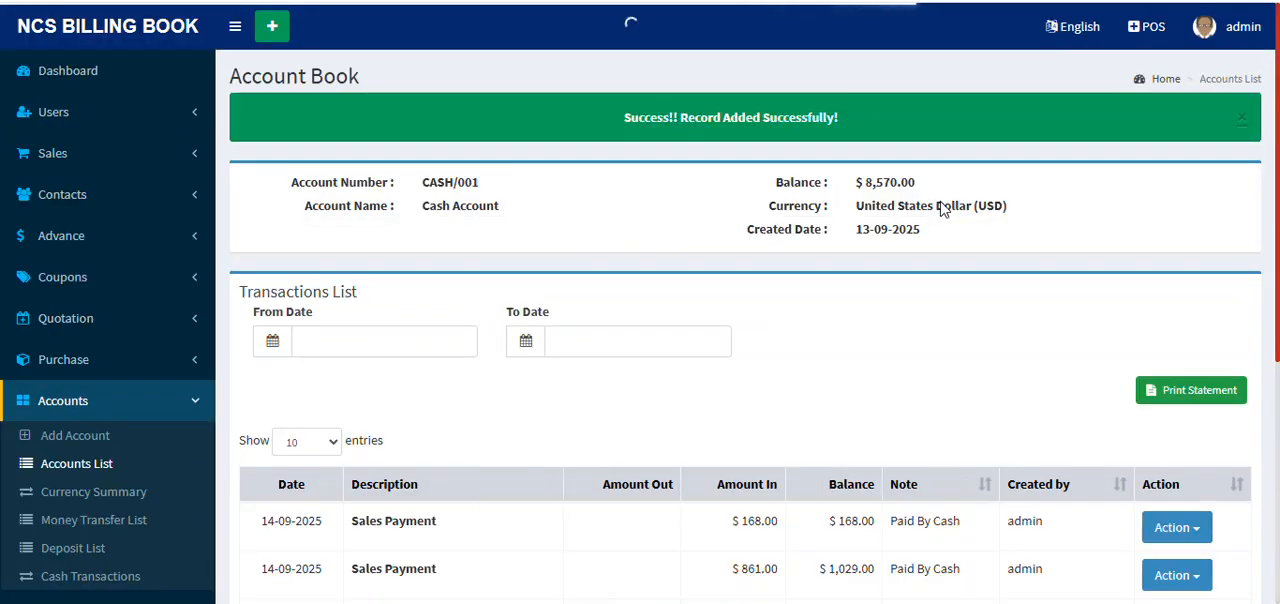
scroll(1023, 132, "down", 4)
scroll(900, 200, "up", 4)
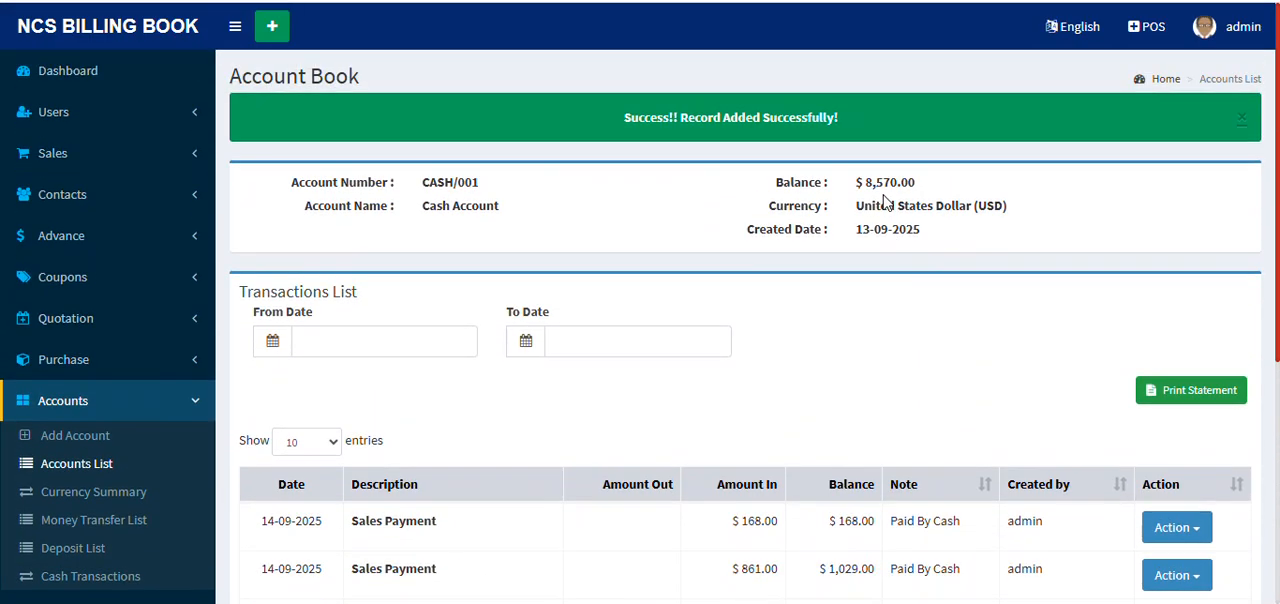
scroll(1000, 260, "down", 1)
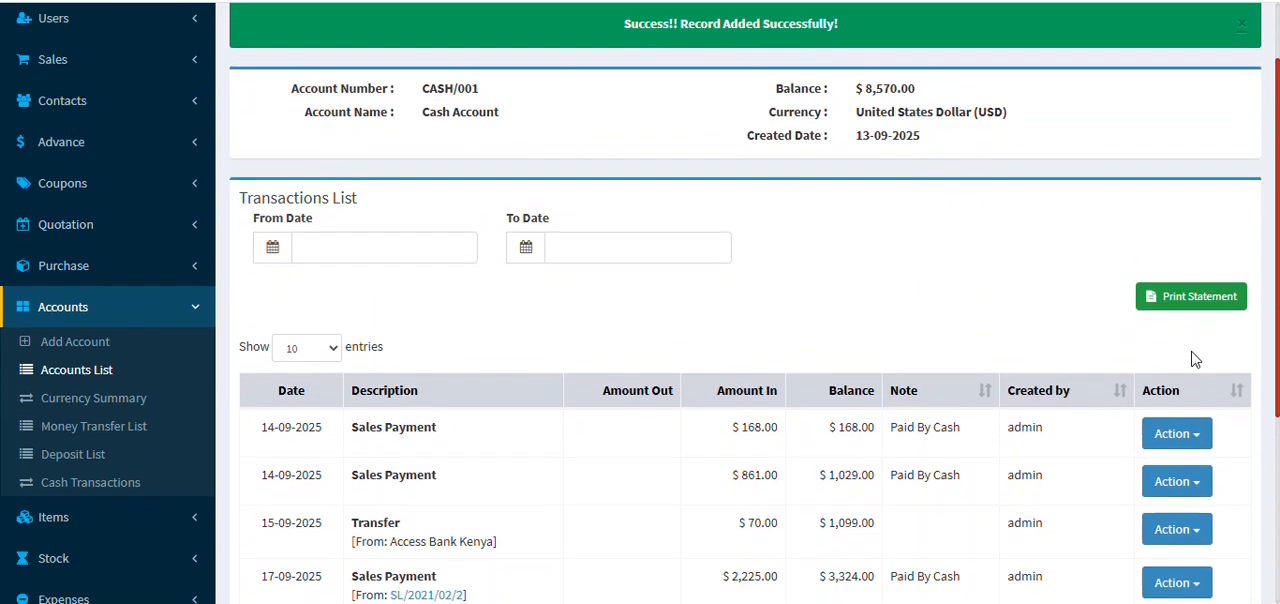
Step: Open the Cash Account's printable statement, review its transaction history, close it and return to the Accounts List
left_click(1205, 300)
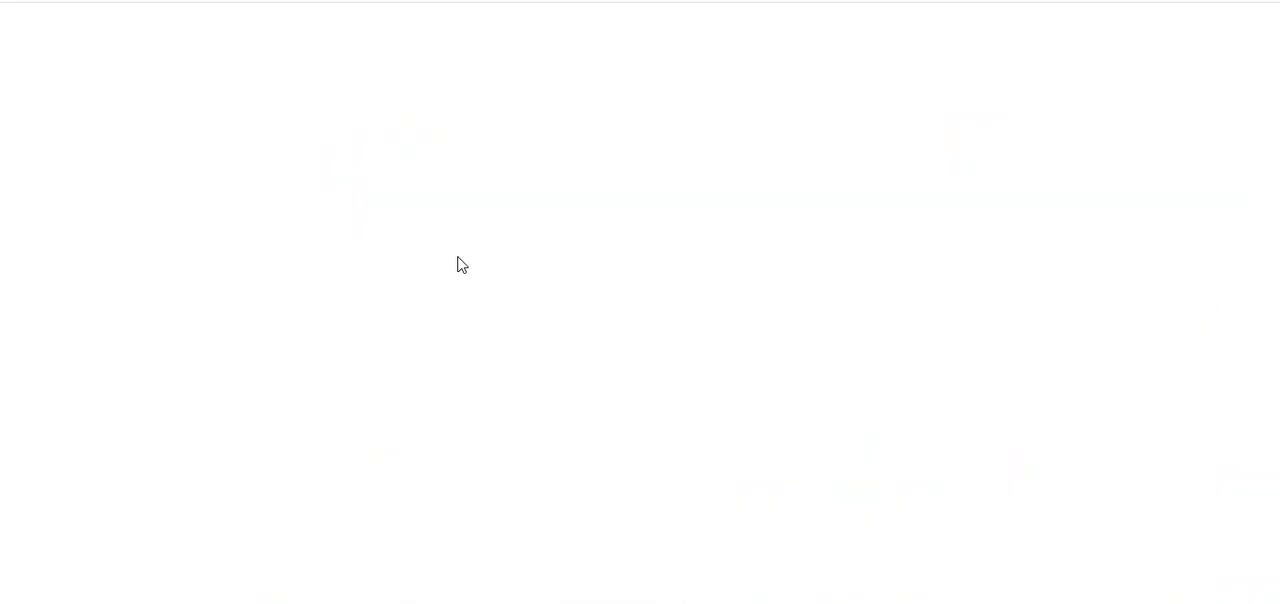
scroll(836, 246, "down", 4)
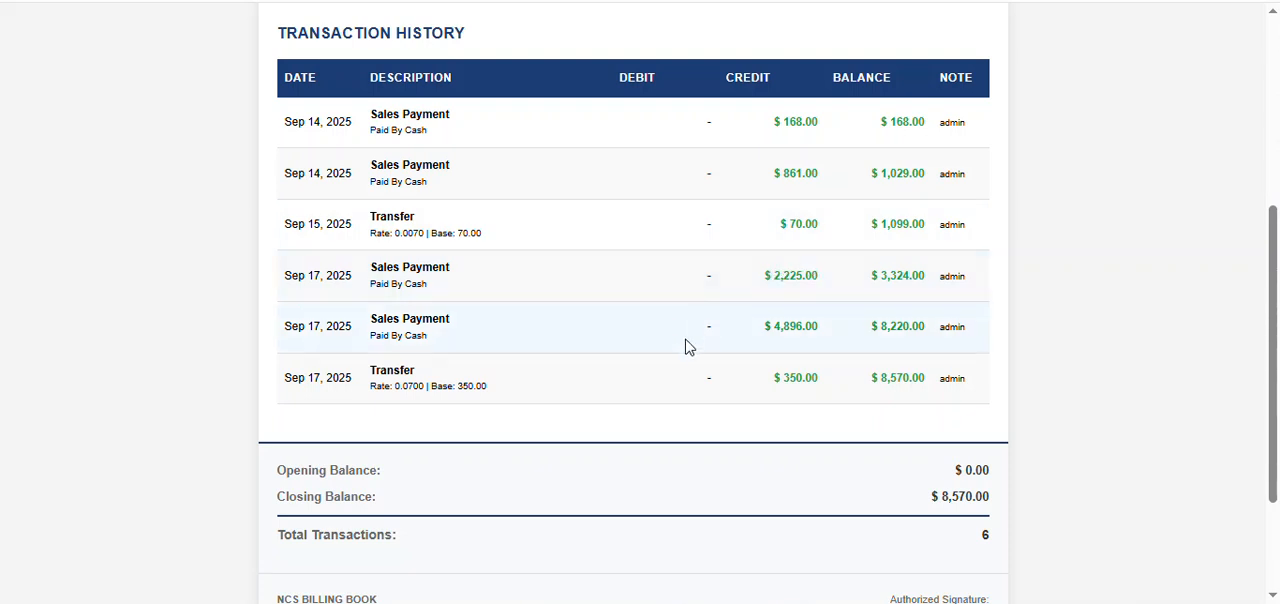
scroll(697, 337, "up", 4)
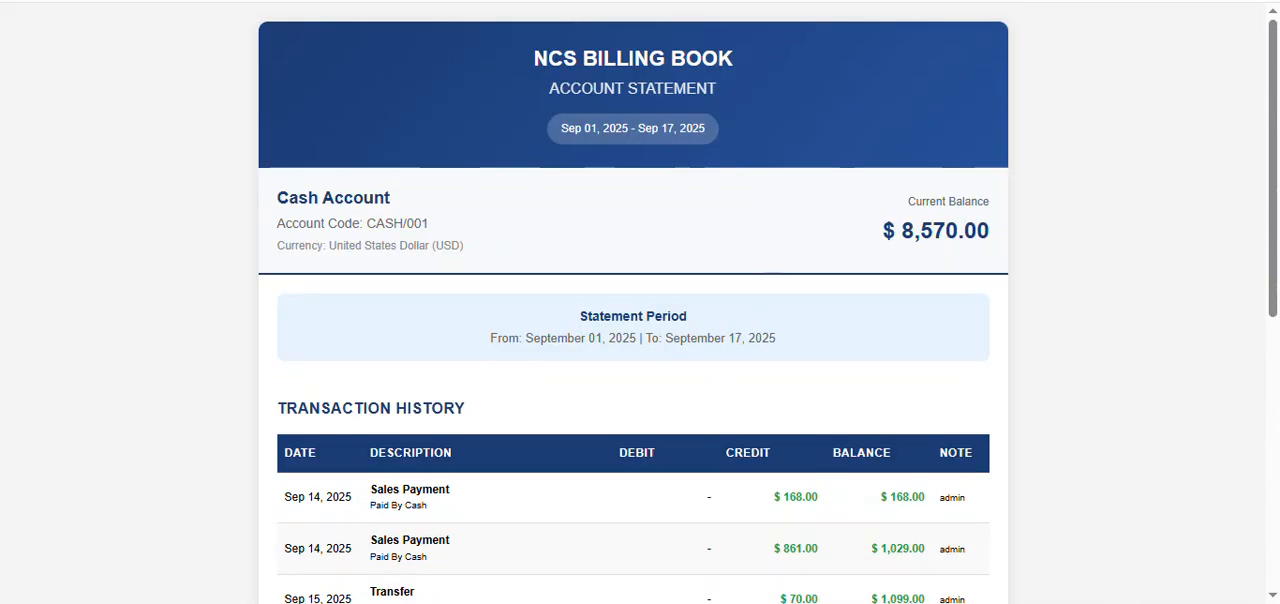
key("ctrl+w")
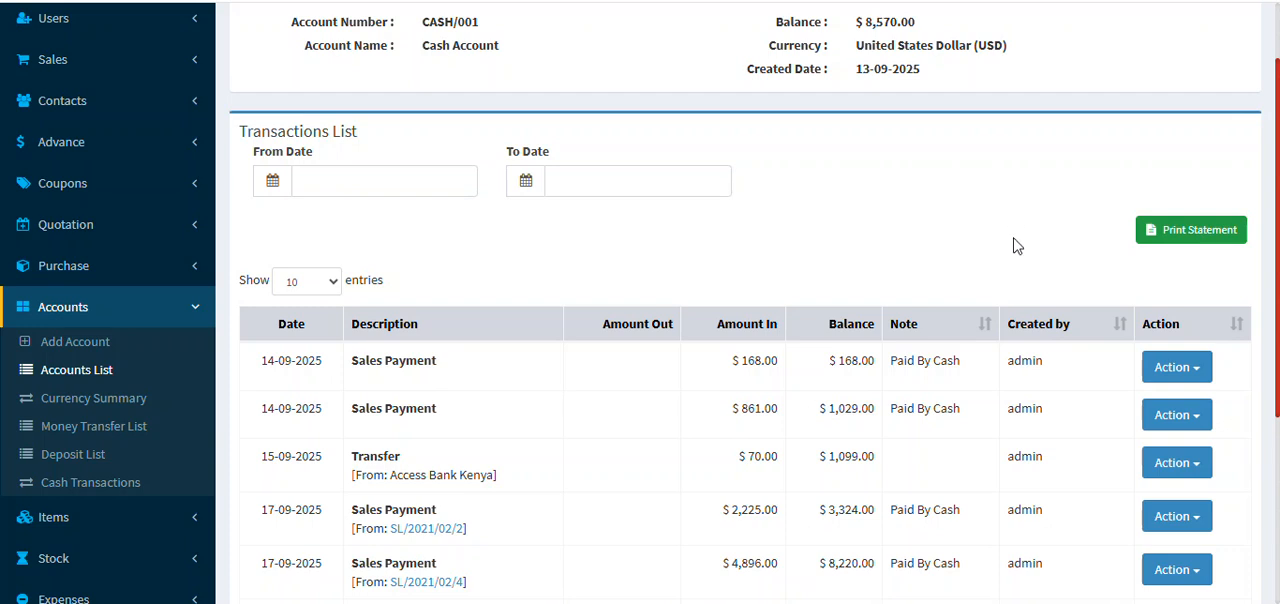
scroll(537, 346, "up", 1)
scroll(37, 406, "down", 1)
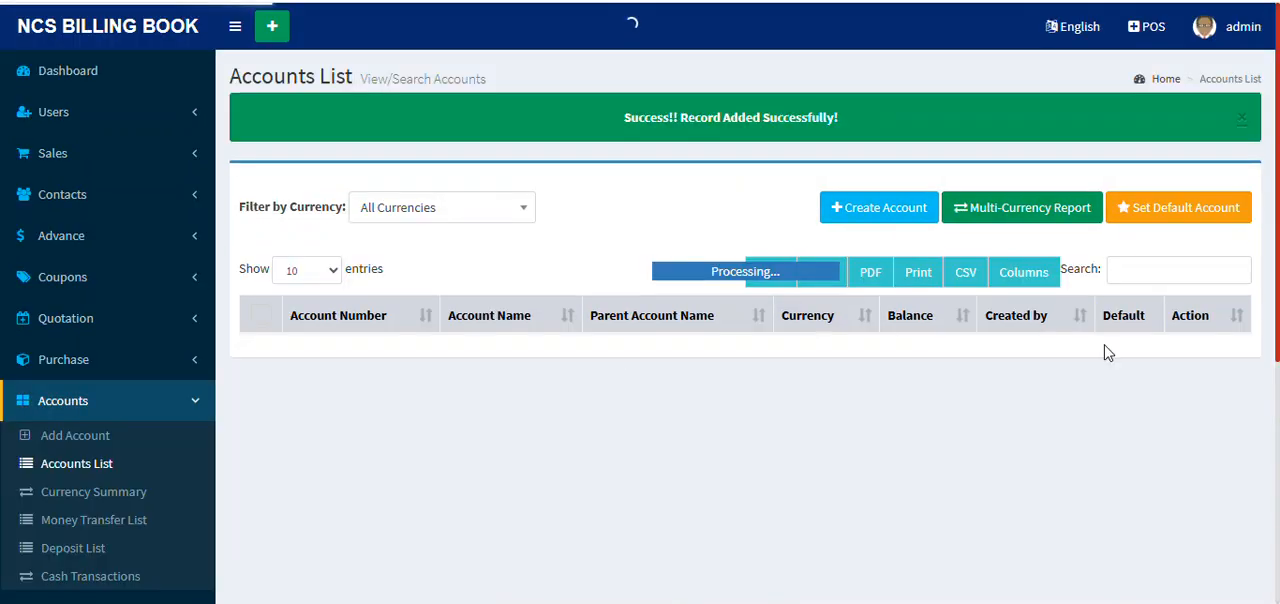
Step: Open the account book of Access Bank Kenya (KES) and review its deposit, transfer and expense payment entries
scroll(1120, 430, "down", 1)
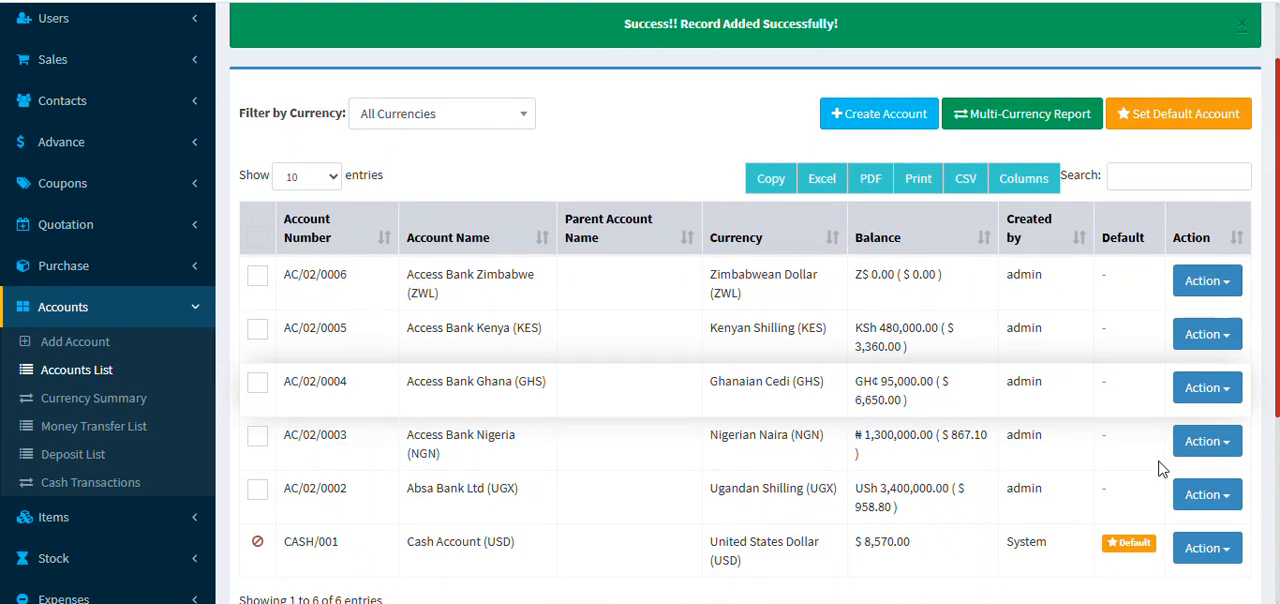
left_click(1218, 340)
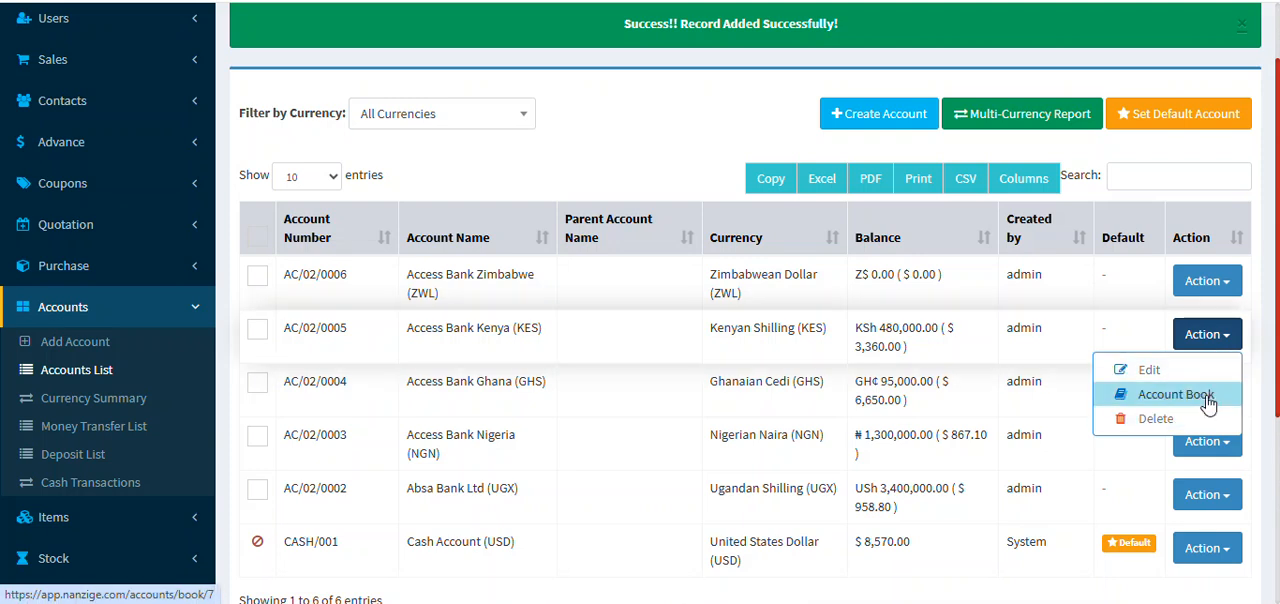
left_click(1130, 402)
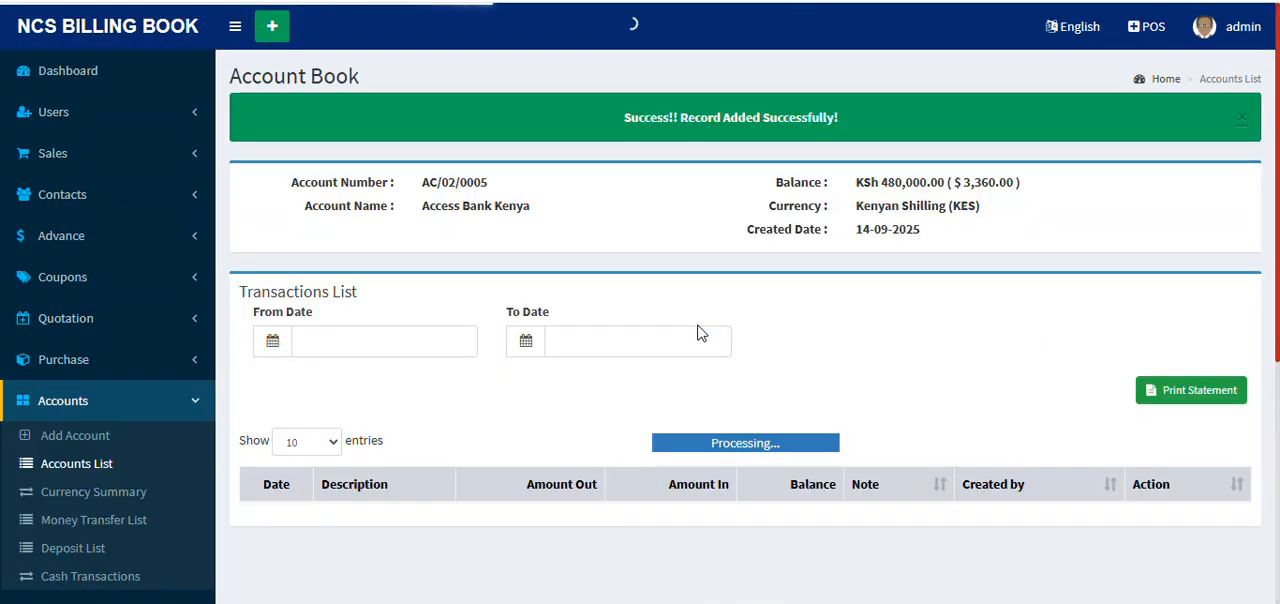
scroll(702, 333, "down", 1)
scroll(700, 332, "down", 3)
scroll(703, 331, "up", 1)
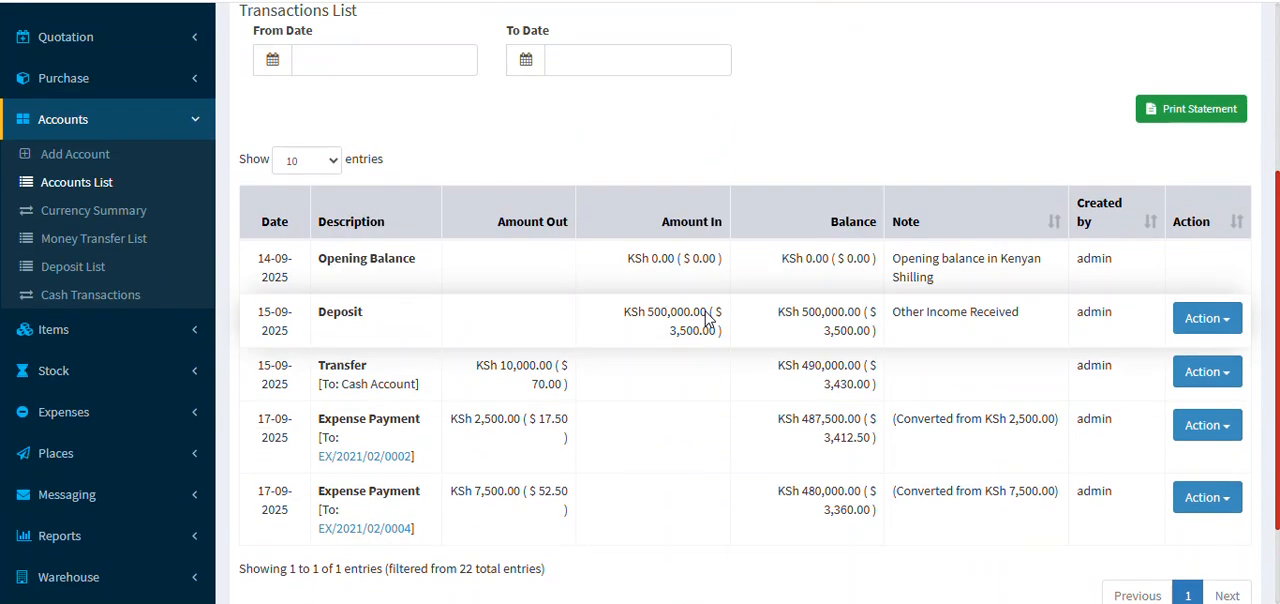
scroll(740, 298, "up", 2)
scroll(757, 302, "up", 1)
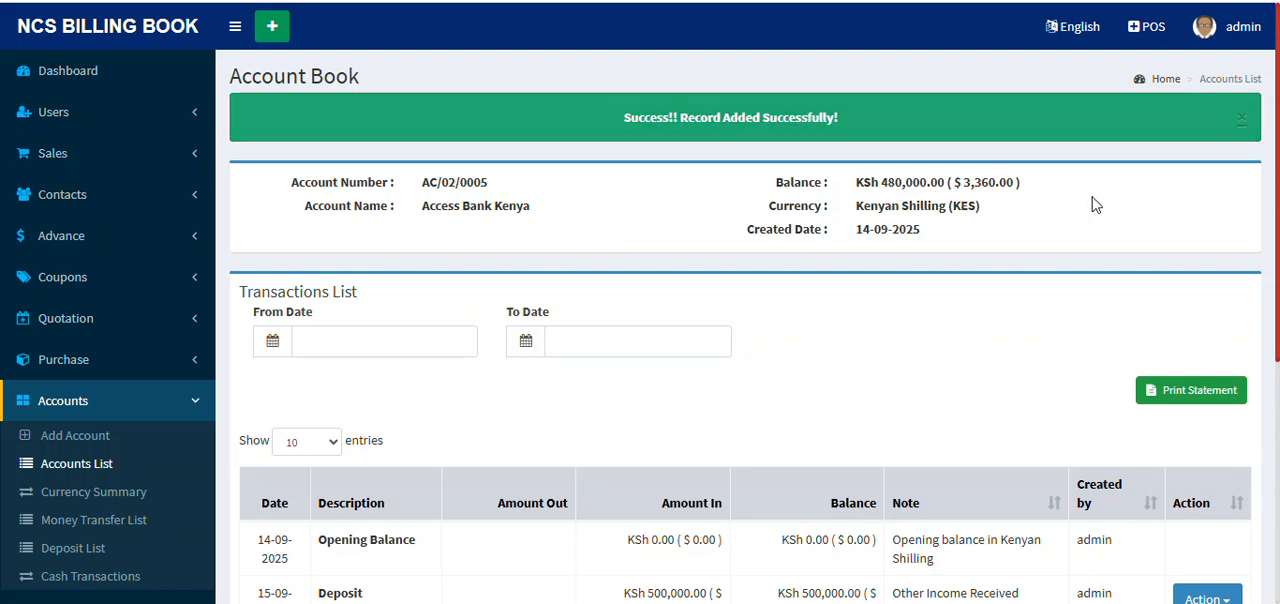
Step: Open the printable statement for Access Bank Kenya, review its debits, credits and closing balance, and close it
scroll(1100, 220, "down", 3)
left_click(1196, 134)
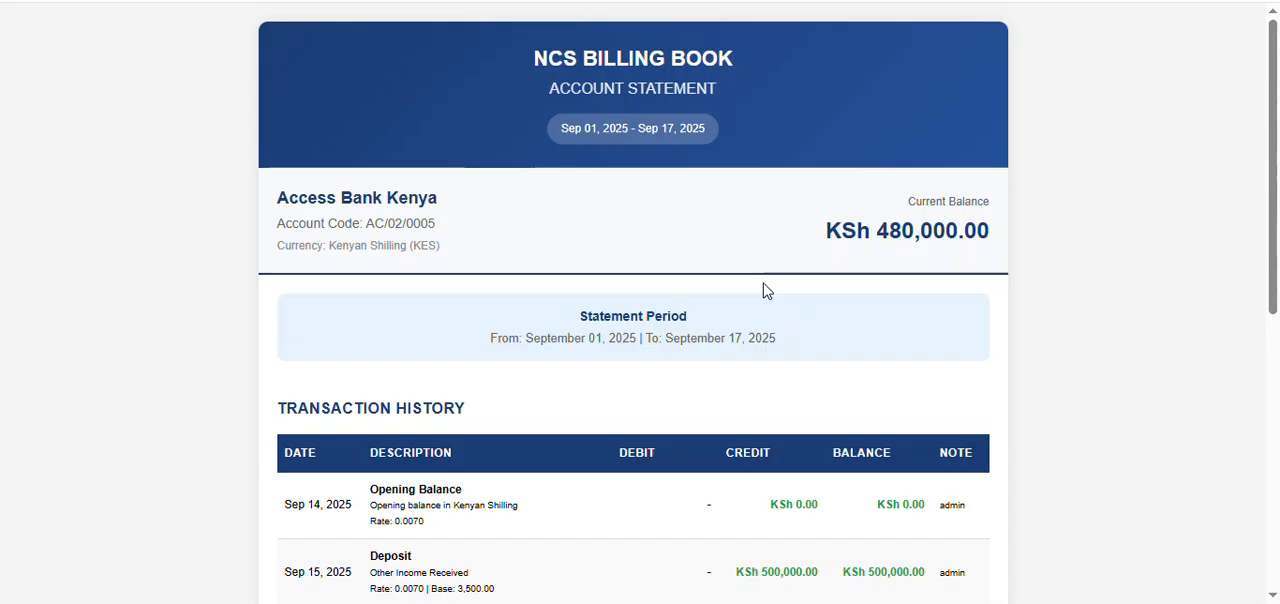
scroll(767, 291, "down", 4)
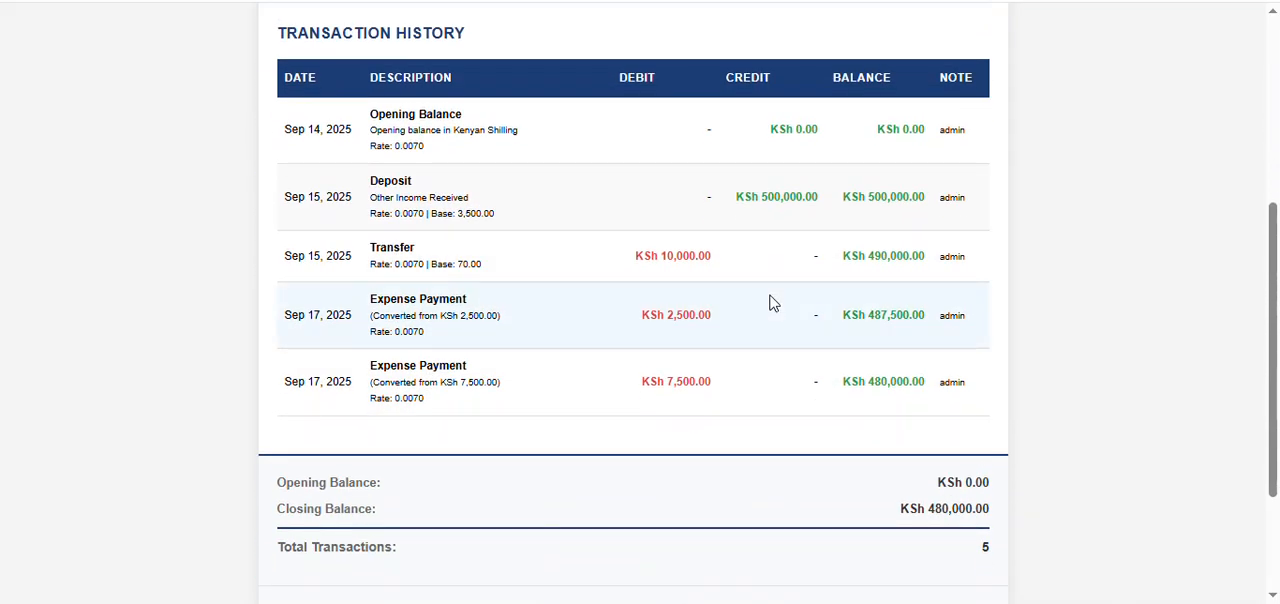
scroll(770, 302, "up", 1)
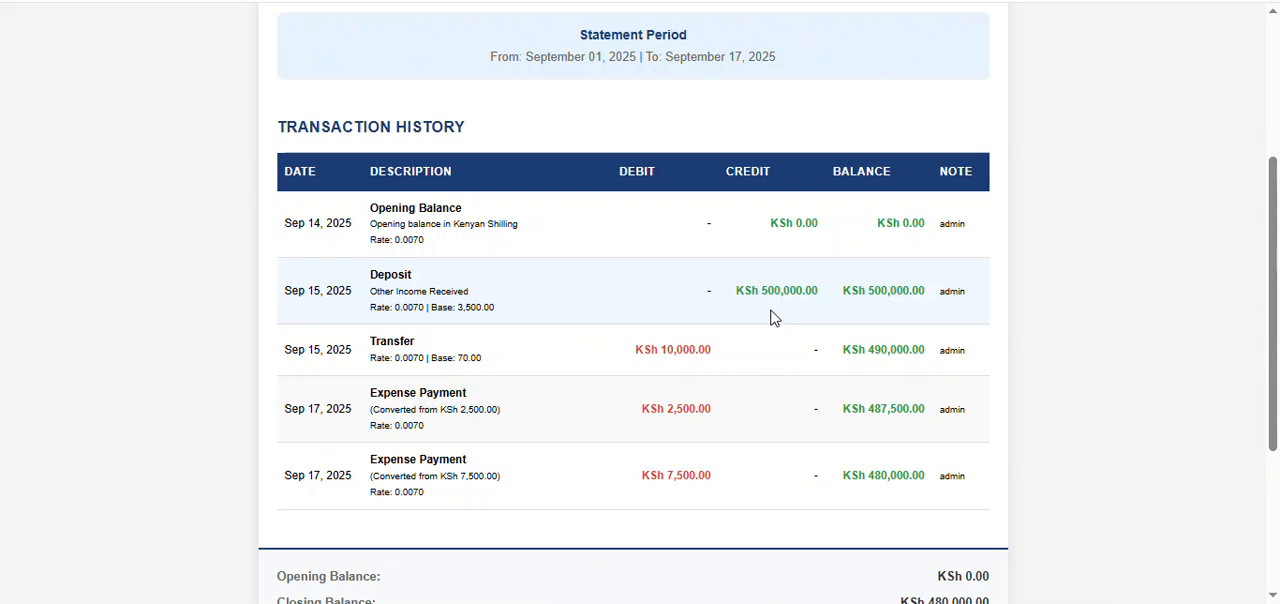
scroll(770, 318, "up", 3)
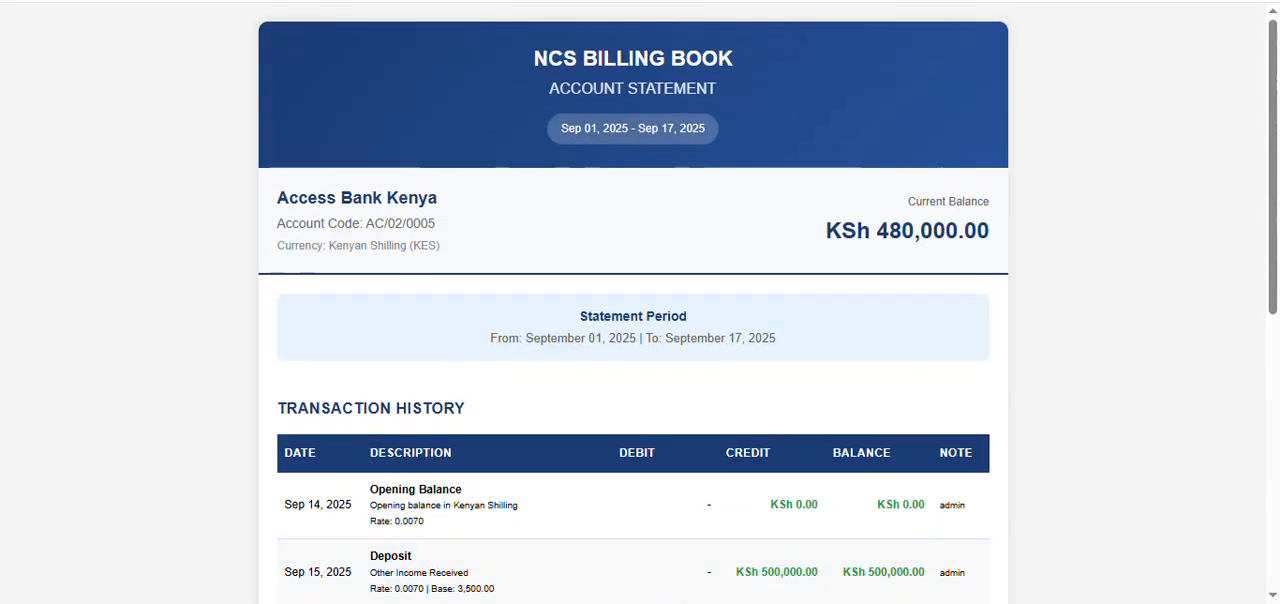
left_click(120, 1)
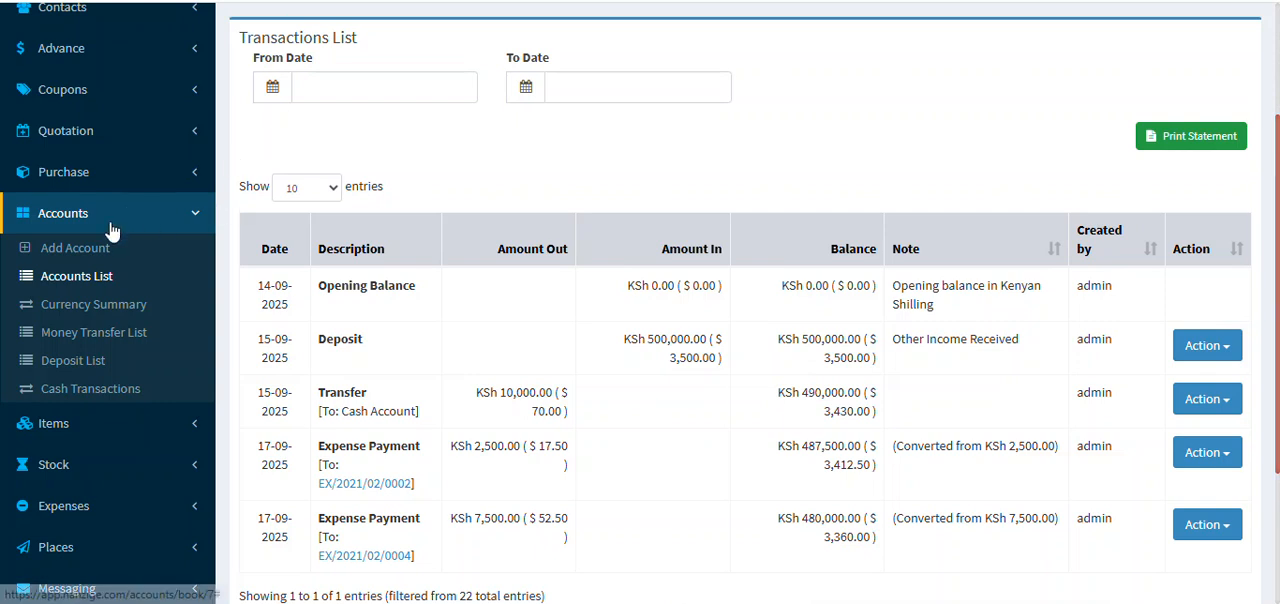
Step: Open the New Purchase form and dismiss the success notification
left_click(194, 218)
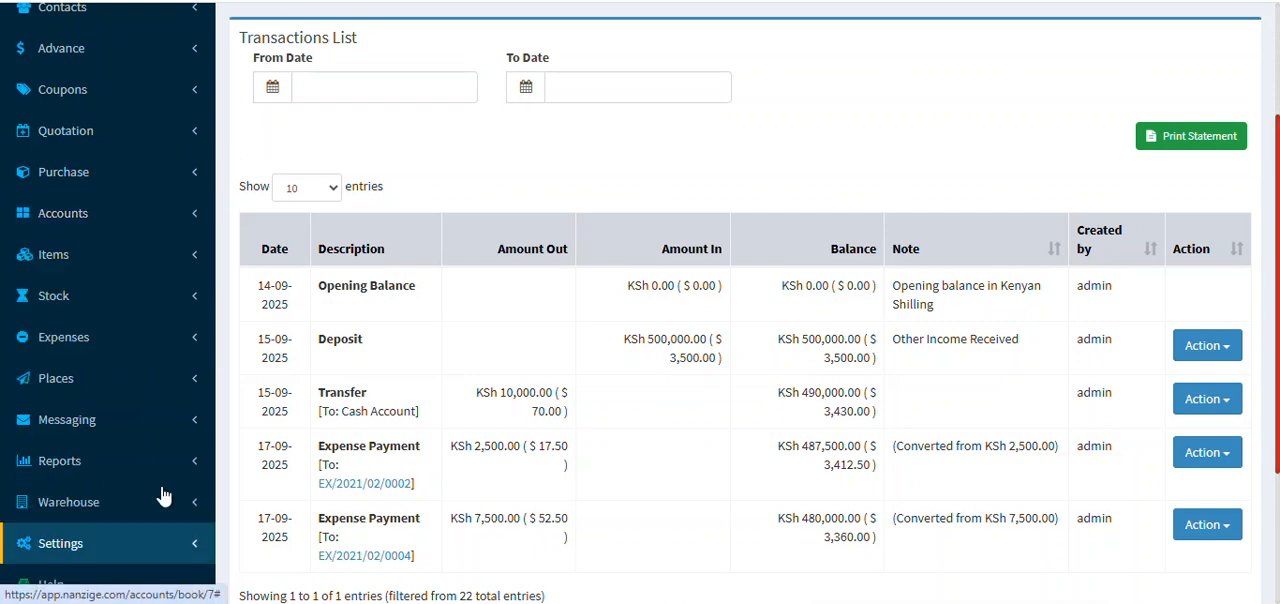
scroll(106, 354, "up", 3)
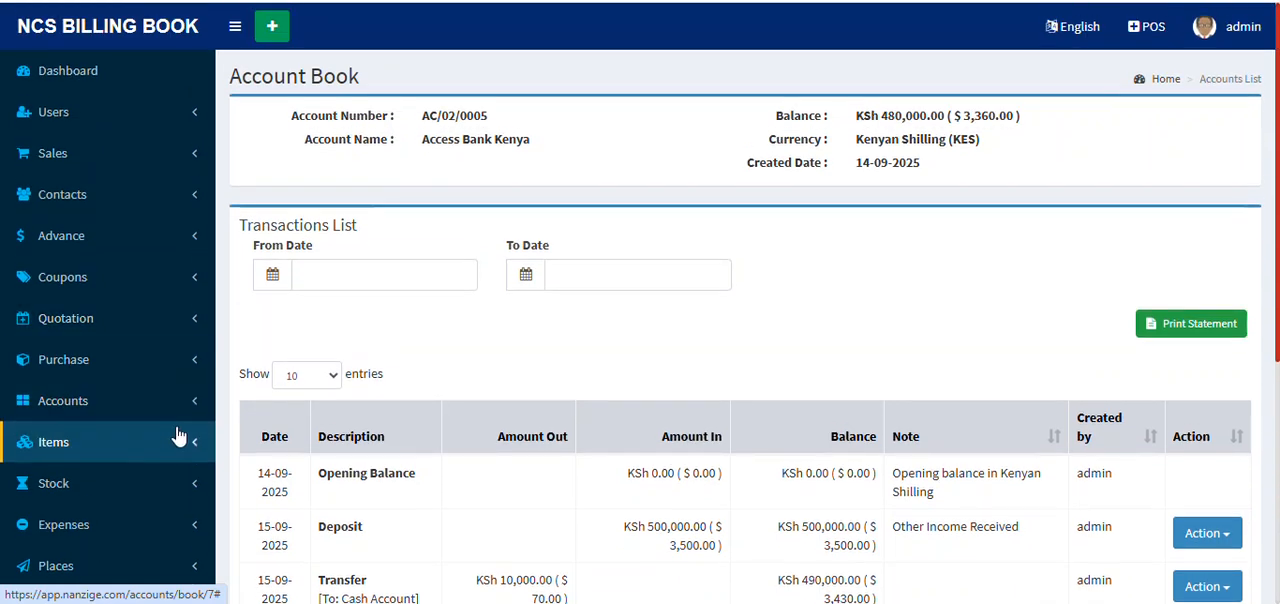
left_click(175, 369)
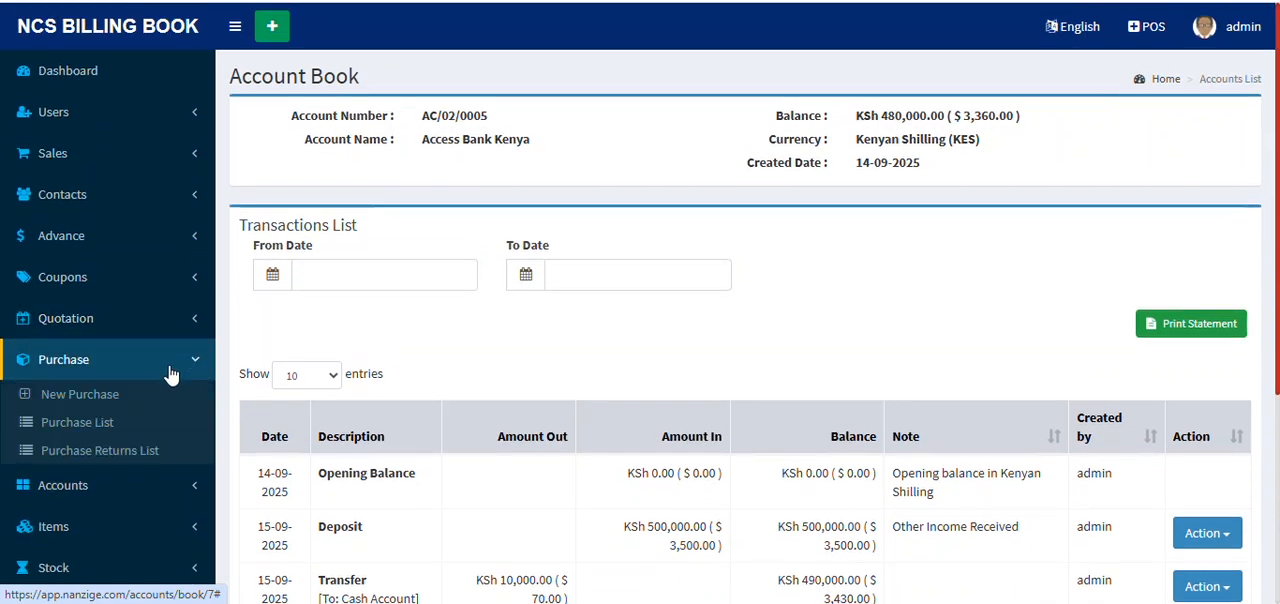
left_click(80, 396)
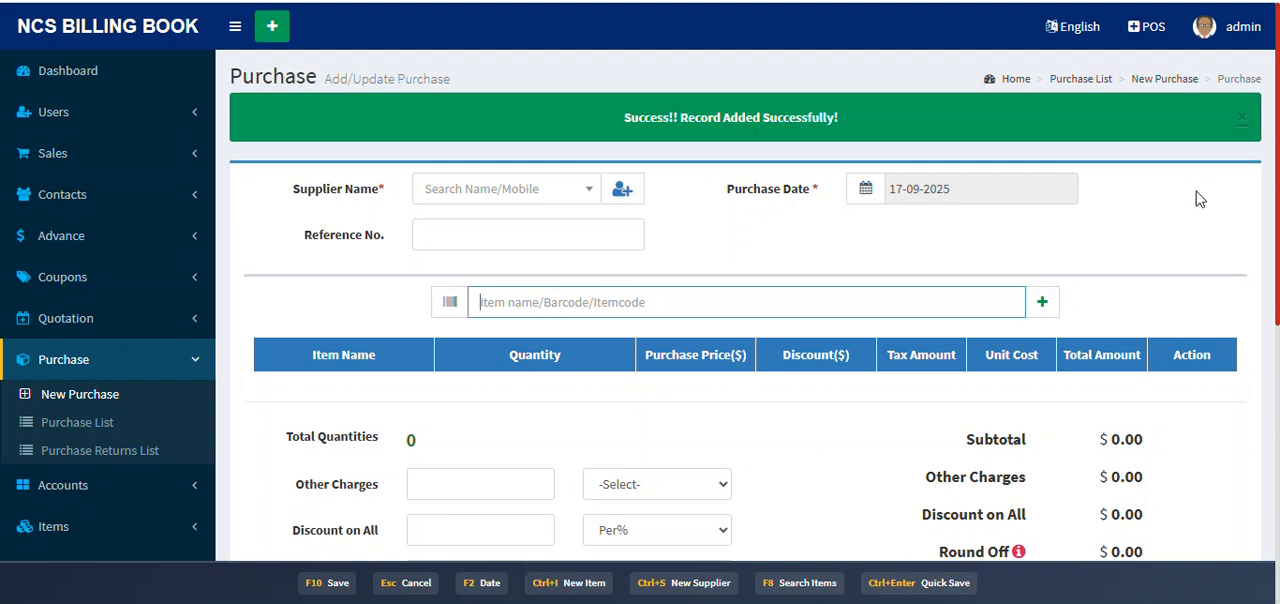
left_click(1243, 119)
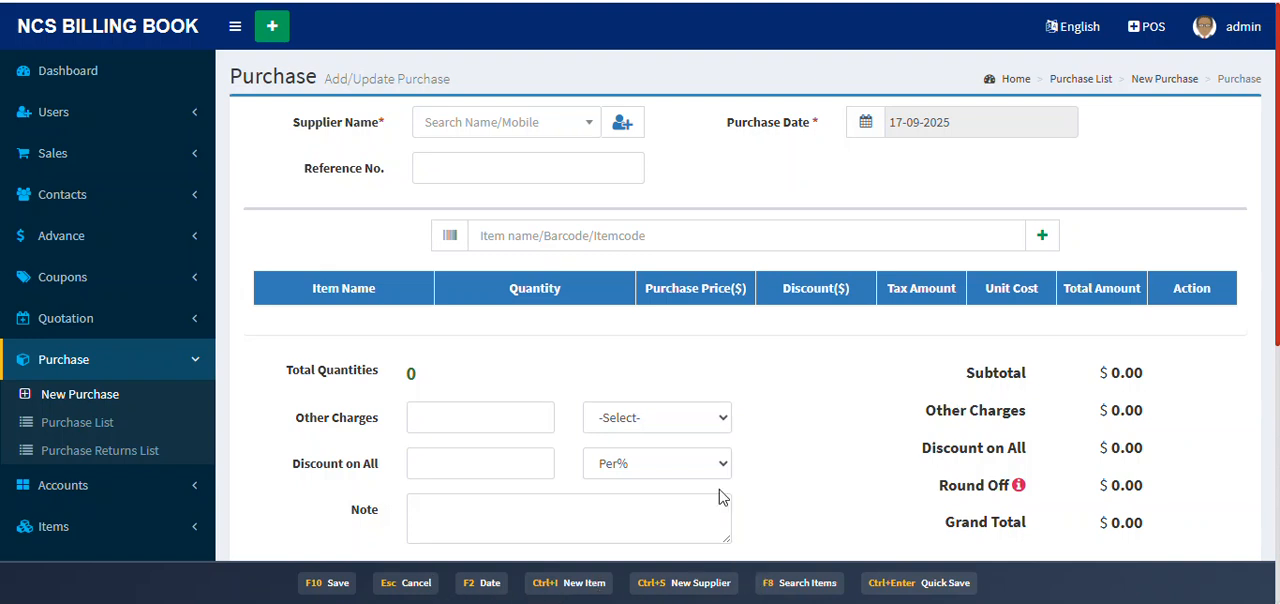
Step: Choose Gaborone Cleaning Supplies as the supplier of the purchase
left_click(457, 122)
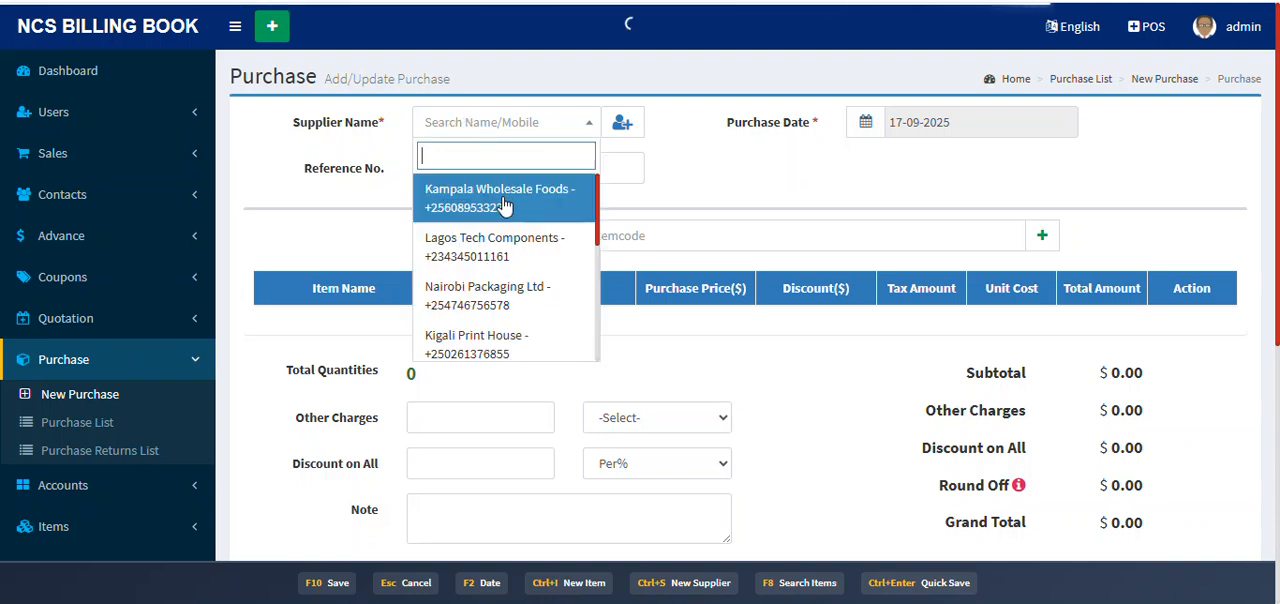
scroll(510, 250, "down", 5)
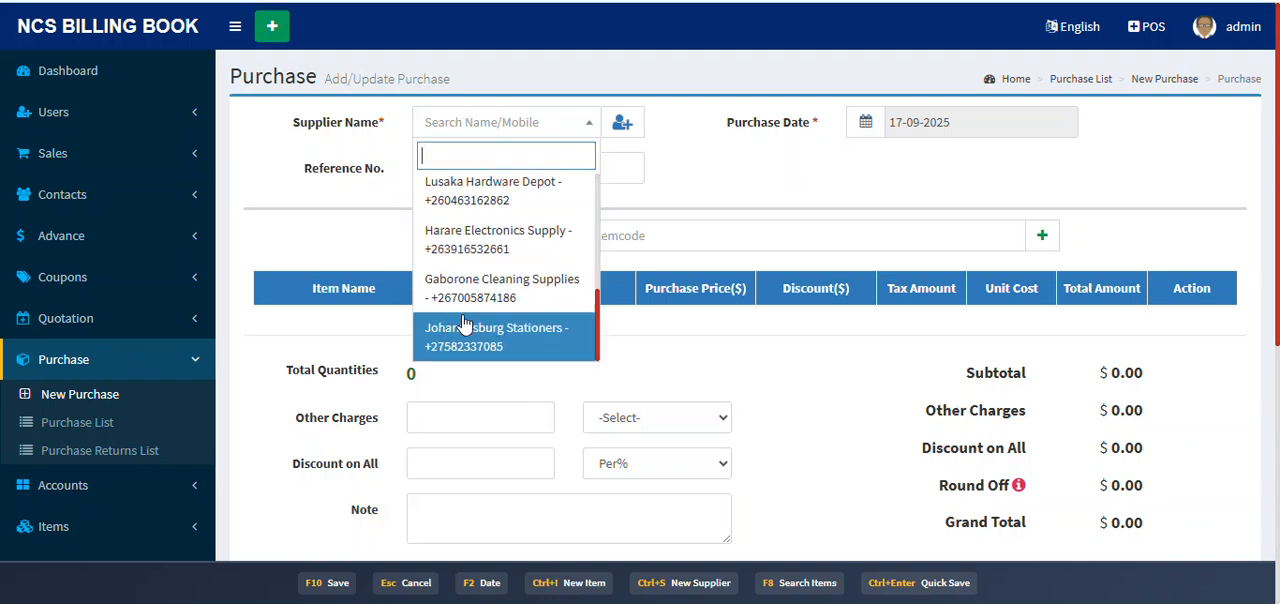
left_click(503, 290)
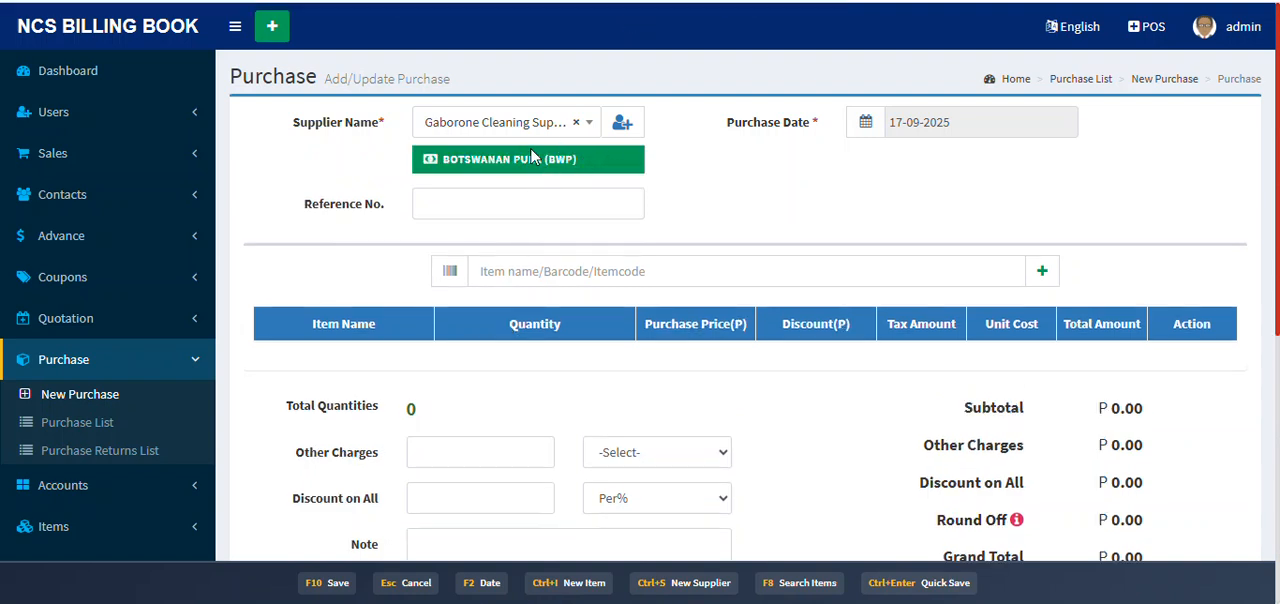
Step: Search the items for "pa", add Pampers Diapers Small 40pcs to the purchase and set its quantity to 15
left_click(548, 262)
type("pa")
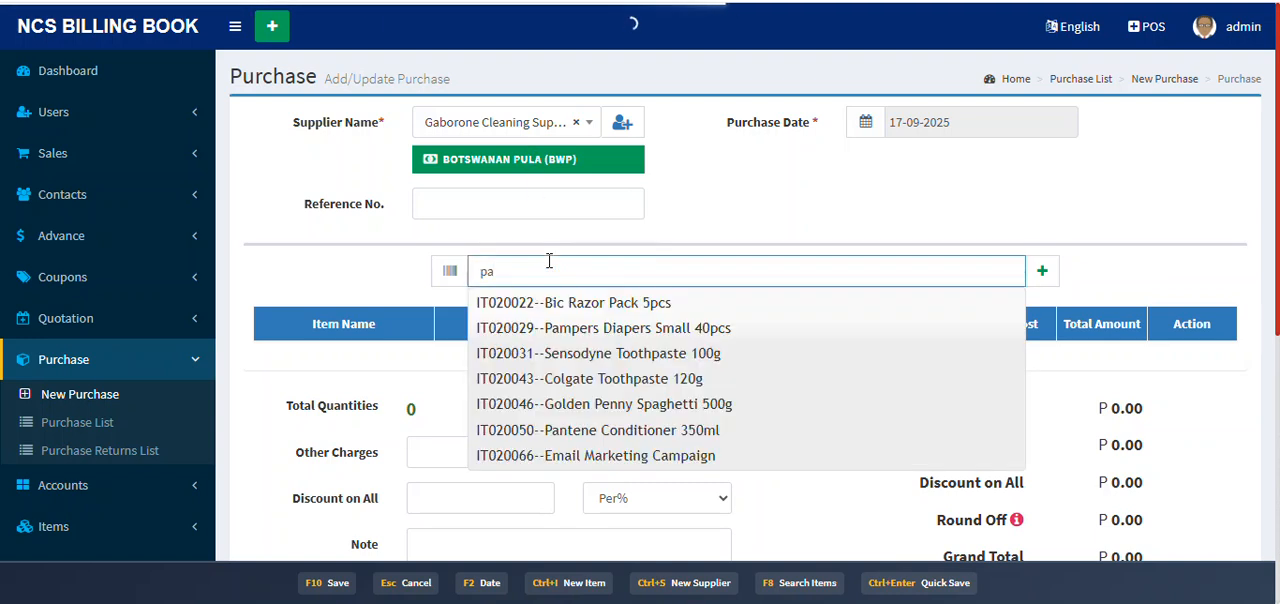
left_click(773, 337)
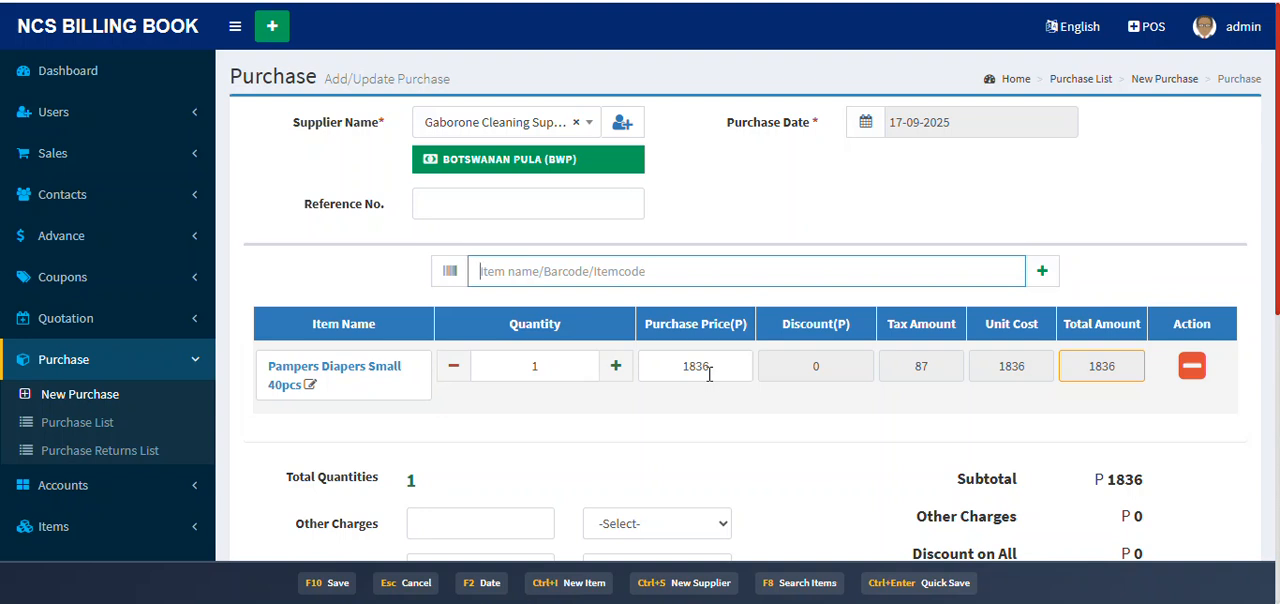
left_click(567, 365)
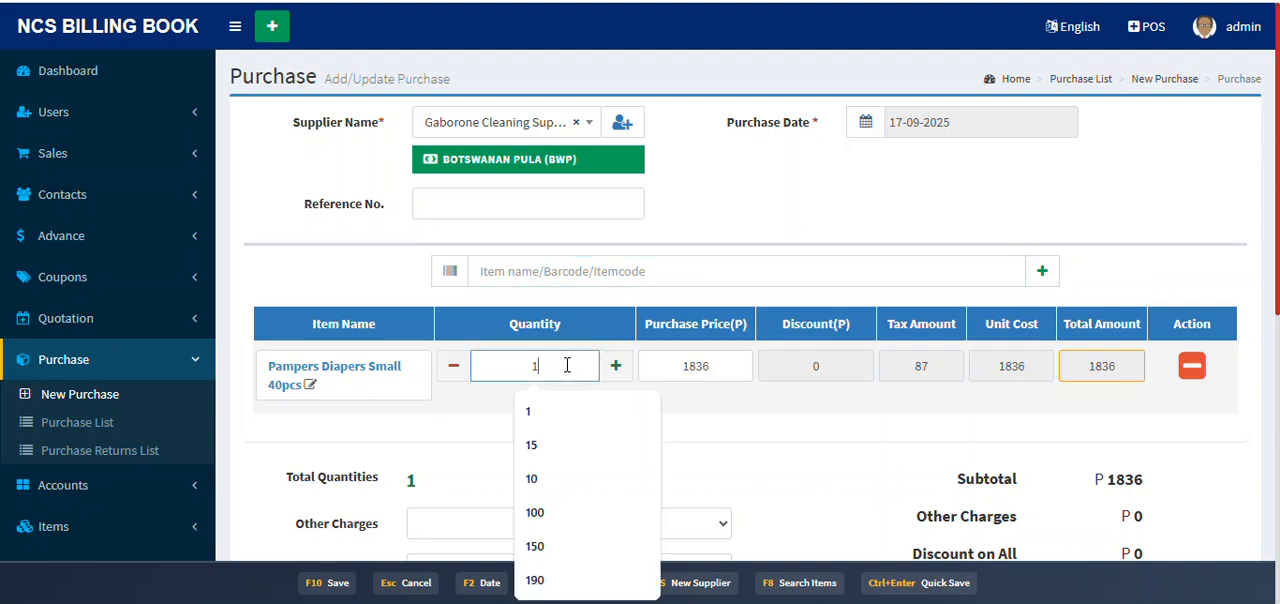
type("5")
left_click(749, 426)
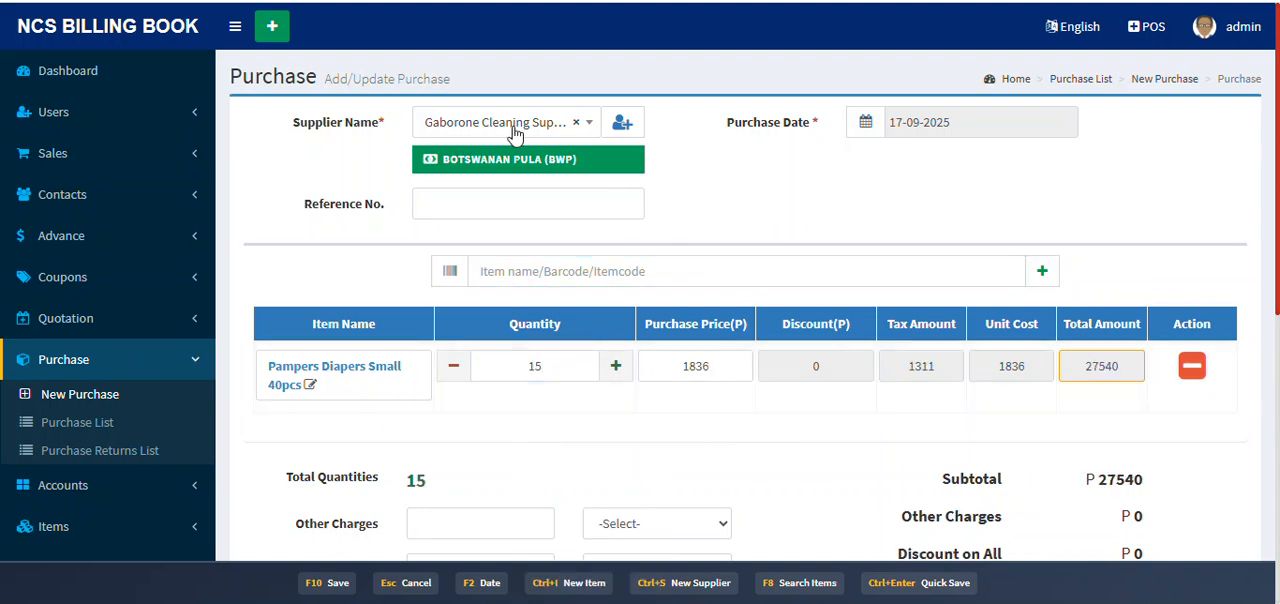
Step: Search the items for "g", add Gillette Shaving Foam 200ml to the purchase and set its quantity to 25
left_click(556, 283)
type("g")
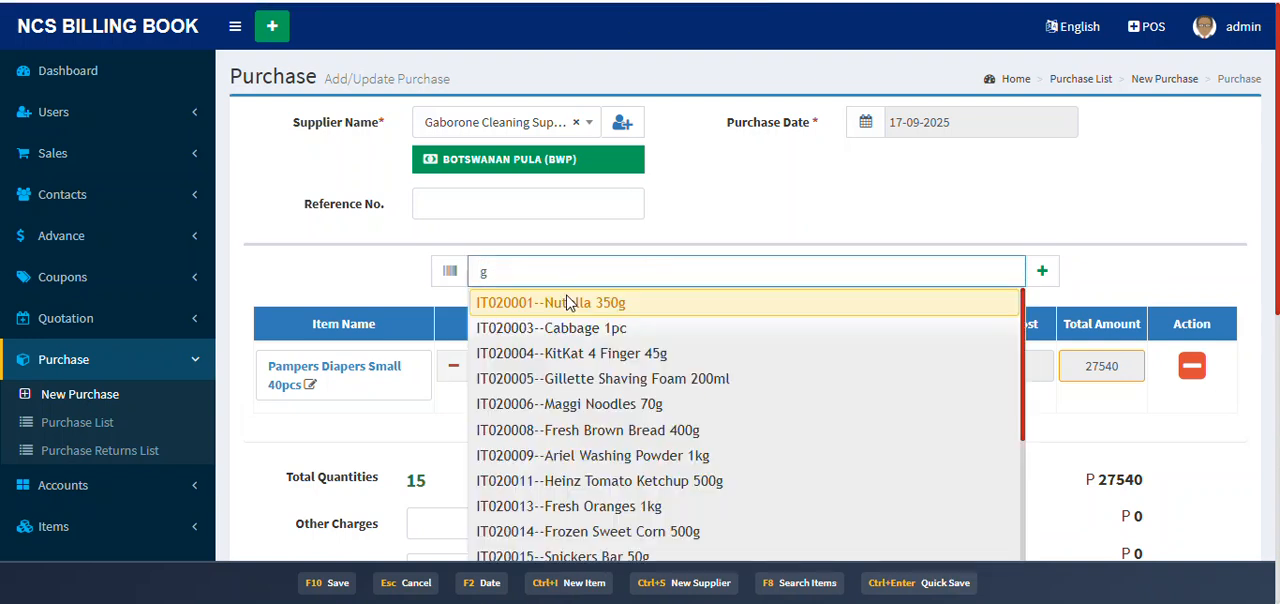
left_click(706, 384)
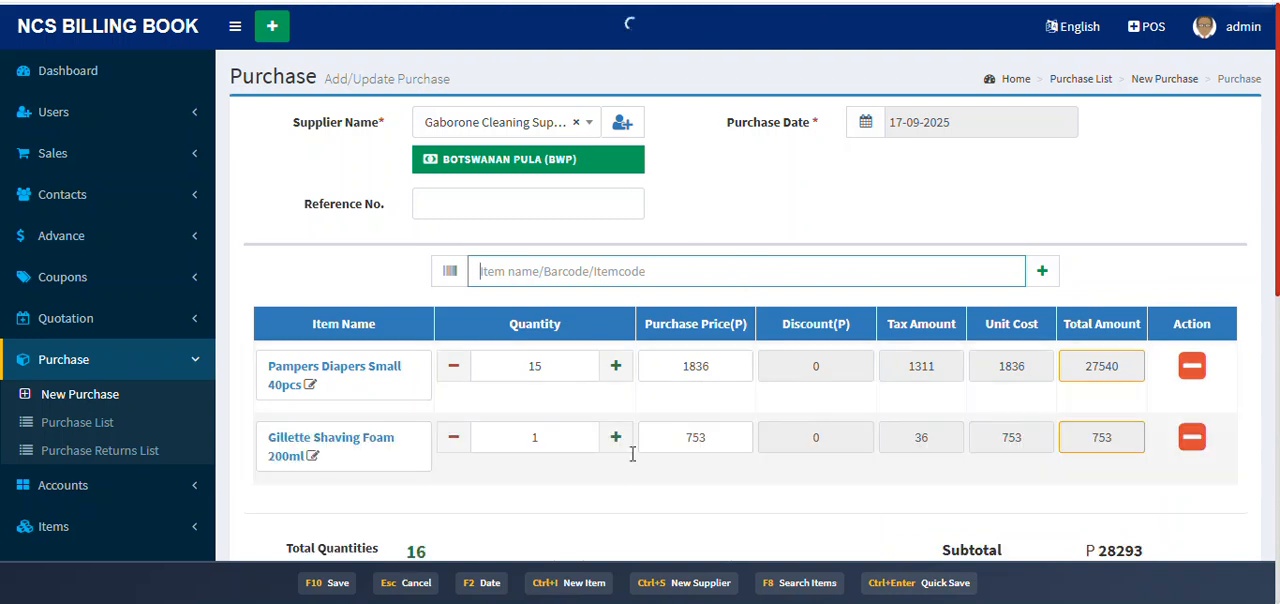
left_click(551, 433)
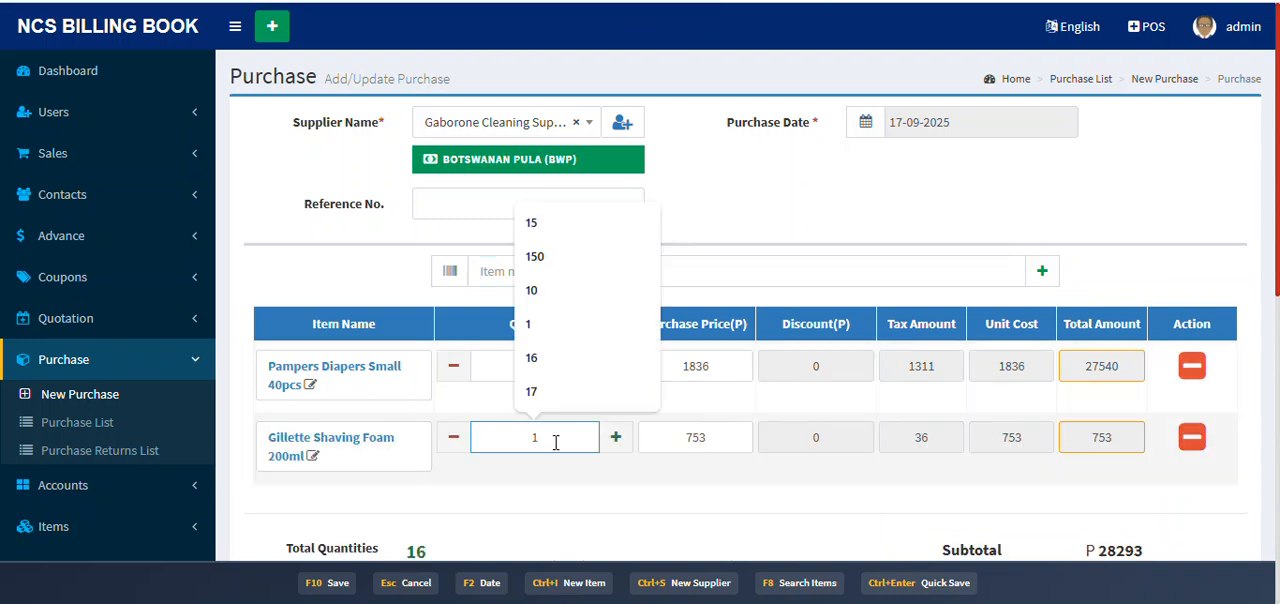
type("25")
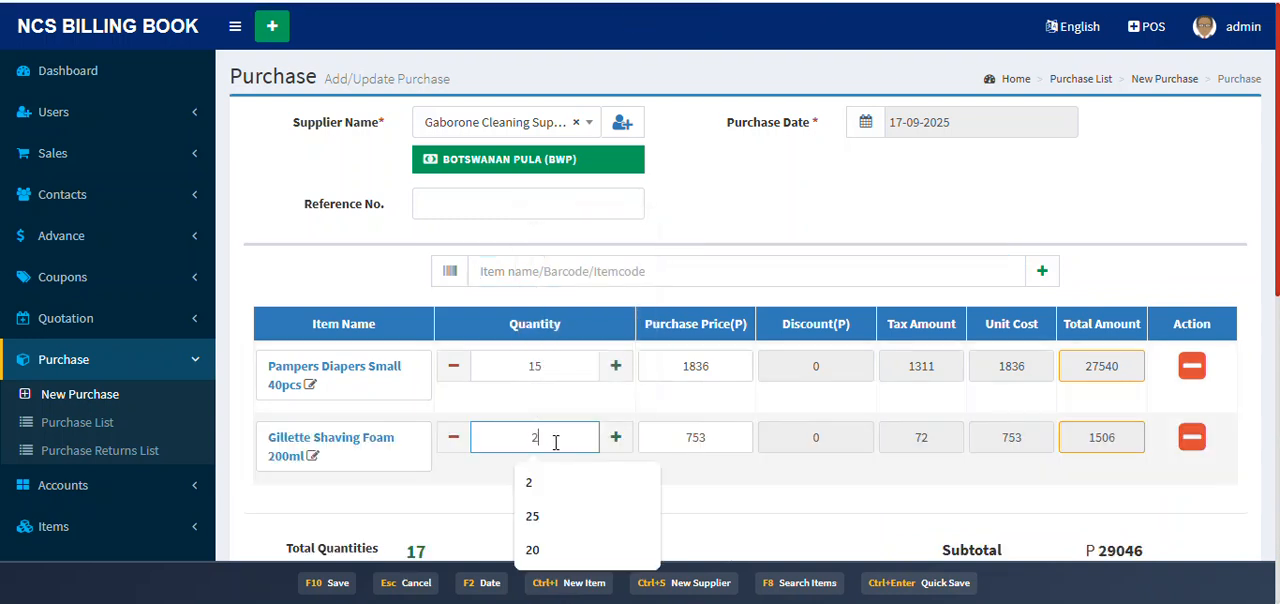
left_click(1062, 461)
Step: Save the Gaborone Cleaning Supplies purchase and review the resulting purchase invoice
scroll(1062, 461, "down", 1)
scroll(1062, 461, "down", 5)
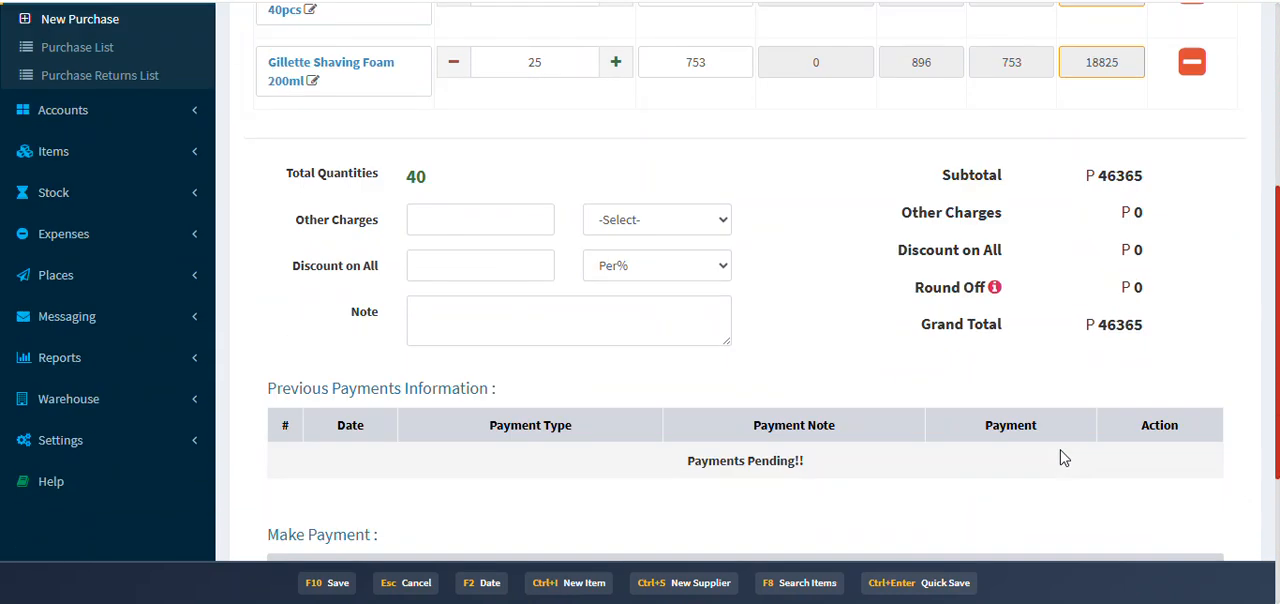
scroll(671, 481, "down", 1)
left_click(648, 528)
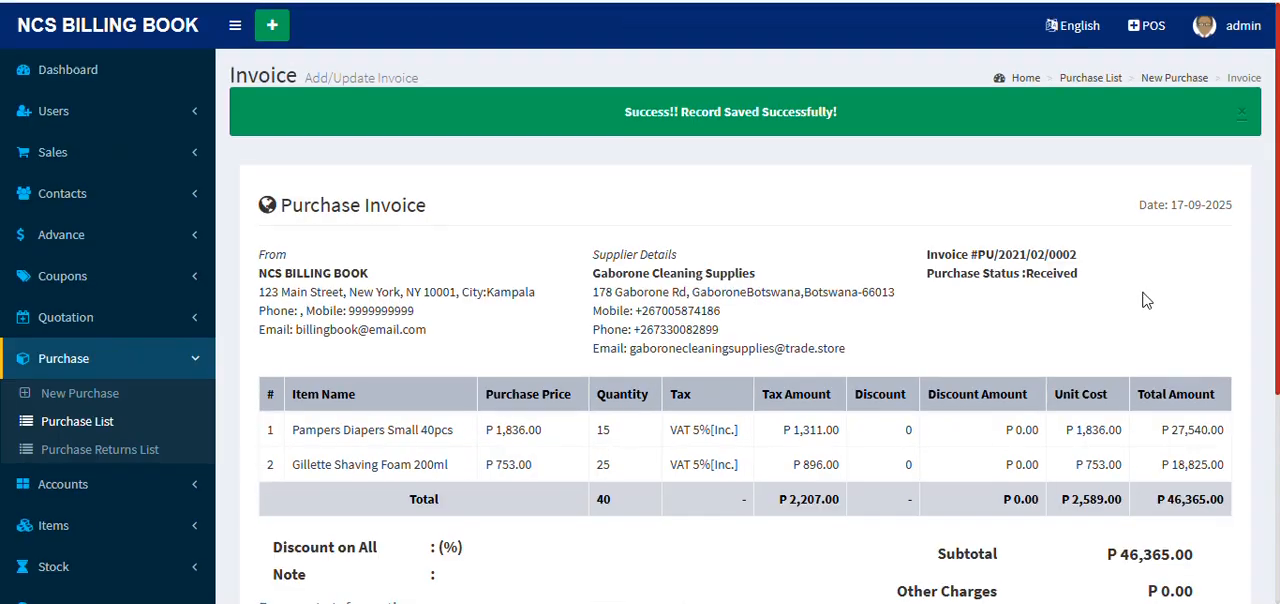
scroll(1150, 350, "down", 3)
scroll(1162, 378, "up", 2)
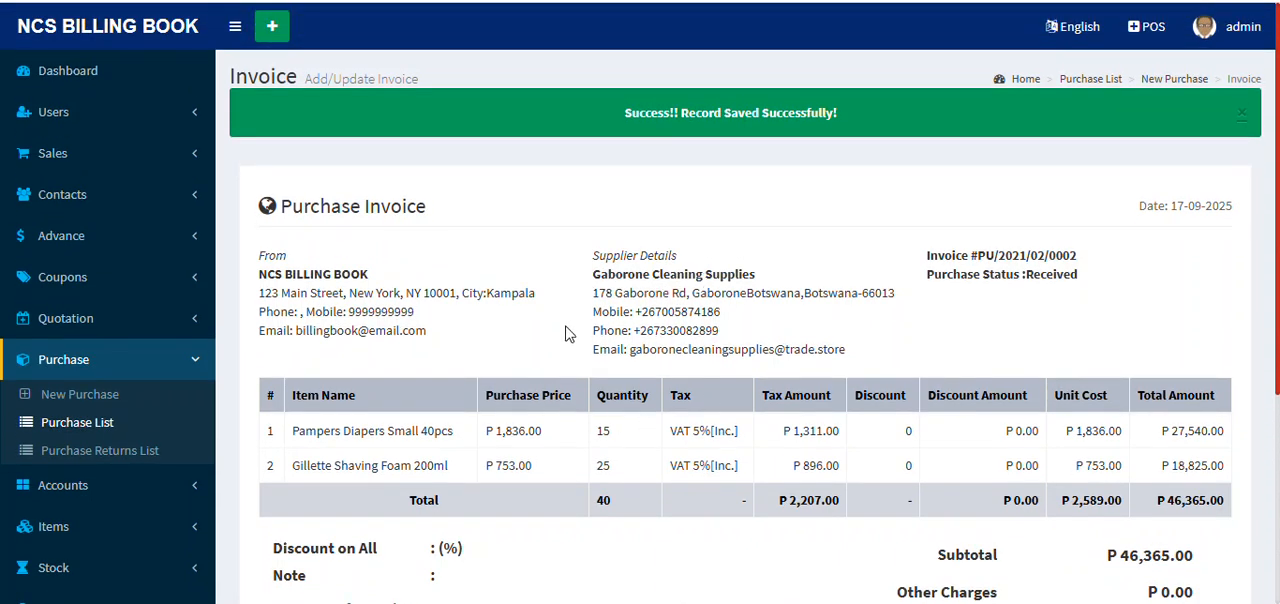
Step: Open the purchase list and examine the summary figures and each purchase's converted total, exchange rate and payment status
left_click(103, 423)
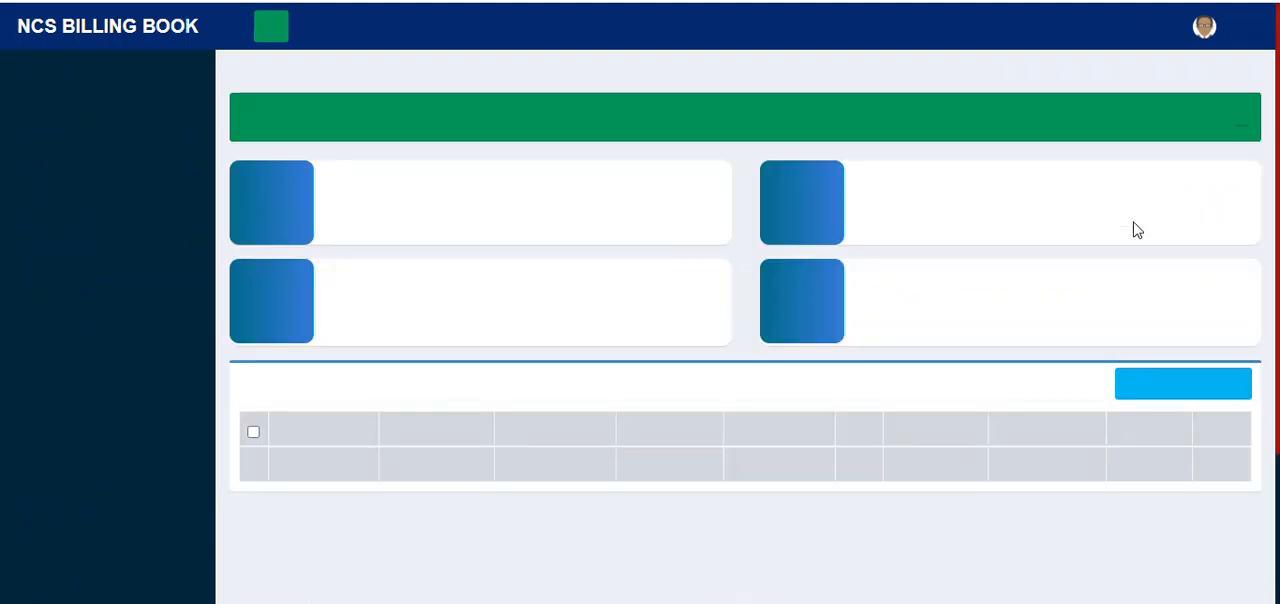
scroll(1078, 320, "down", 3)
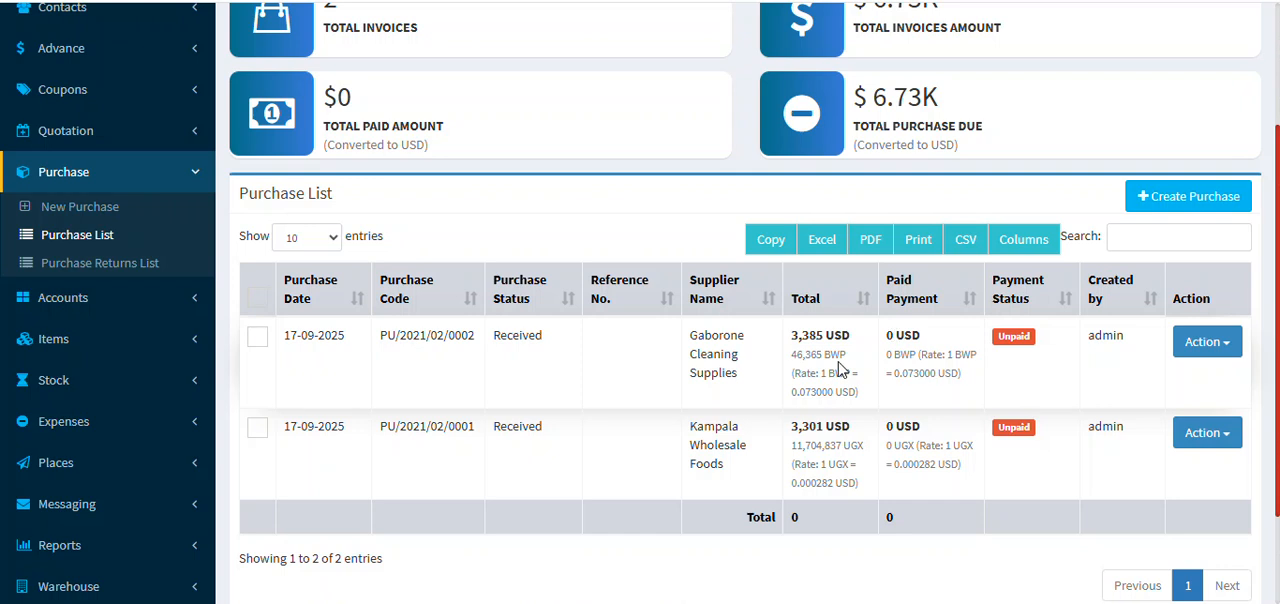
scroll(866, 352, "up", 2)
scroll(880, 363, "down", 3)
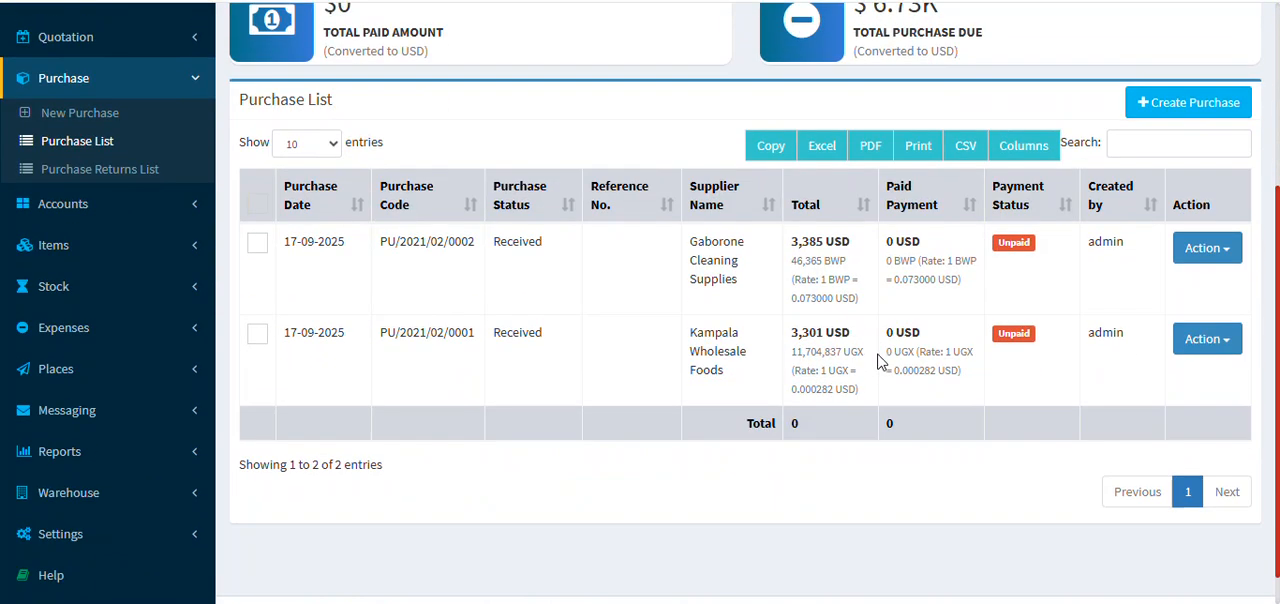
scroll(1210, 330, "up", 2)
scroll(1230, 300, "down", 1)
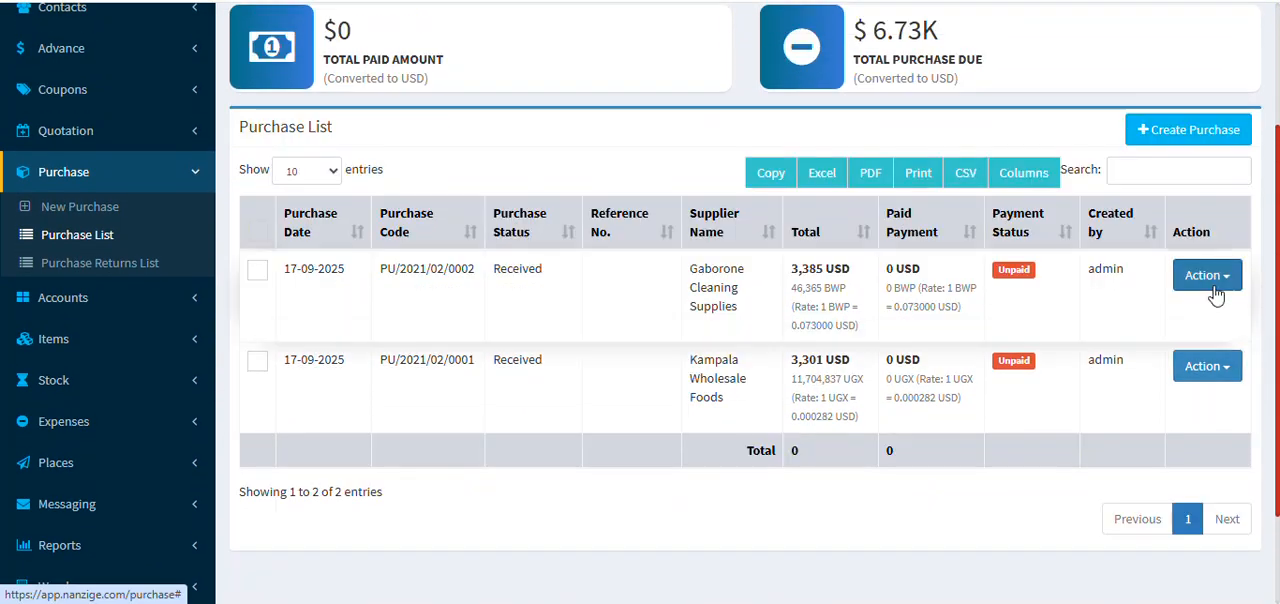
Step: Start a payment for the Gaborone Cleaning Supplies purchase and set its payment currency to United States Dollar (USD)
left_click(1226, 280)
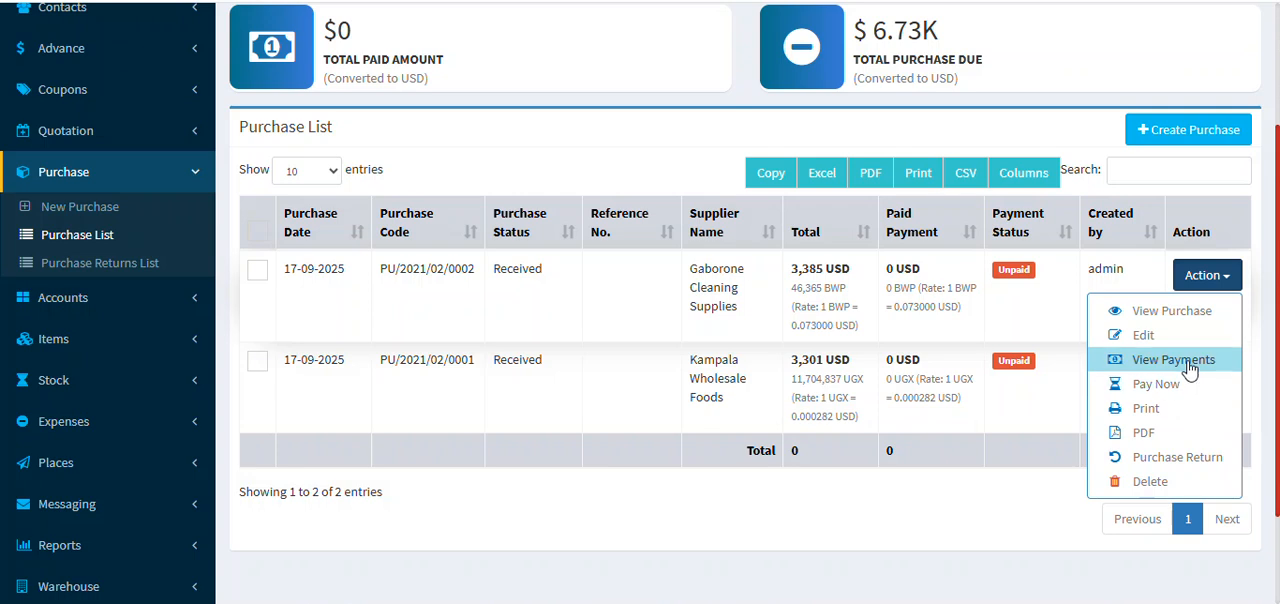
left_click(1158, 387)
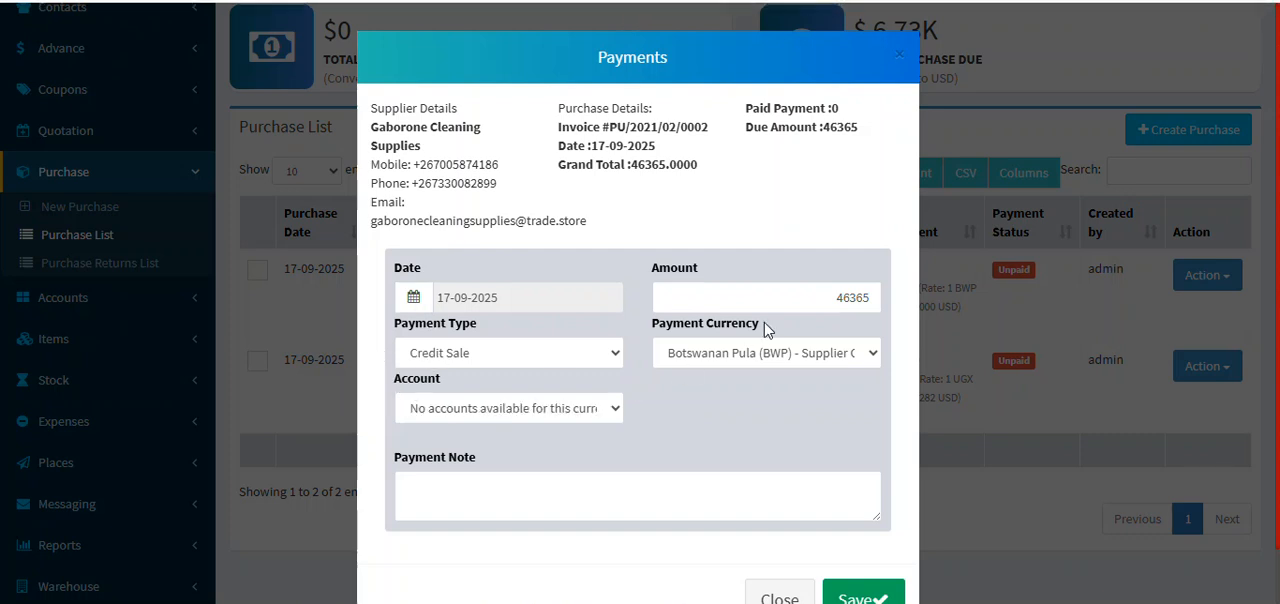
left_click(860, 358)
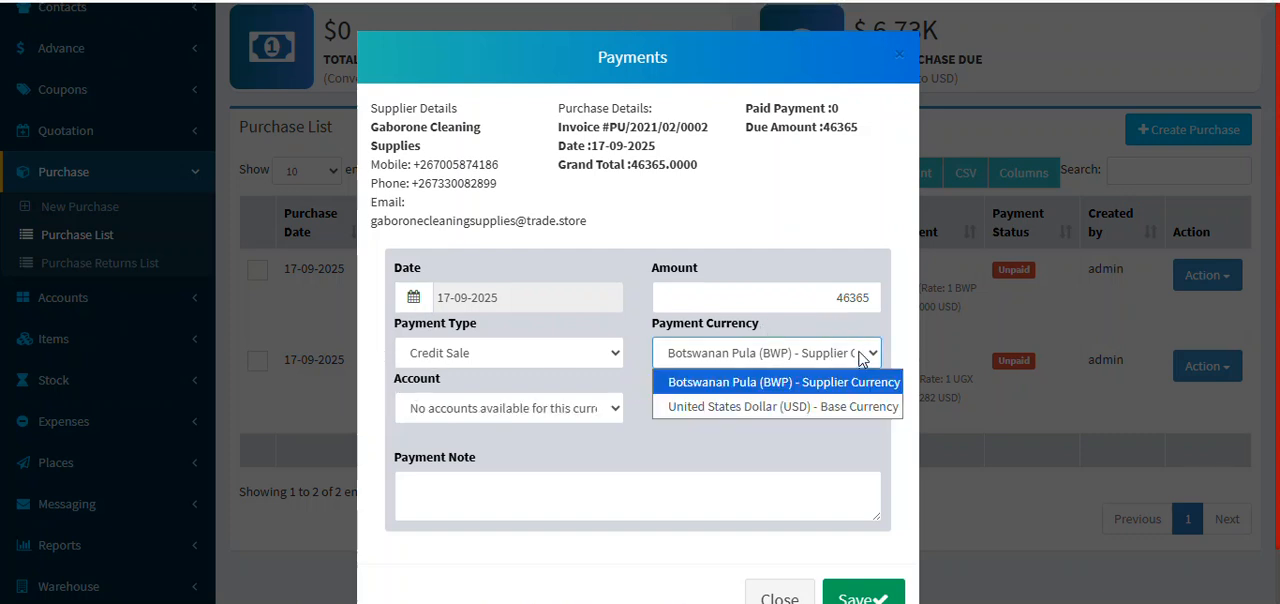
left_click(815, 407)
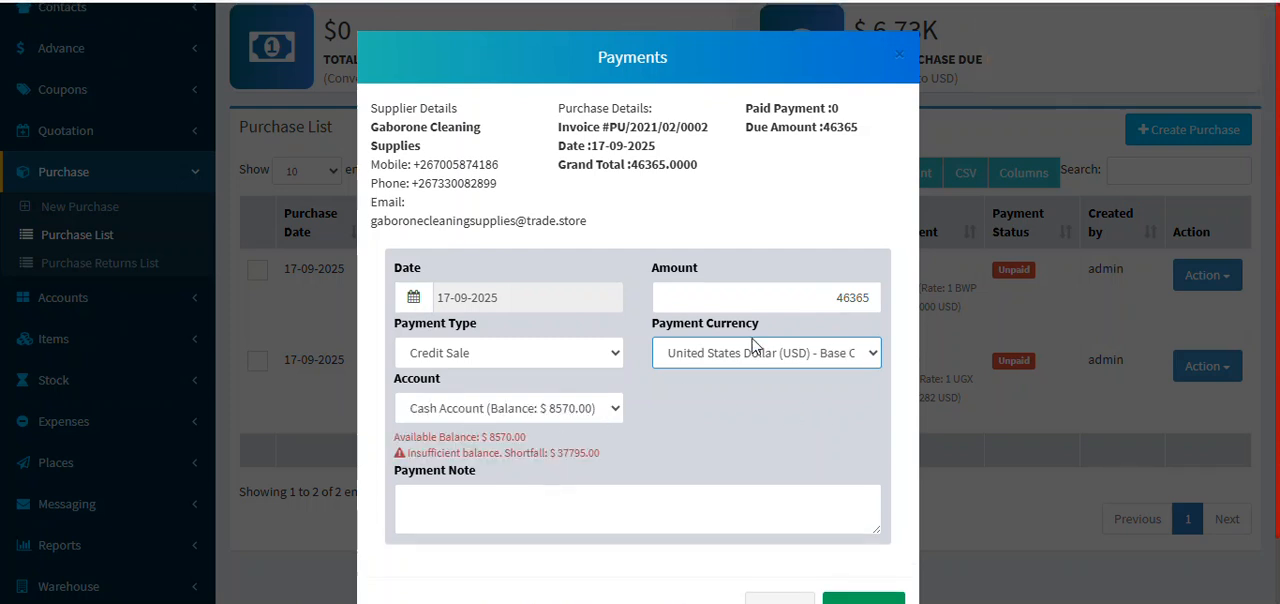
Step: Set the payment amount to 100, add the note "Partial Payment" and save the payment
left_click_drag(831, 290, 890, 307)
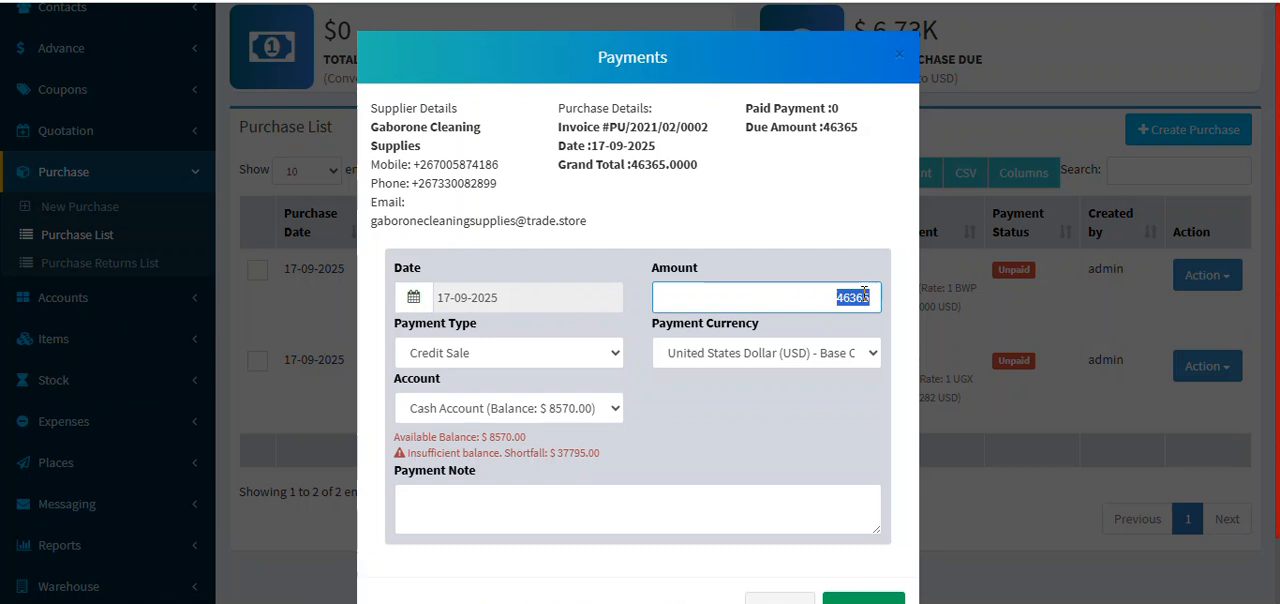
type("100")
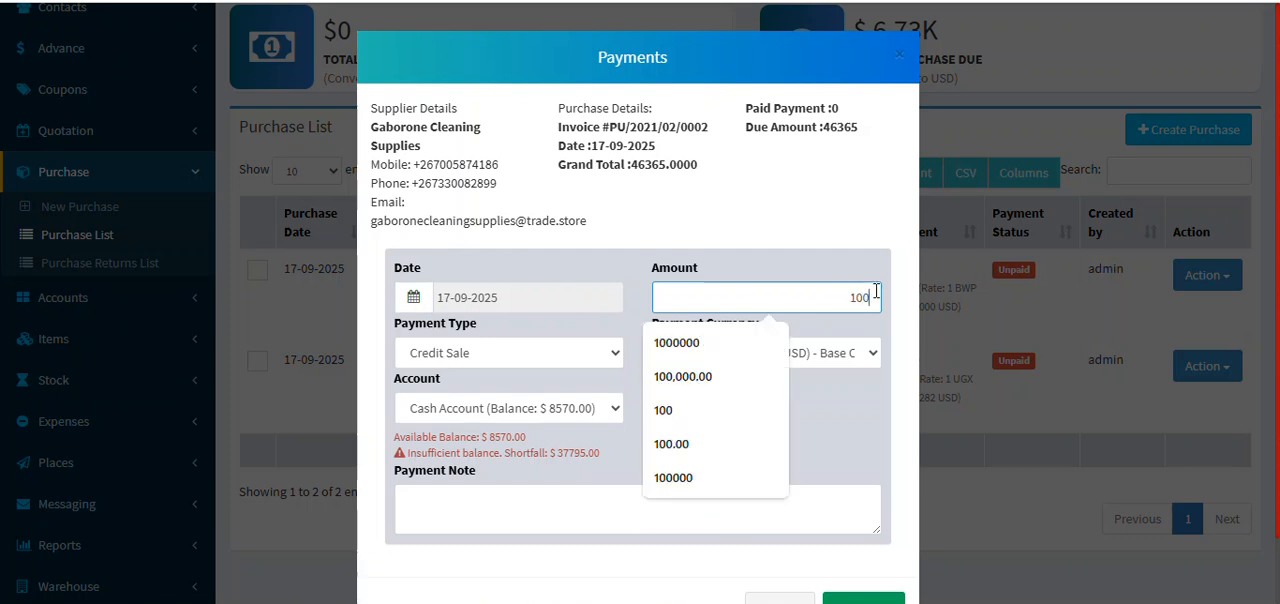
left_click(820, 218)
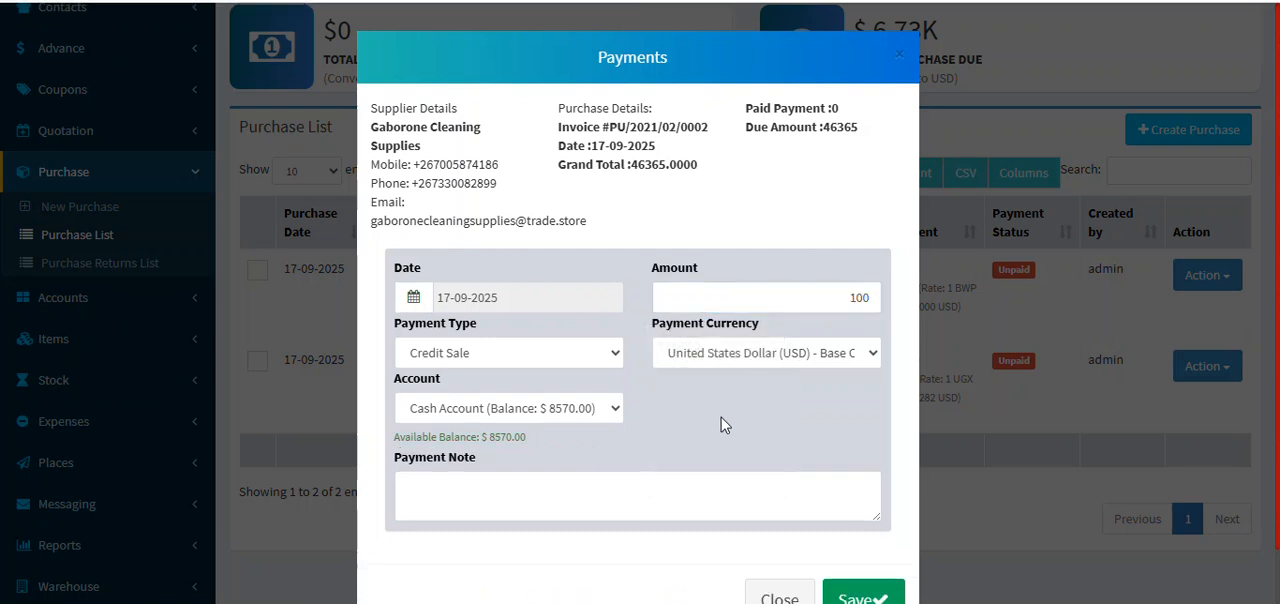
left_click(621, 506)
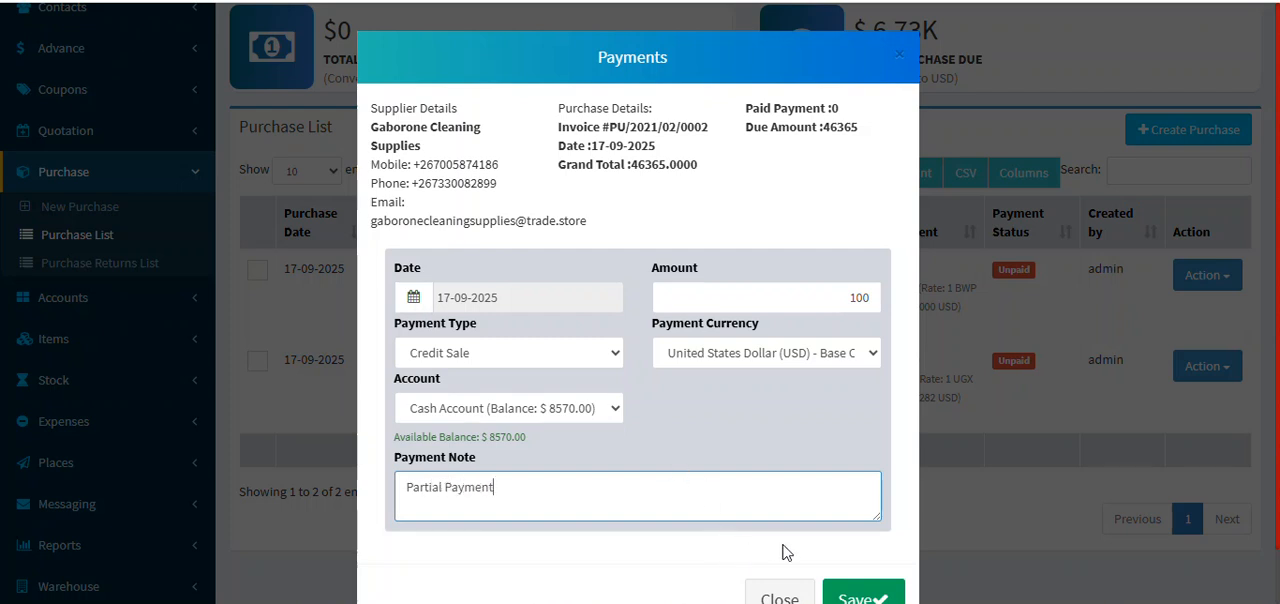
left_click(884, 596)
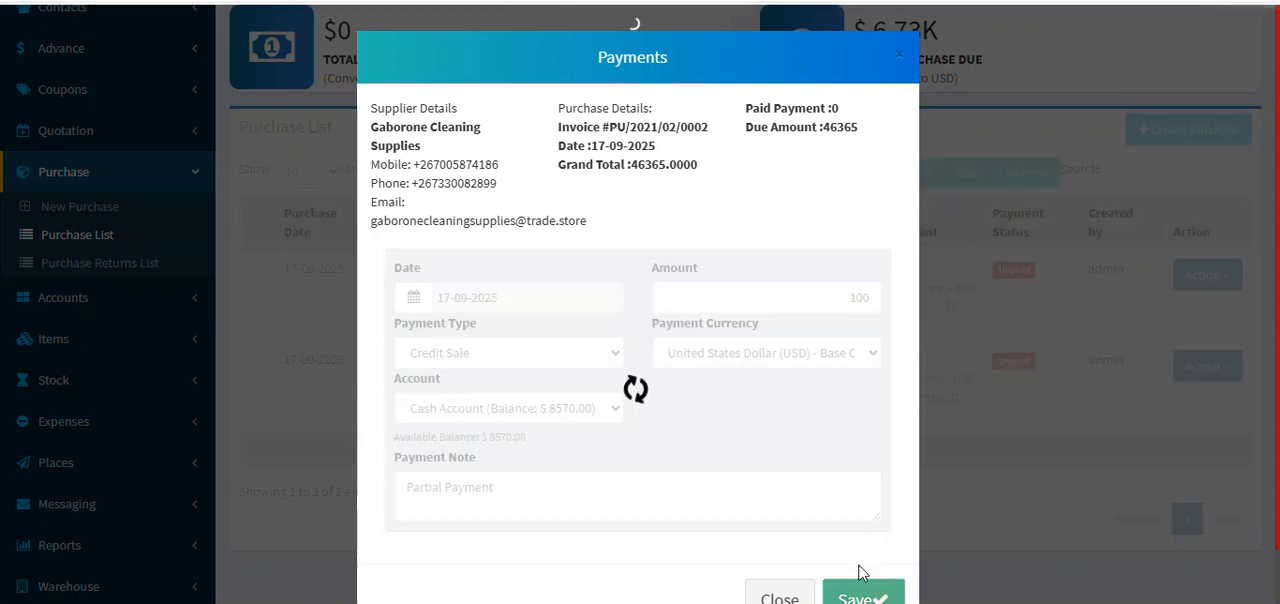
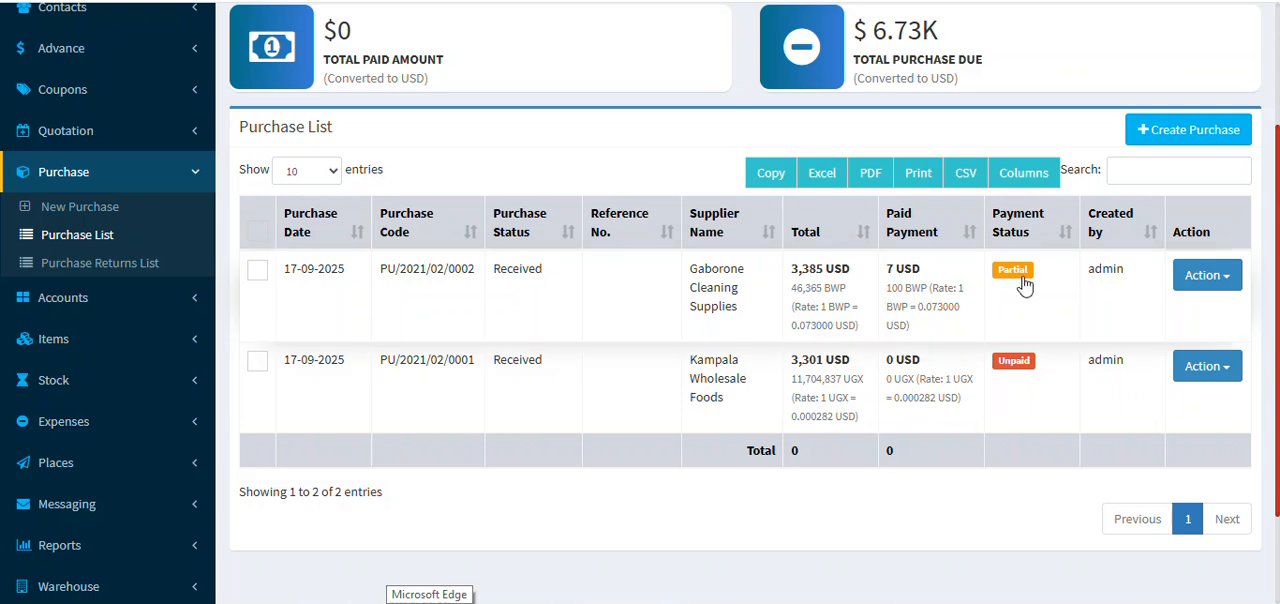
Step: Check the actions available for the Gaborone Cleaning Supplies purchase, and view the purchase returns list
left_click(1207, 275)
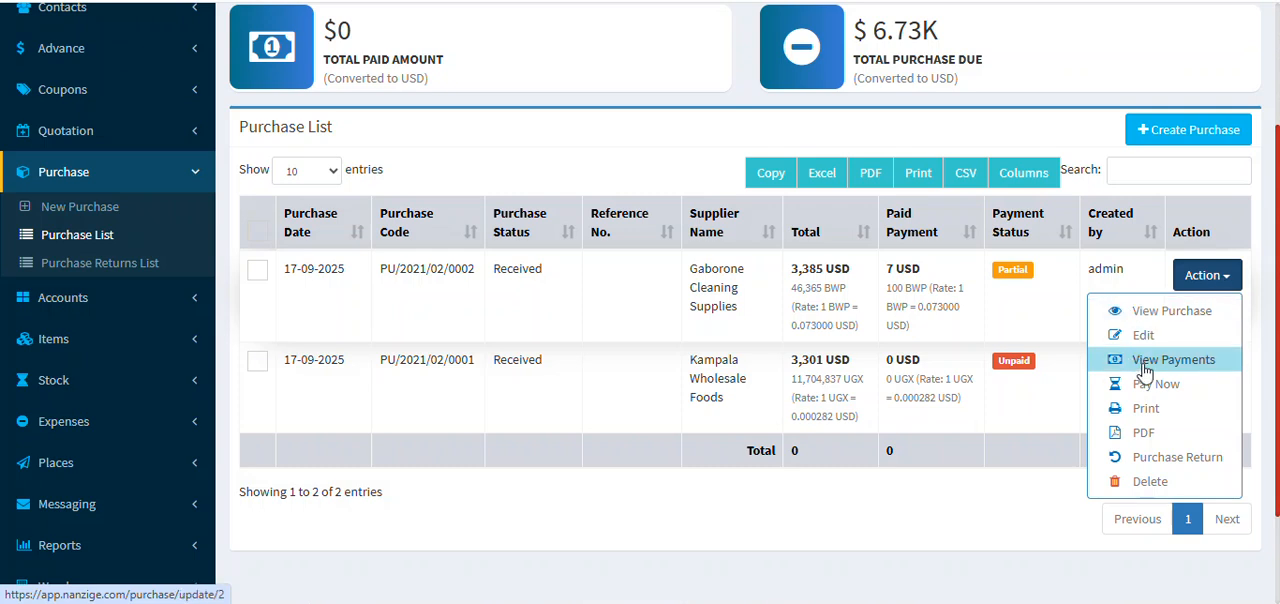
scroll(604, 286, "up", 2)
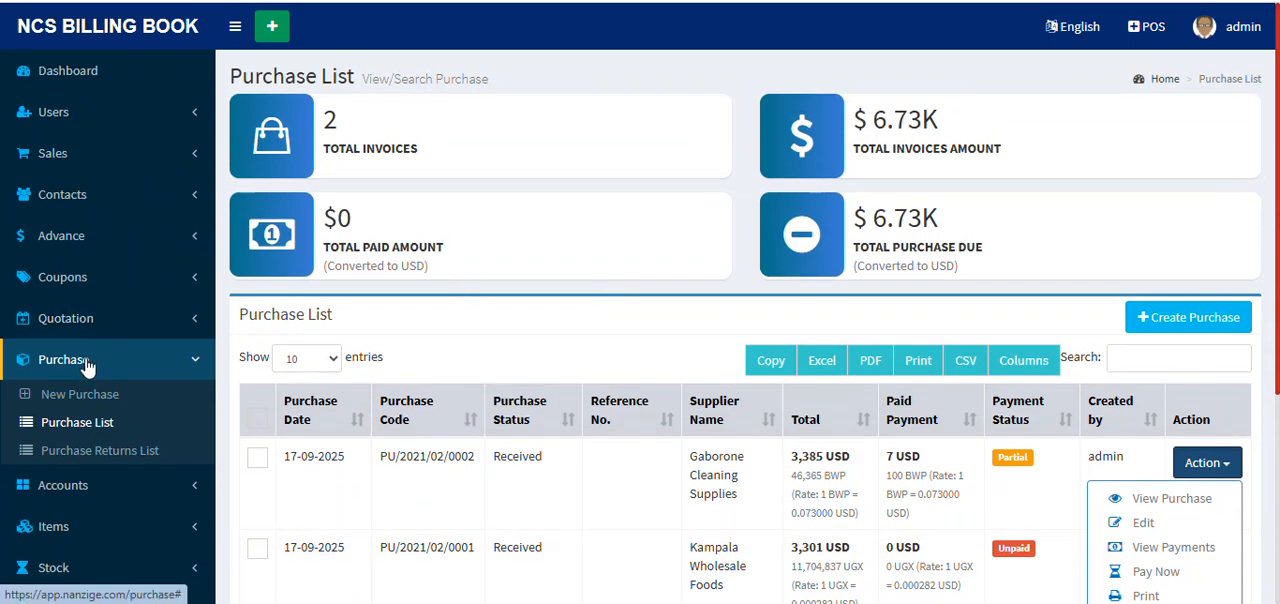
left_click(124, 455)
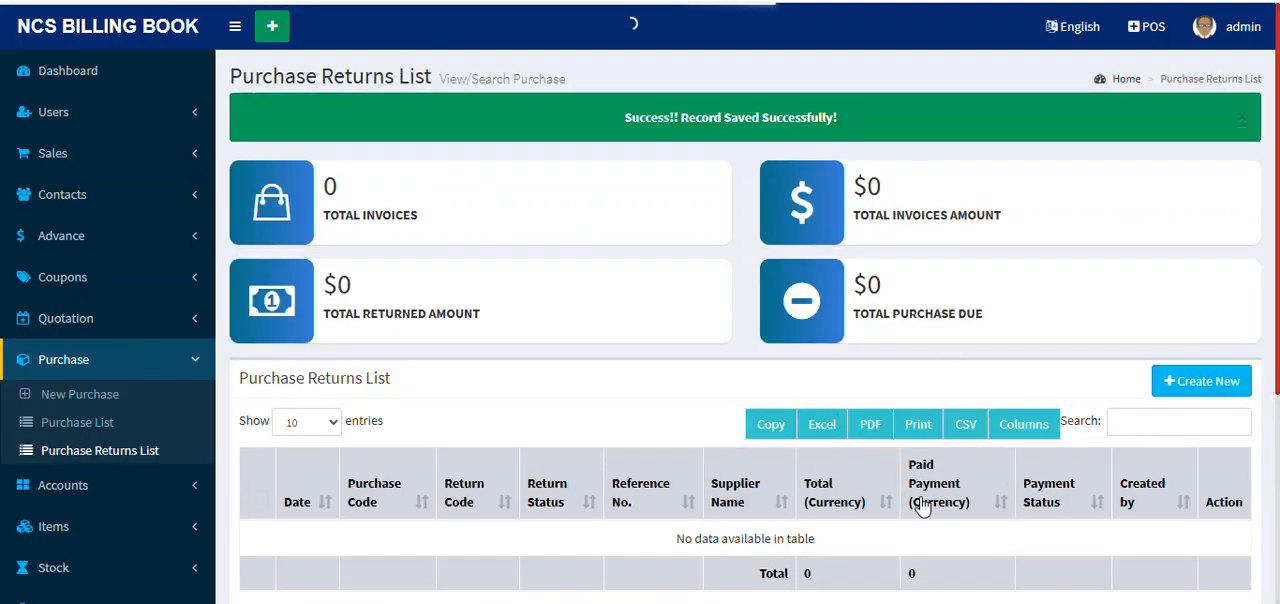
scroll(980, 456, "down", 1)
scroll(980, 447, "up", 1)
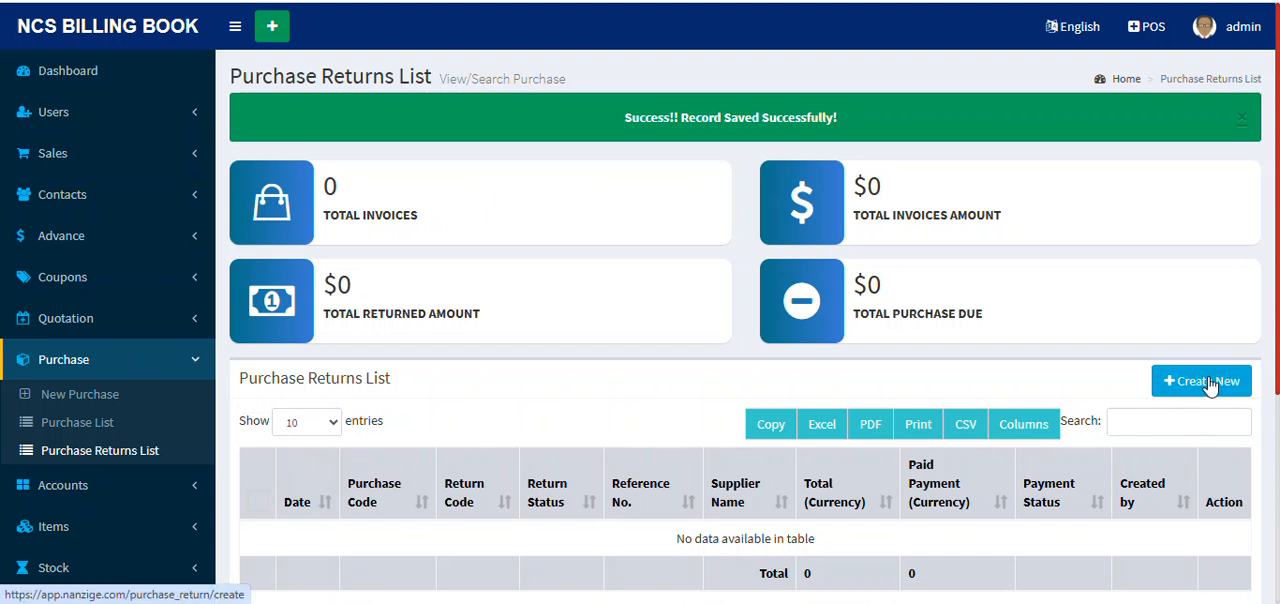
Step: Return to the purchase list and look for the purchase return option on the Gaborone Cleaning Supplies purchase
left_click(95, 426)
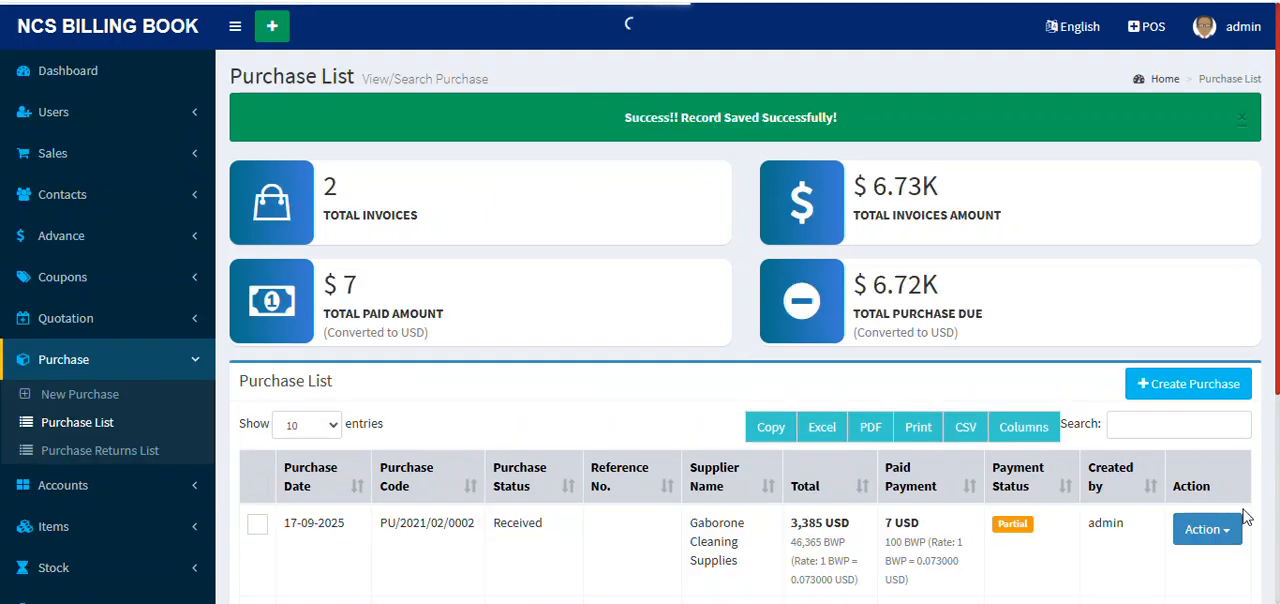
left_click(1207, 529)
scroll(1212, 536, "down", 3)
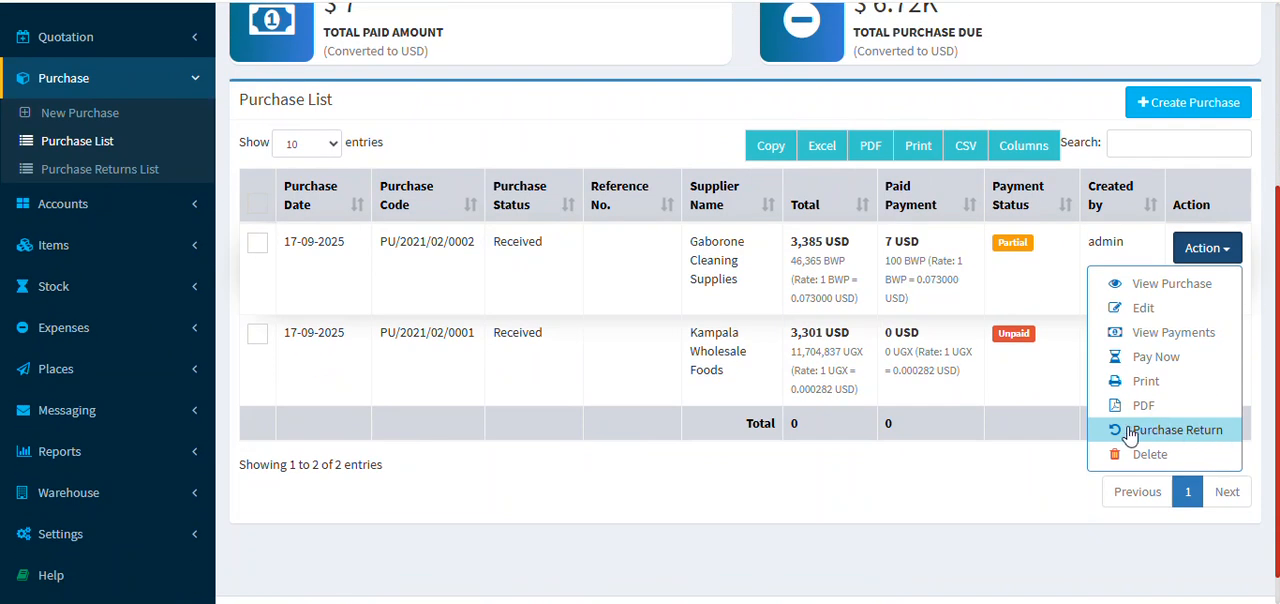
scroll(1130, 435, "up", 3)
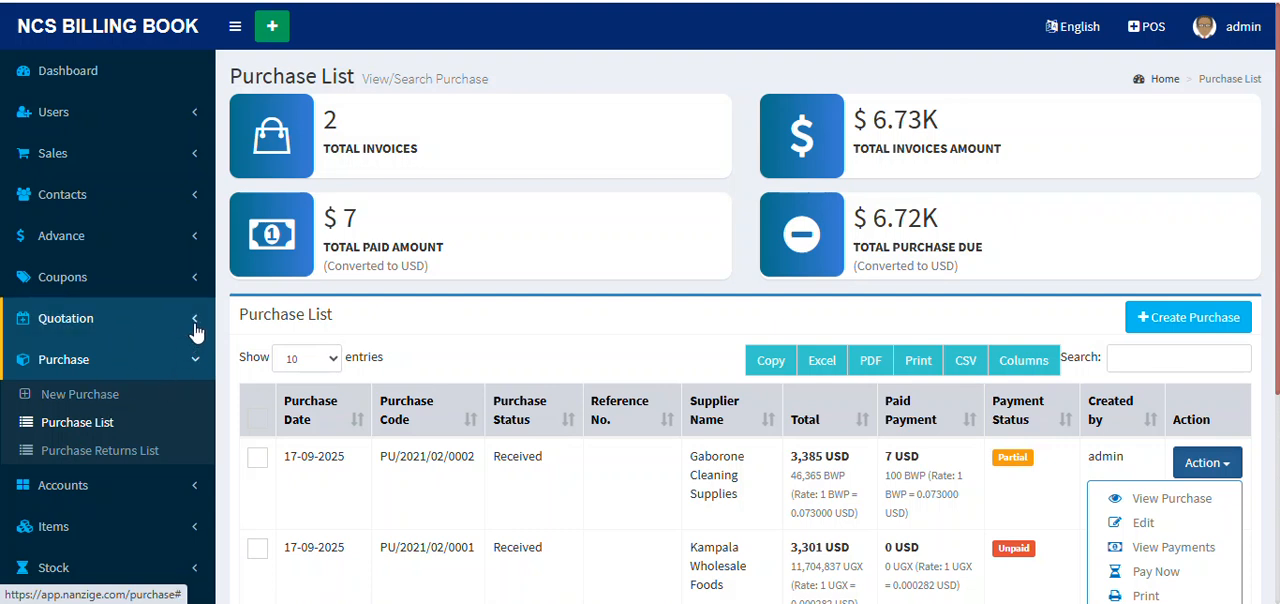
Step: Start a new quotation and set its customer to Mount Kenya Supplies
left_click(195, 330)
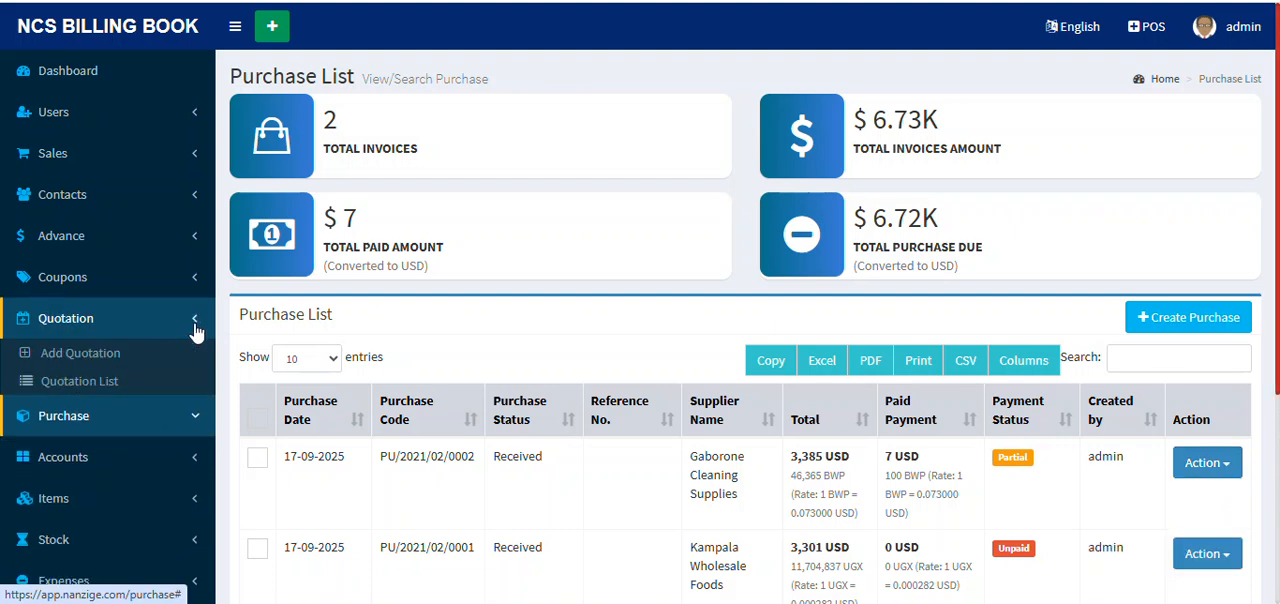
left_click(88, 355)
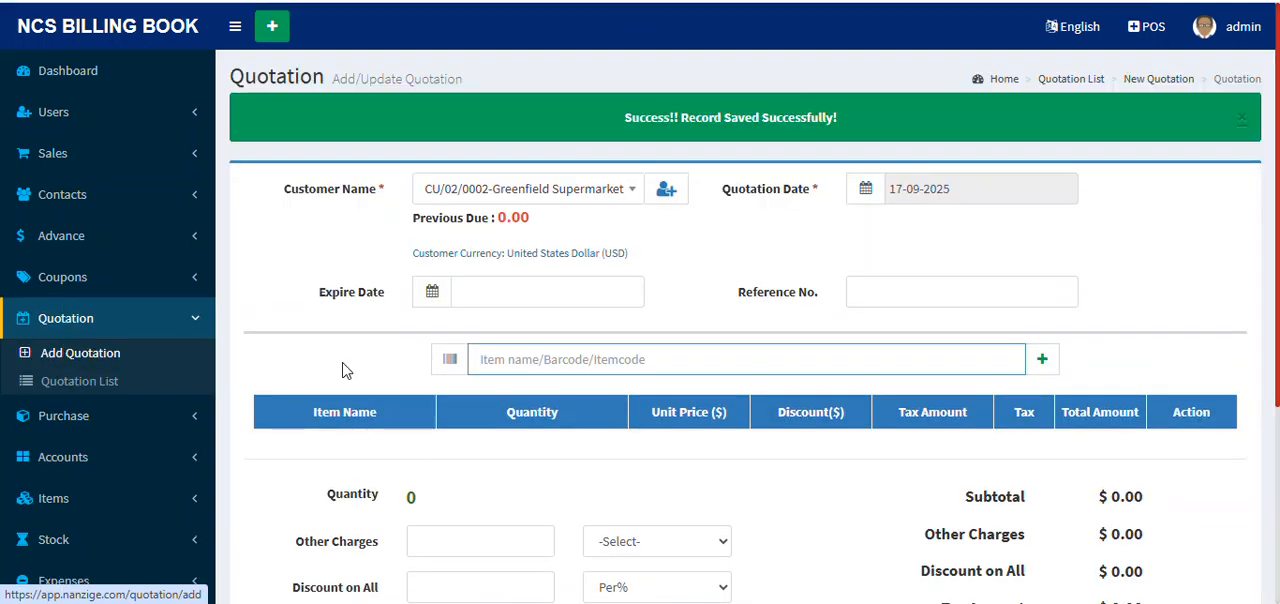
left_click(549, 200)
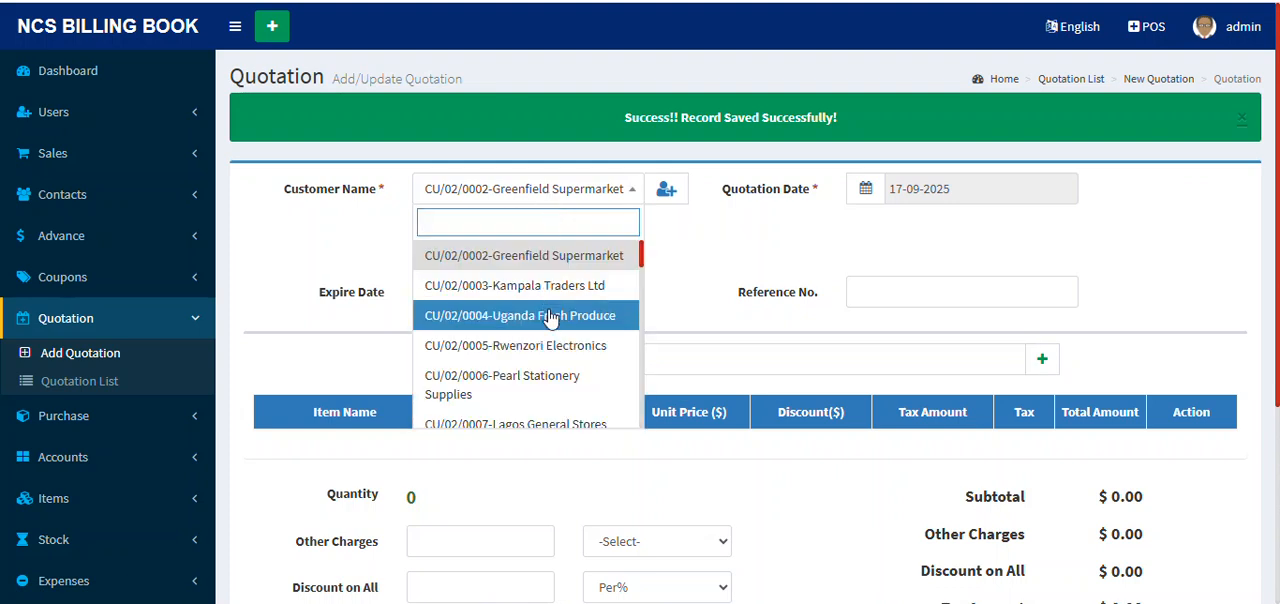
scroll(549, 330, "down", 3)
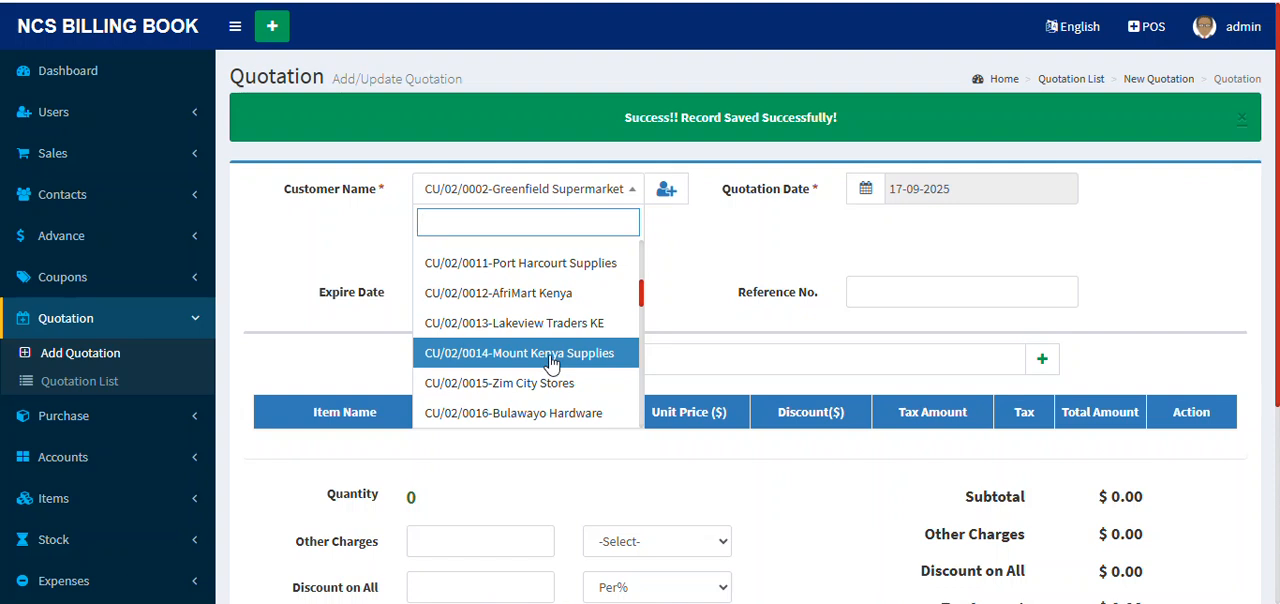
left_click(560, 358)
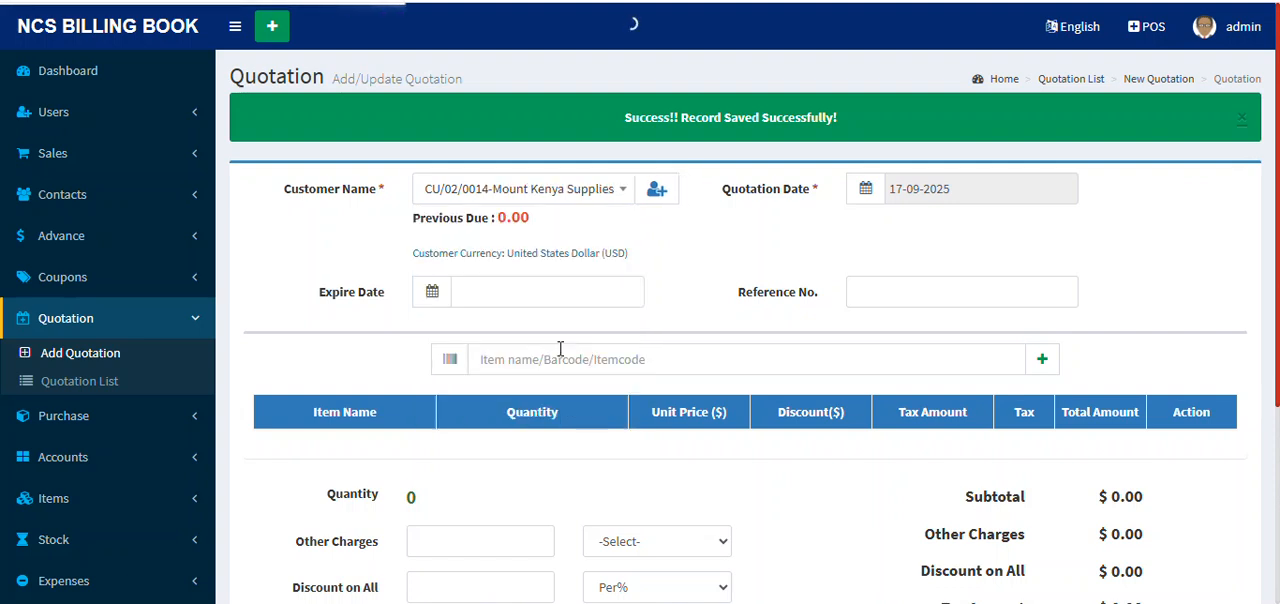
Step: Add Fresh Tomatoes 1kg to the quotation with a quantity of 25
left_click(606, 294)
type("hg")
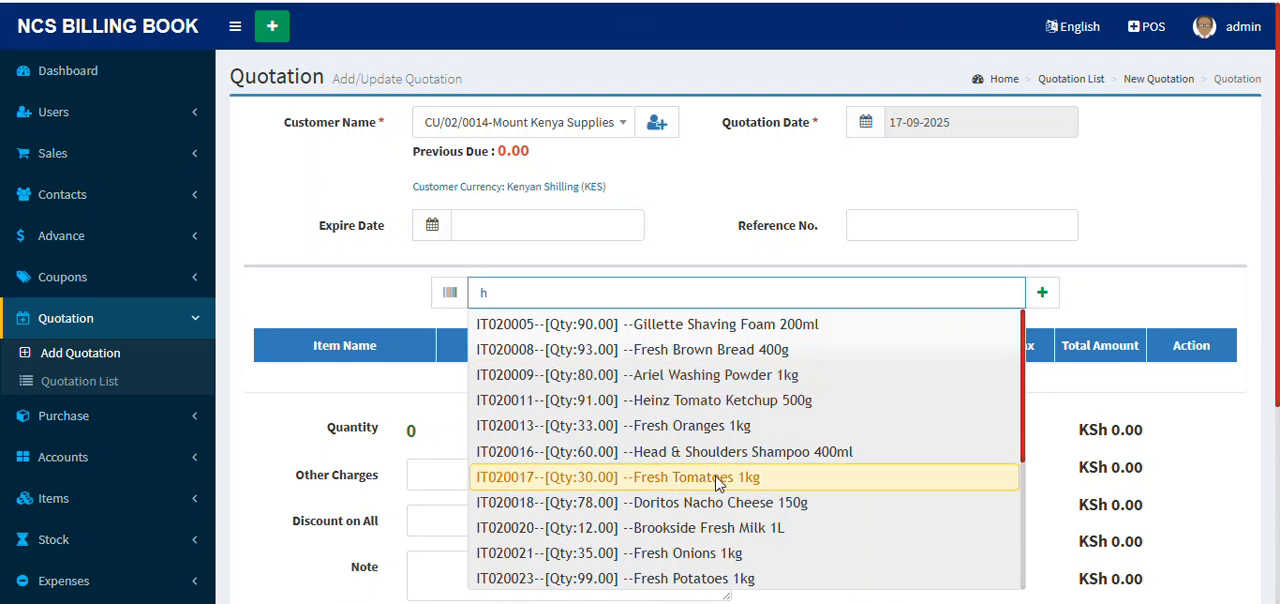
left_click(750, 476)
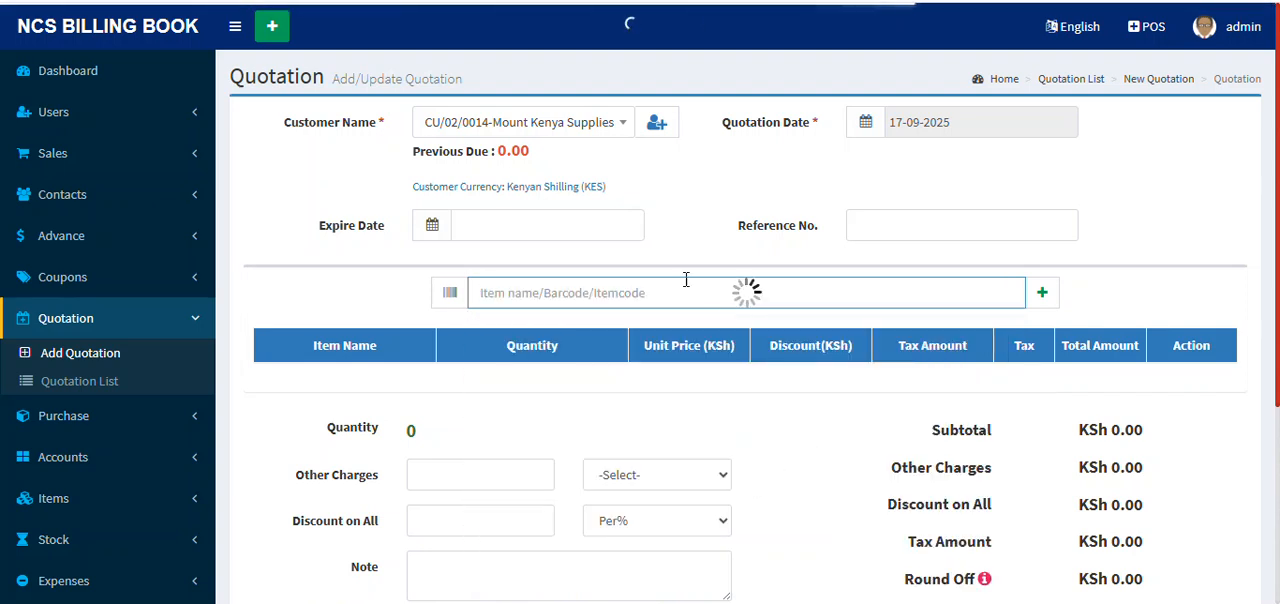
left_click(553, 385)
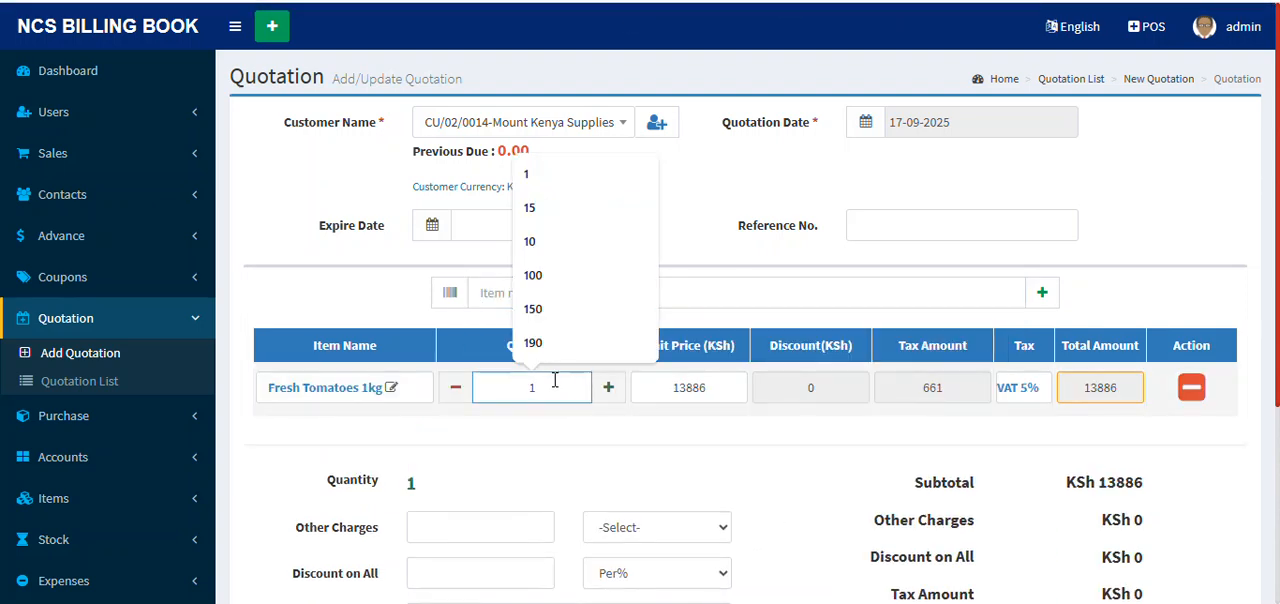
key("BackSpace")
type("25")
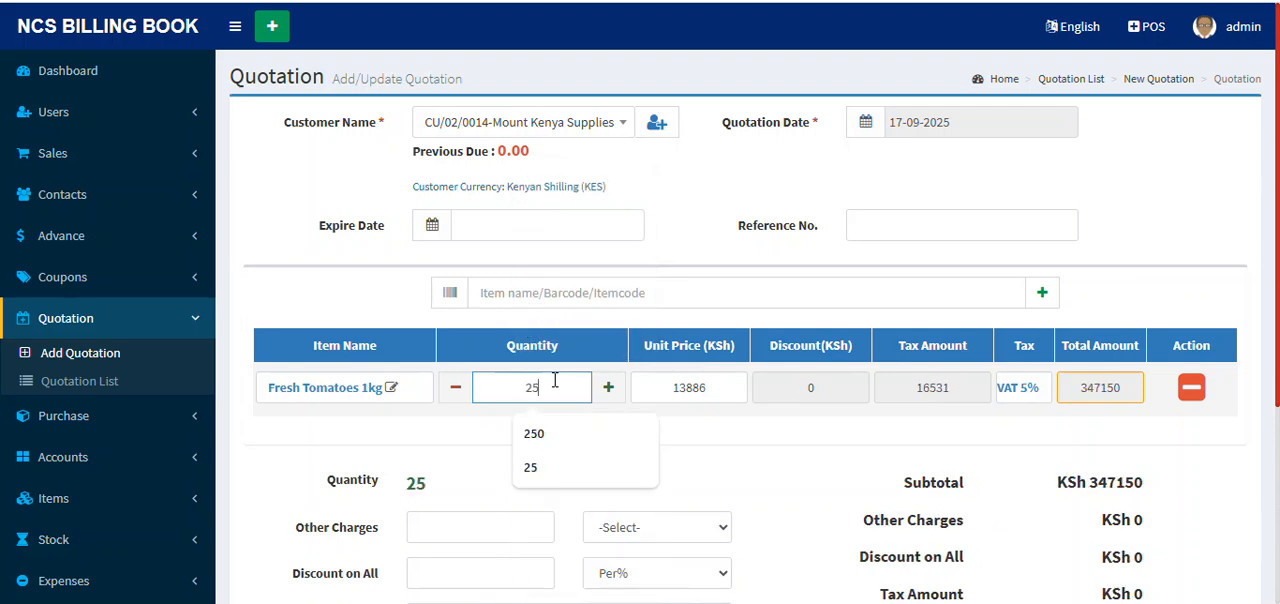
left_click(734, 438)
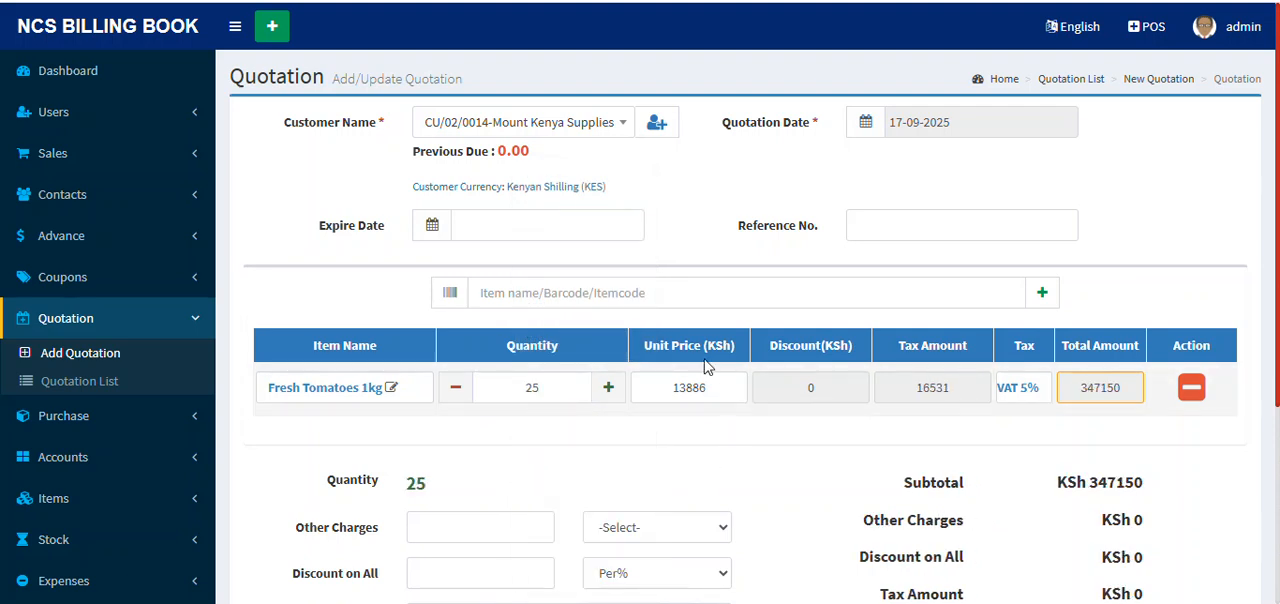
Step: Add Snickers Bar 50g to the quotation with a quantity of 10
left_click(572, 296)
type("bg")
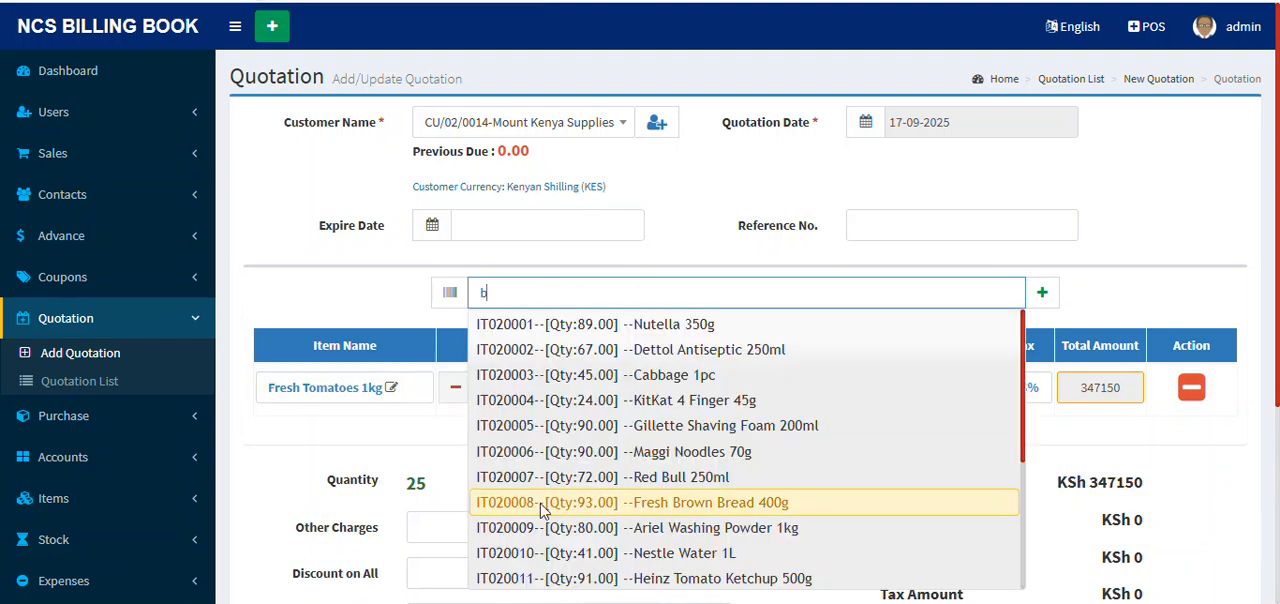
scroll(590, 490, "down", 3)
left_click(718, 448)
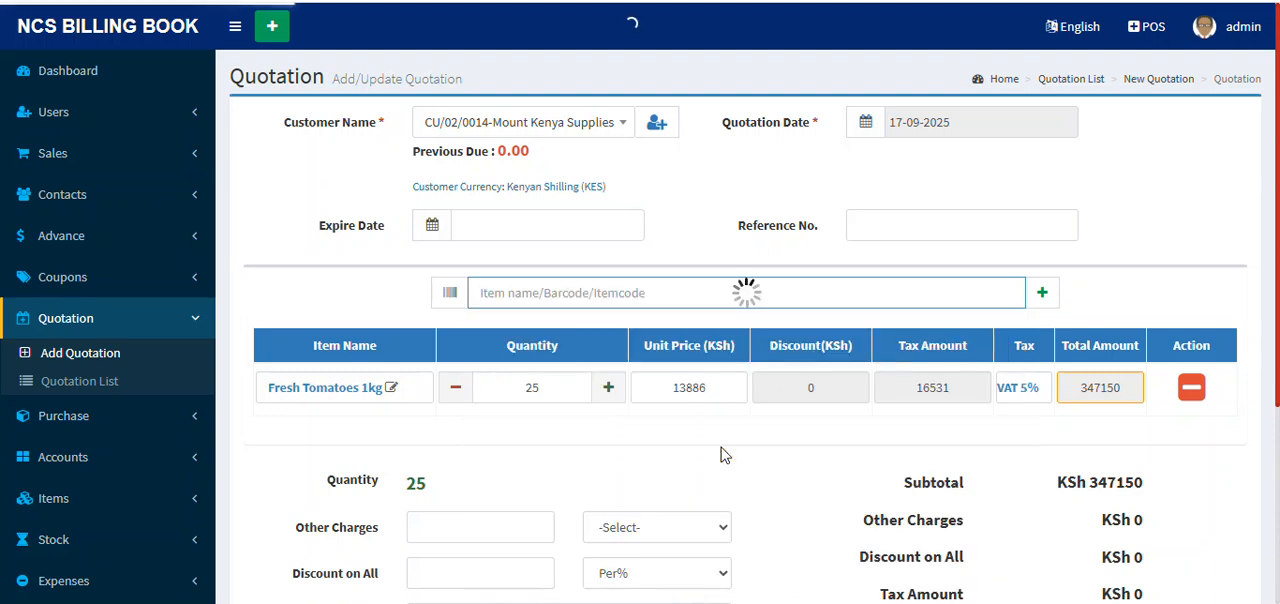
left_click(536, 430)
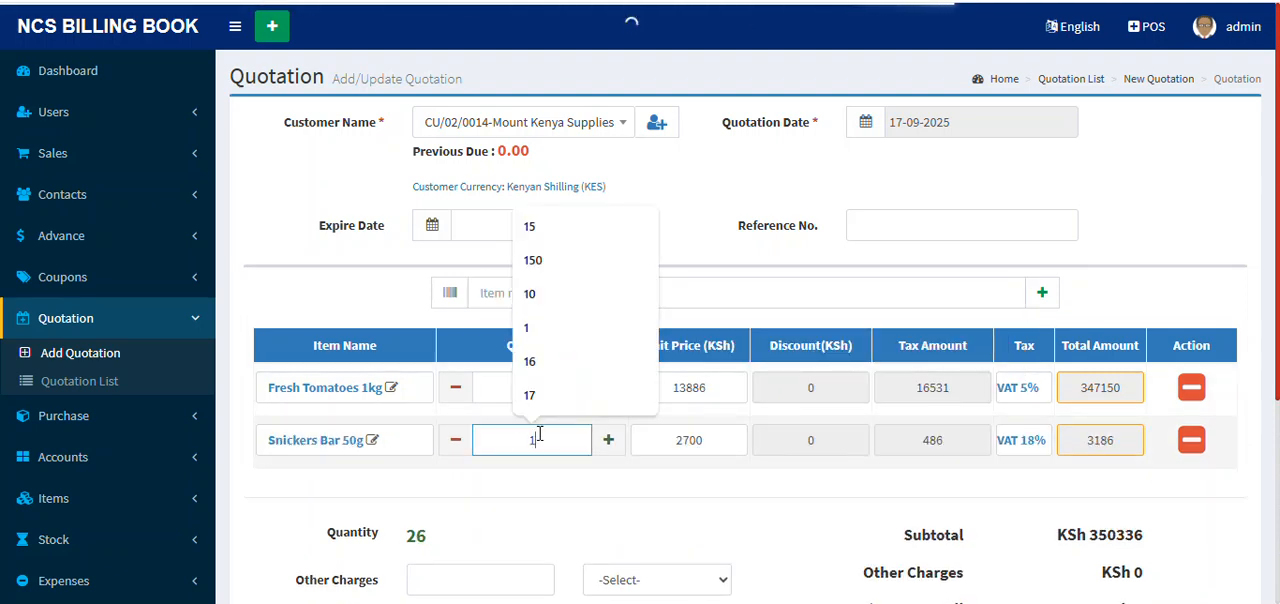
type("0")
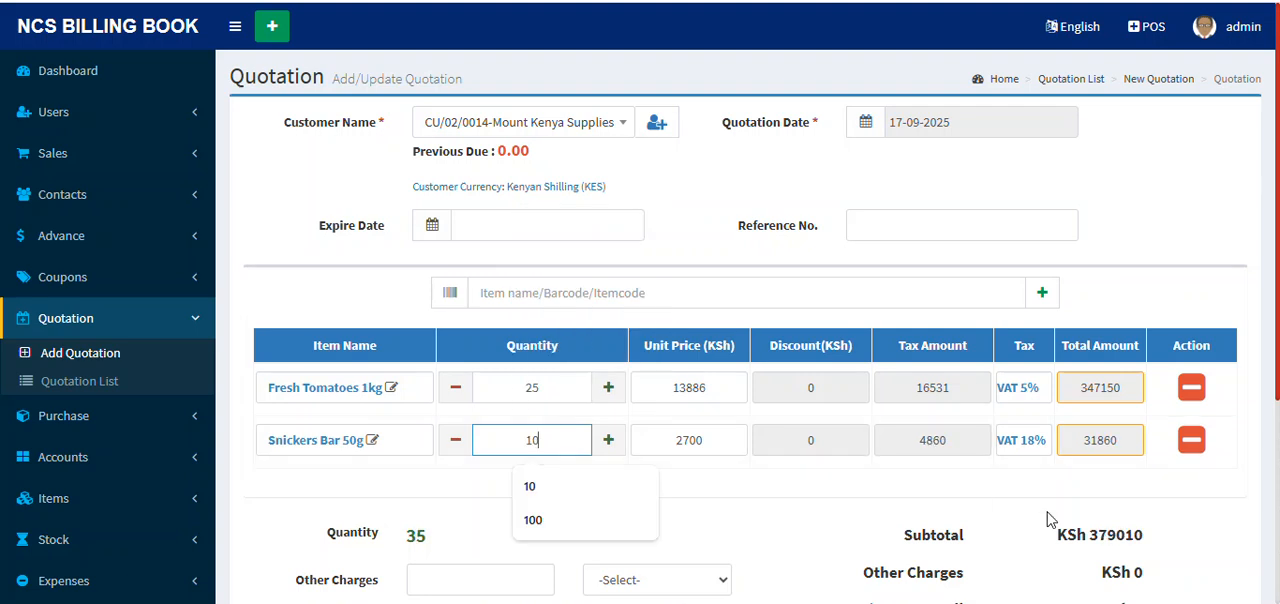
left_click(1190, 490)
Step: Save the Mount Kenya Supplies quotation and review the resulting quotation invoice
scroll(1080, 461, "down", 3)
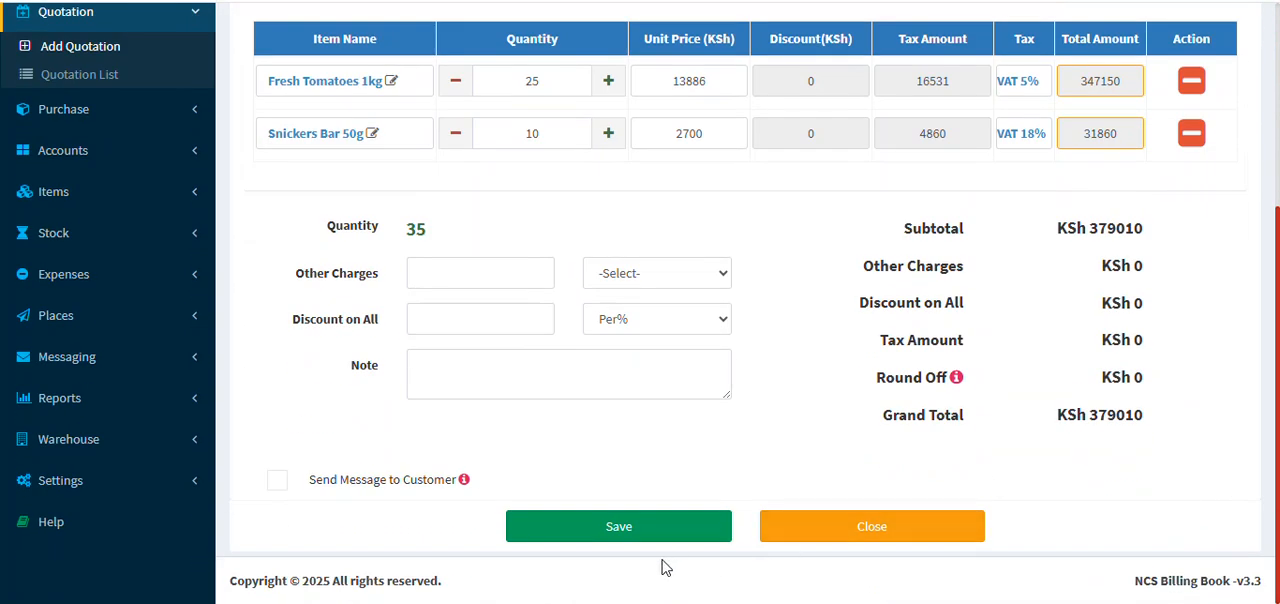
left_click(638, 532)
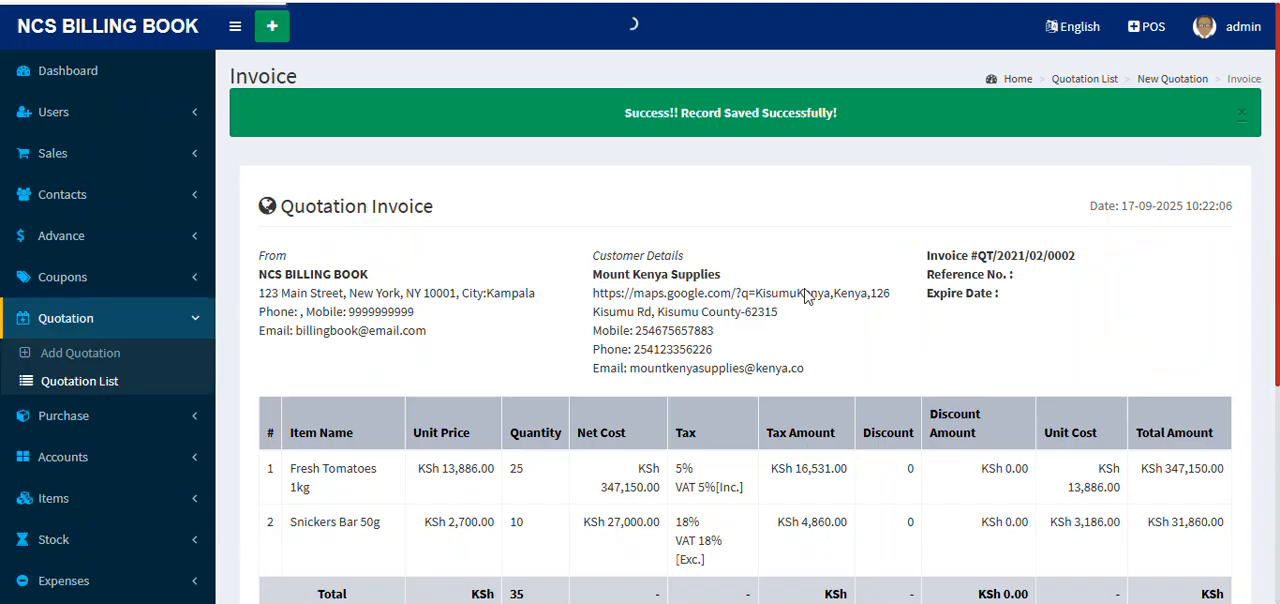
scroll(878, 300, "down", 3)
scroll(876, 302, "up", 3)
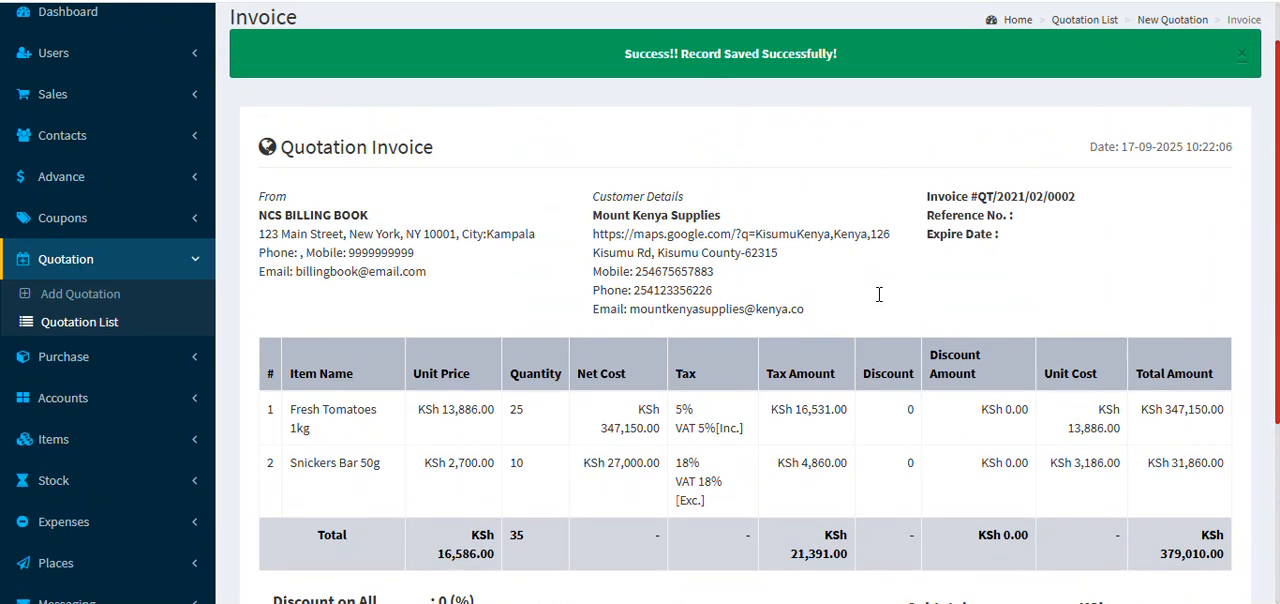
Step: From the quotation list, convert the Mount Kenya Supplies quotation to a sales invoice
left_click(106, 382)
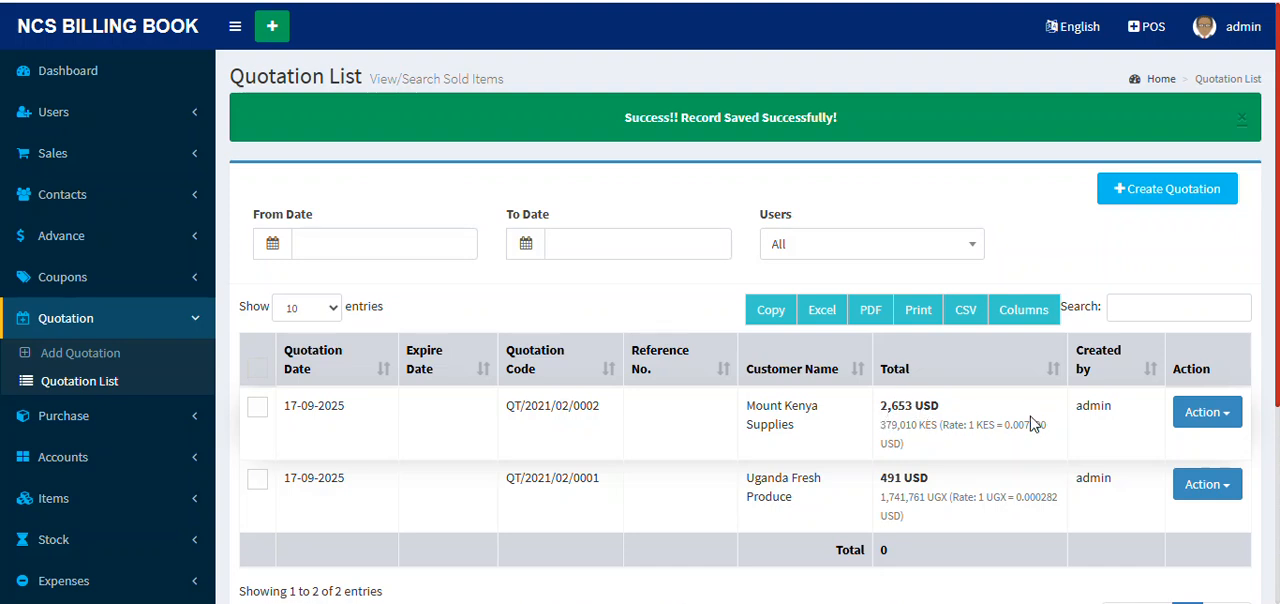
left_click(1222, 418)
left_click(1176, 449)
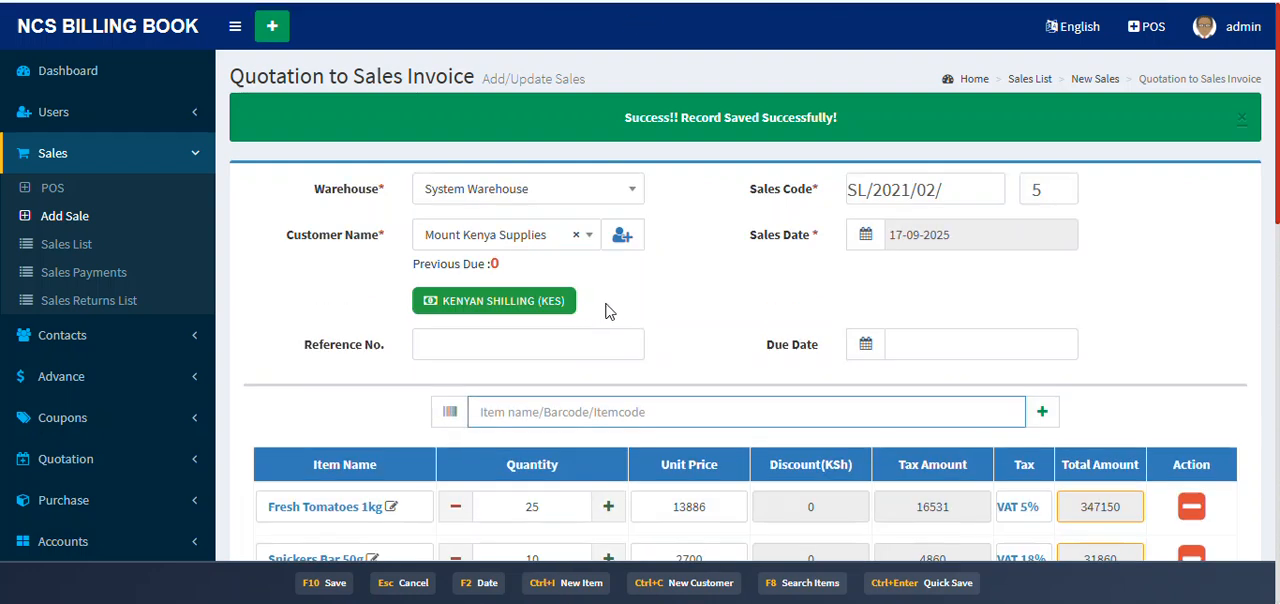
Step: Set the sale's payment type to Credit Sale and its payment amount to 279010
scroll(606, 310, "down", 2)
scroll(606, 310, "down", 5)
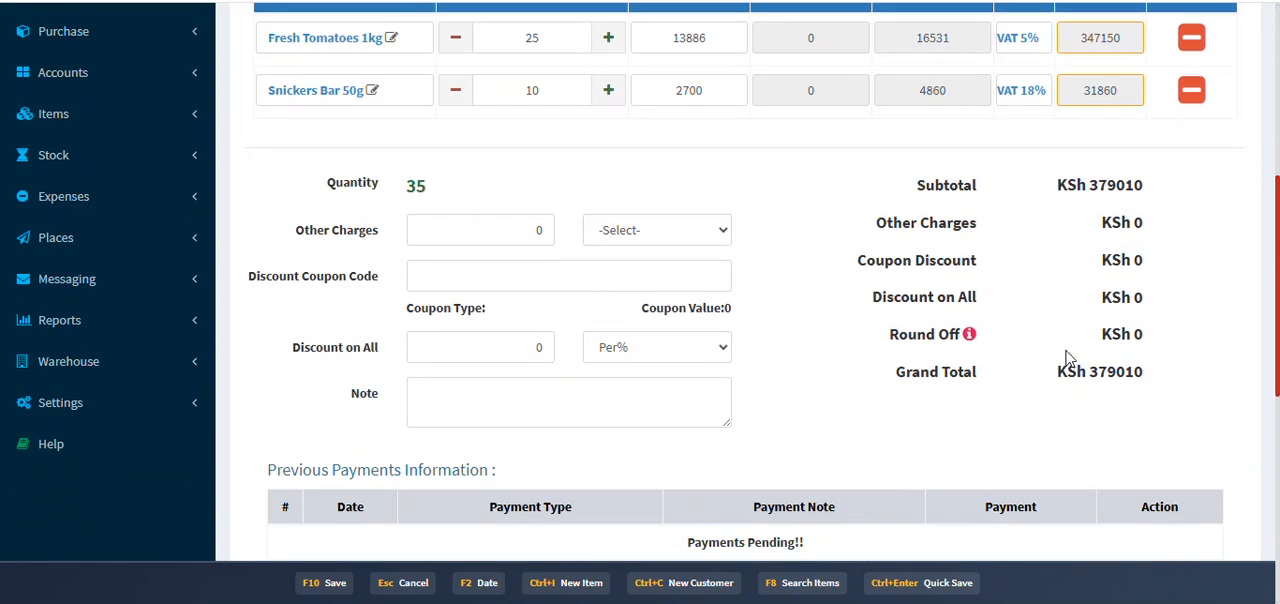
scroll(779, 389, "down", 2)
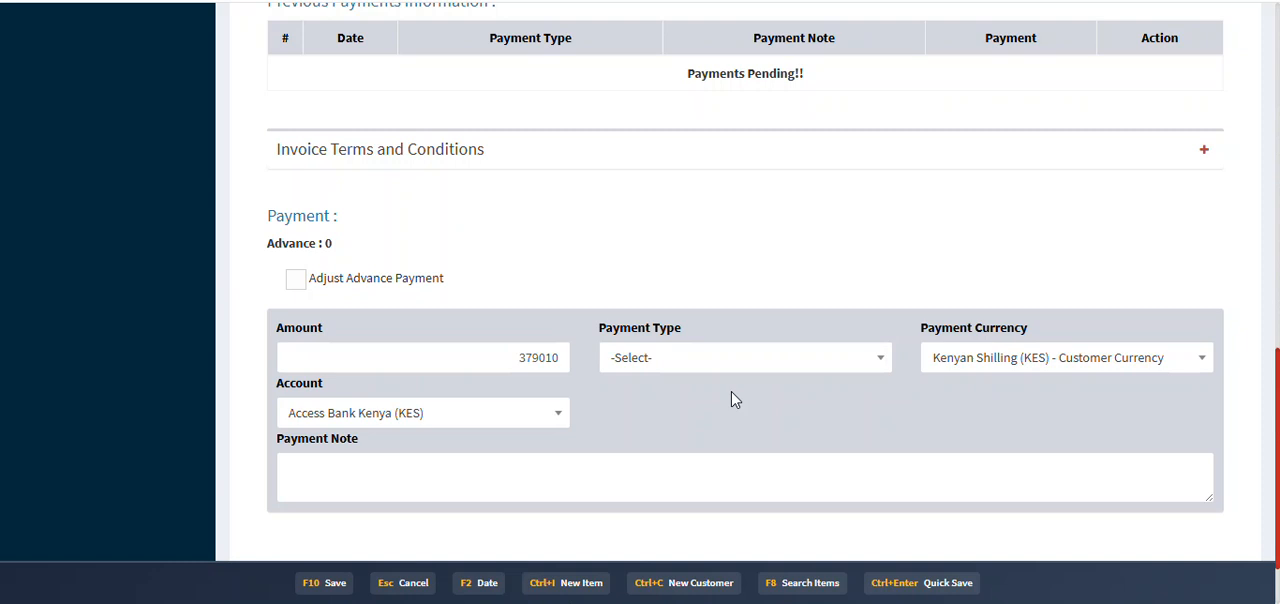
left_click(786, 358)
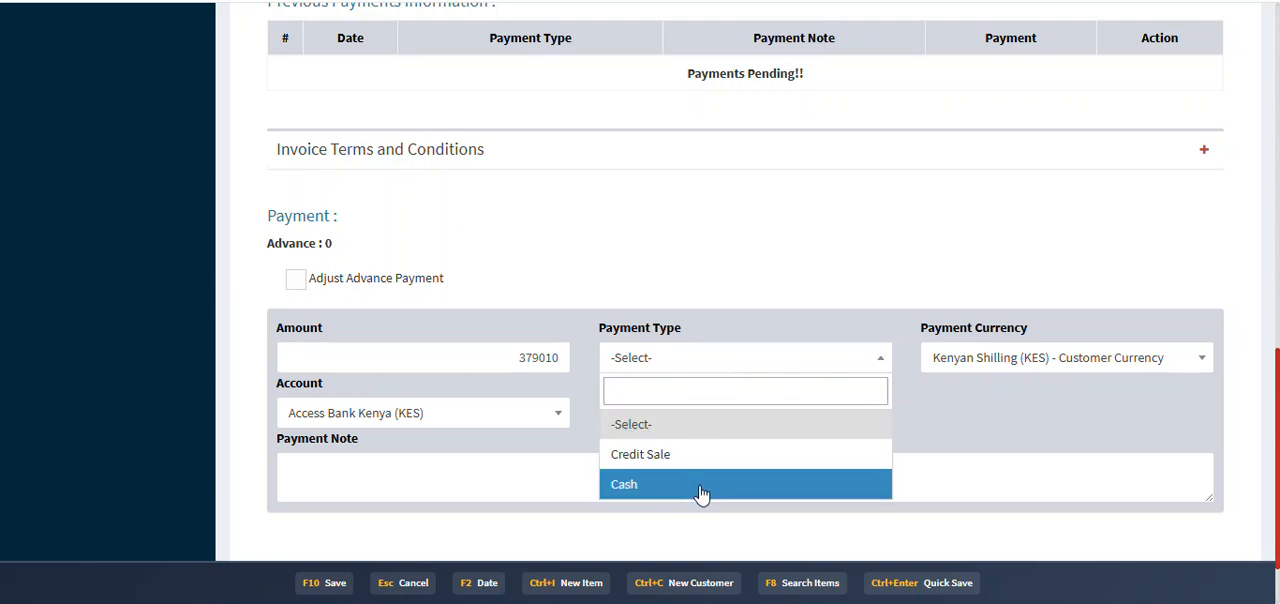
left_click(698, 487)
left_click(690, 360)
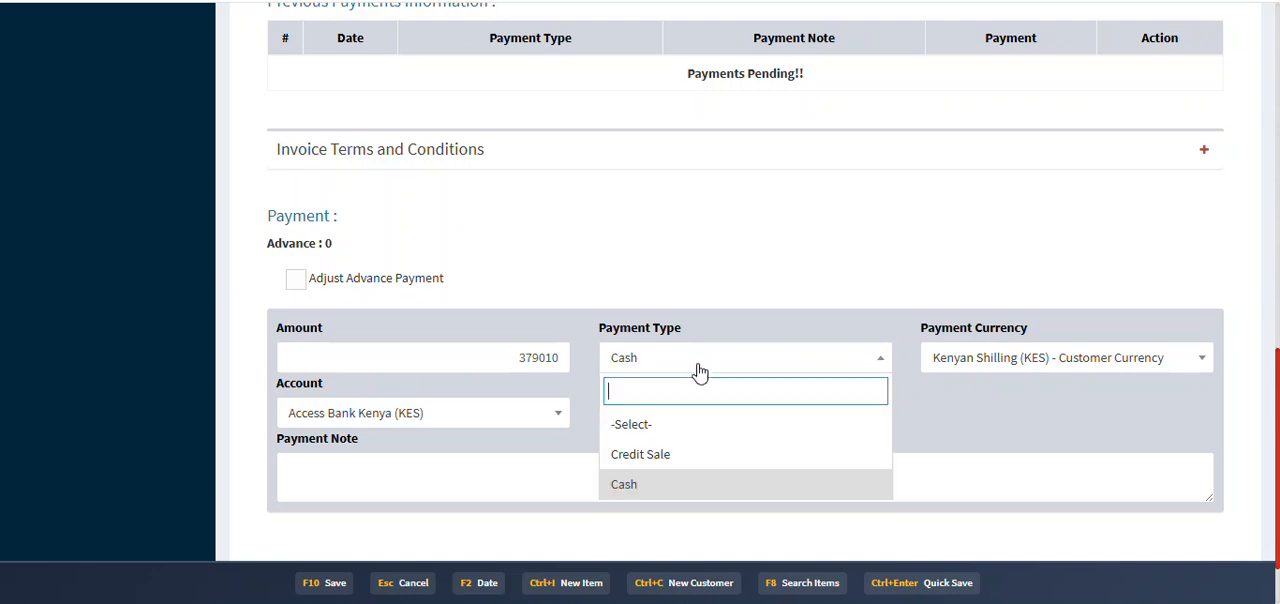
left_click(686, 451)
scroll(602, 370, "down", 1)
left_click_drag(522, 288, 540, 292)
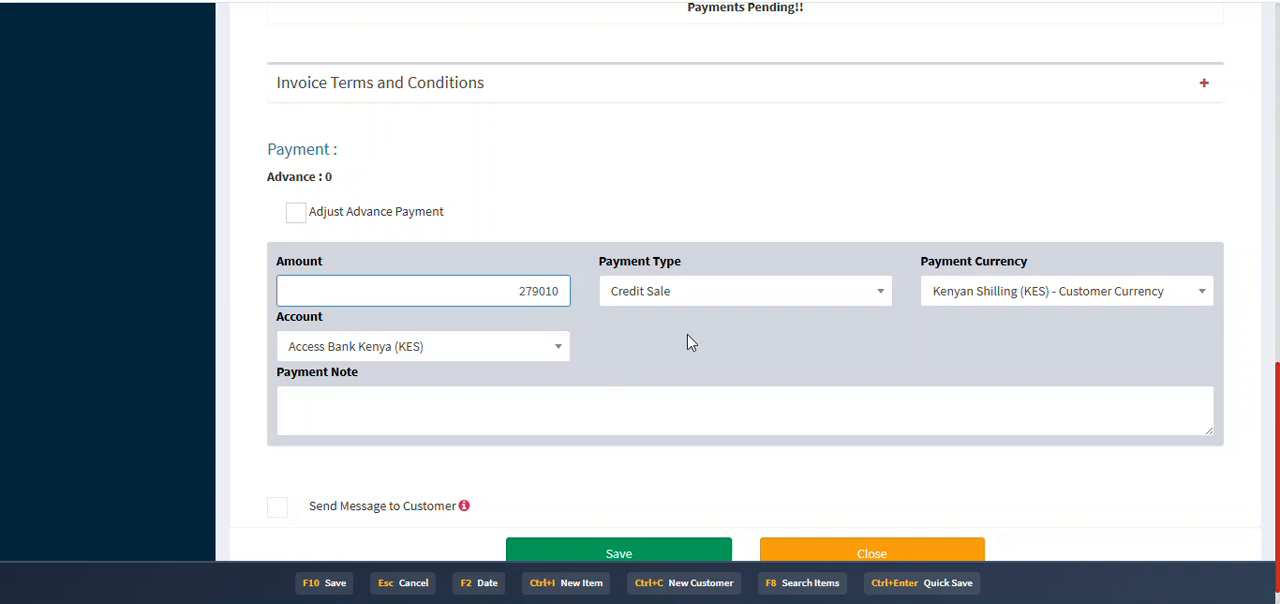
Step: Save the Mount Kenya Supplies sale and review the items, totals and payment information on its sales invoice
scroll(735, 340, "down", 1)
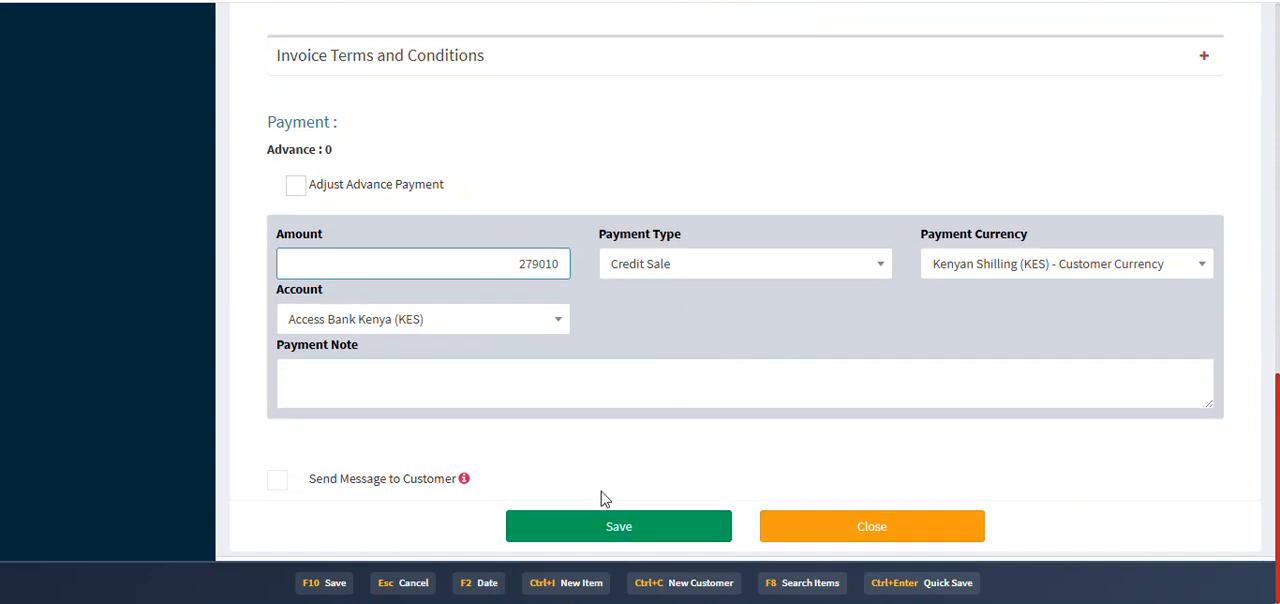
left_click(627, 526)
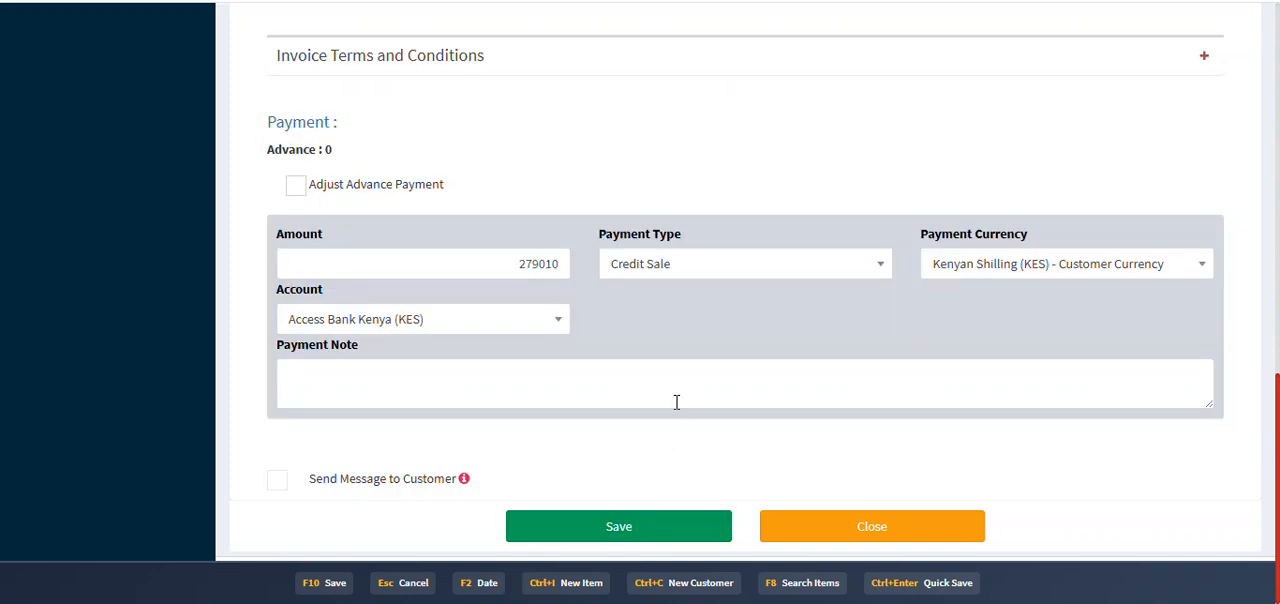
scroll(737, 400, "down", 3)
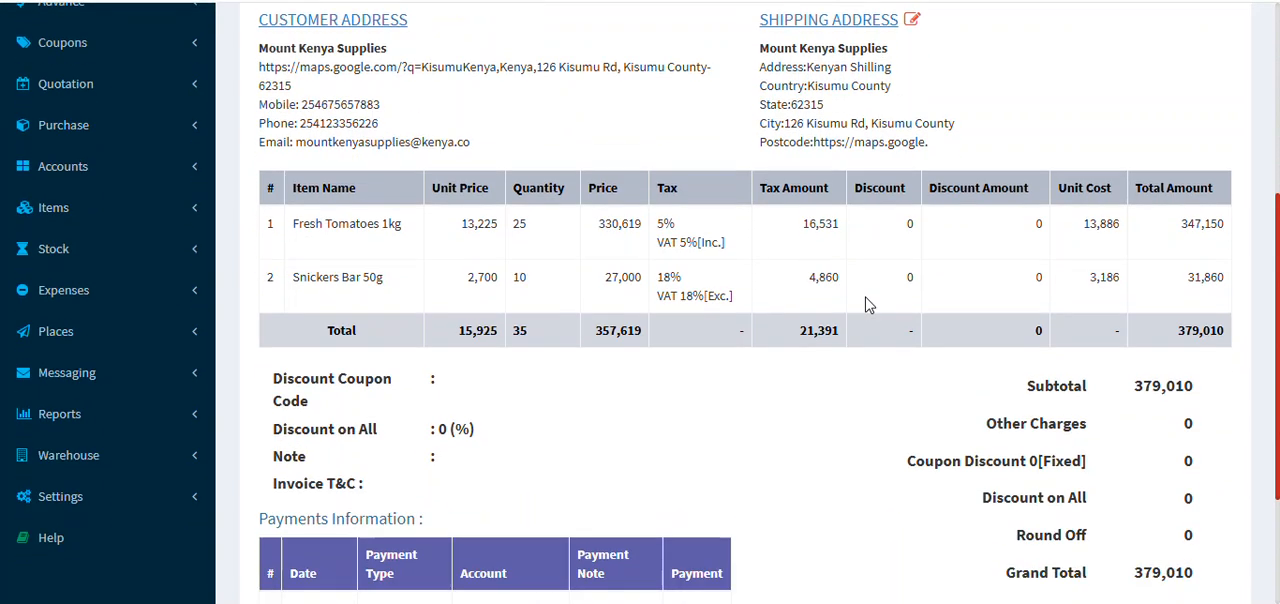
scroll(868, 305, "down", 2)
scroll(838, 315, "up", 6)
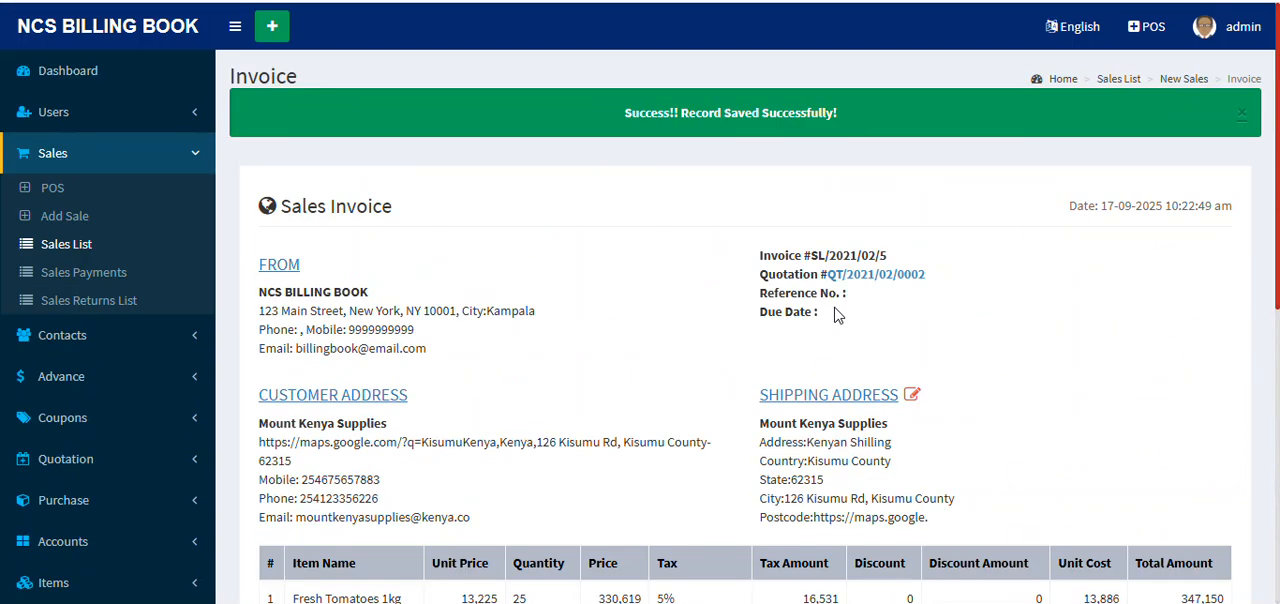
Step: Open the sales list, review the recorded sales with their totals and payment statuses, and dismiss the success message
left_click(50, 252)
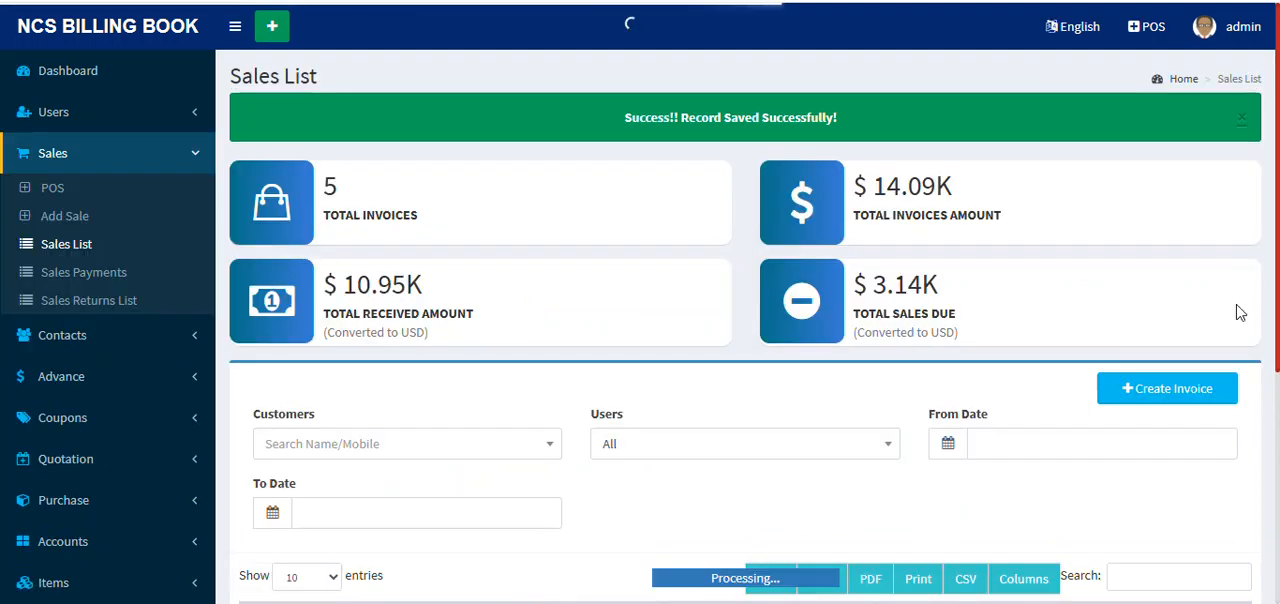
scroll(742, 272, "down", 5)
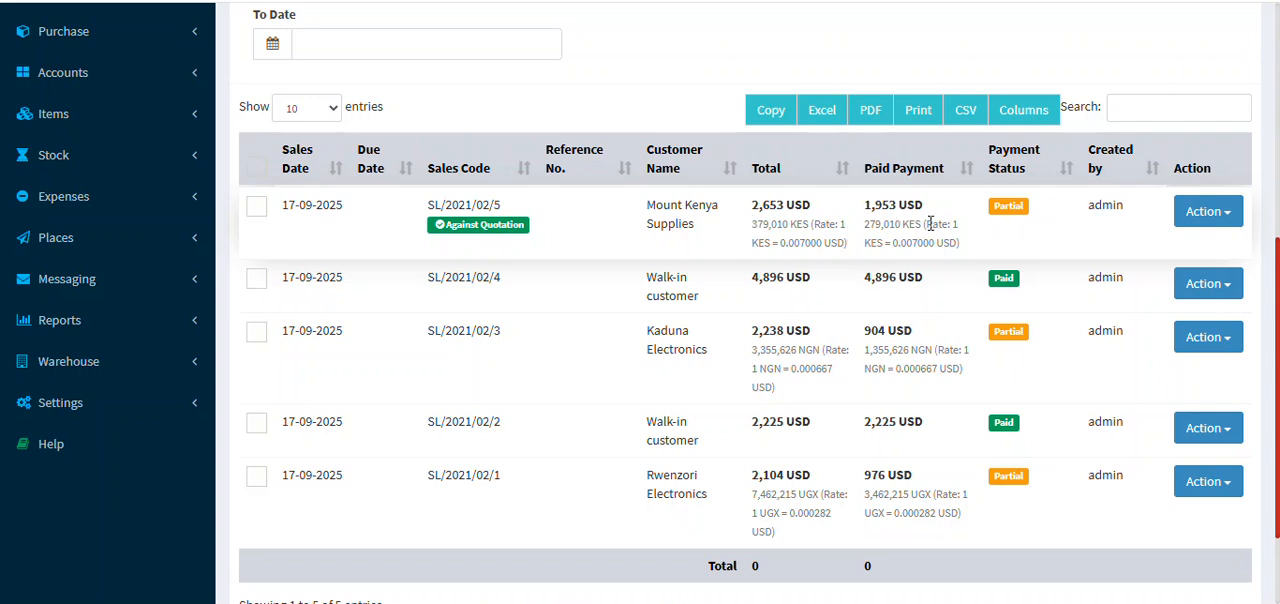
scroll(722, 242, "up", 5)
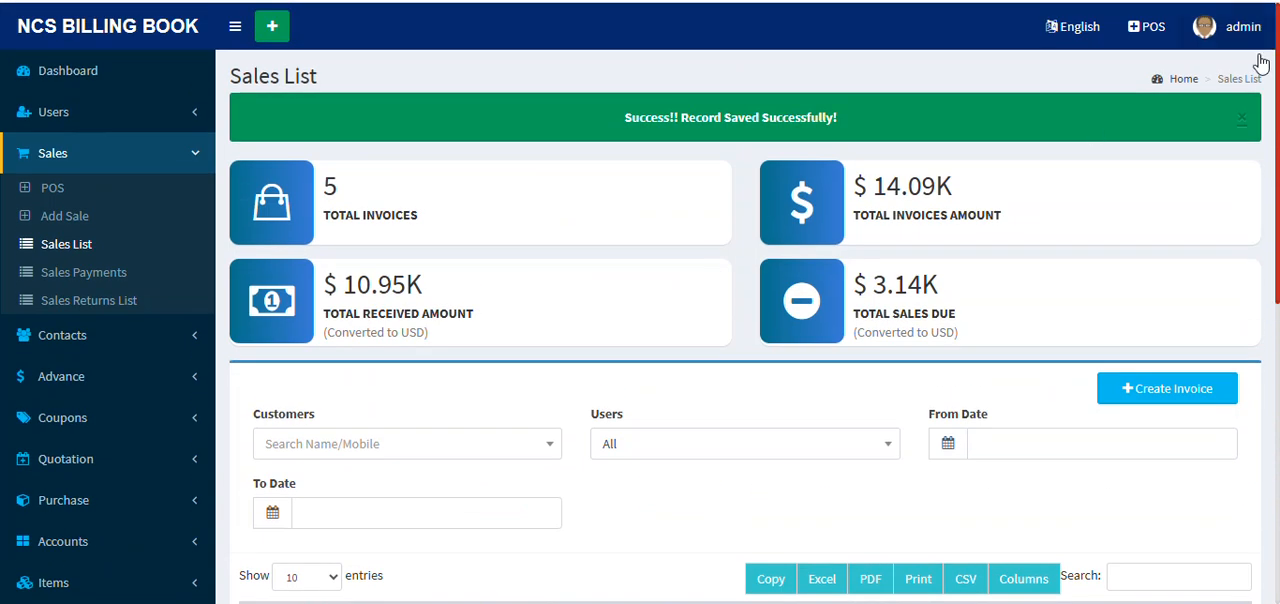
left_click(1243, 121)
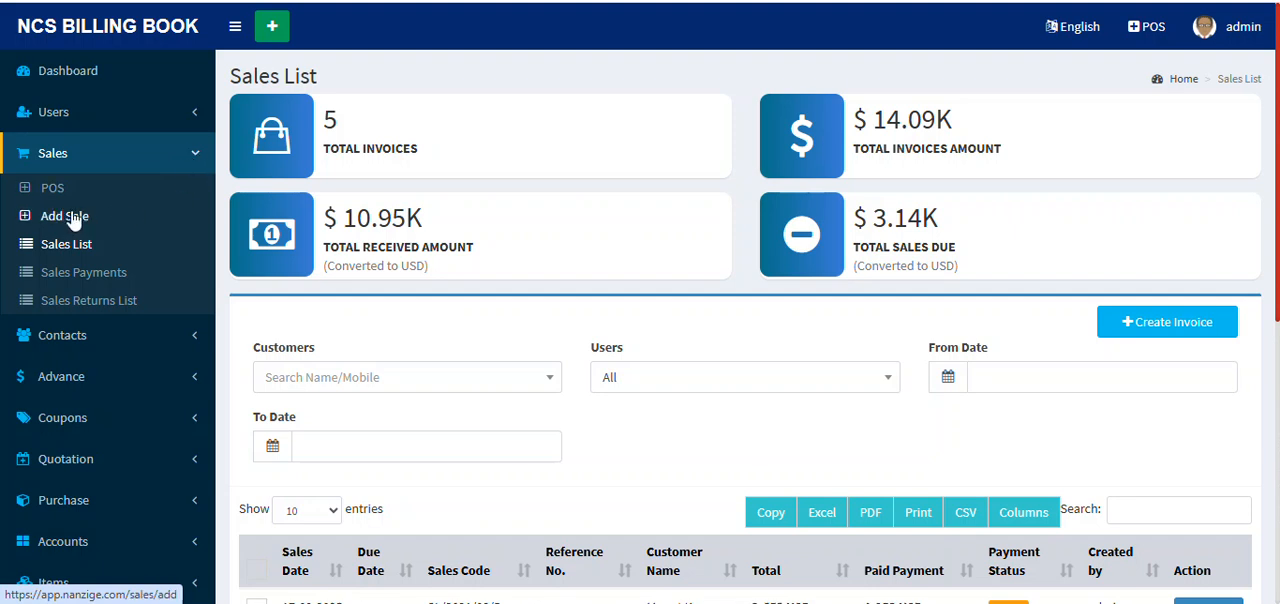
Step: Start a POS sale for the walk-in customer with 4 Nutella 350g, 4 Dettol Antiseptic 250ml and 3 Cabbage 1pc
left_click(1148, 47)
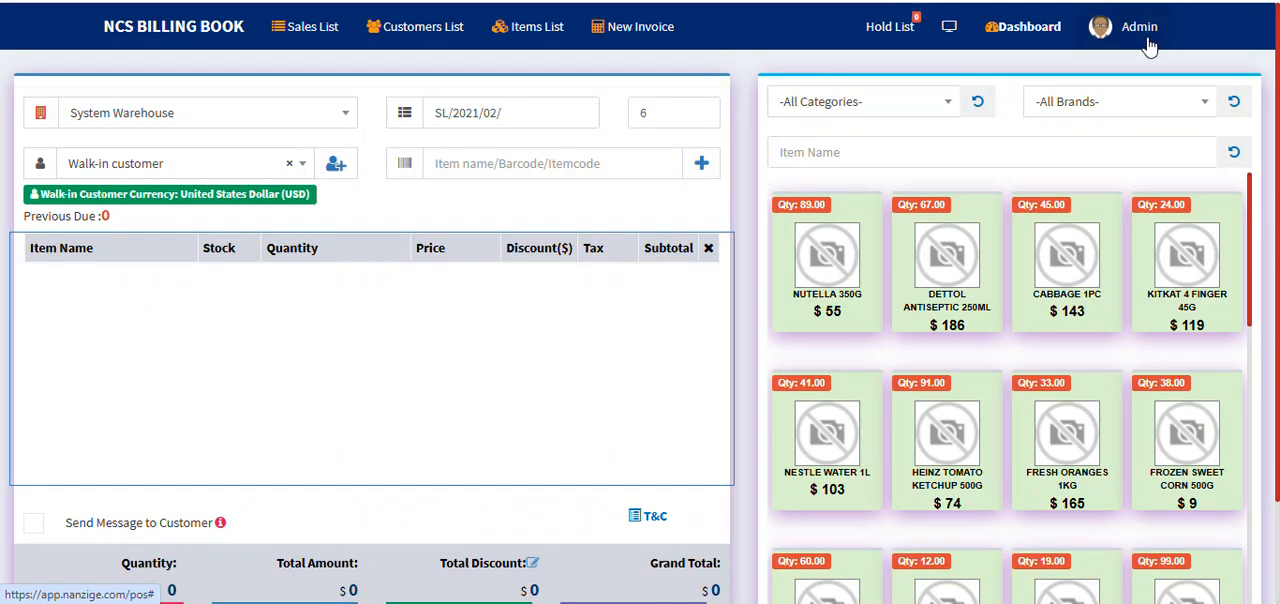
left_click(810, 262)
left_click(810, 262)
left_click(810, 262)
left_click(810, 262)
left_click(952, 257)
left_click(952, 257)
left_click(952, 257)
left_click(952, 257)
left_click(1068, 262)
left_click(1068, 262)
left_click(1068, 262)
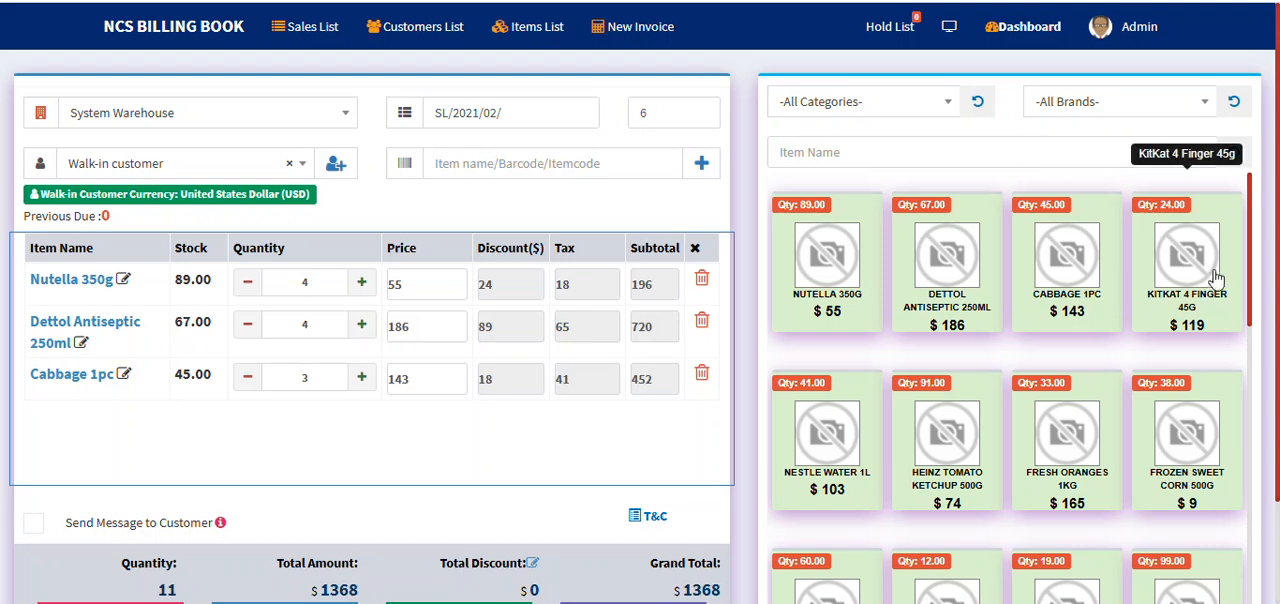
Step: Add 3 KitKat 4 Finger 45g, 3 Nestle Water 1L, 2 Frozen Fish Fillet 1kg and 4 Harpic Toilet Cleaner 500ml to the sale
left_click(1217, 277)
left_click(1217, 277)
left_click(1217, 277)
left_click(808, 455)
left_click(808, 455)
left_click(808, 455)
scroll(943, 530, "down", 3)
left_click(943, 538)
left_click(943, 538)
left_click(837, 537)
left_click(837, 537)
left_click(837, 537)
left_click(837, 537)
scroll(504, 394, "down", 3)
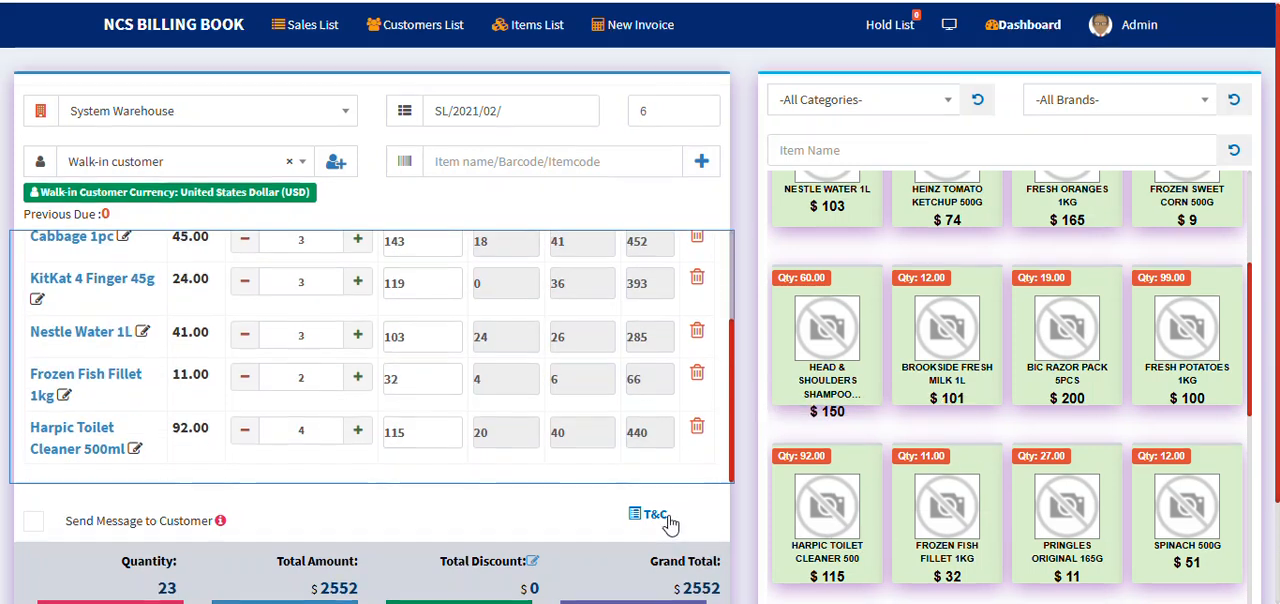
Step: Check out the walk-in customer's POS sale in full and close the receipt window
scroll(660, 515, "down", 1)
left_click(608, 497)
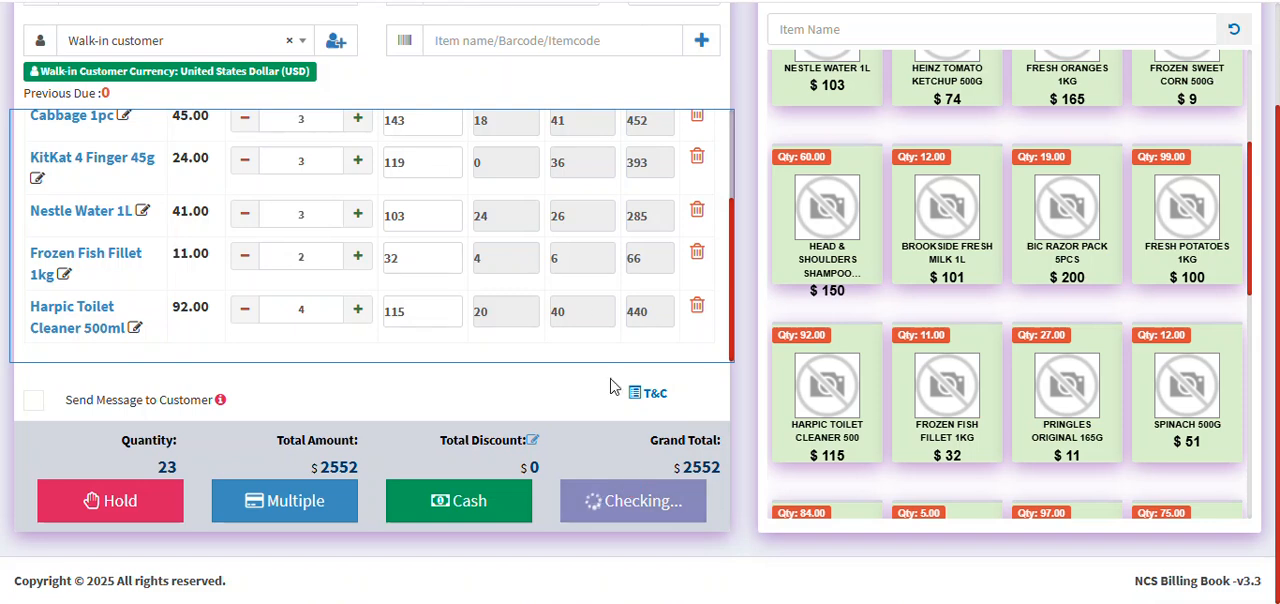
scroll(600, 306, "up", 5)
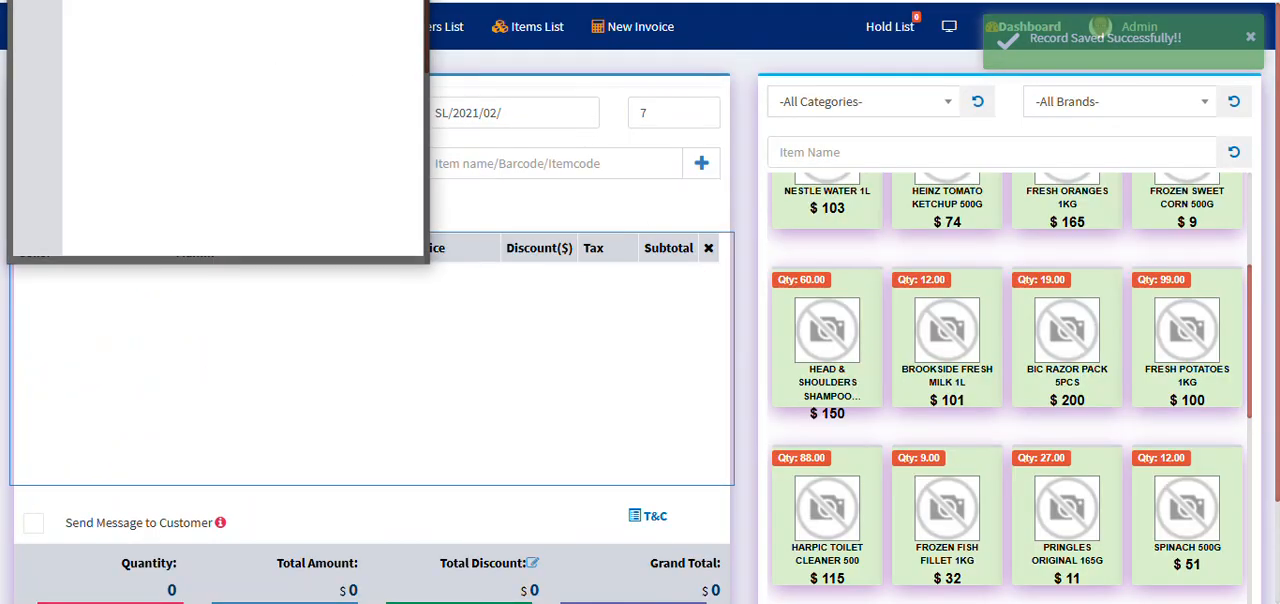
key("Escape")
scroll(740, 430, "down", 1)
scroll(740, 430, "up", 1)
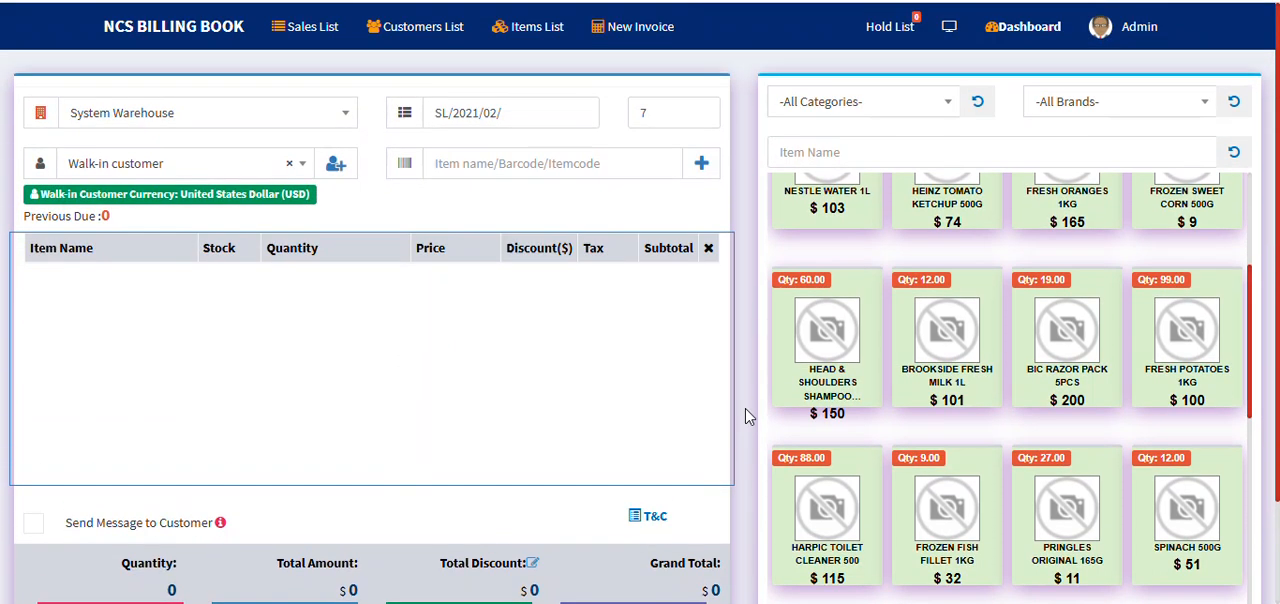
scroll(1247, 237, "up", 3)
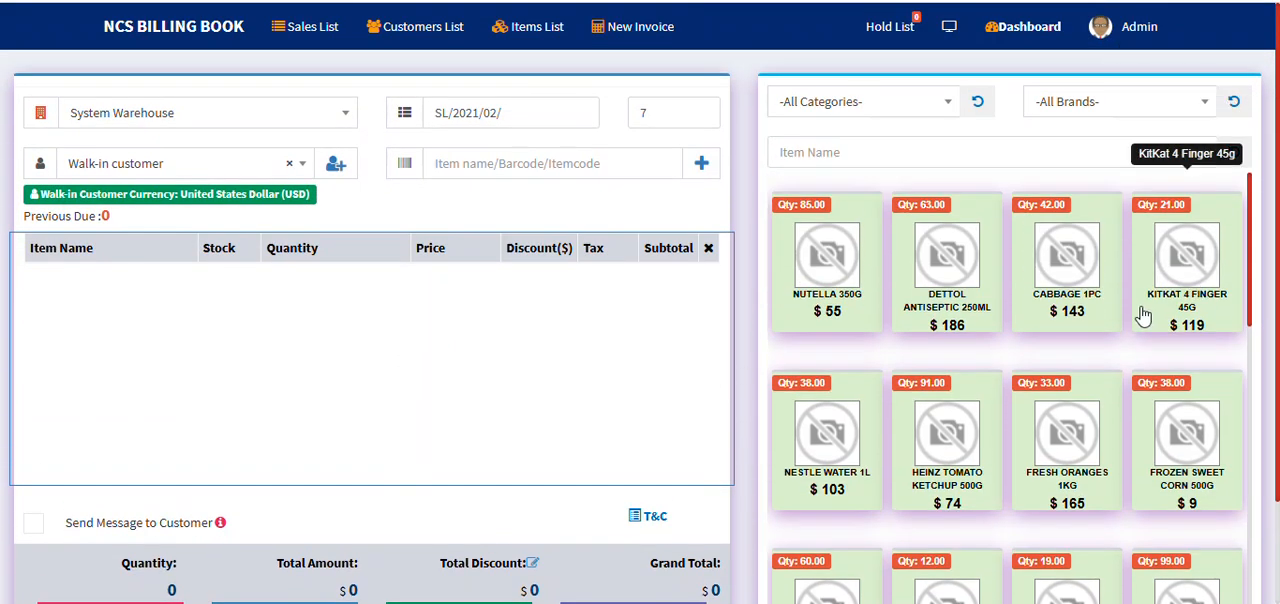
Step: Try to choose Kampala Traders Ltd and Rwenzori Electronics as the customer for a new POS sale
left_click(155, 170)
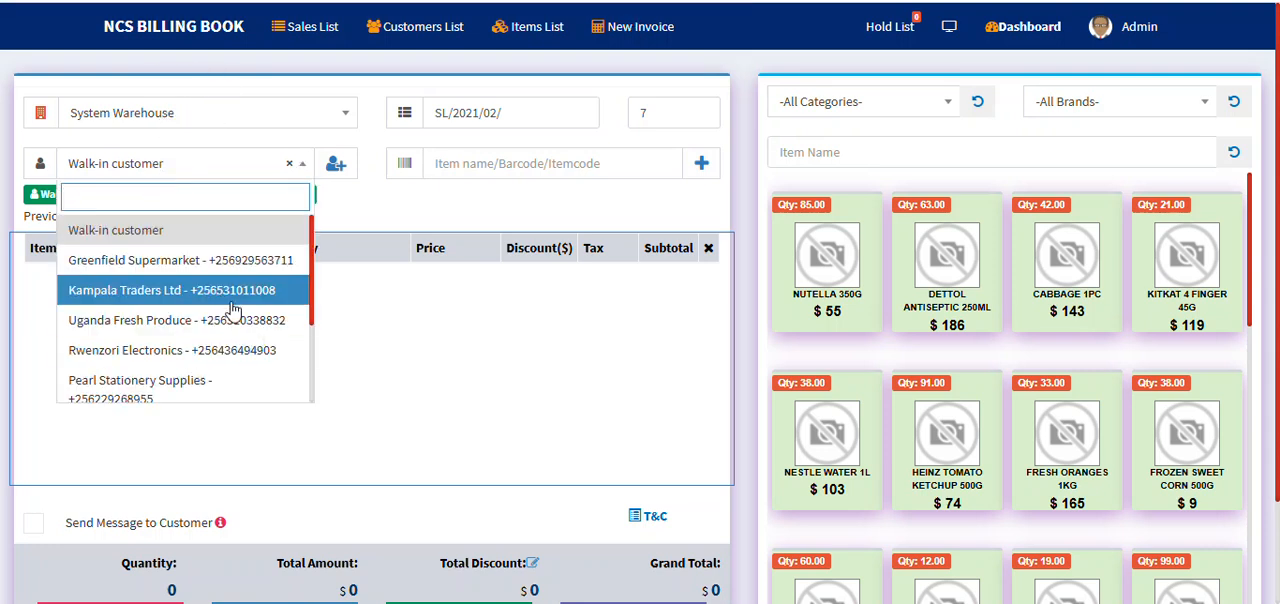
left_click(235, 300)
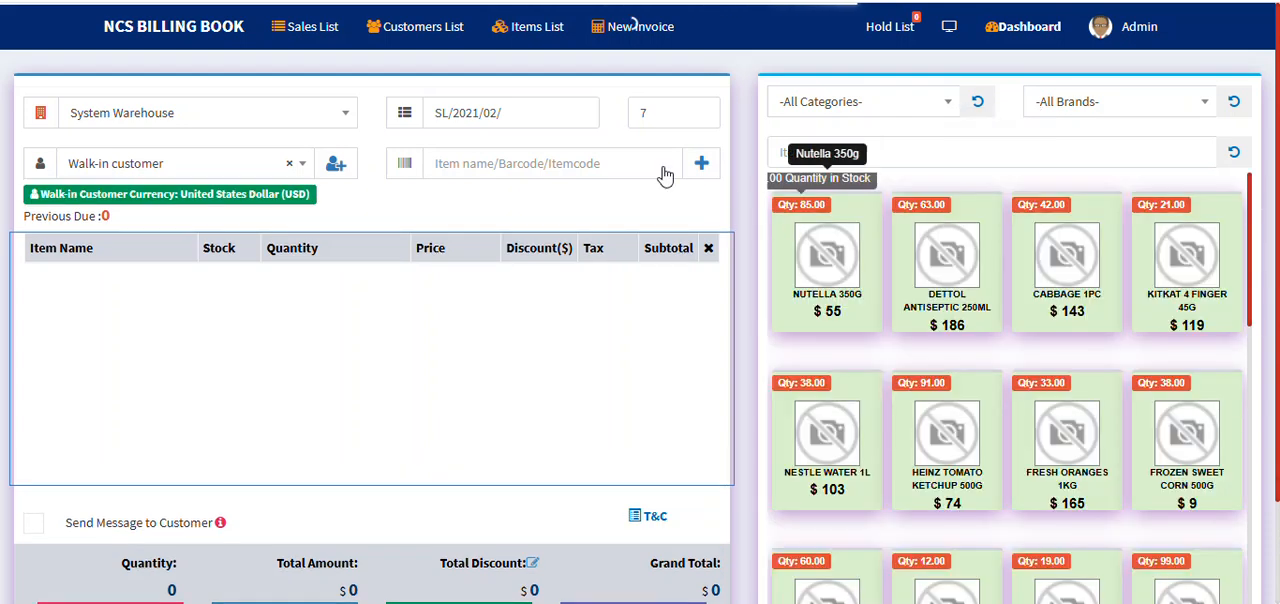
left_click(148, 168)
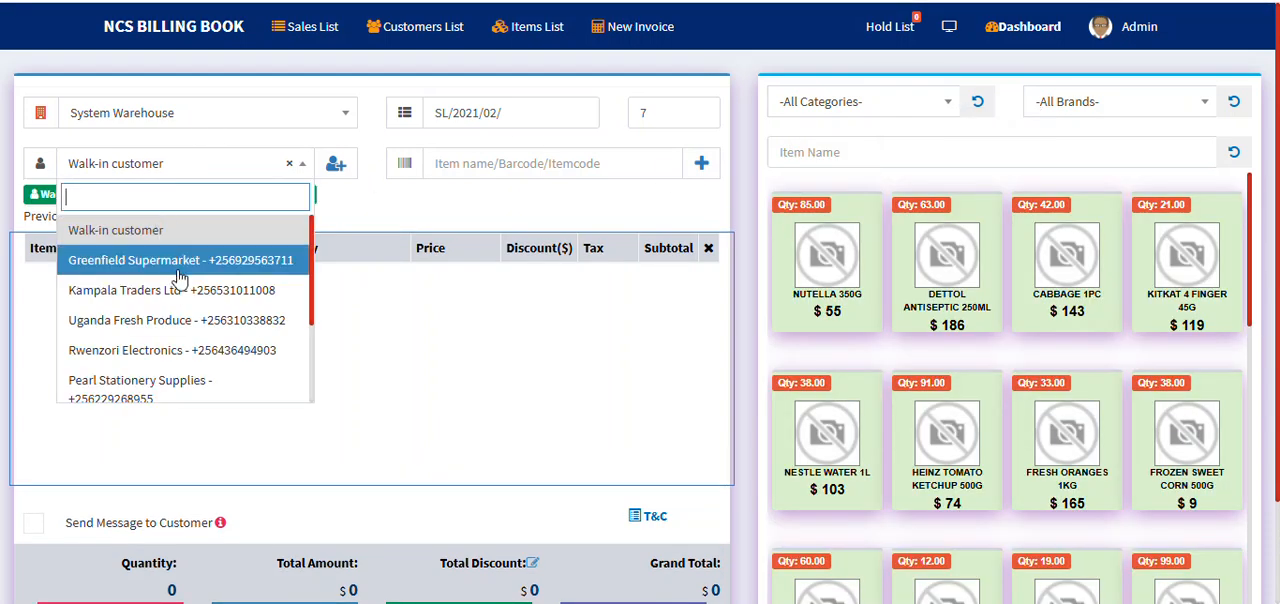
left_click(236, 352)
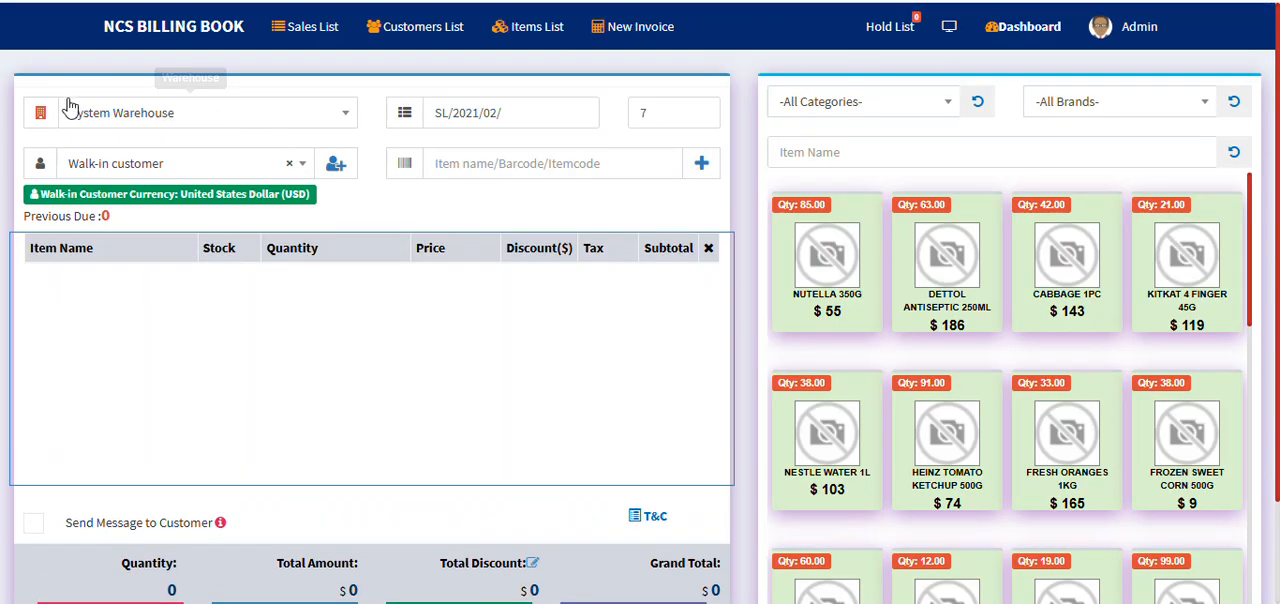
Step: Open the dashboard and look through the options offered under Contacts, Advance and Coupons
left_click(190, 44)
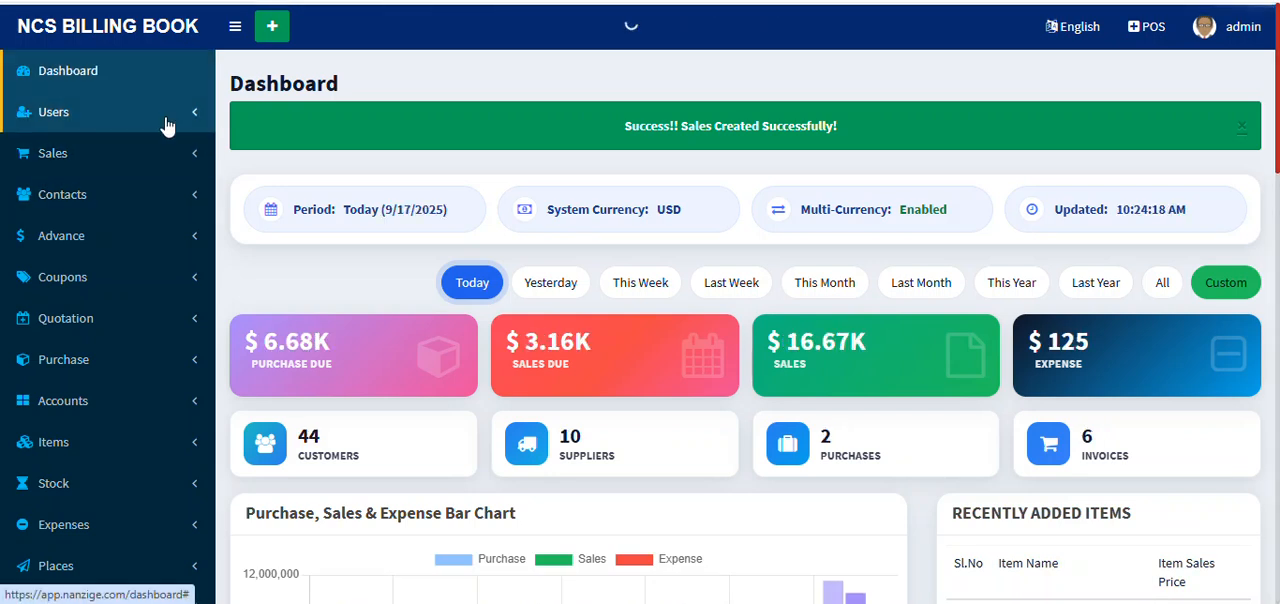
left_click(162, 194)
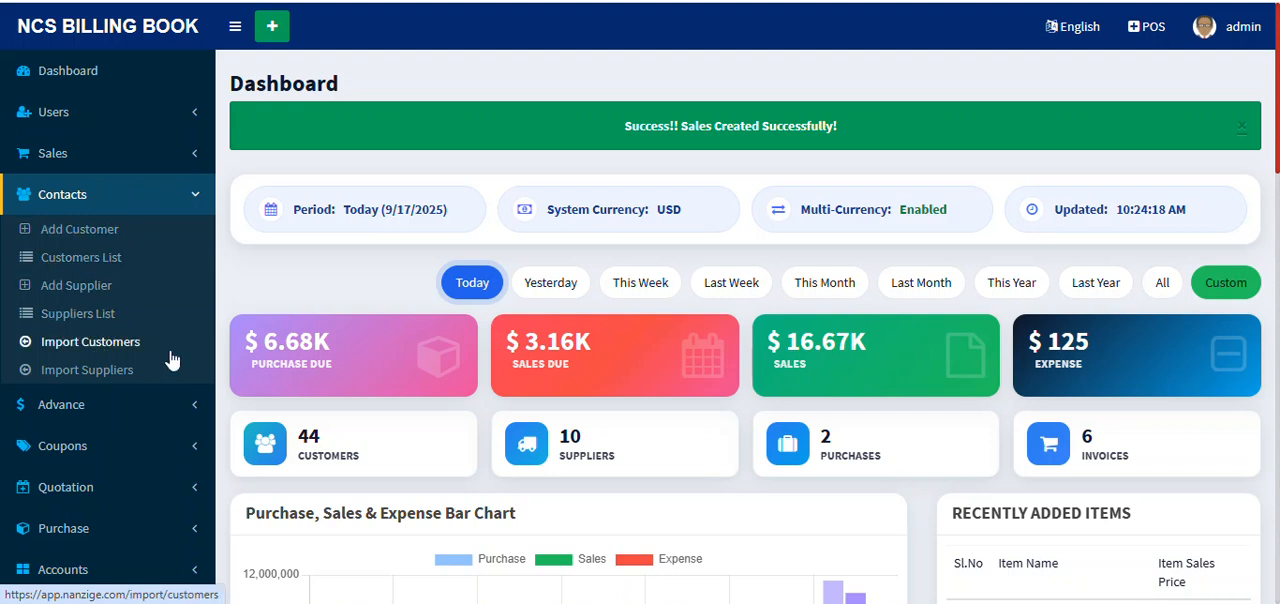
scroll(145, 369, "down", 5)
left_click(150, 235)
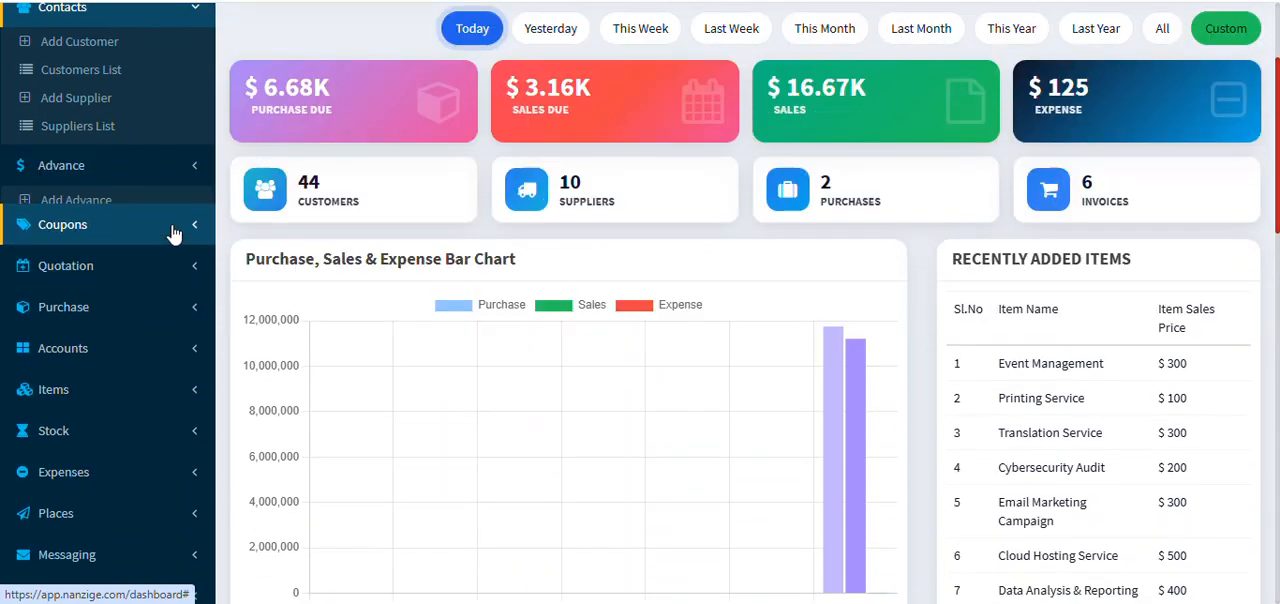
scroll(145, 110, "up", 2)
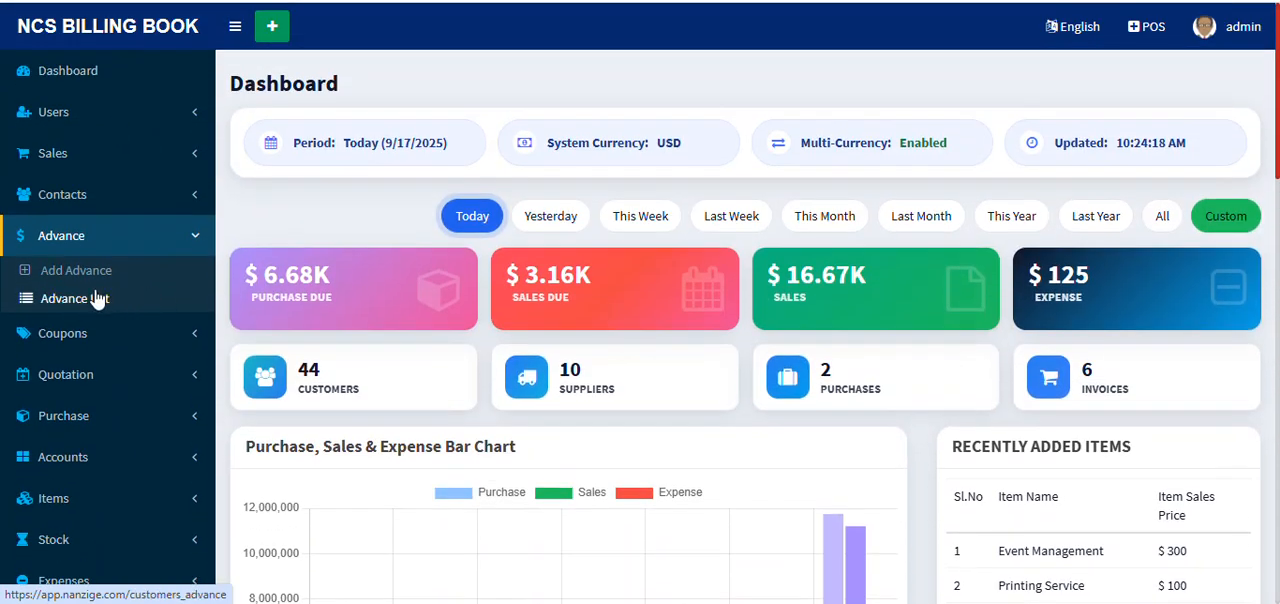
left_click(140, 338)
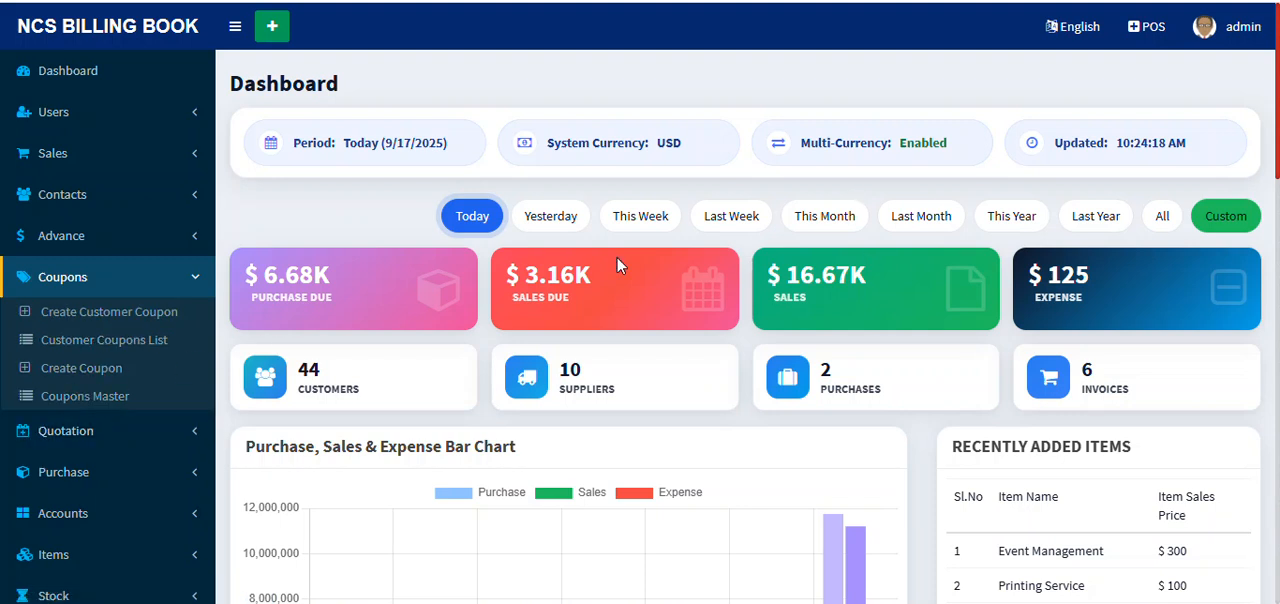
Step: Examine the dashboard's summary figures, bar chart and Stock Alert table of items below minimum stock
scroll(714, 151, "down", 3)
scroll(734, 230, "up", 3)
scroll(1063, 295, "down", 15)
scroll(608, 134, "up", 3)
scroll(749, 194, "down", 1)
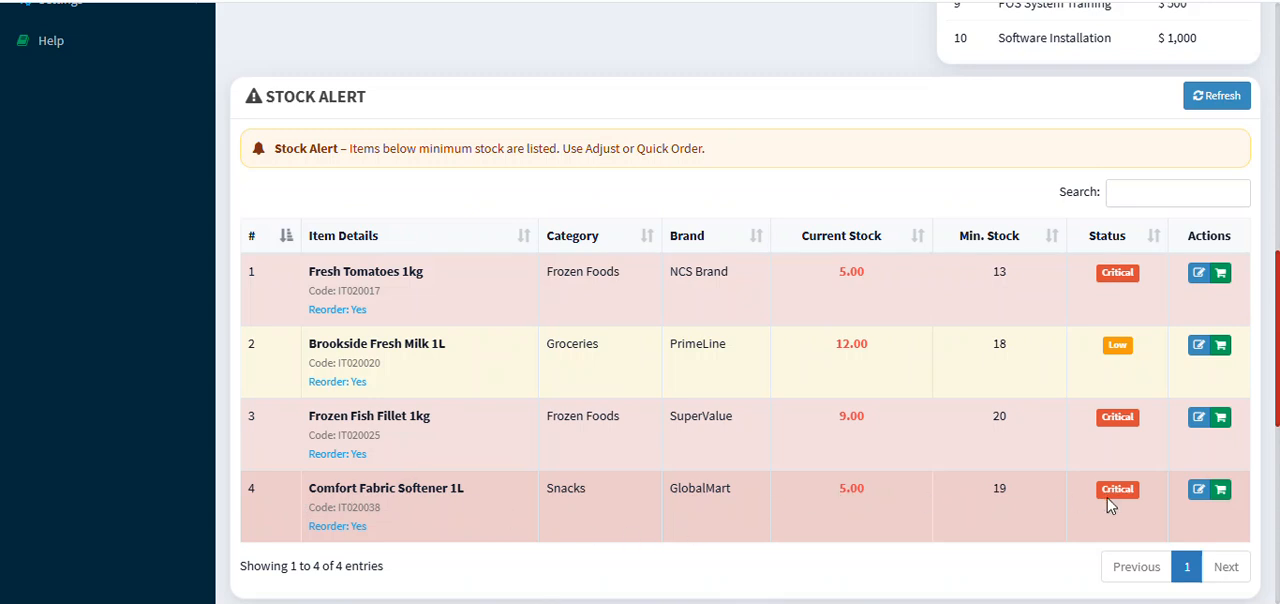
scroll(1100, 490, "down", 3)
scroll(940, 305, "up", 1)
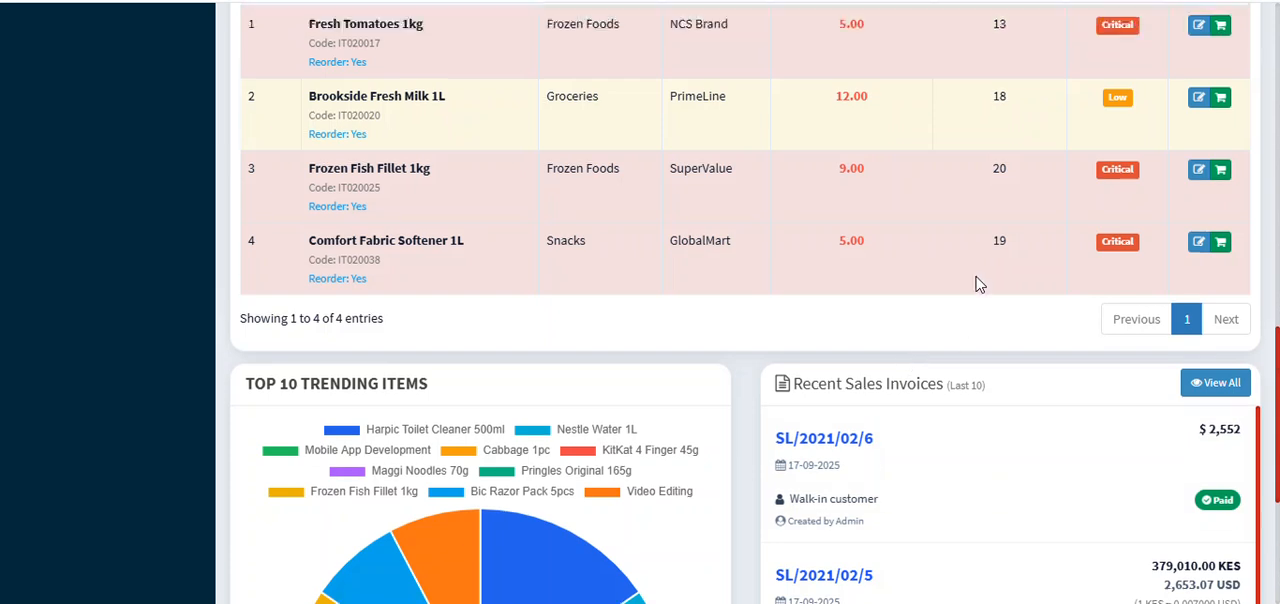
scroll(979, 285, "up", 3)
scroll(797, 252, "up", 4)
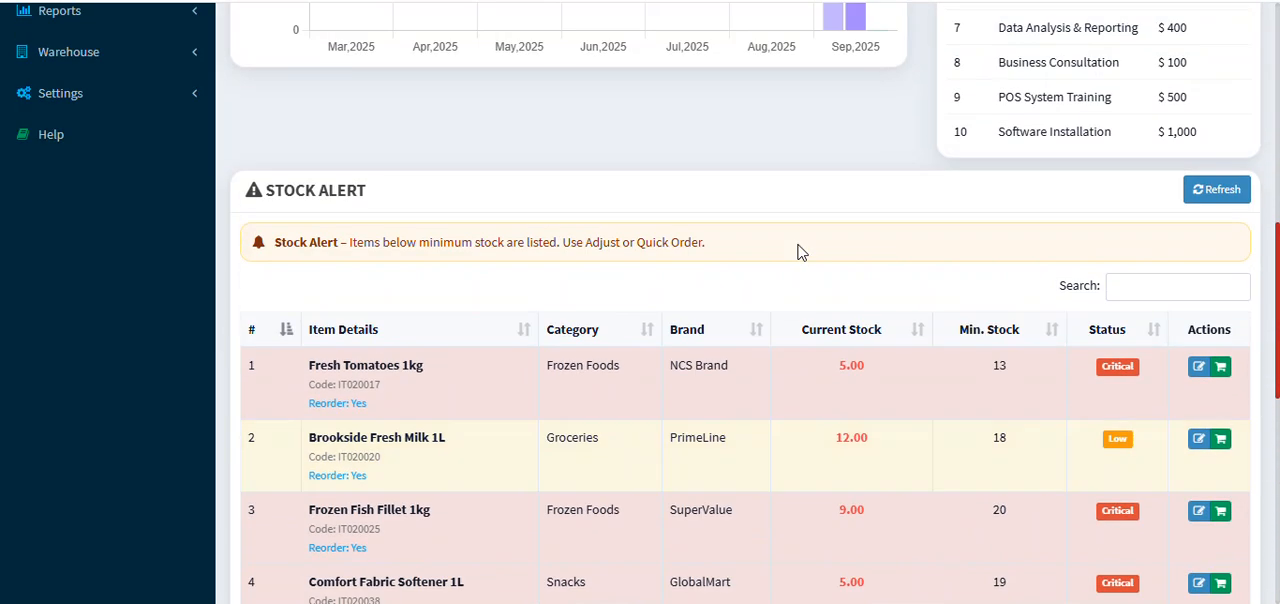
Step: Examine the Top 10 Trending Items chart and the Recent Sales Invoices with their currencies and payment statuses
scroll(797, 252, "down", 6)
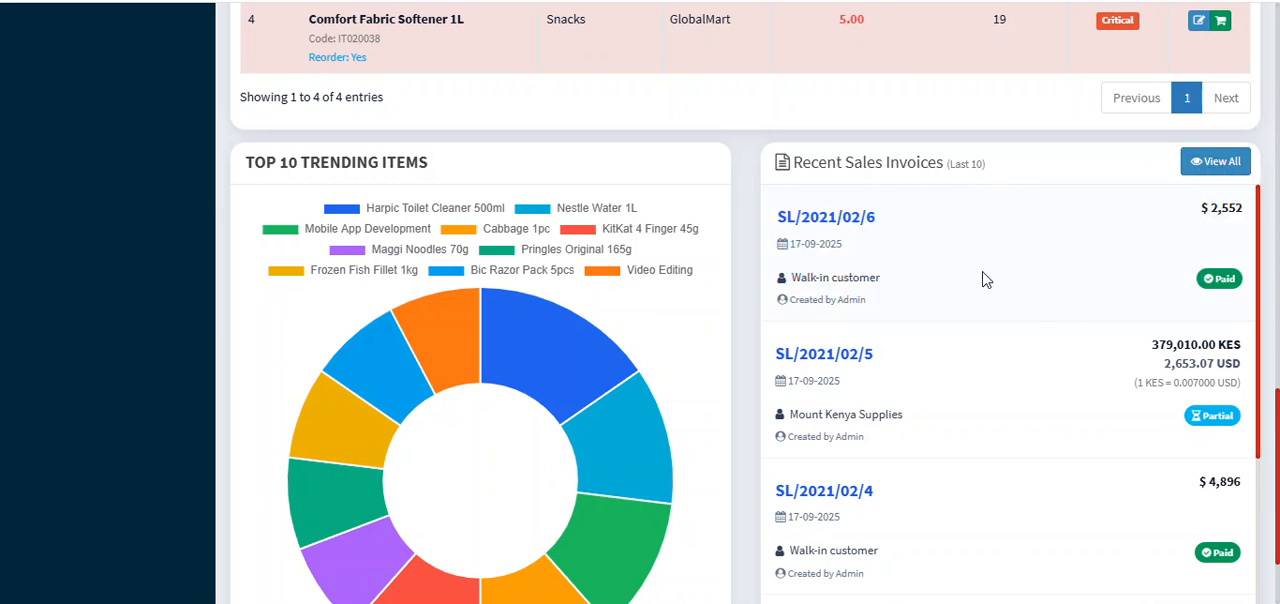
scroll(1038, 276, "down", 3)
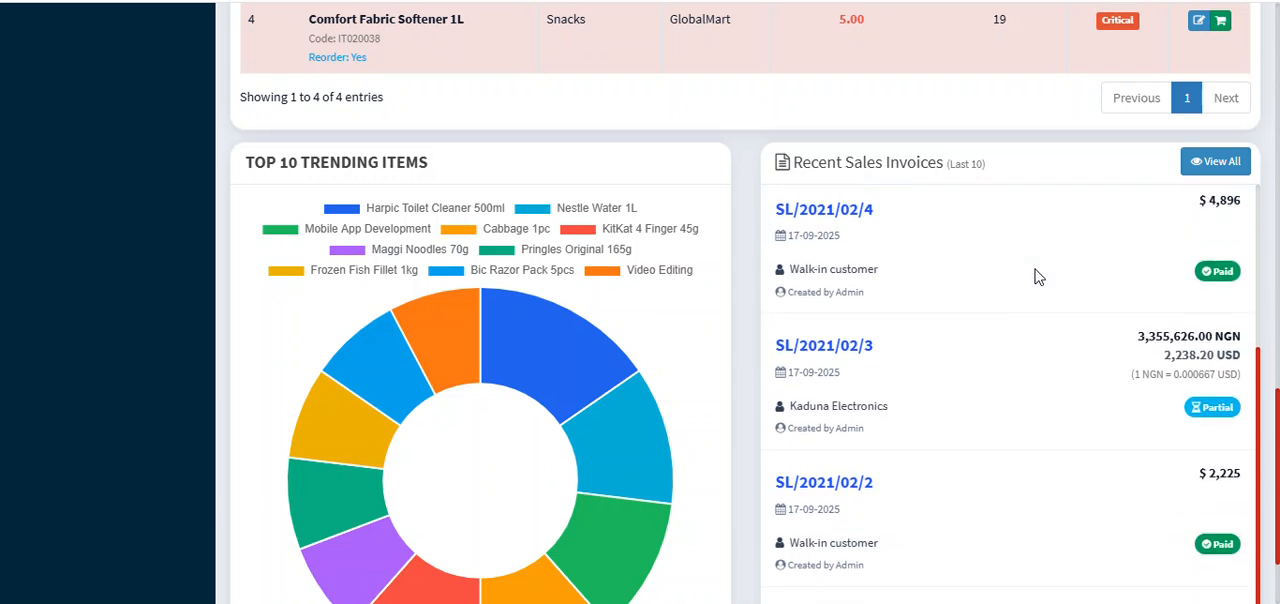
scroll(1040, 277, "up", 2)
scroll(1045, 280, "up", 3)
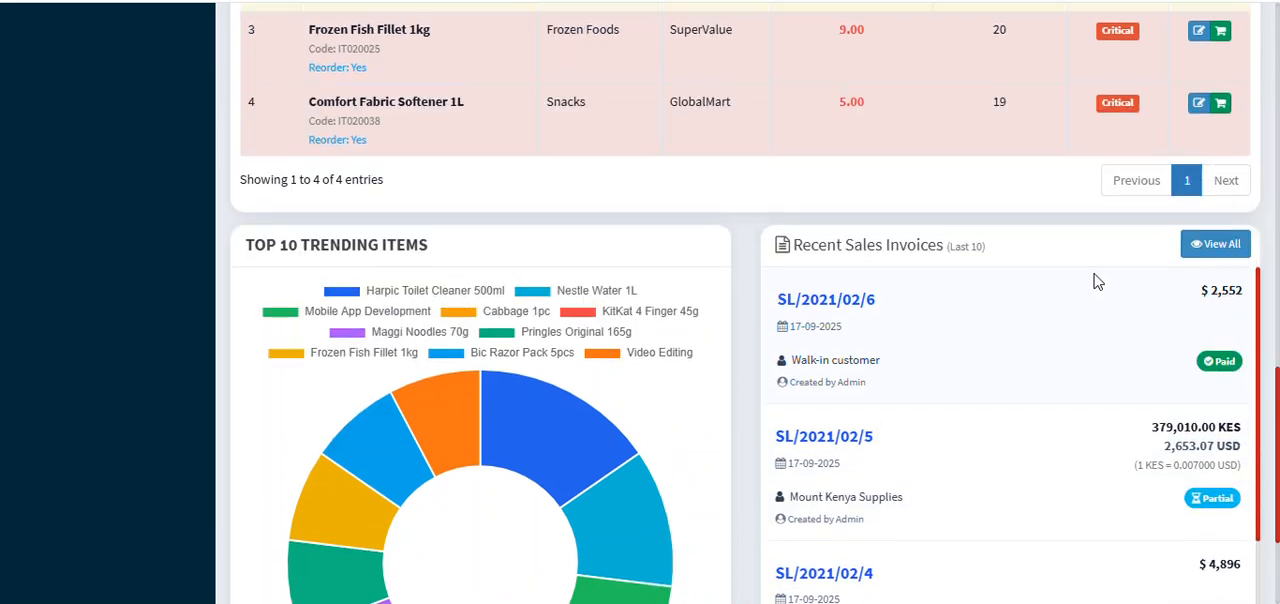
scroll(1068, 333, "down", 4)
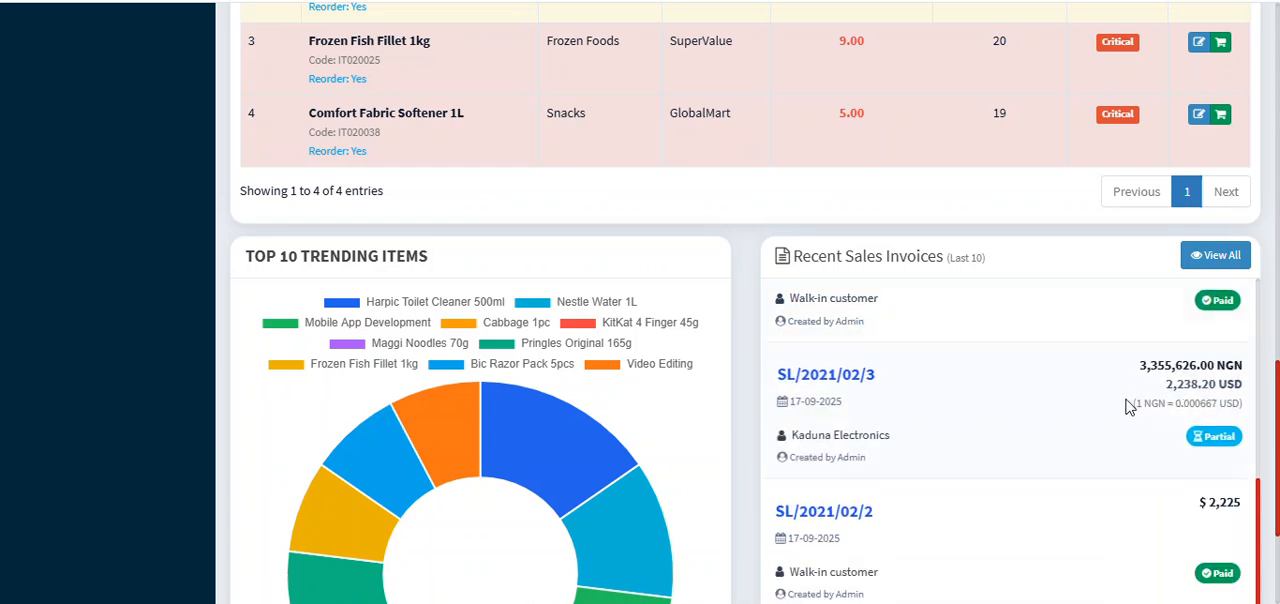
scroll(1224, 397, "down", 2)
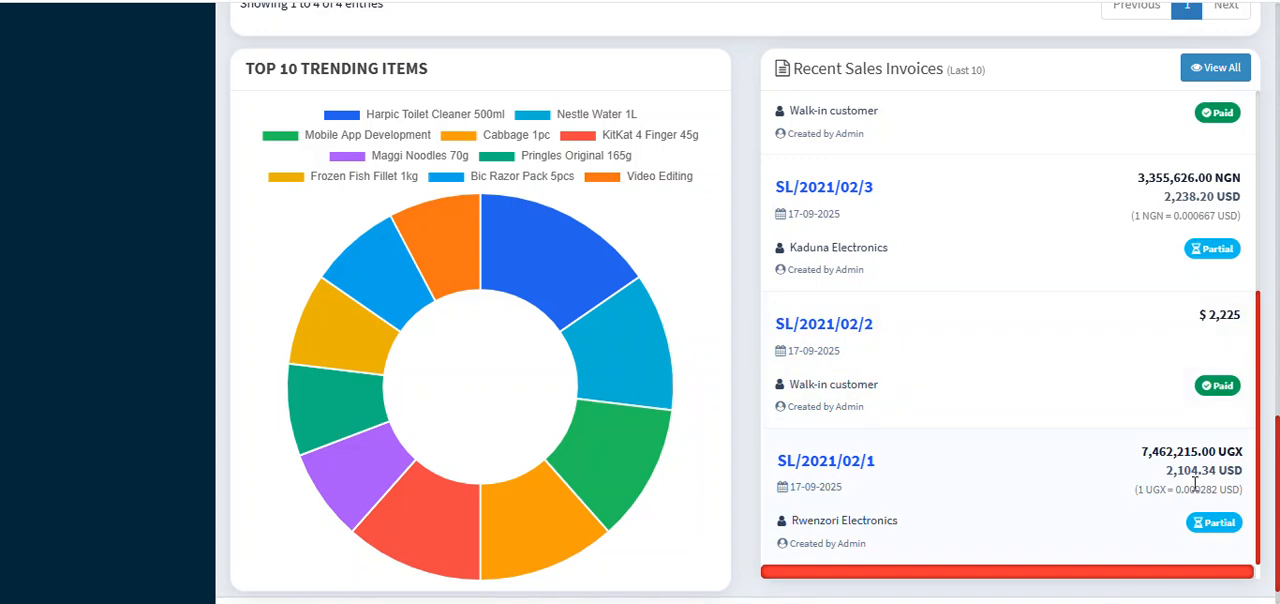
scroll(1147, 470, "down", 1)
scroll(1155, 400, "up", 5)
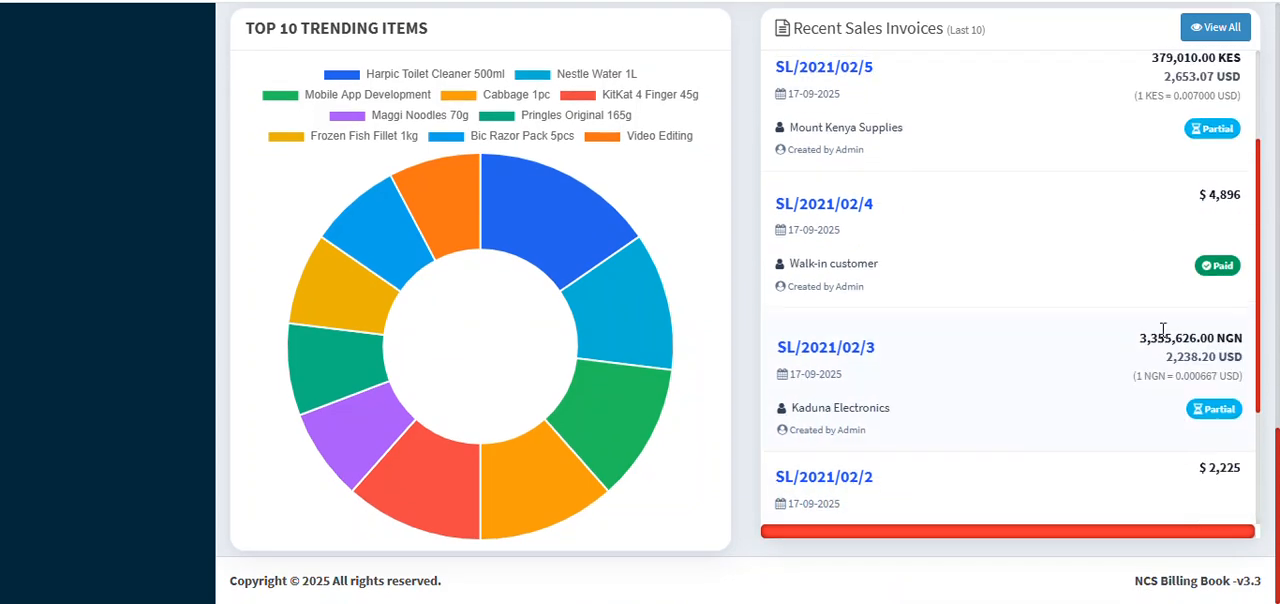
scroll(1165, 260, "up", 2)
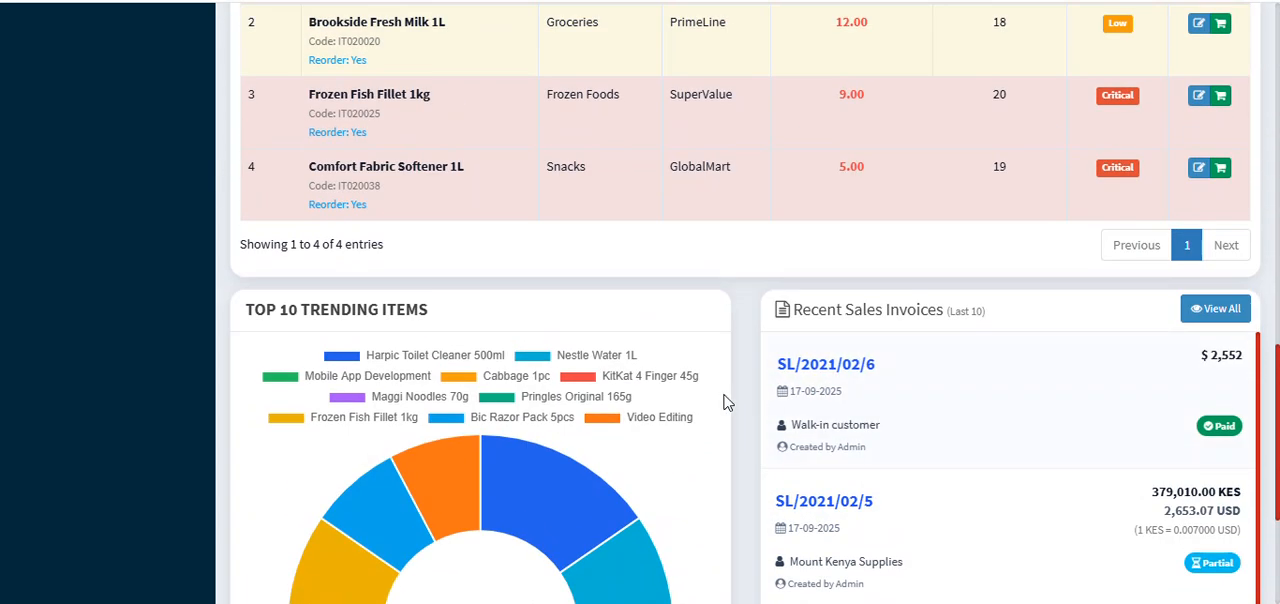
scroll(700, 390, "down", 3)
scroll(714, 372, "up", 15)
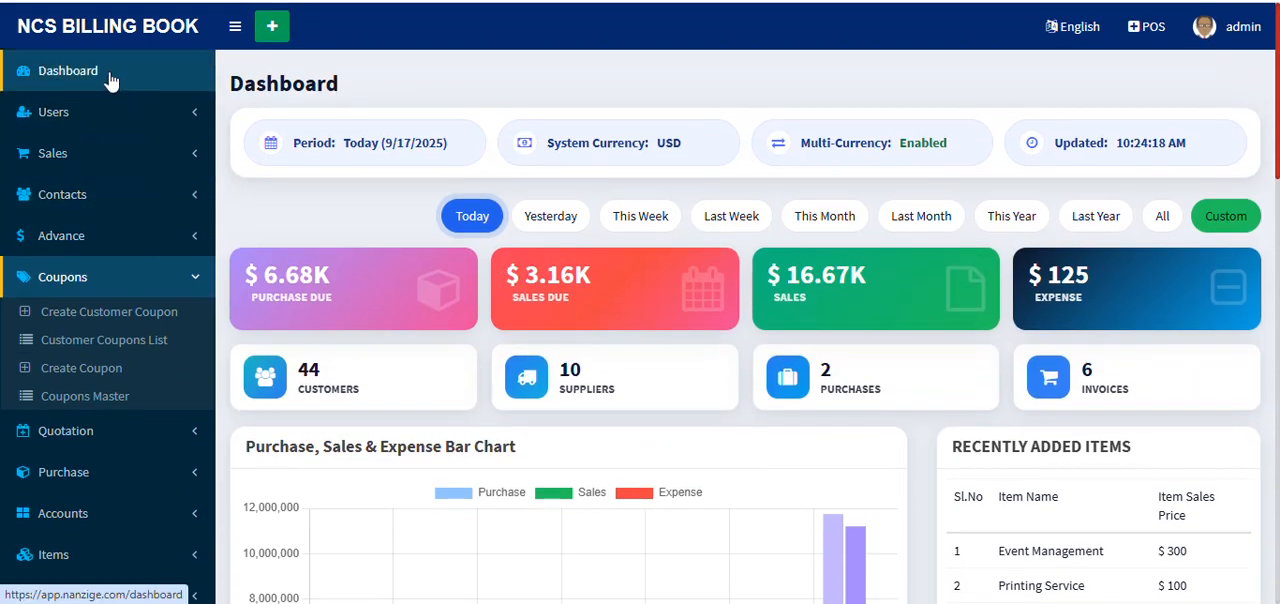
Step: Reload the dashboard, dismiss its success message, and open the Gross Profit per Sale report
left_click(111, 76)
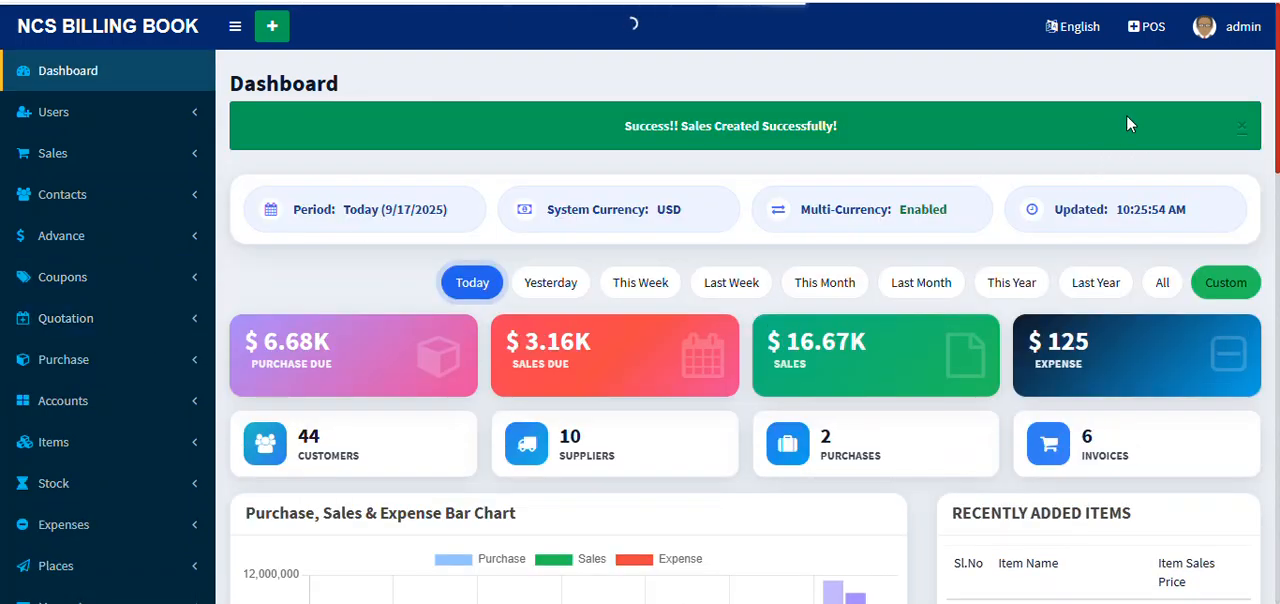
left_click(1240, 131)
scroll(175, 430, "down", 3)
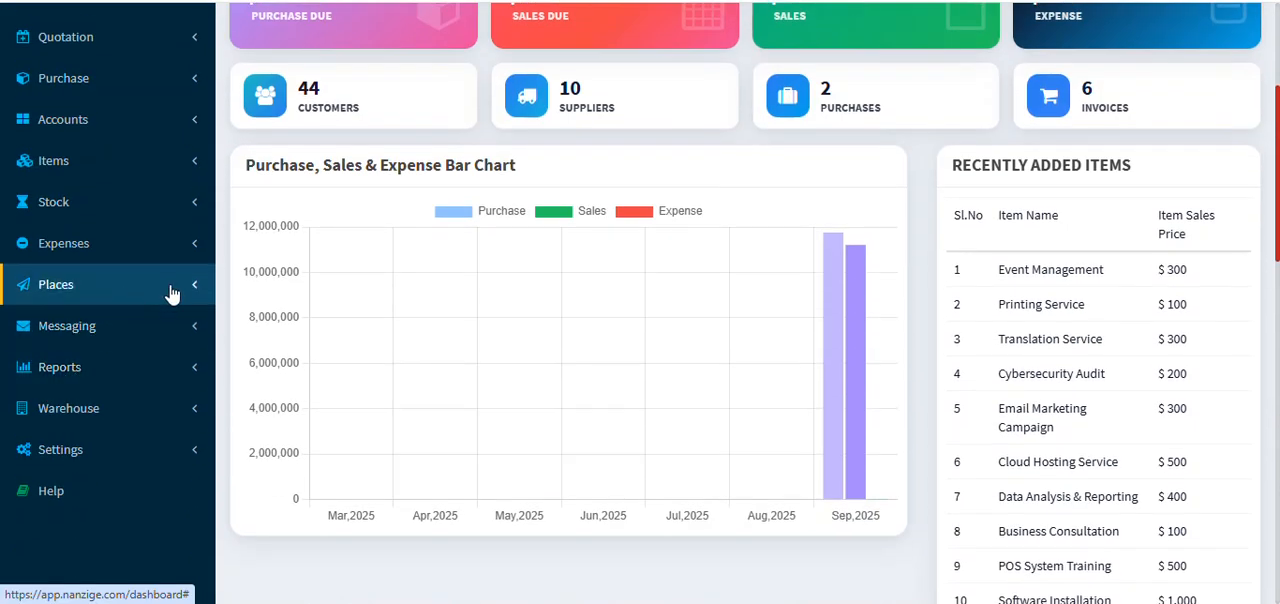
left_click(166, 369)
scroll(172, 367, "down", 2)
scroll(170, 367, "down", 1)
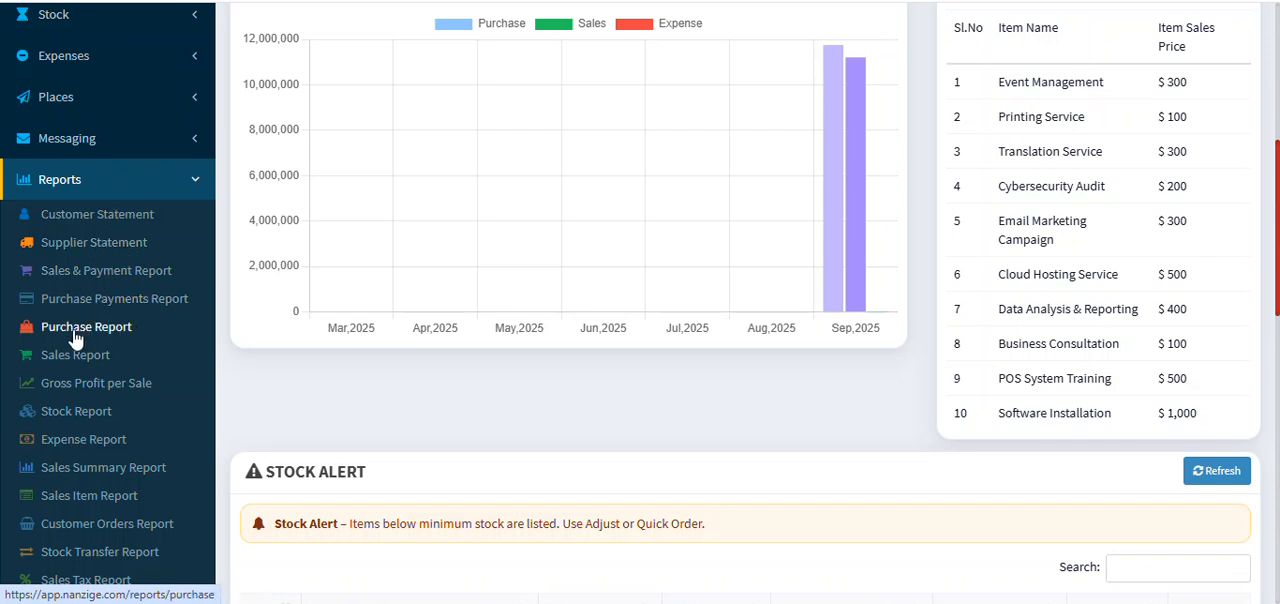
left_click(117, 391)
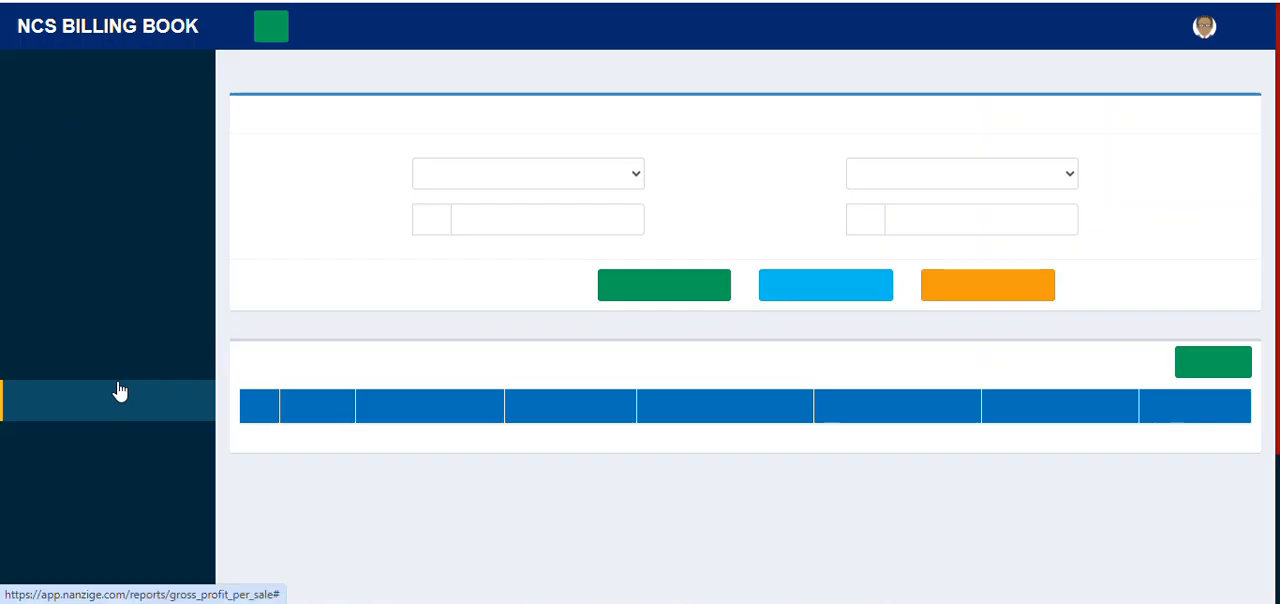
Step: Generate the Gross Profit per Sale report for all warehouses and customers on 17-09-2025, and preview its A4 printout without saving
left_click(688, 292)
scroll(672, 313, "down", 3)
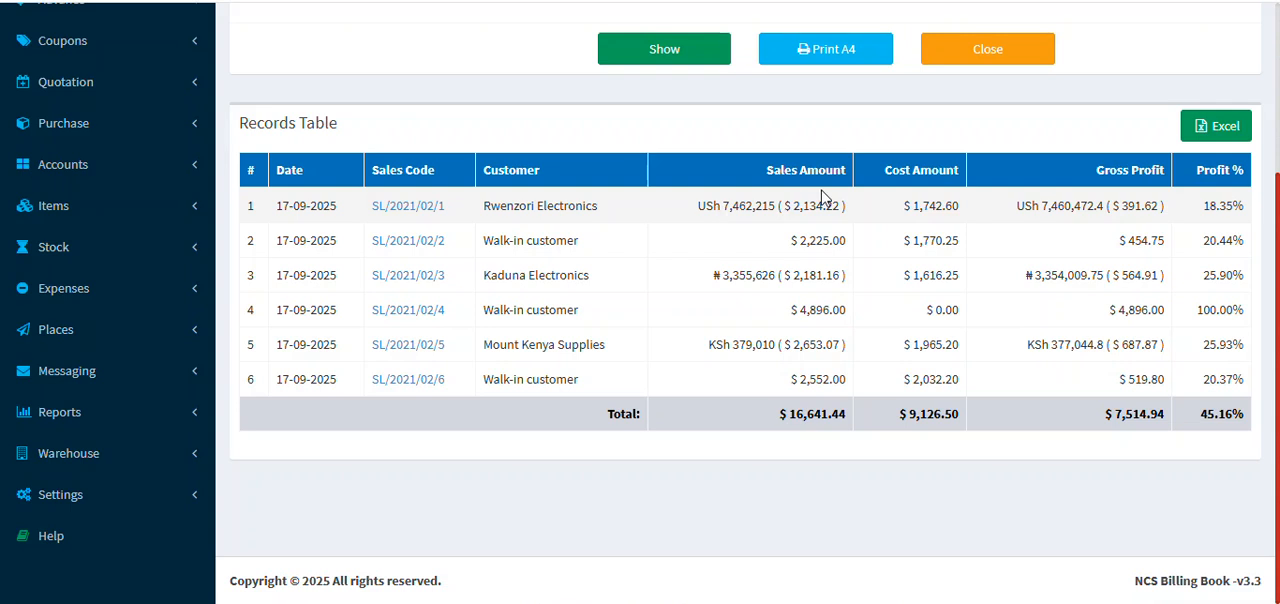
scroll(1088, 251, "up", 2)
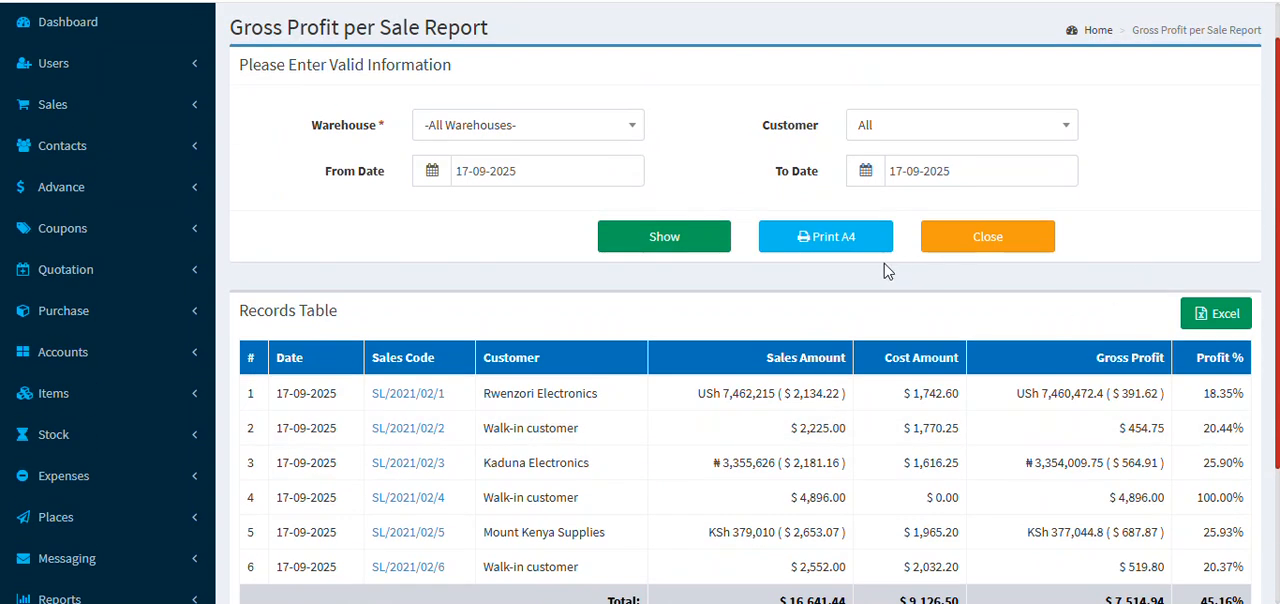
left_click(833, 240)
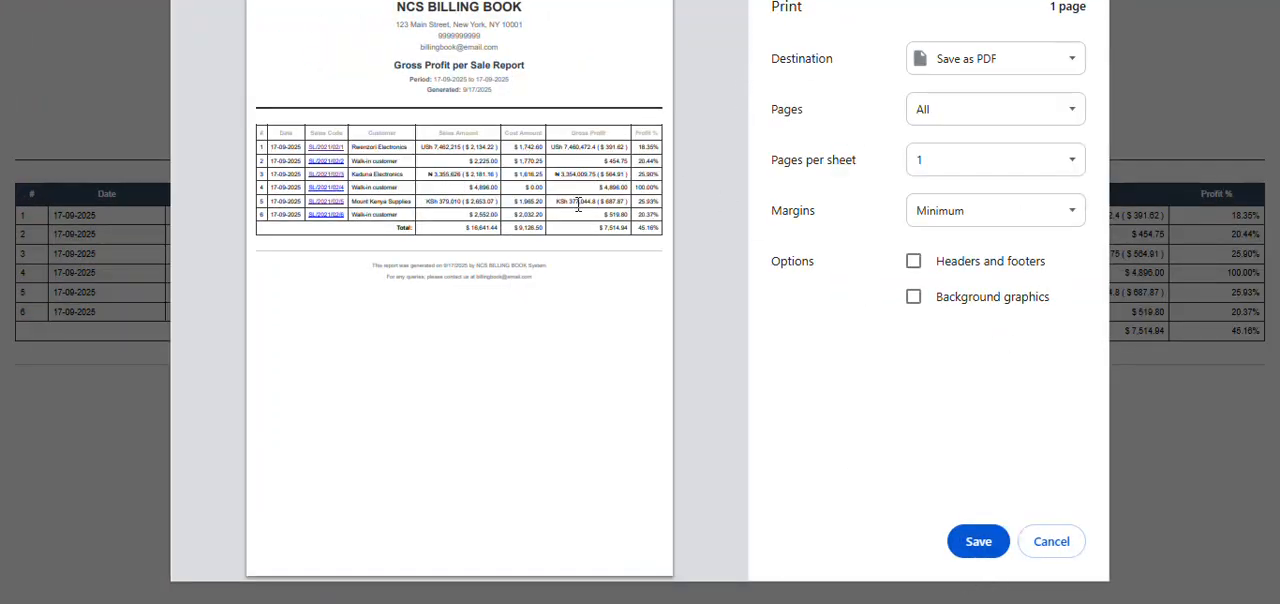
left_click(1057, 541)
Step: Look through the list of available reports and open the Stock Report
scroll(669, 314, "down", 2)
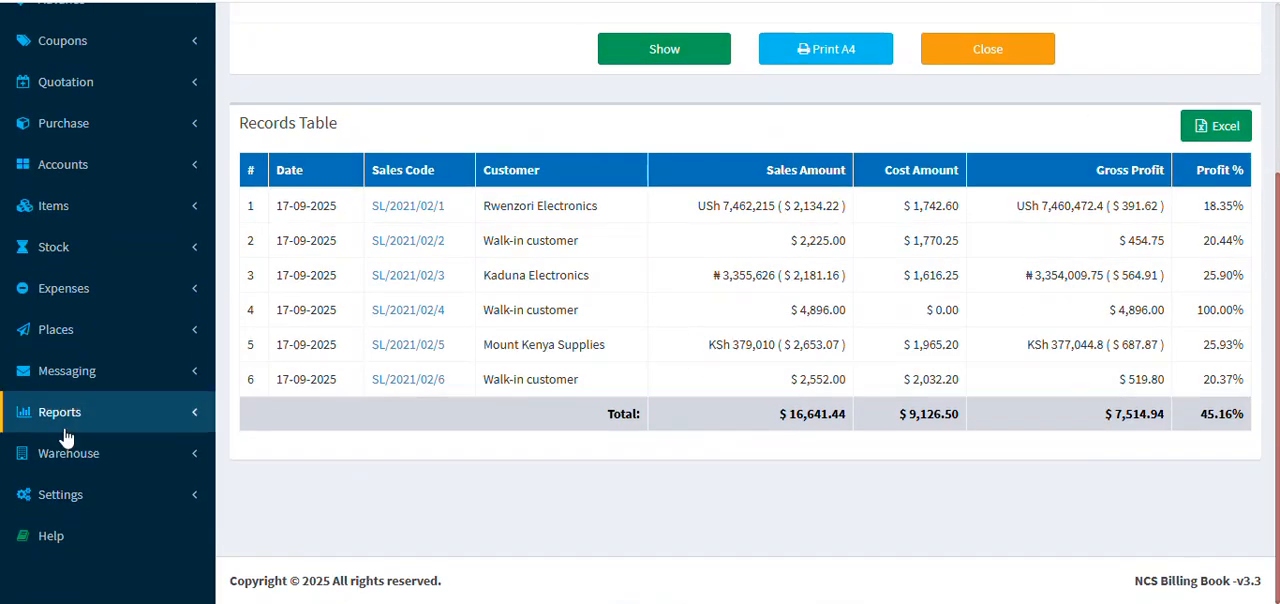
scroll(18, 342, "up", 3)
scroll(129, 420, "down", 3)
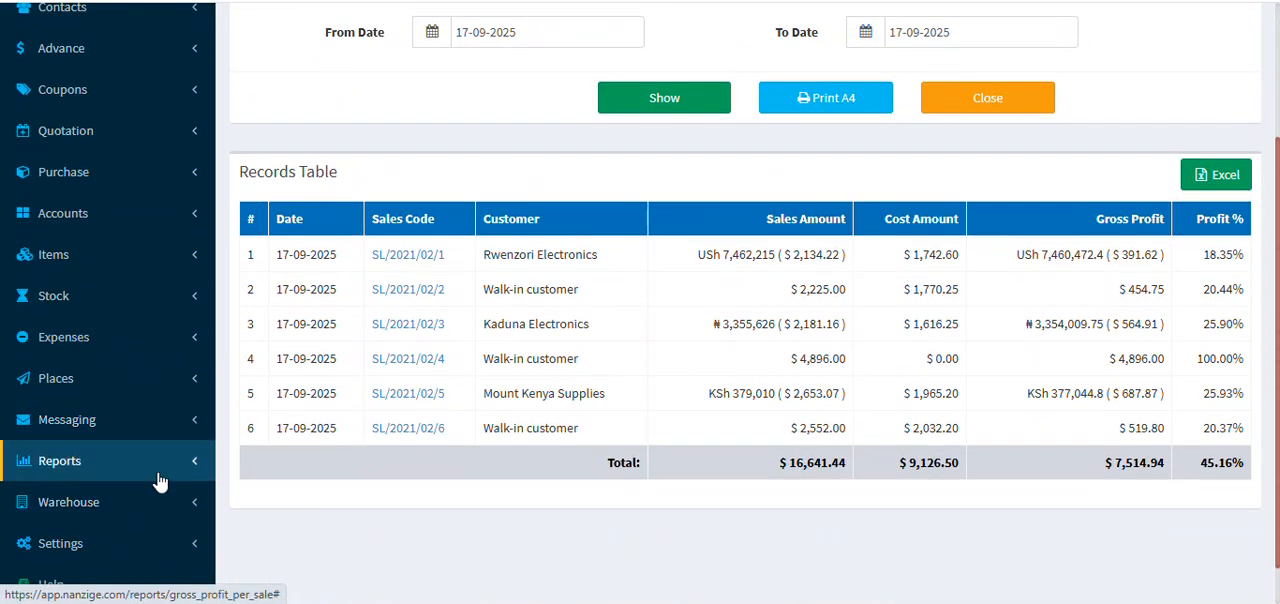
left_click(125, 461)
scroll(115, 440, "down", 5)
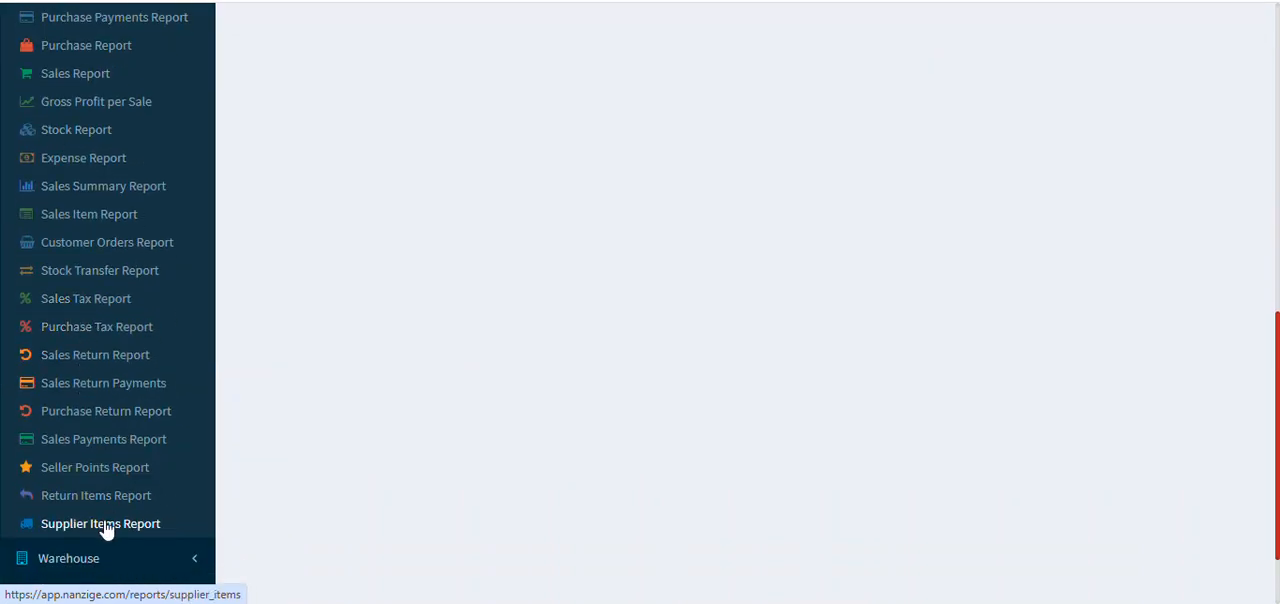
scroll(118, 500, "up", 5)
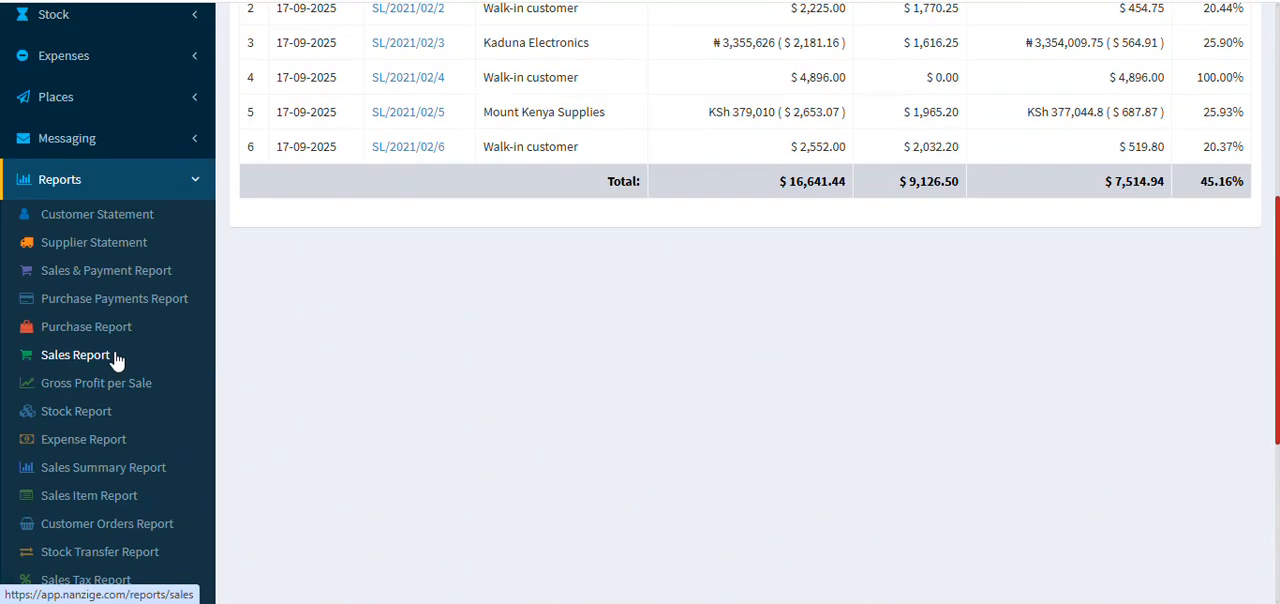
left_click(88, 414)
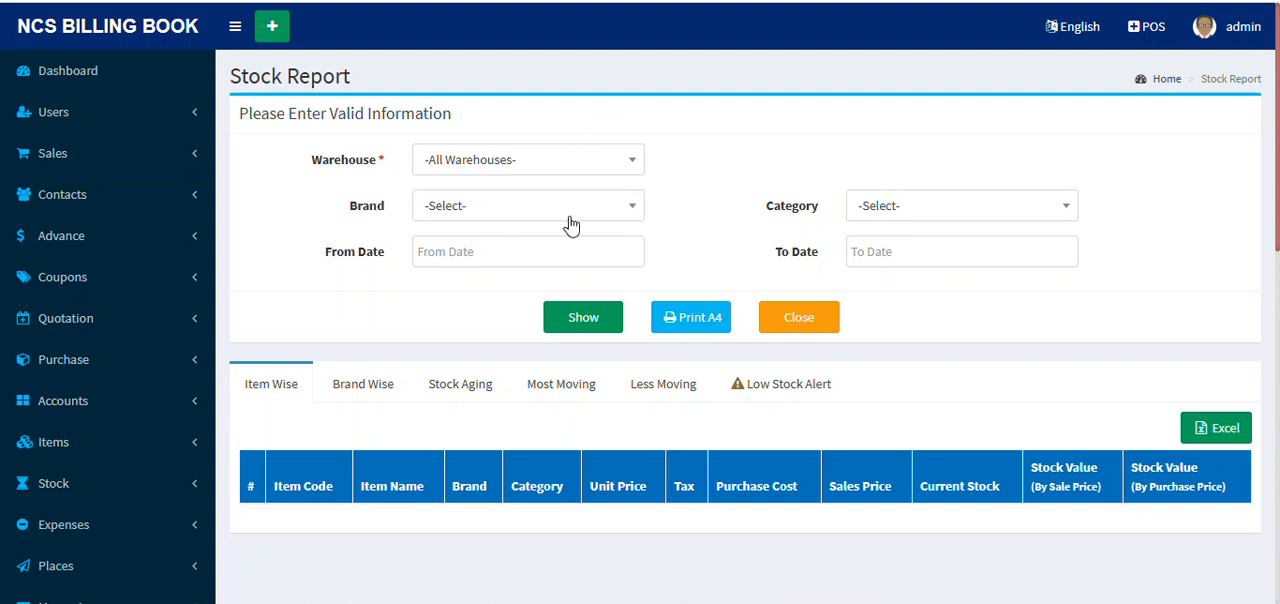
Step: Generate the stock report for all warehouses and examine the item-wise table through to its totals
scroll(477, 283, "down", 2)
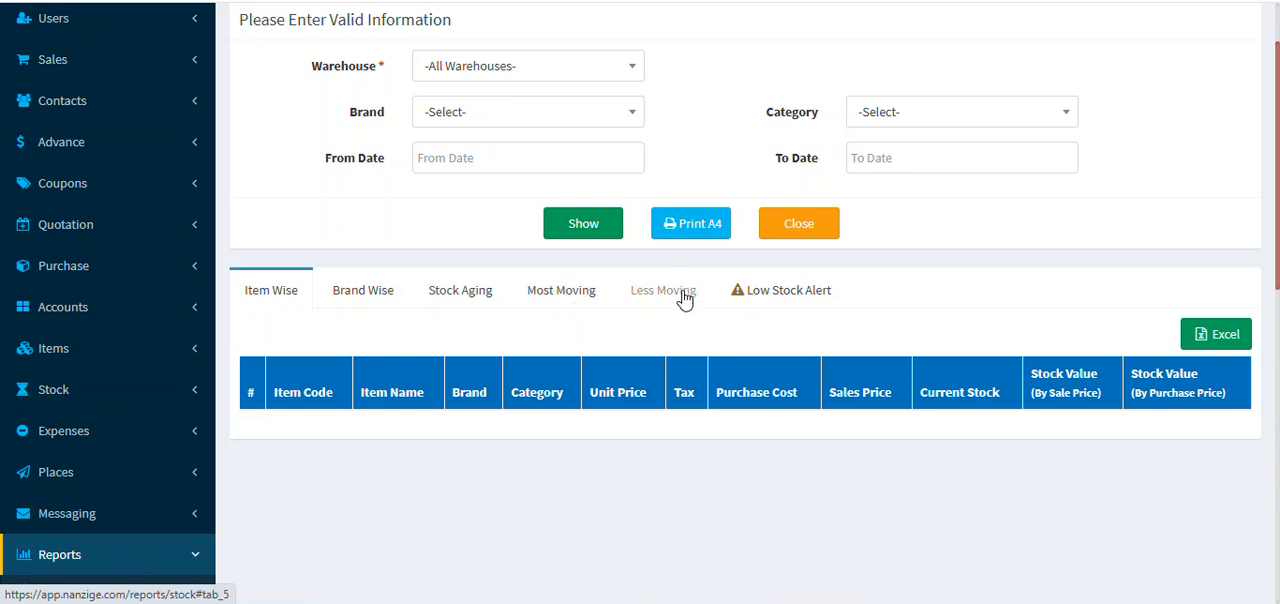
left_click(600, 222)
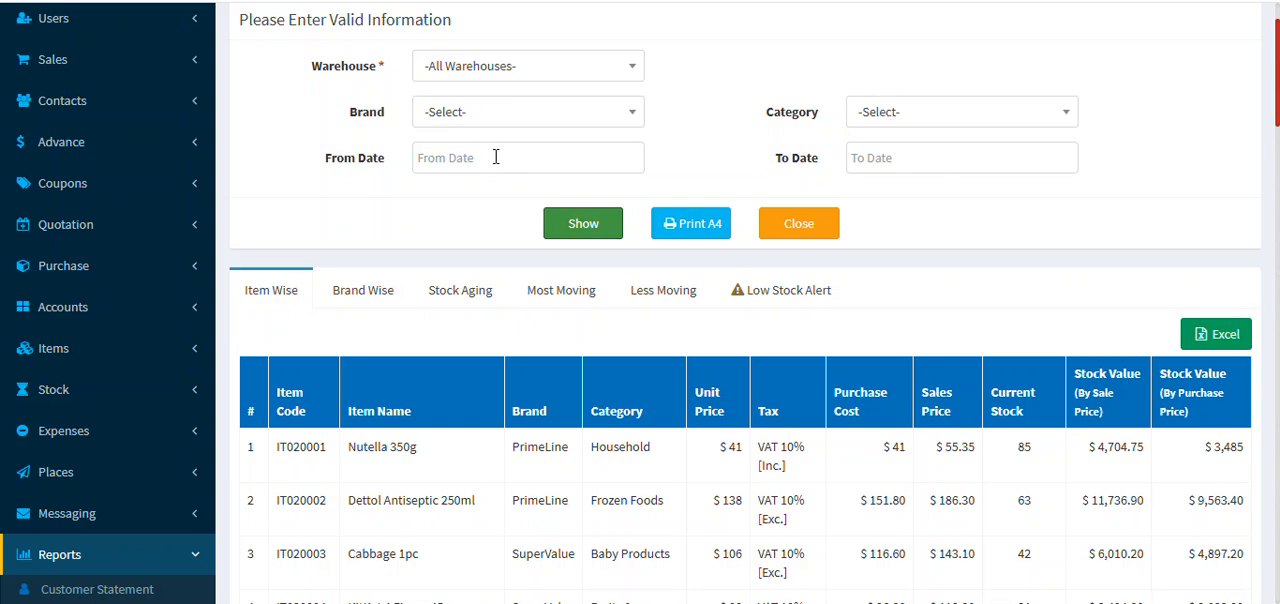
scroll(766, 350, "down", 20)
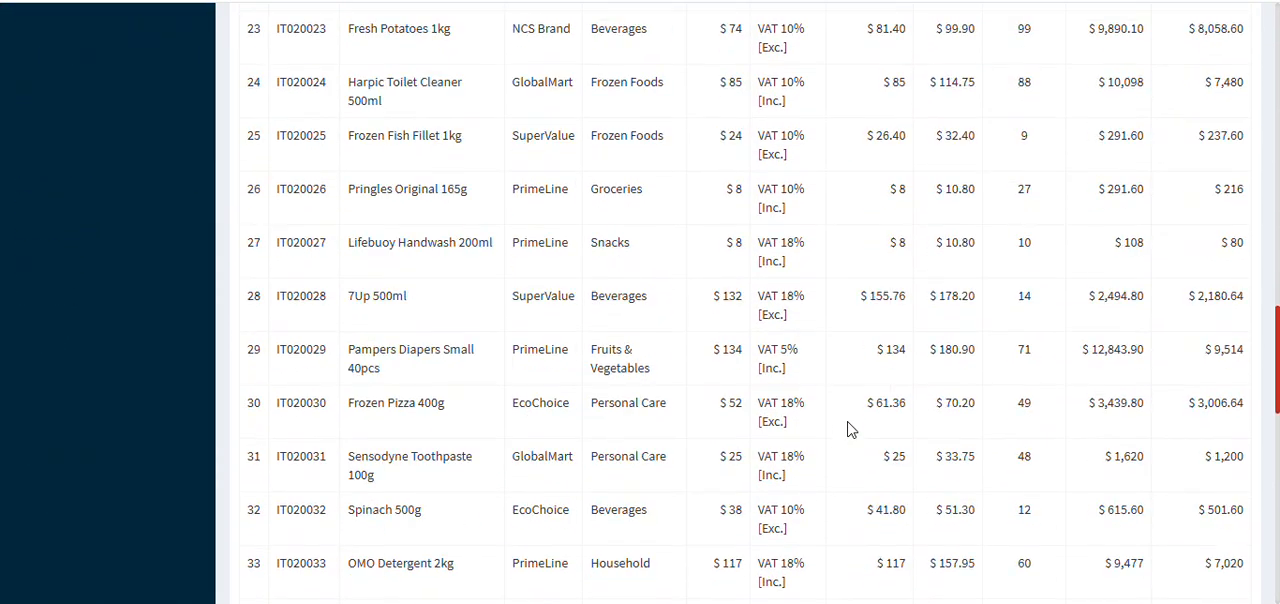
scroll(995, 433, "down", 5)
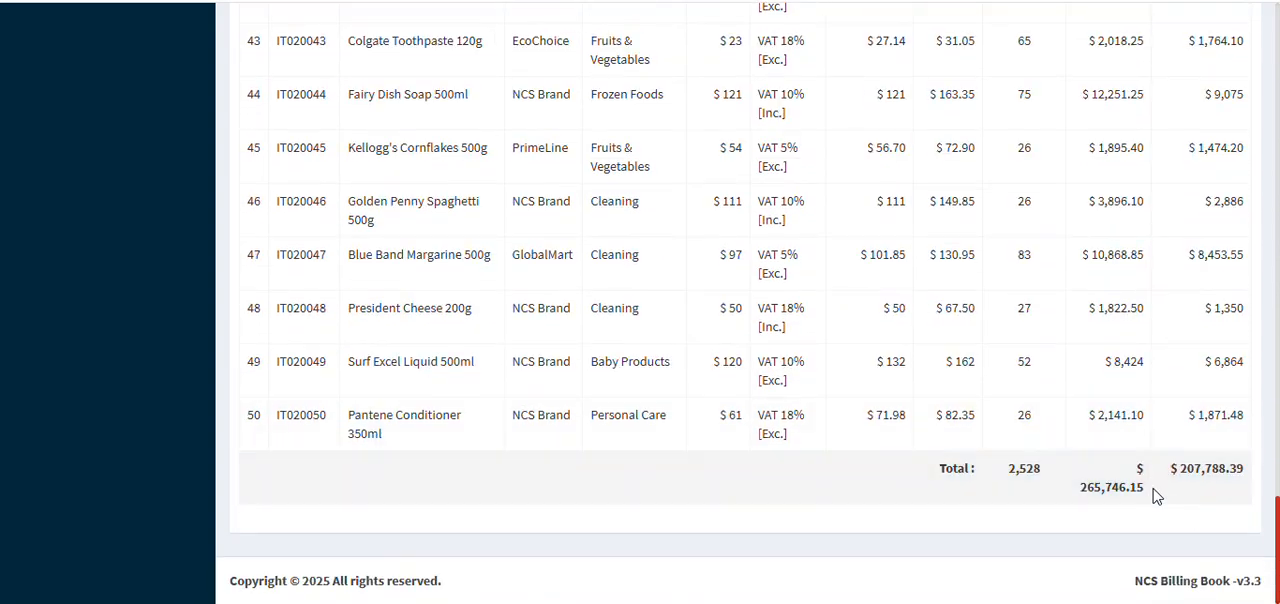
scroll(1129, 440, "up", 20)
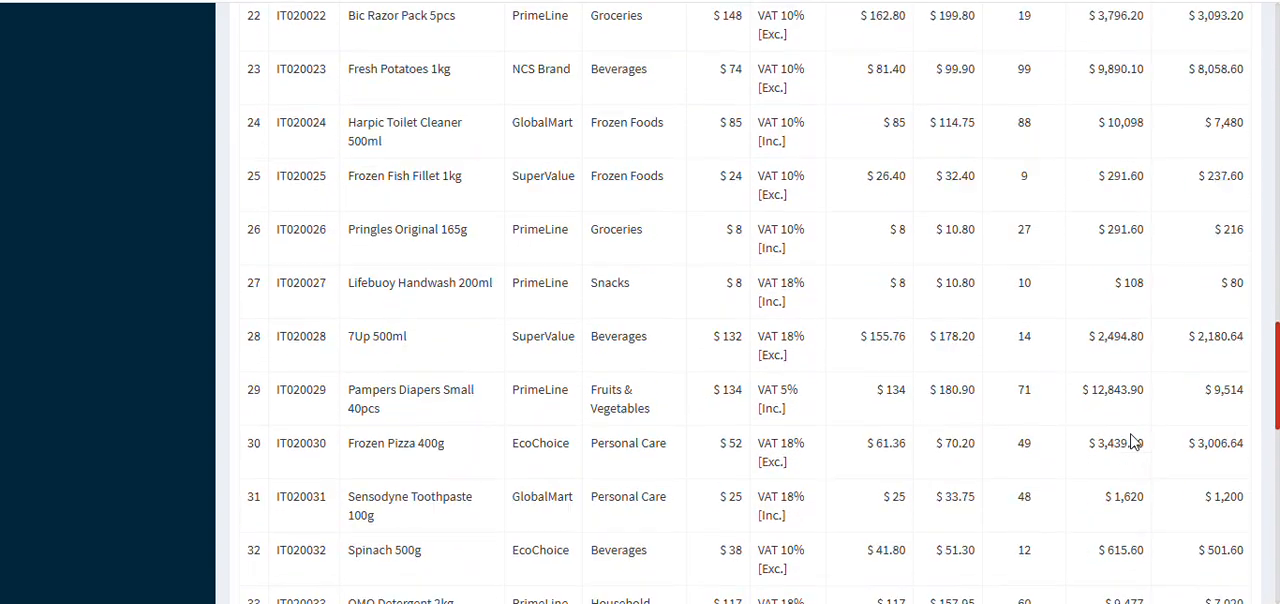
scroll(1129, 440, "up", 7)
scroll(571, 263, "down", 4)
scroll(378, 200, "up", 2)
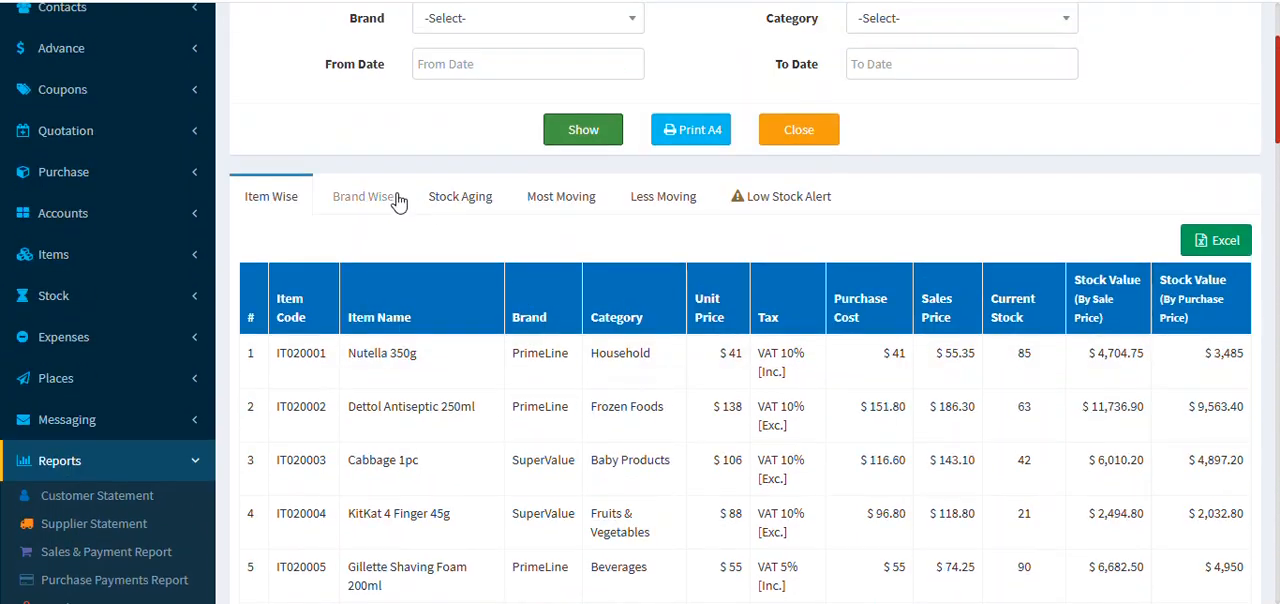
Step: Review the stock report's brand-wise breakdown and the stock aging of its items
left_click(378, 200)
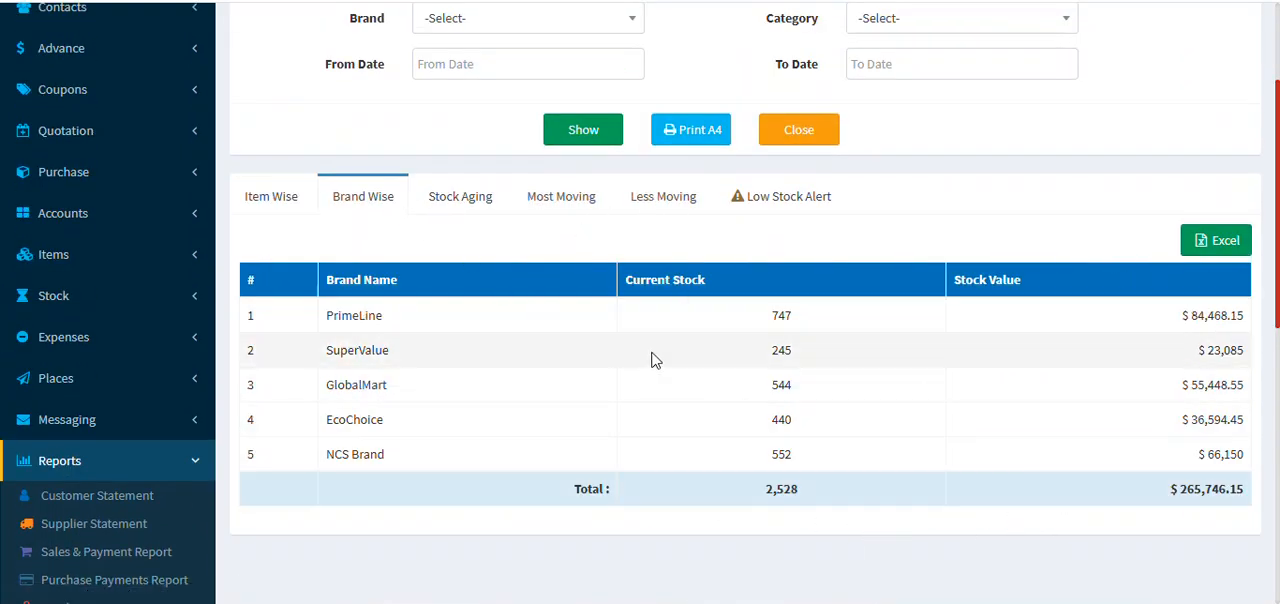
left_click(466, 200)
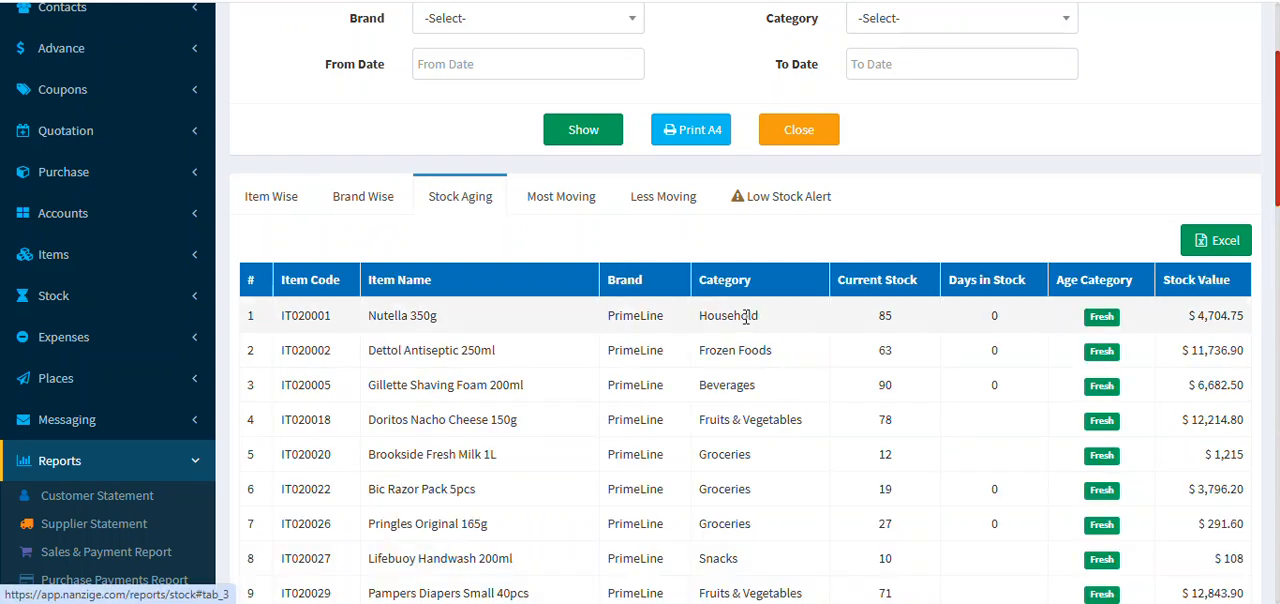
scroll(826, 341, "down", 2)
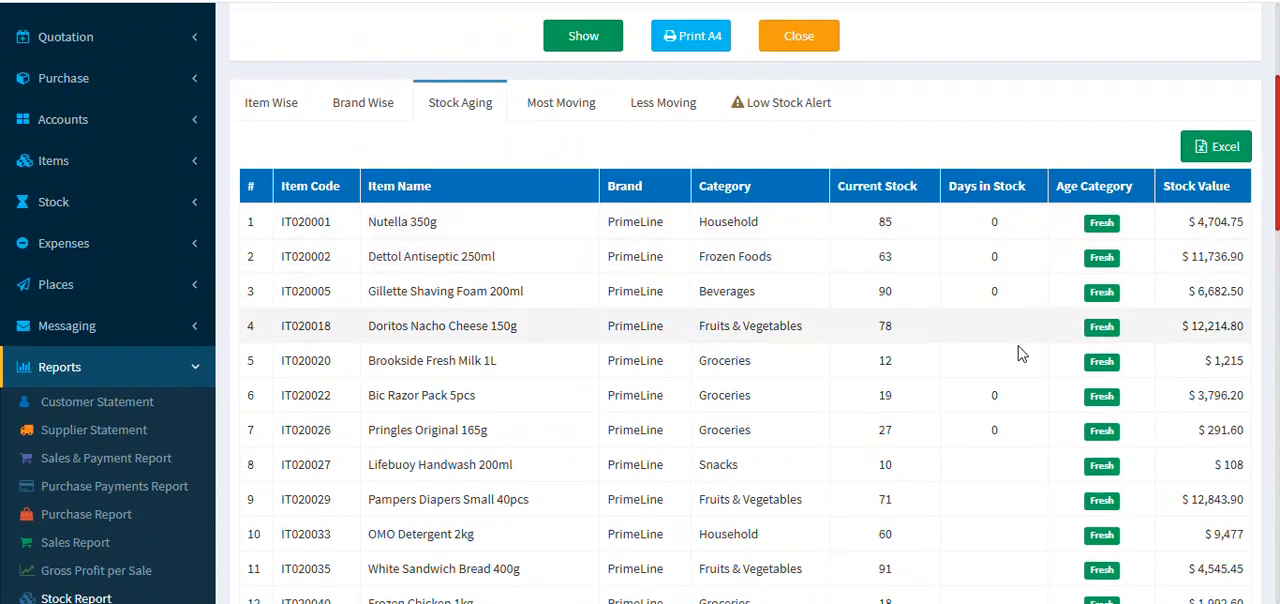
scroll(940, 351, "down", 12)
scroll(1016, 404, "down", 3)
scroll(1014, 400, "up", 20)
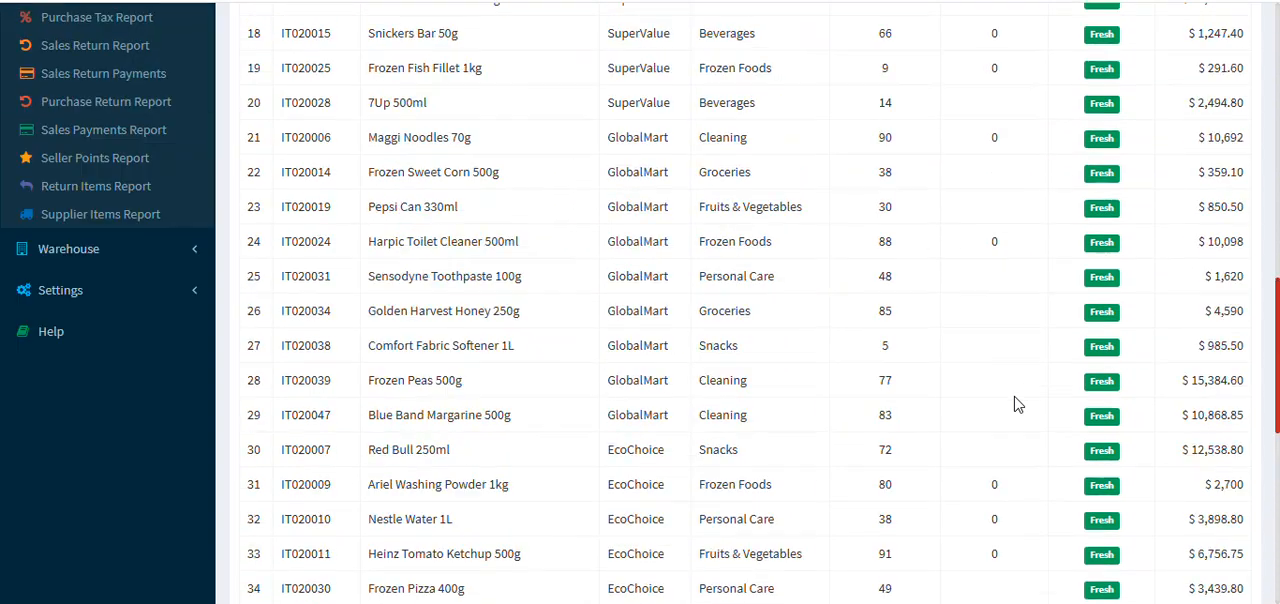
Step: Review the stock report's most moving and less moving items
left_click(566, 384)
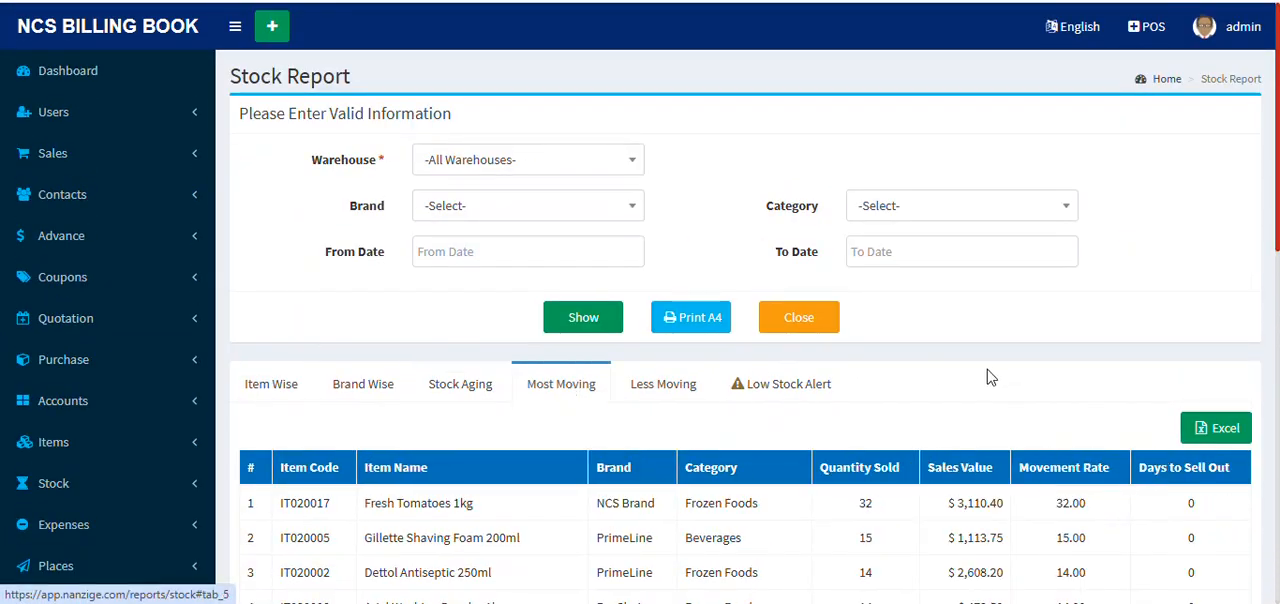
scroll(1005, 372, "down", 5)
scroll(1004, 365, "down", 3)
scroll(935, 355, "up", 6)
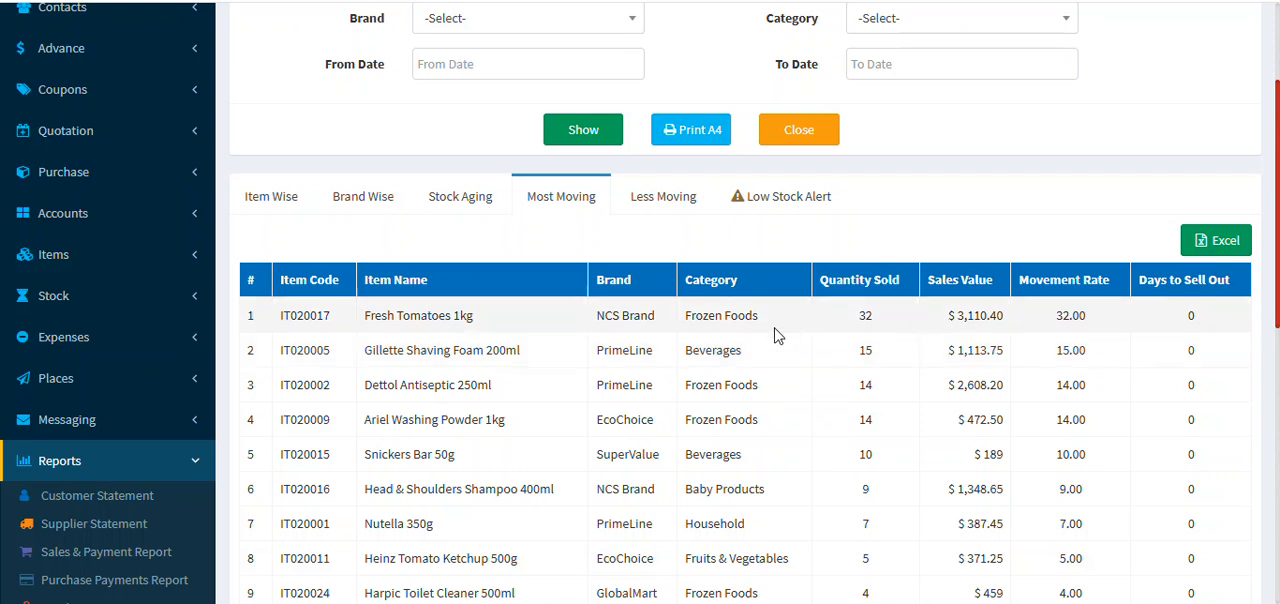
left_click(684, 202)
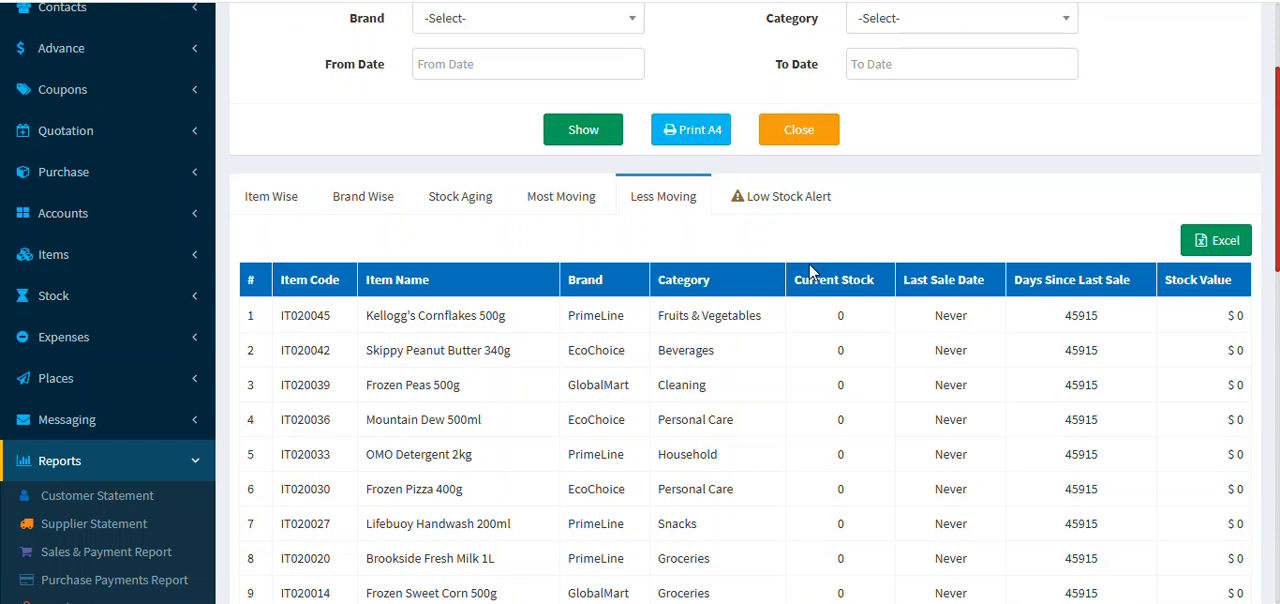
scroll(860, 288, "down", 3)
scroll(934, 369, "up", 5)
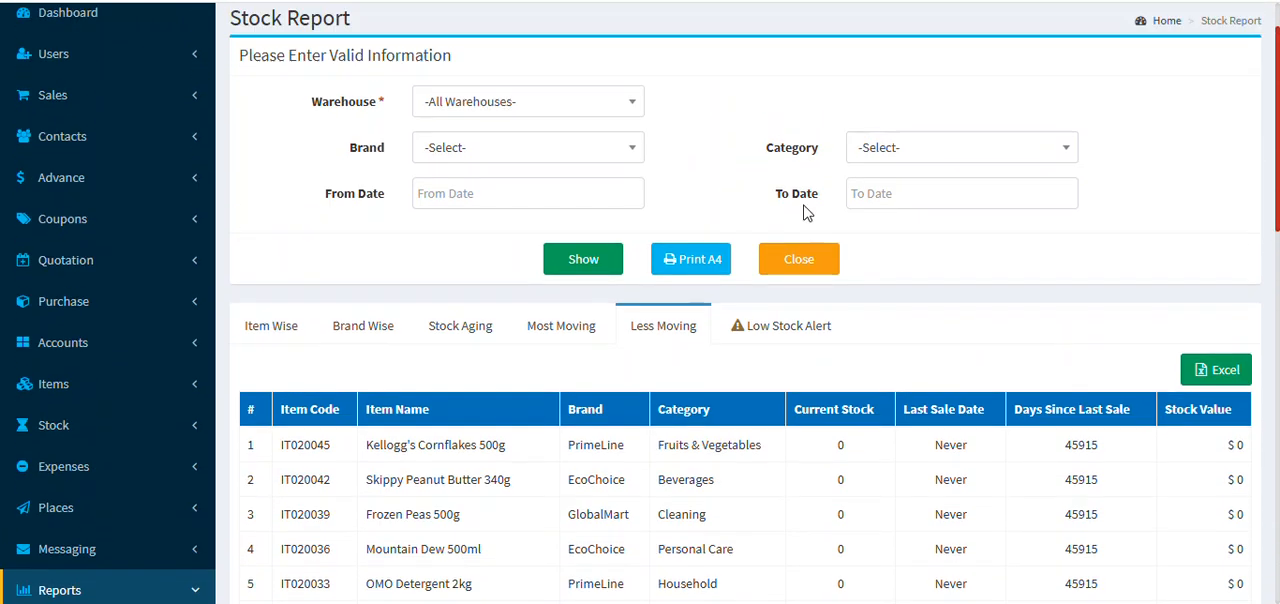
Step: Examine the stock report's Low Stock Alert list of items below minimum stock levels
left_click(810, 394)
scroll(1154, 320, "down", 3)
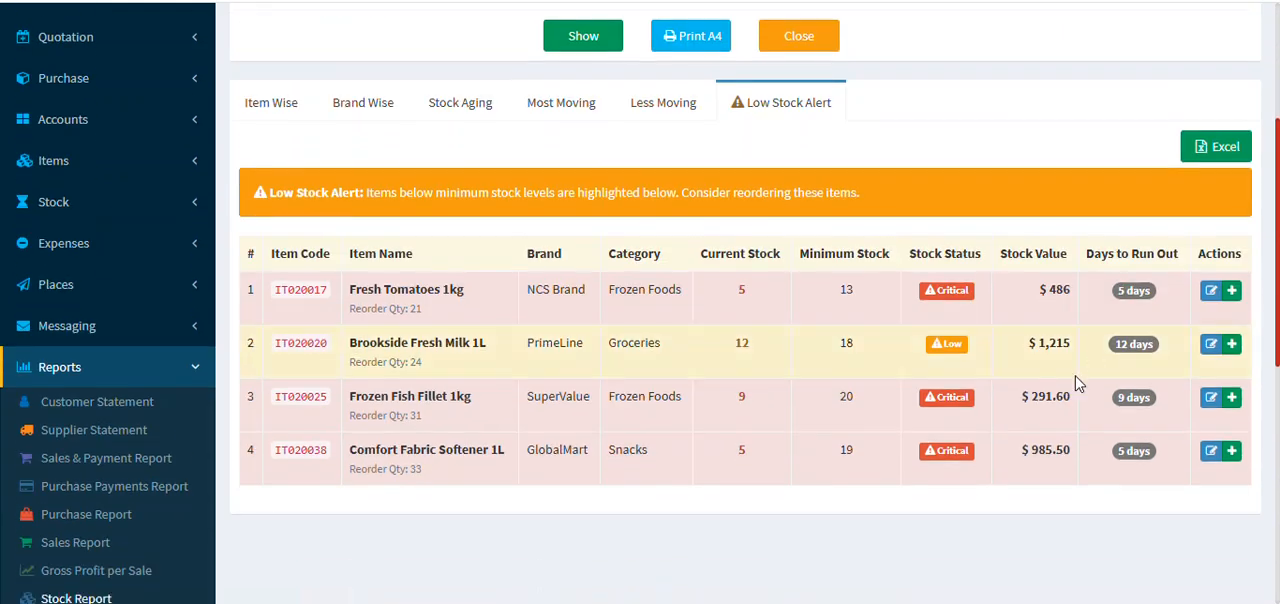
scroll(700, 535, "up", 1)
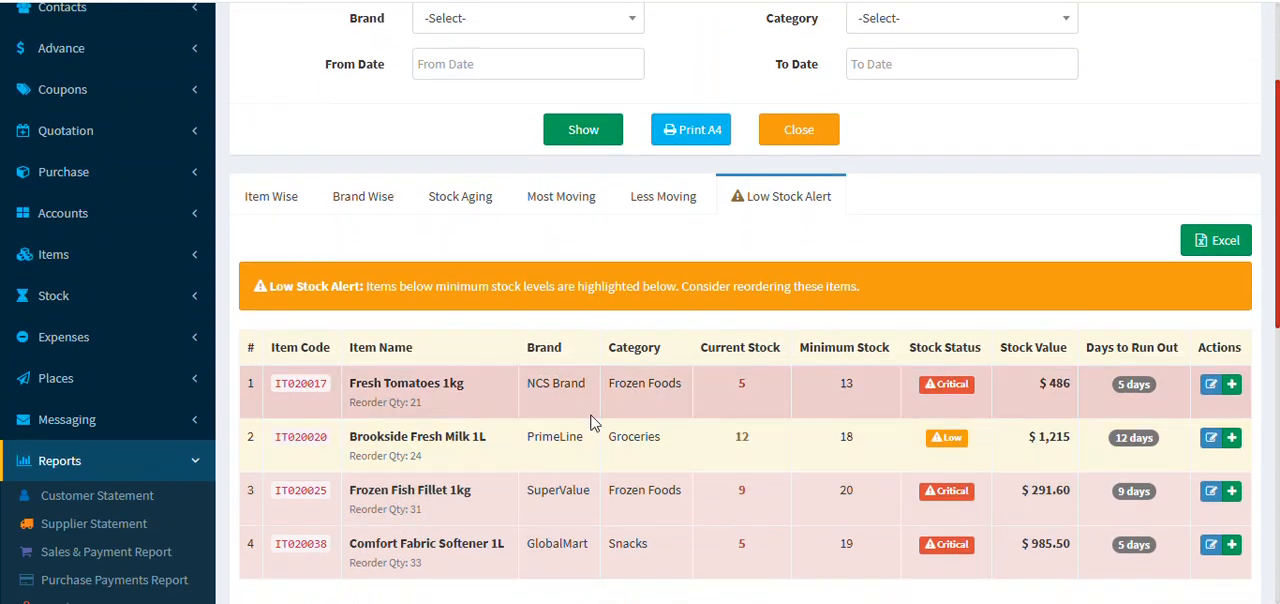
scroll(886, 460, "down", 2)
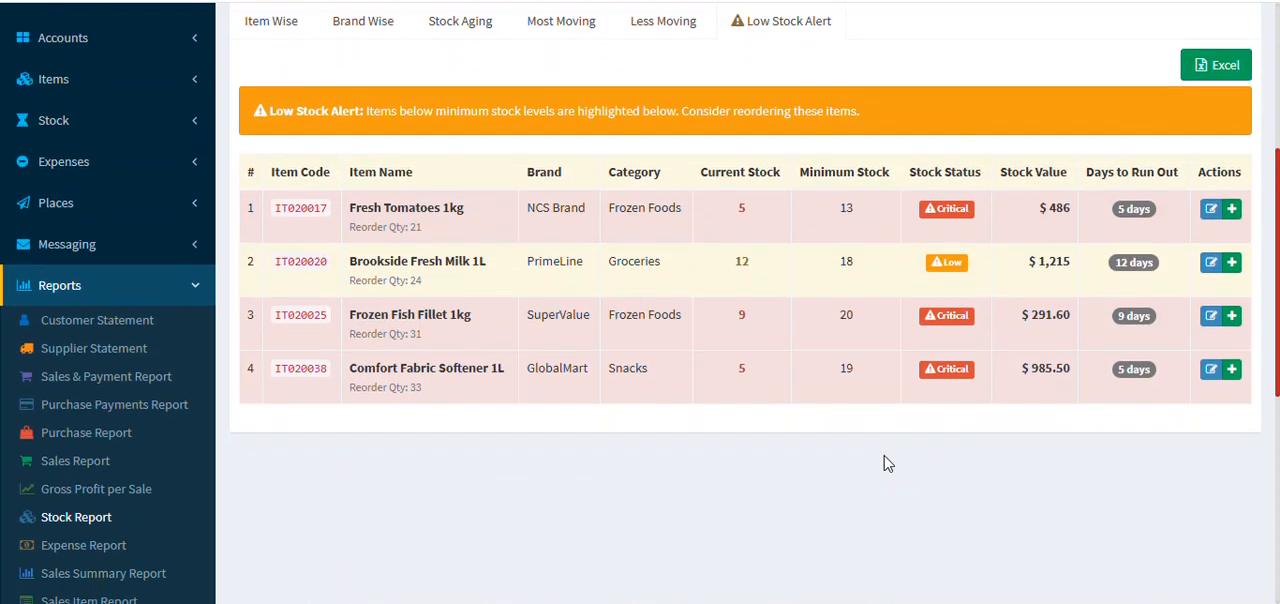
scroll(884, 463, "up", 3)
scroll(884, 463, "up", 1)
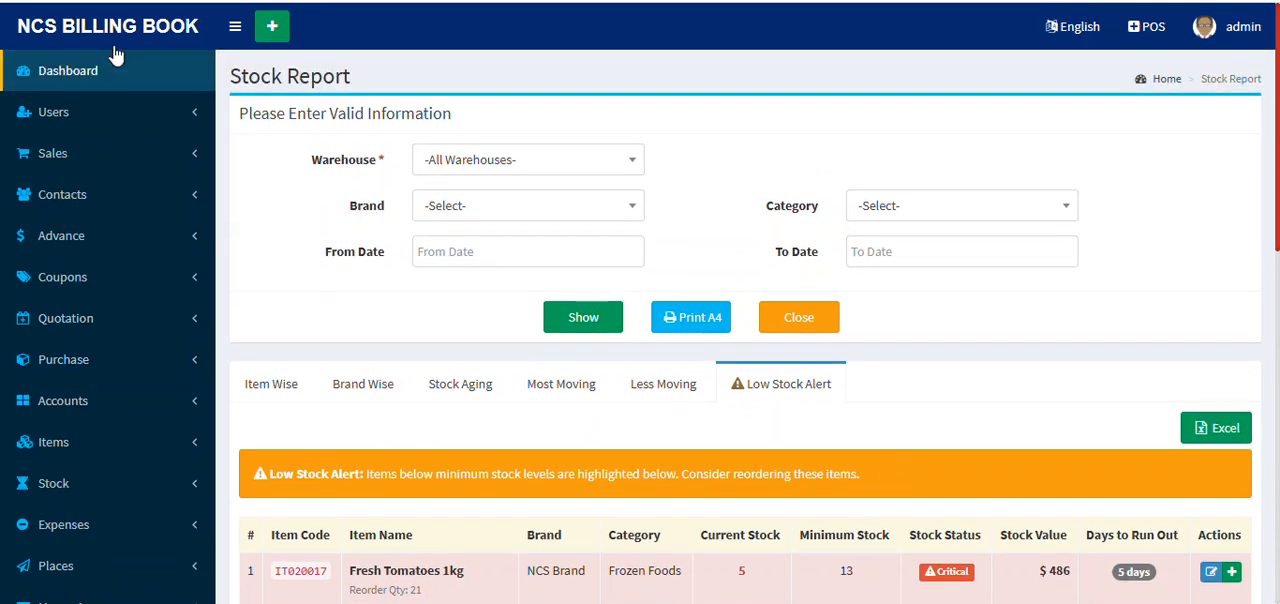
Step: Generate the Expense Report for all categories on 17-09-2025 and review its records and total
scroll(45, 440, "down", 6)
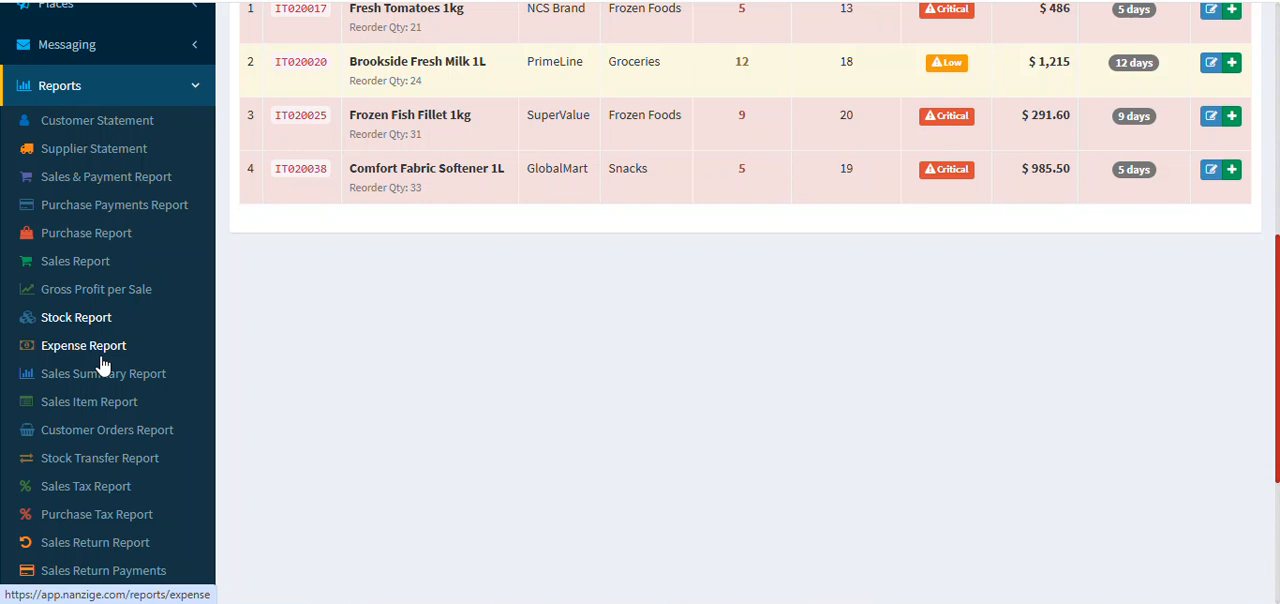
left_click(101, 366)
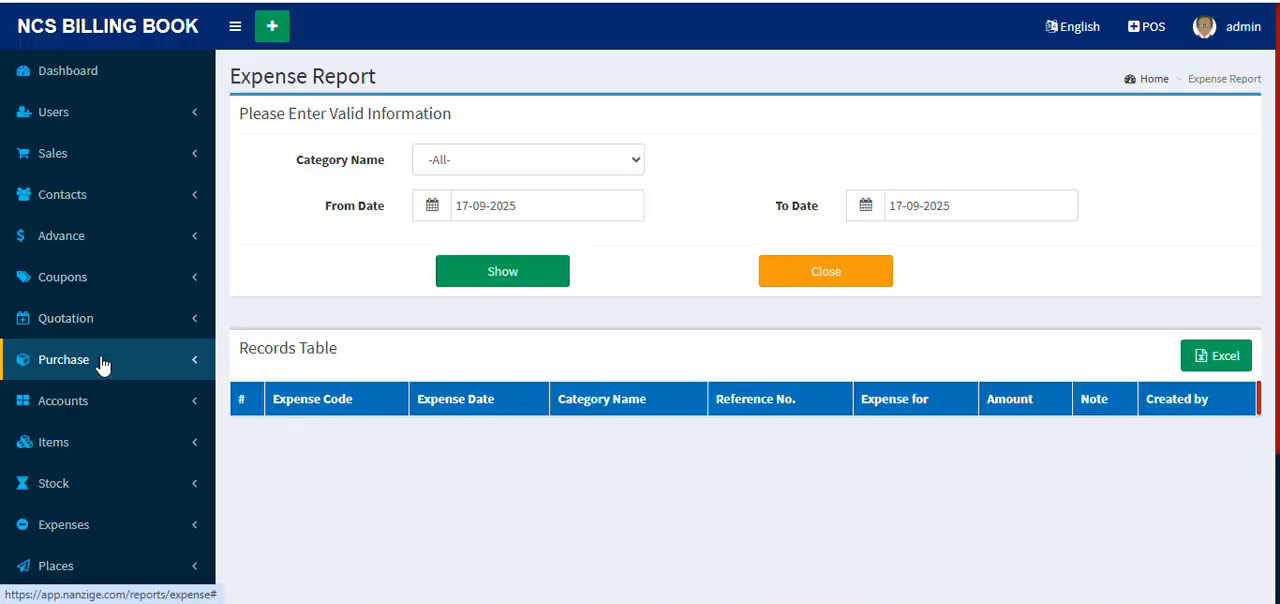
left_click(533, 276)
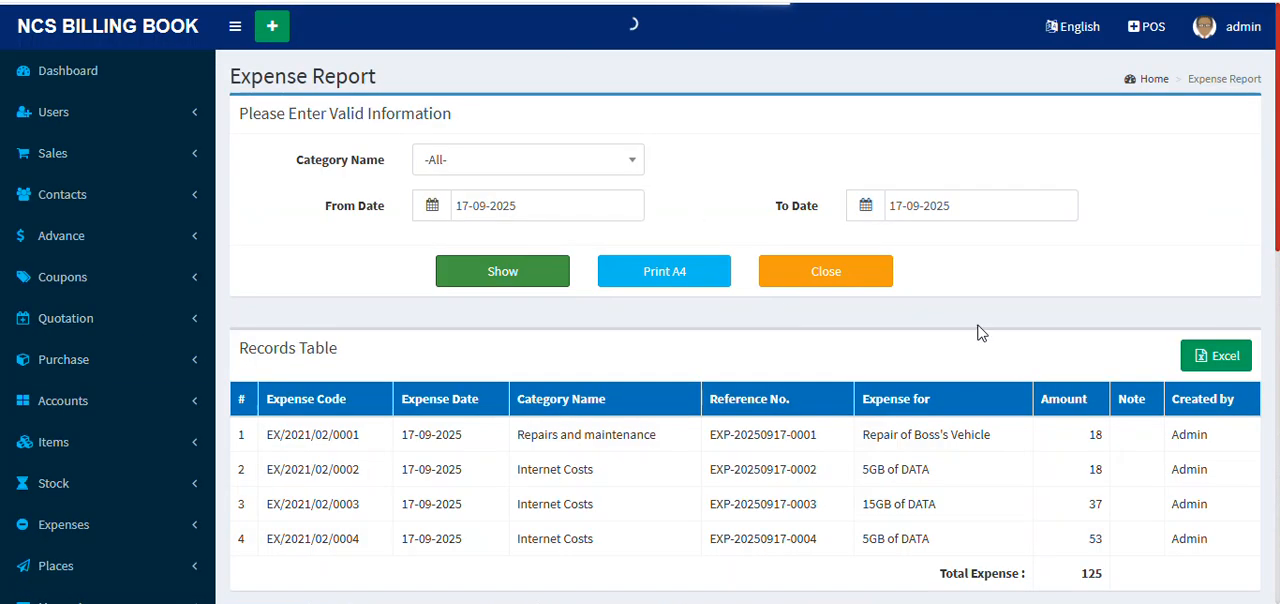
scroll(925, 325, "down", 2)
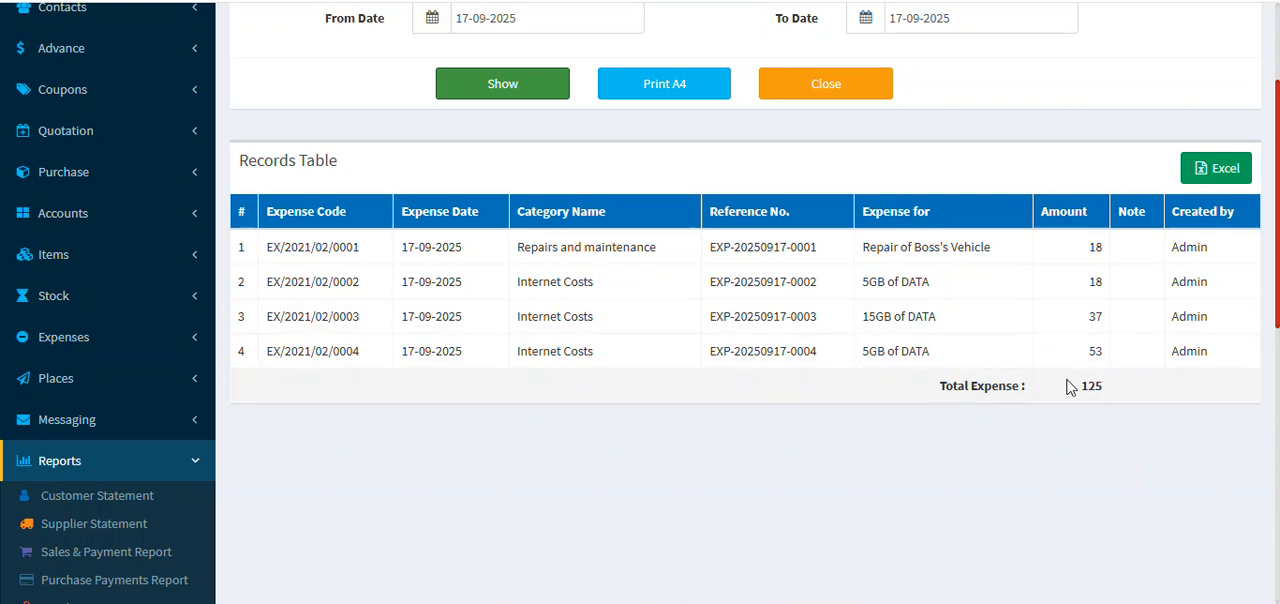
Step: Return to the dashboard and dismiss its success message
scroll(1011, 417, "up", 2)
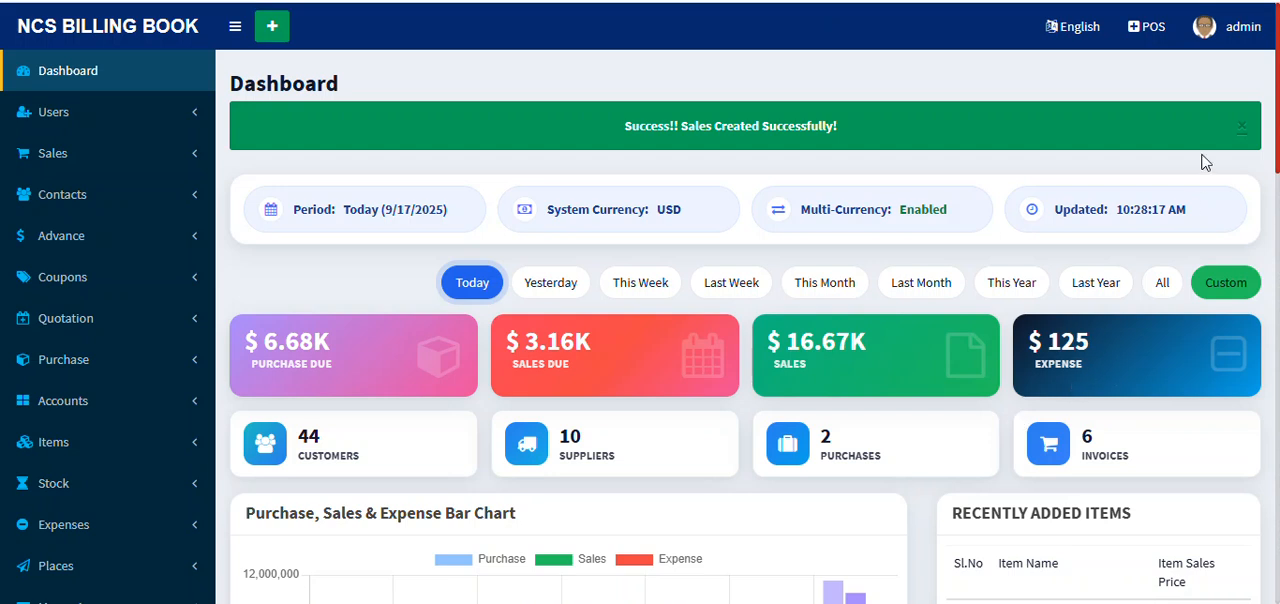
left_click(1245, 126)
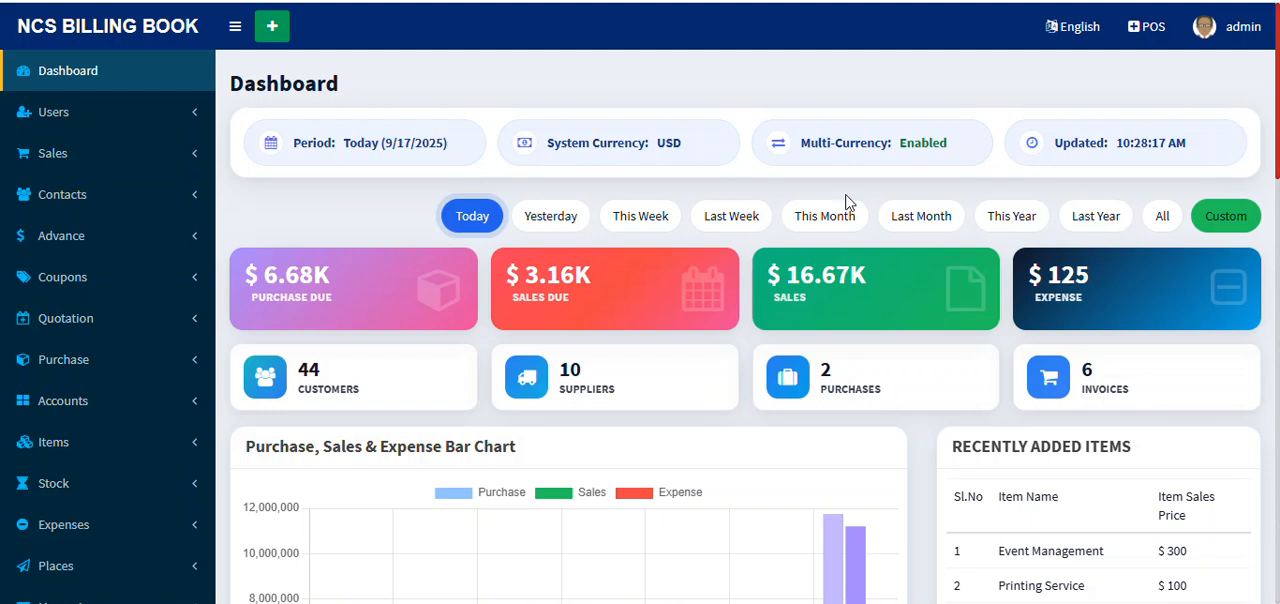